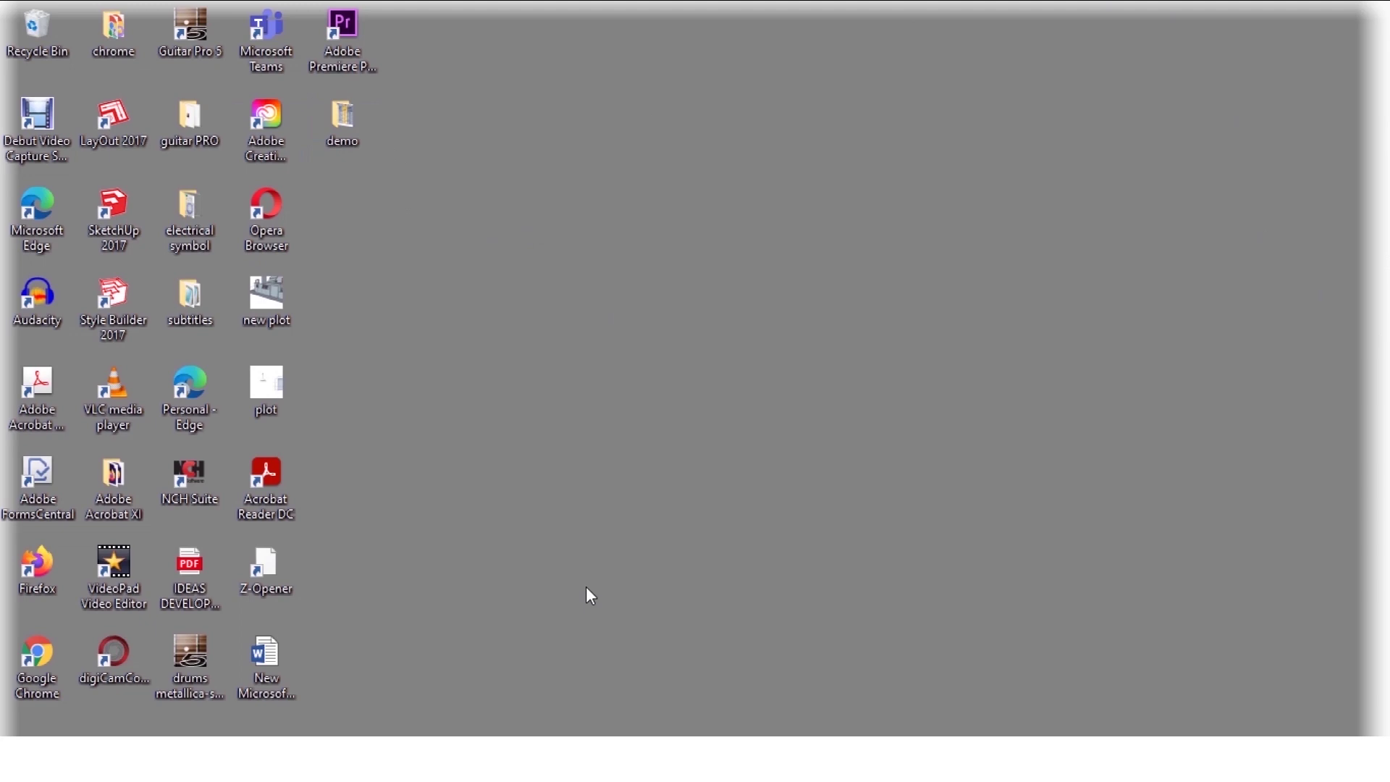
Open the demo folder and view Capture.PNG, the Water Consumption Readings reference table.
{"action": "double_click", "coordinate": [331, 125]}
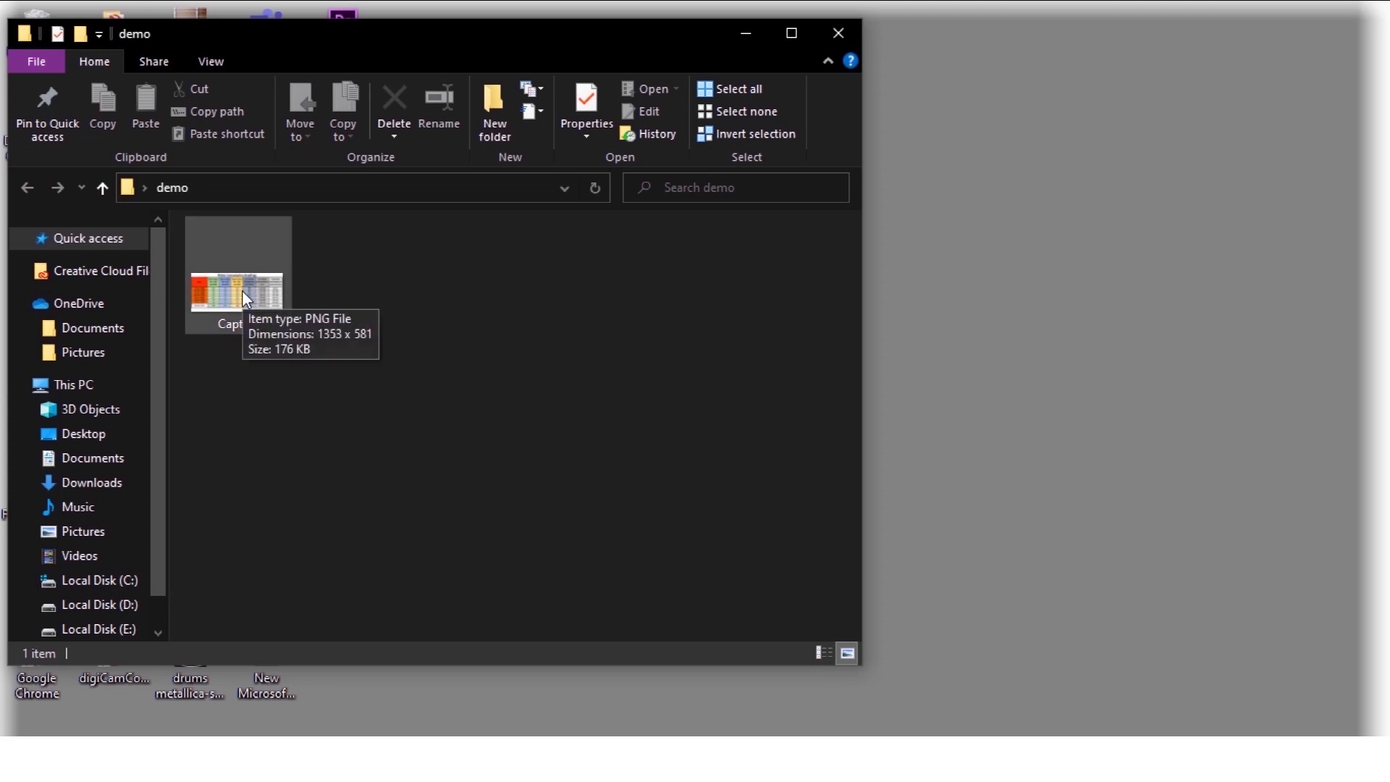
{"action": "double_click", "coordinate": [242, 289]}
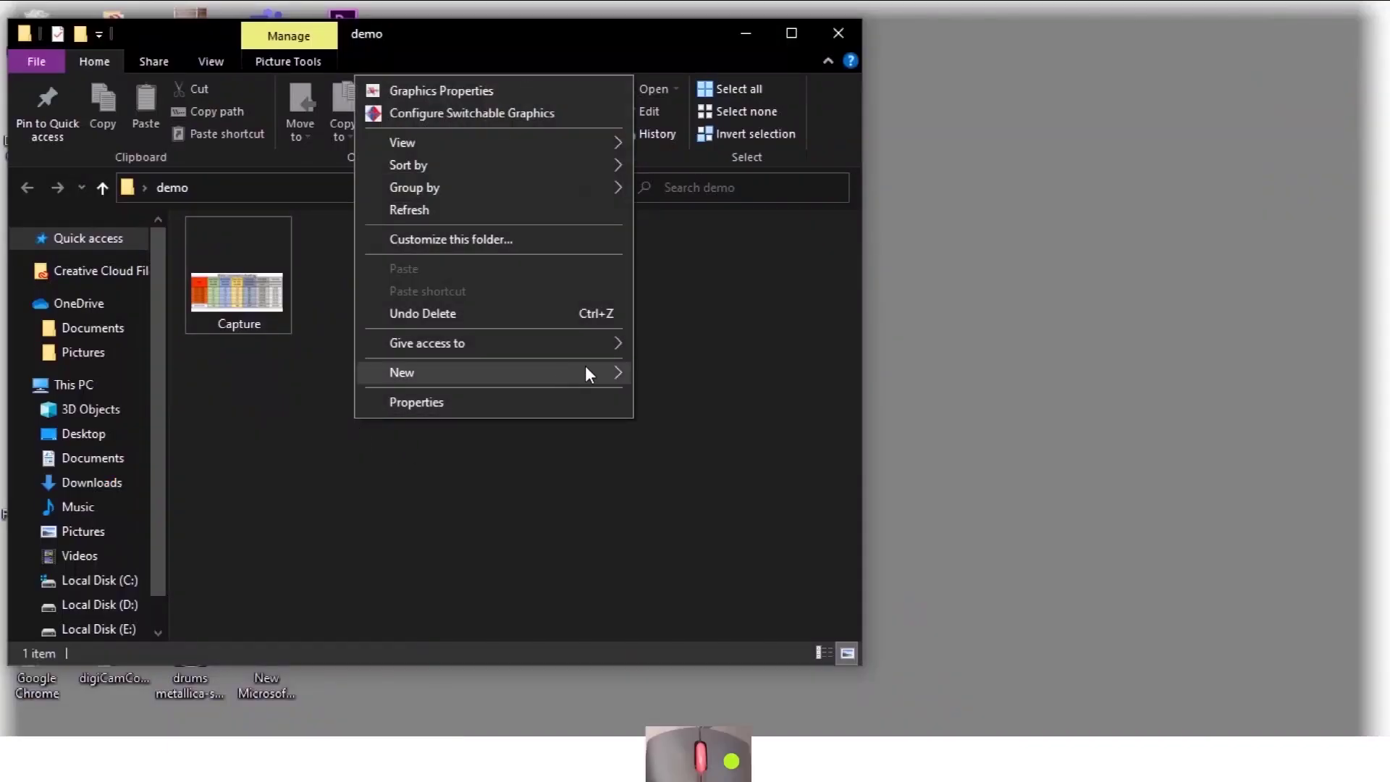
Create a new Microsoft Excel Worksheet in the demo folder with its default name and open it.
{"action": "mouse_move", "coordinate": [627, 371]}
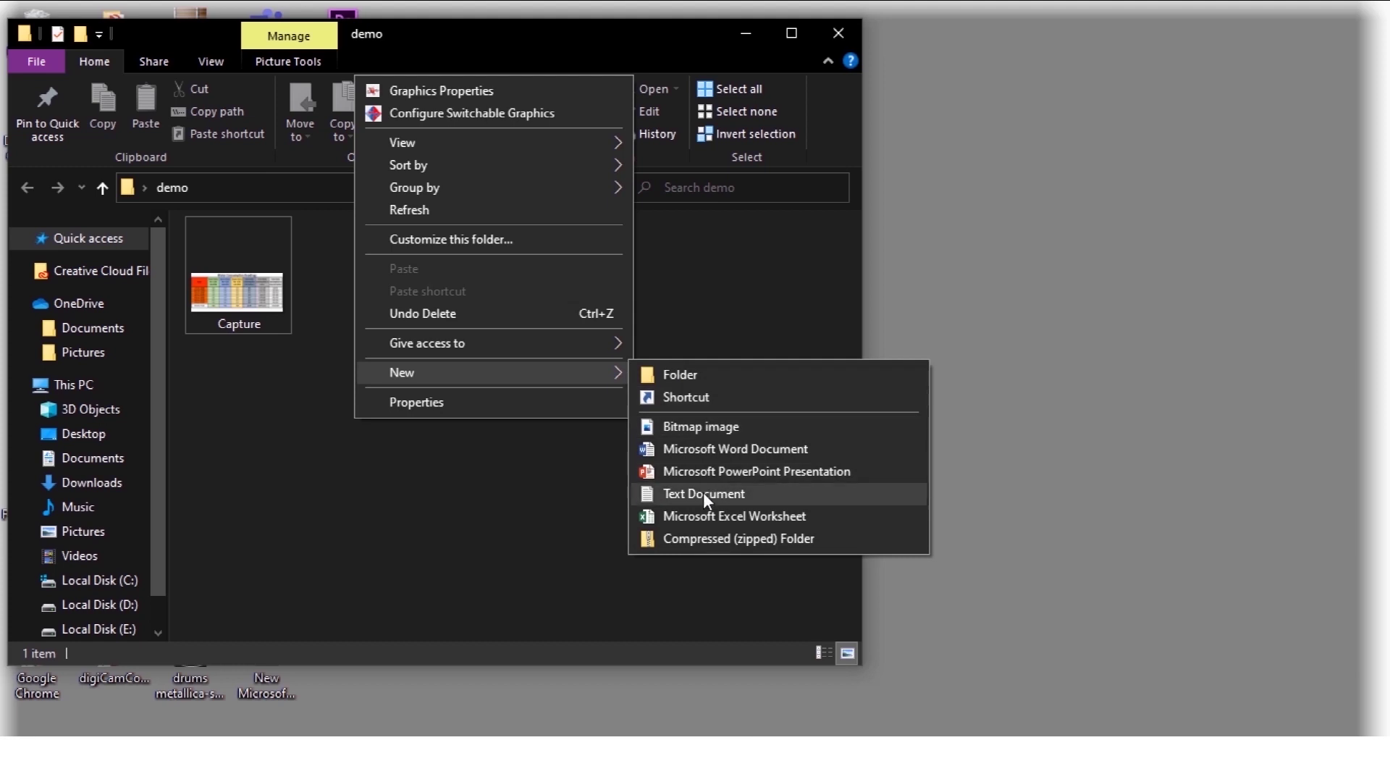
{"action": "left_click", "coordinate": [707, 514]}
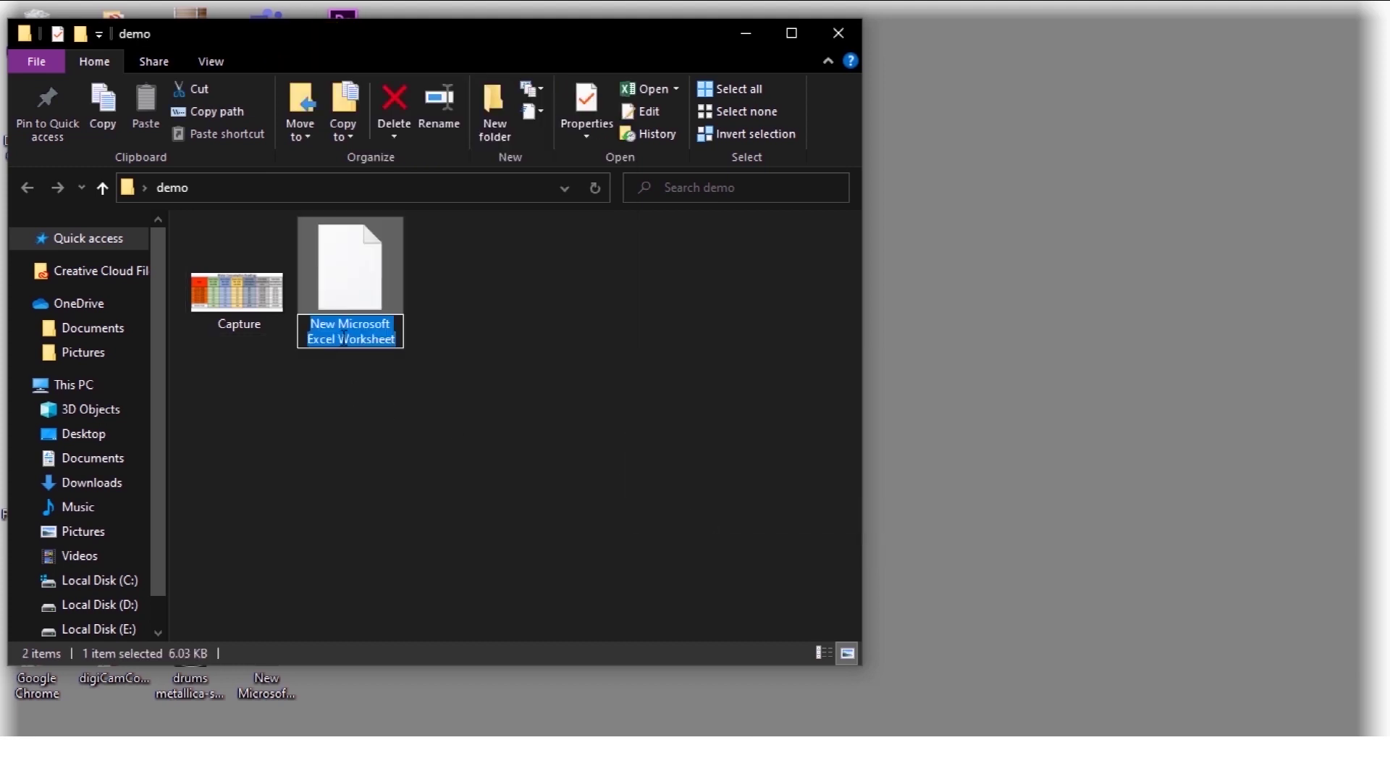
{"action": "left_click", "coordinate": [407, 445]}
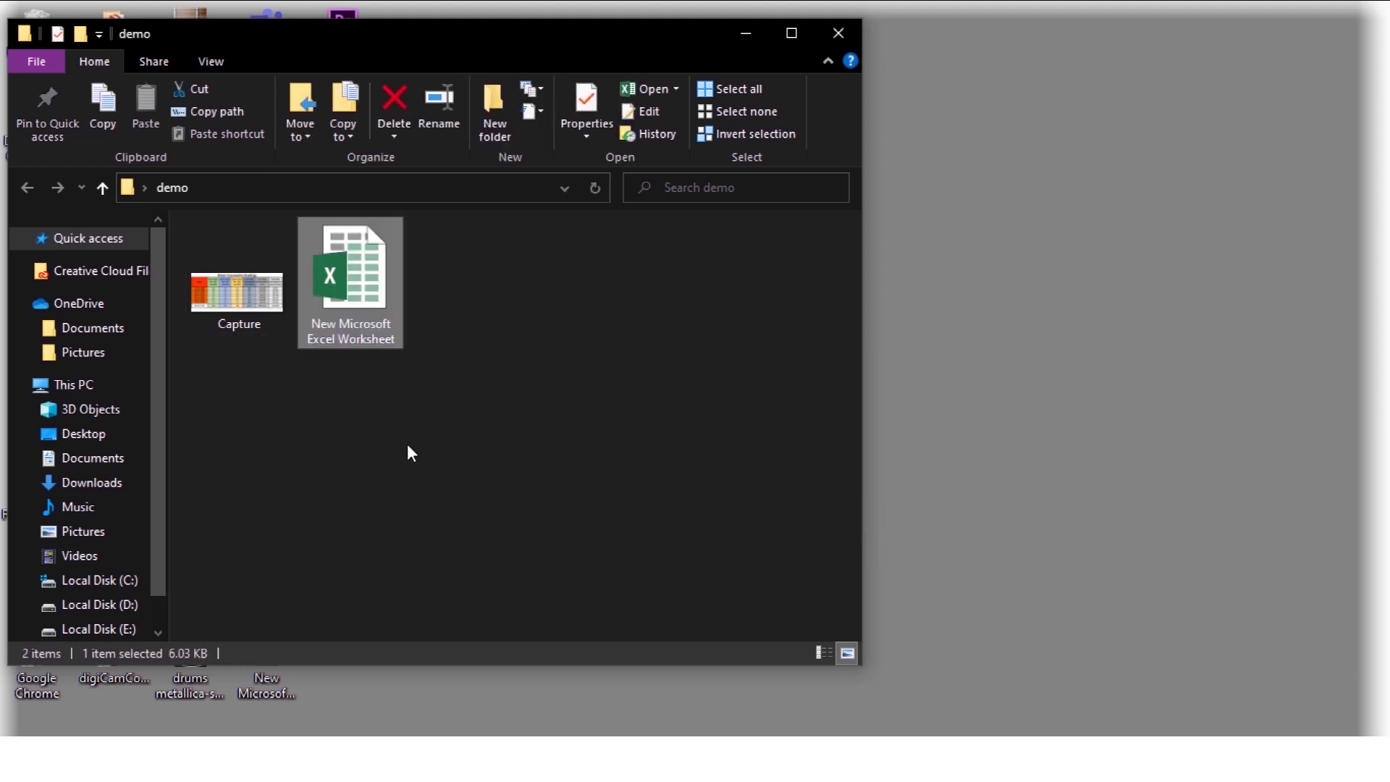
{"action": "double_click", "coordinate": [359, 303]}
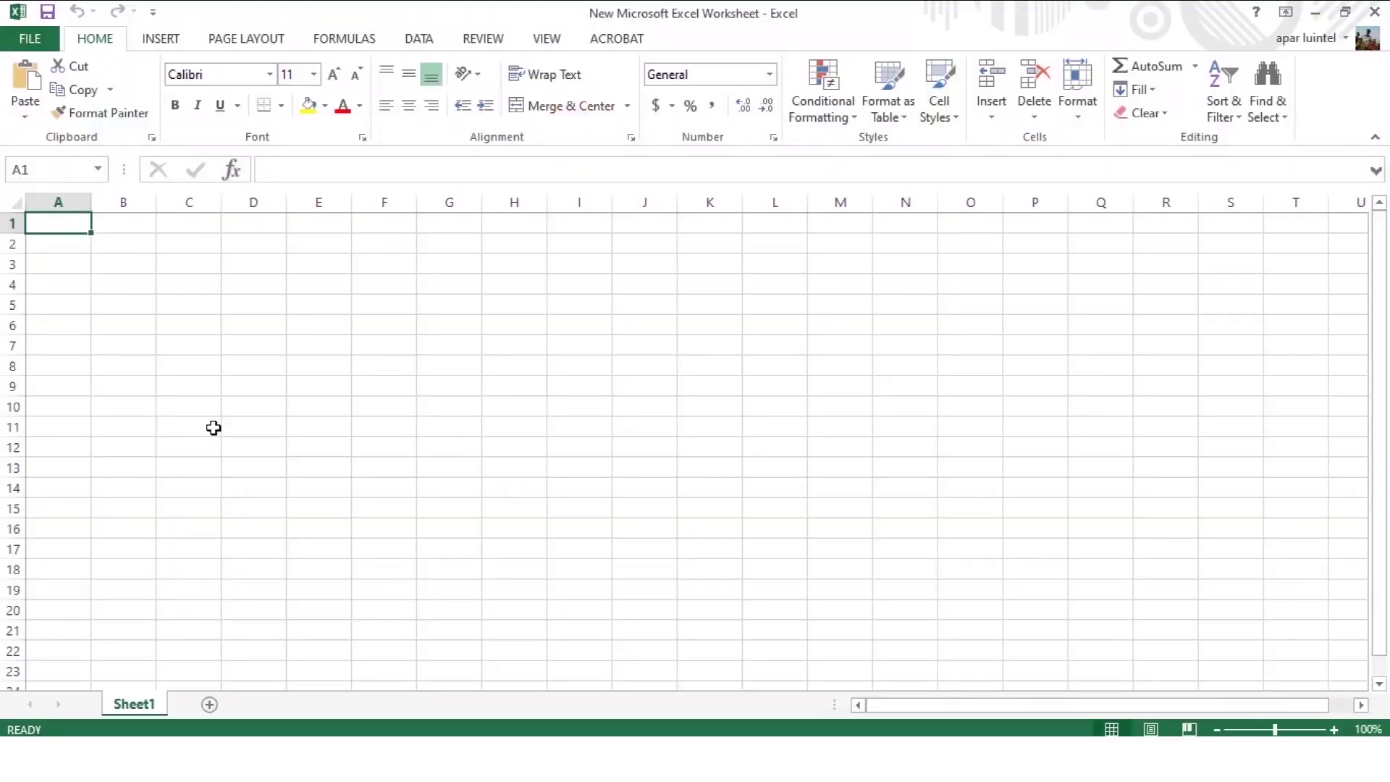
Select cells C6, A2 and A1 in the blank workbook before returning to Capture.PNG.
{"action": "left_click", "coordinate": [556, 481]}
{"action": "left_click", "coordinate": [215, 319]}
{"action": "left_click", "coordinate": [42, 239]}
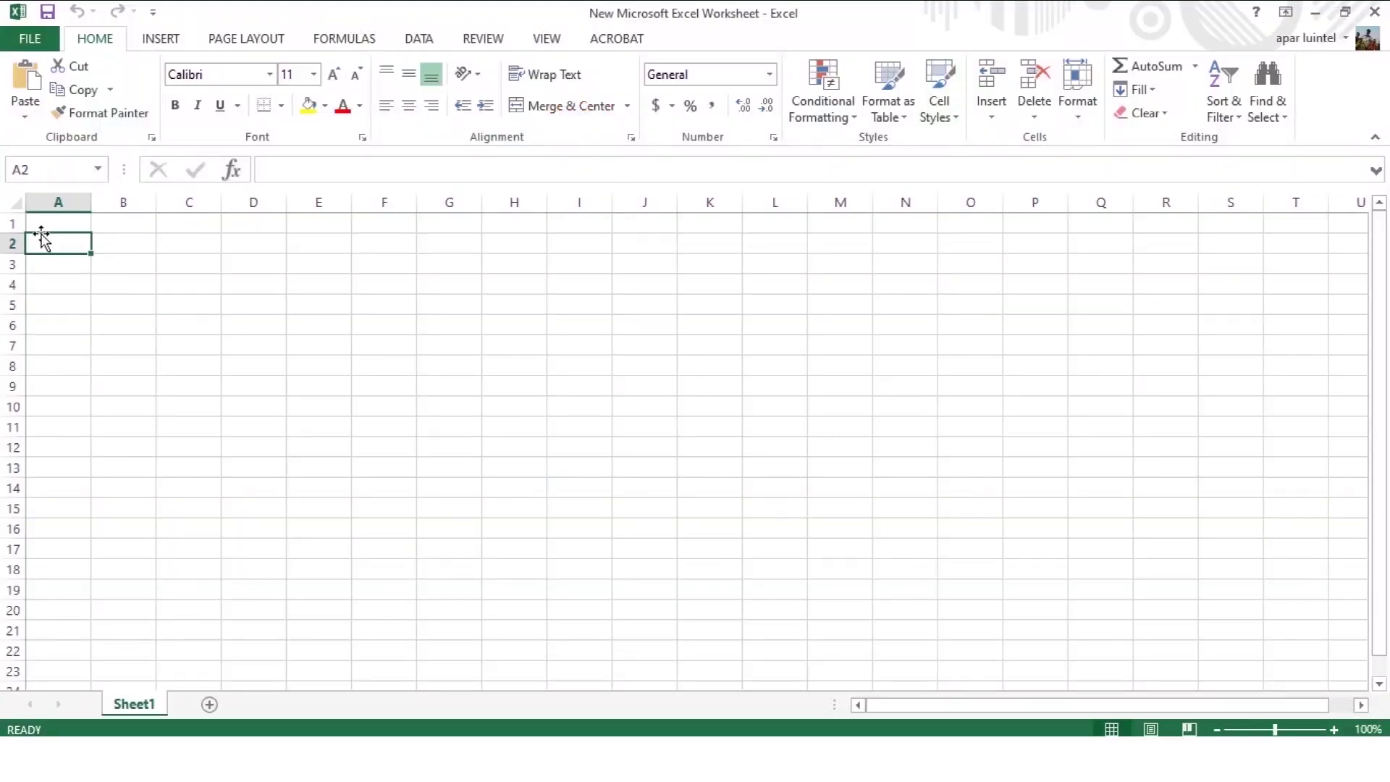
{"action": "left_click", "coordinate": [42, 225]}
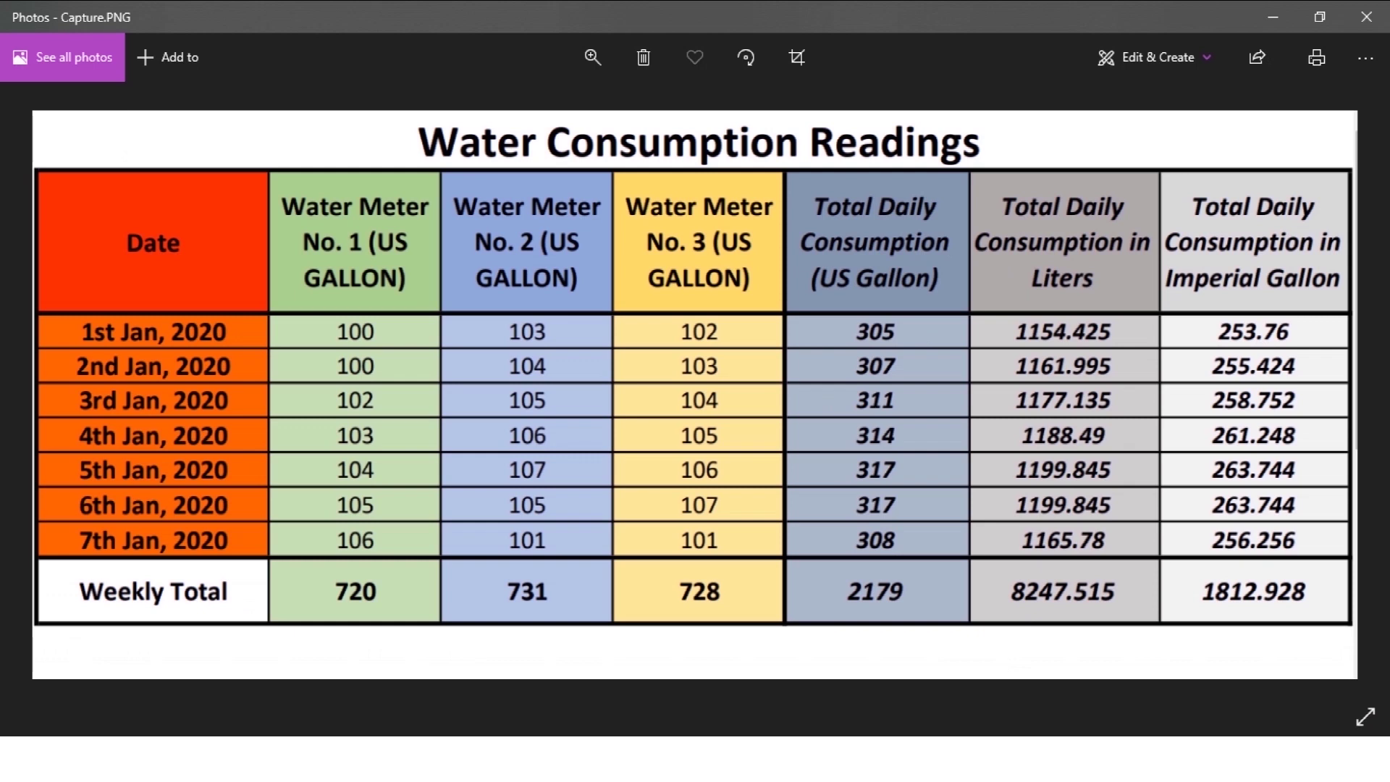
Snap Photos to the right half and Excel to the left, and close the demo folder window.
{"action": "mouse_move", "coordinate": [923, 761]}
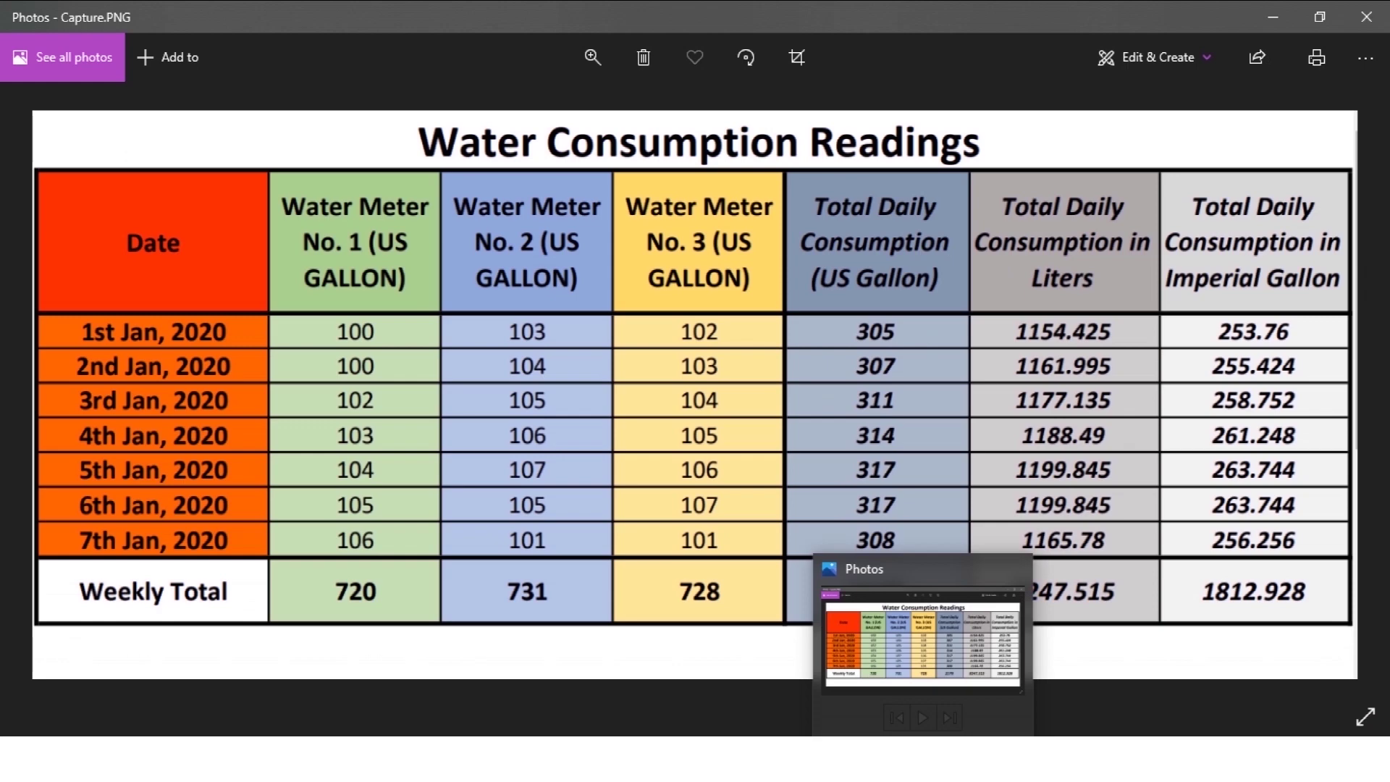
{"action": "key", "text": "super+Right"}
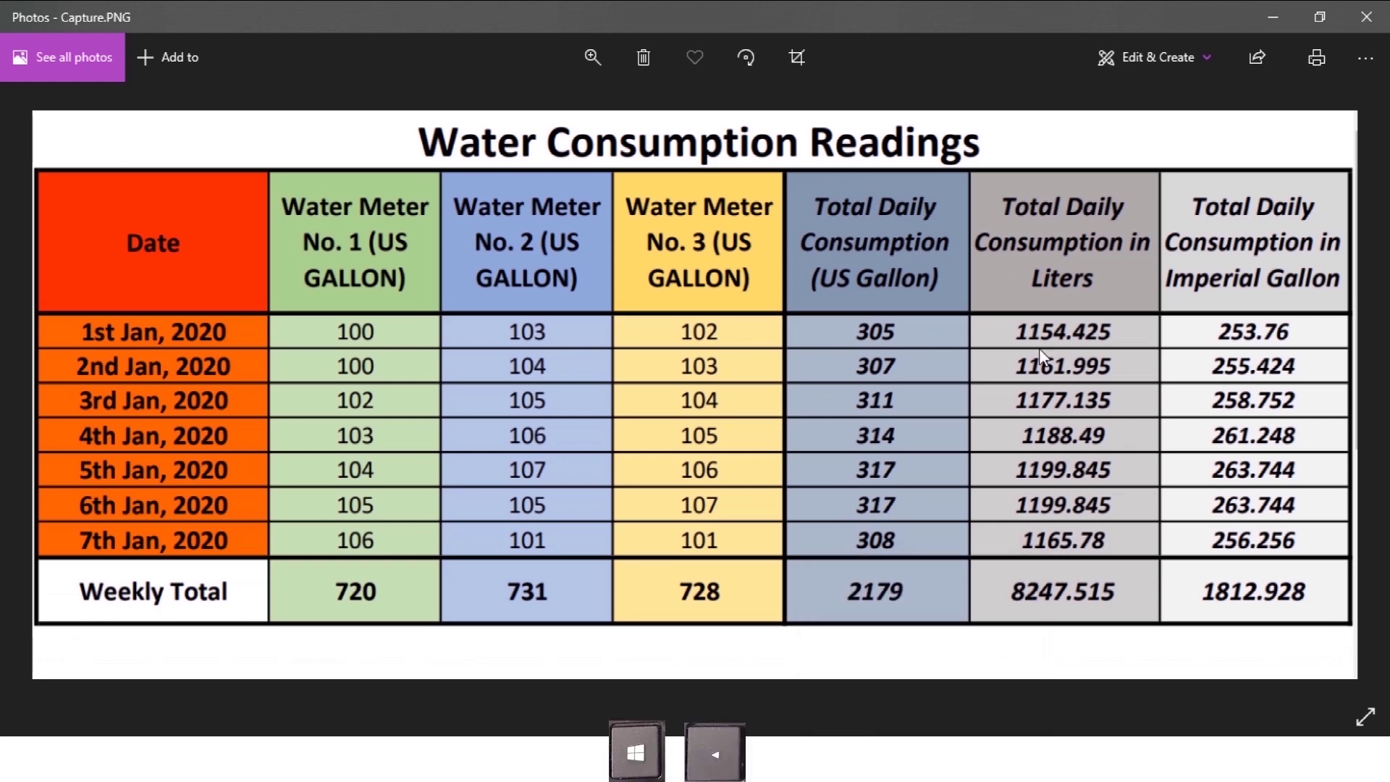
{"action": "key", "text": "super+Down"}
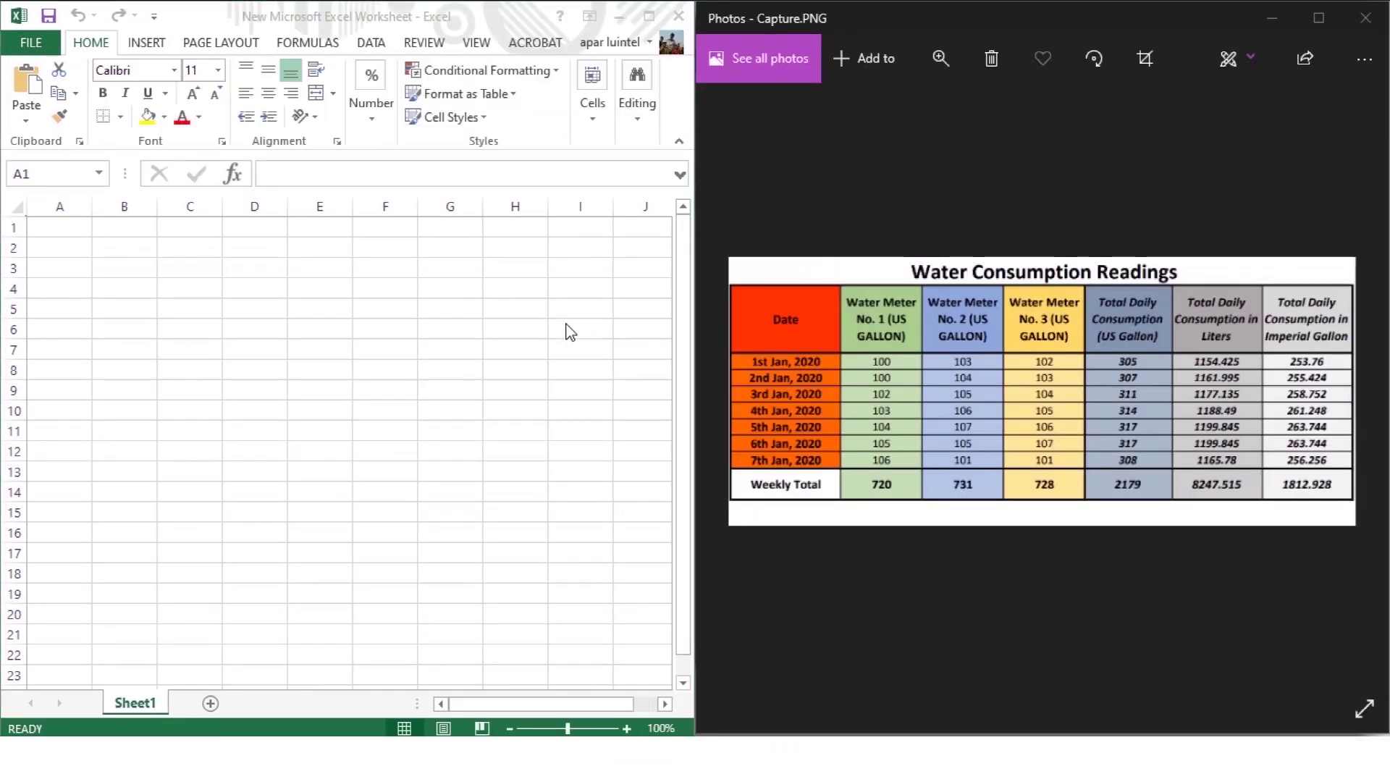
{"action": "left_click", "coordinate": [384, 16]}
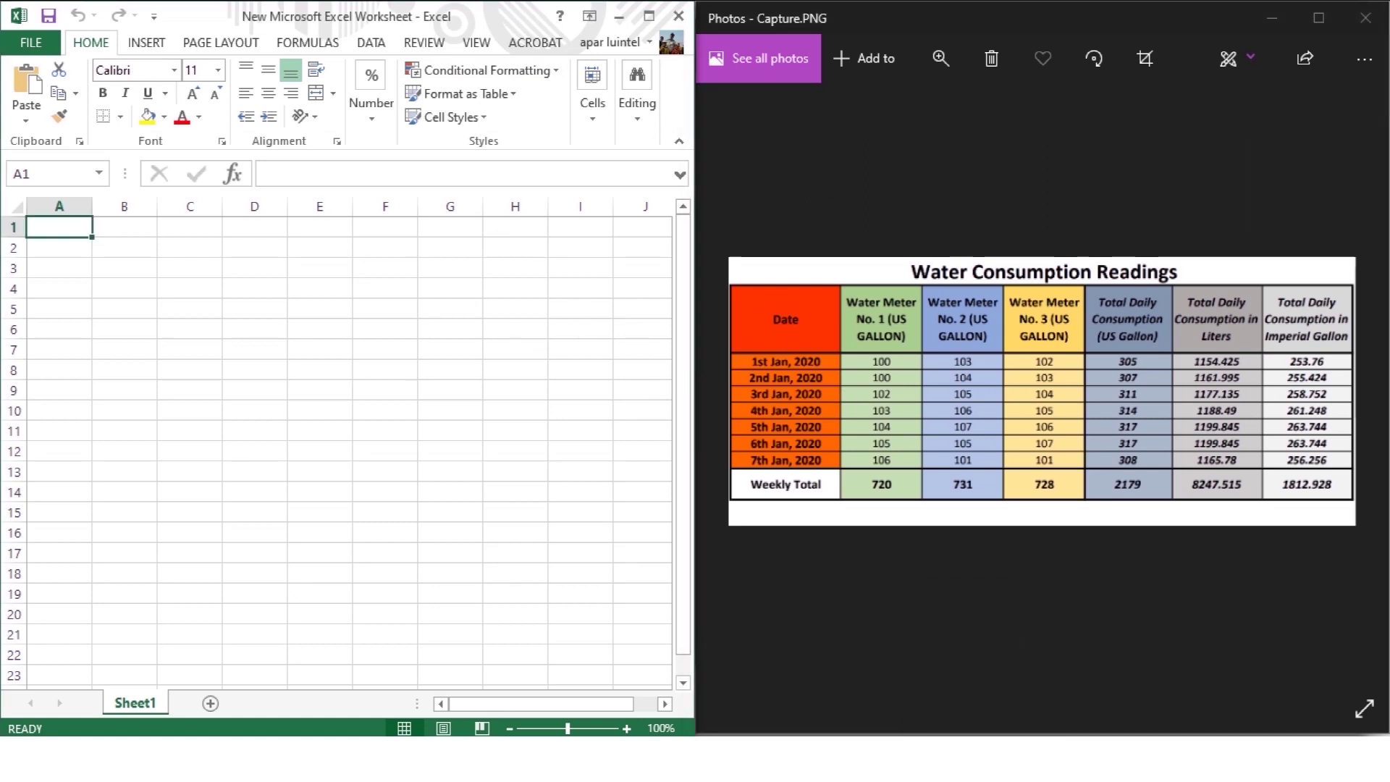
{"action": "key", "text": "alt+Tab"}
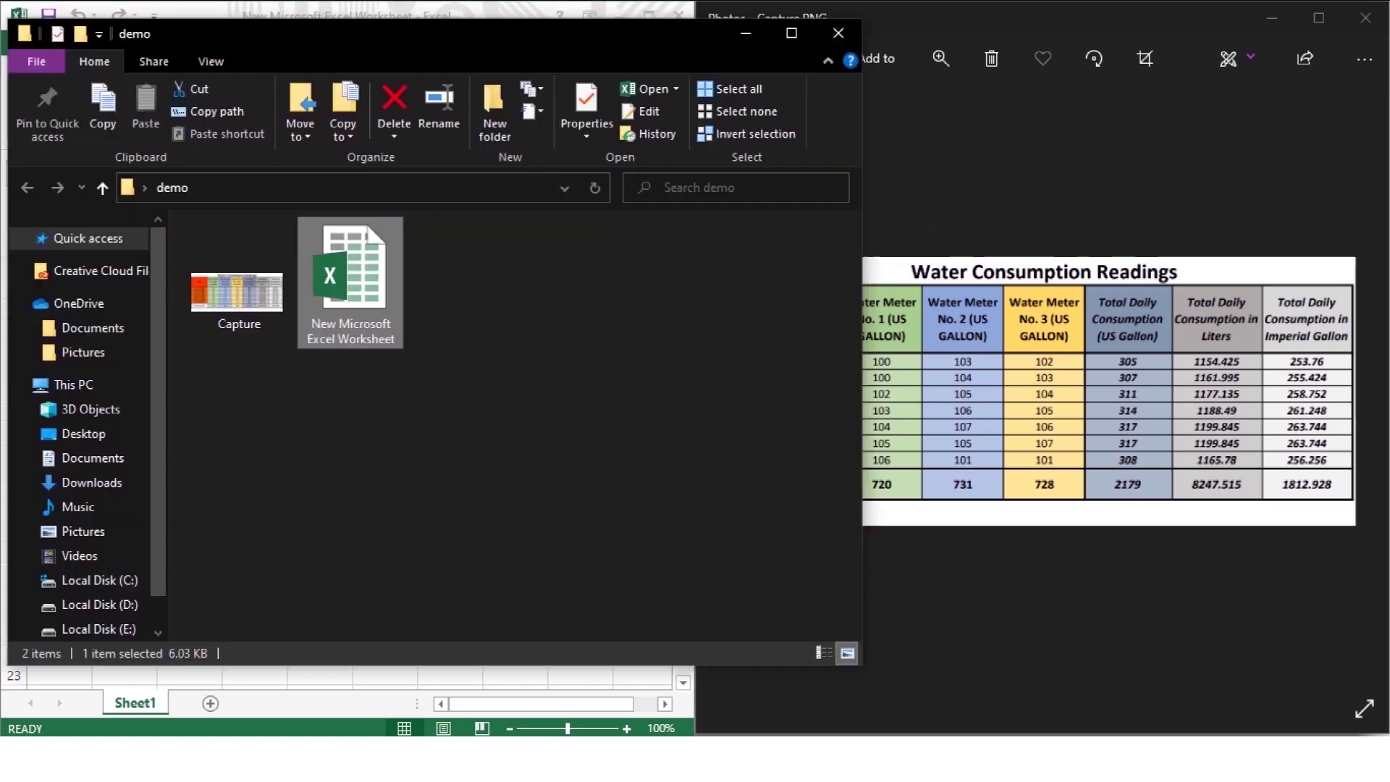
{"action": "left_click", "coordinate": [836, 39]}
Zoom into the reference image and pan across the Date, meter and Total Daily Consumption columns.
{"action": "scroll", "coordinate": [949, 299], "scroll_direction": "up", "scroll_amount": 4}
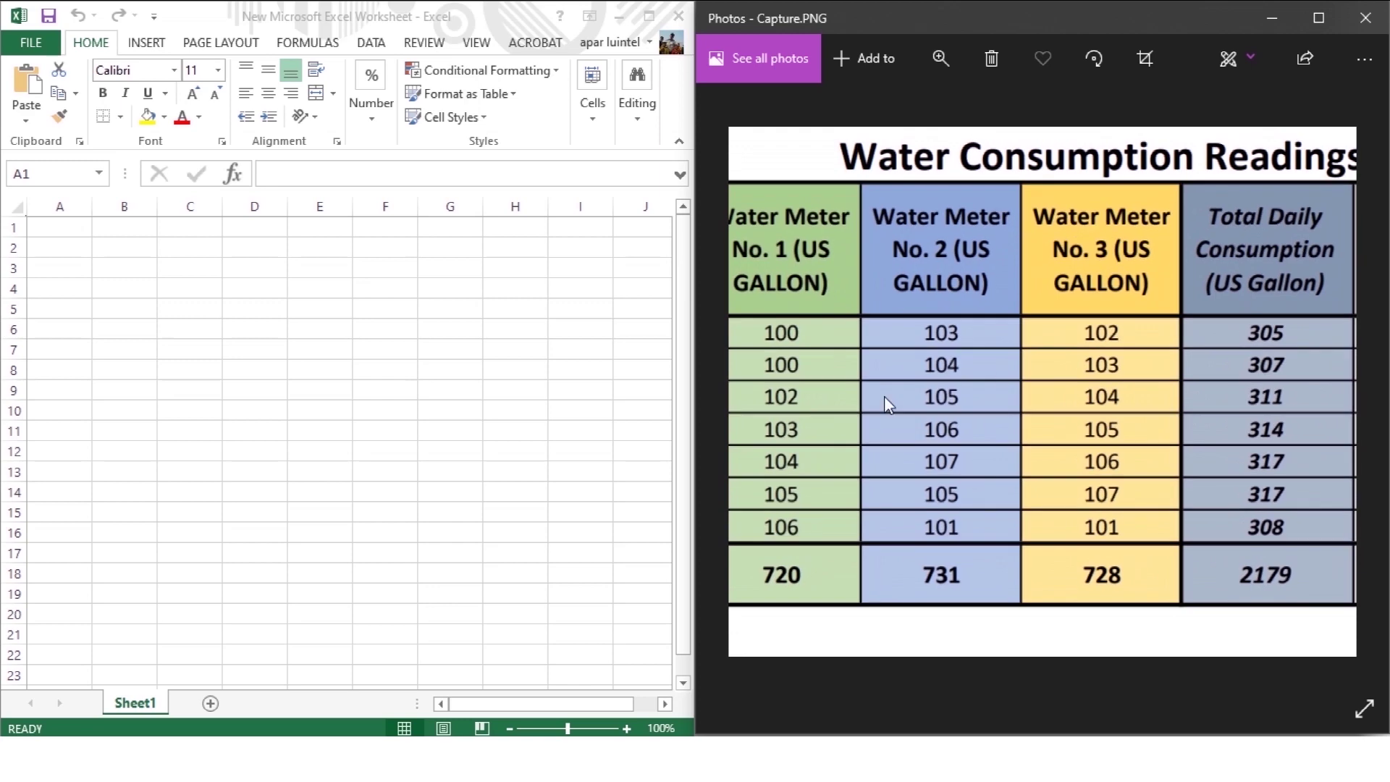
{"action": "left_click_drag", "start_coordinate": [879, 397], "coordinate": [1105, 414]}
{"action": "left_click_drag", "start_coordinate": [993, 428], "coordinate": [718, 427]}
{"action": "left_click_drag", "start_coordinate": [1110, 394], "coordinate": [671, 386]}
{"action": "scroll", "coordinate": [813, 409], "scroll_direction": "down", "scroll_amount": 3}
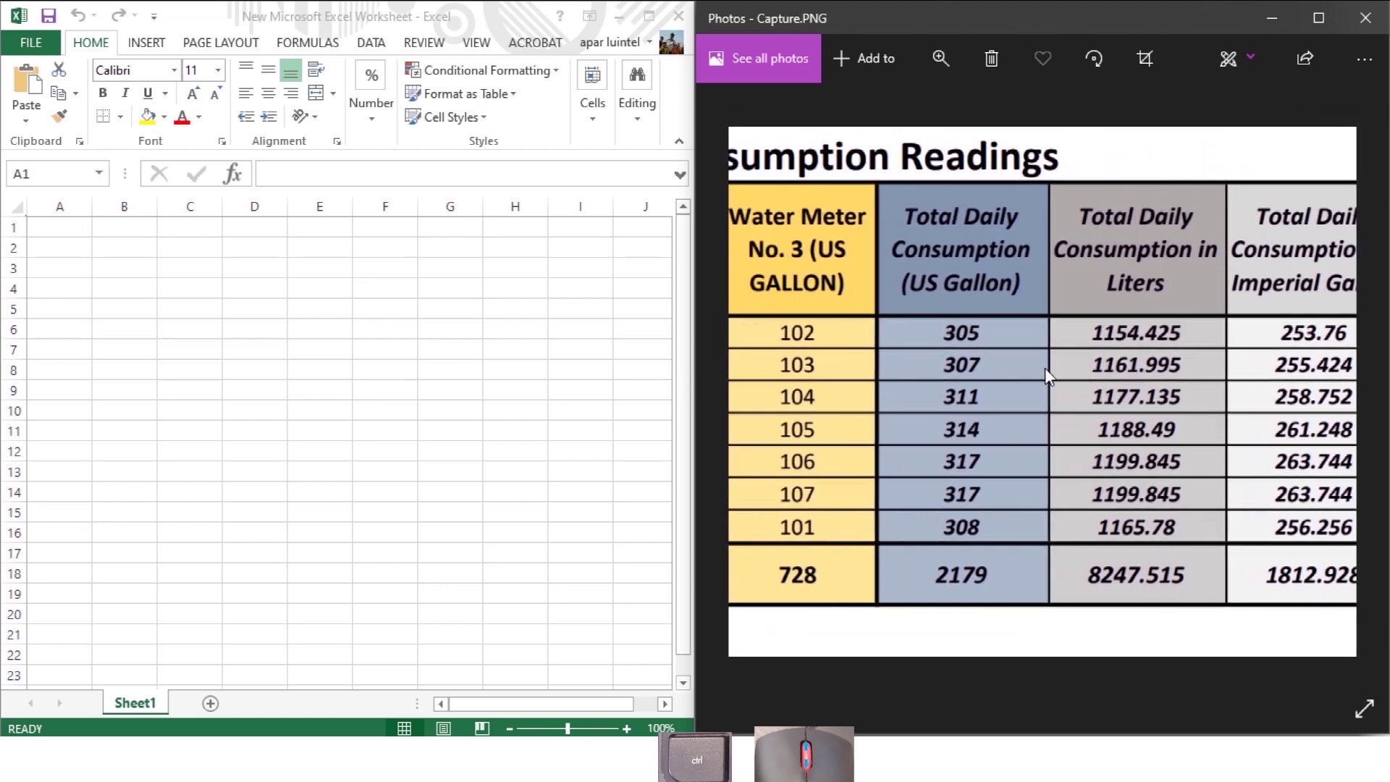
{"action": "left_click", "coordinate": [671, 386]}
{"action": "scroll", "coordinate": [813, 409], "scroll_direction": "up", "scroll_amount": 4}
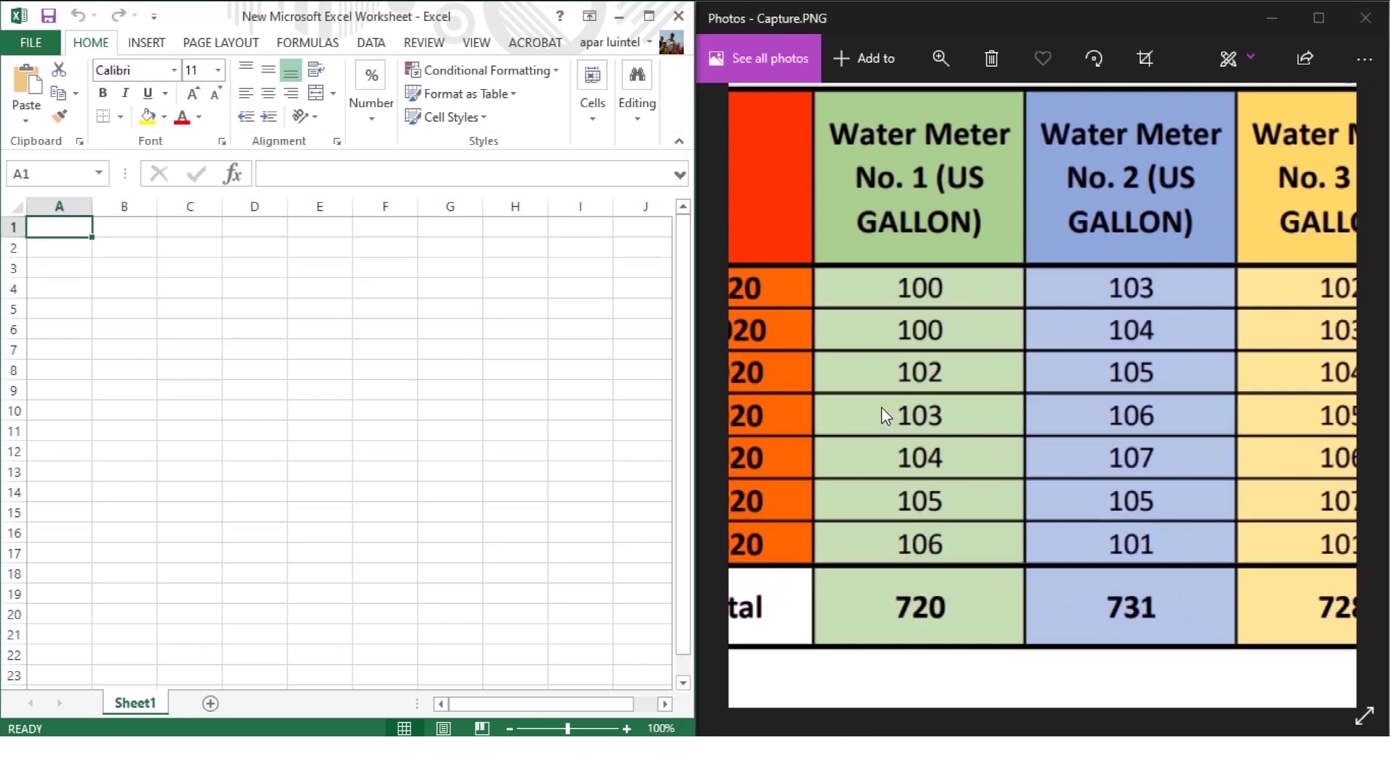
{"action": "left_click_drag", "start_coordinate": [884, 415], "coordinate": [1100, 476]}
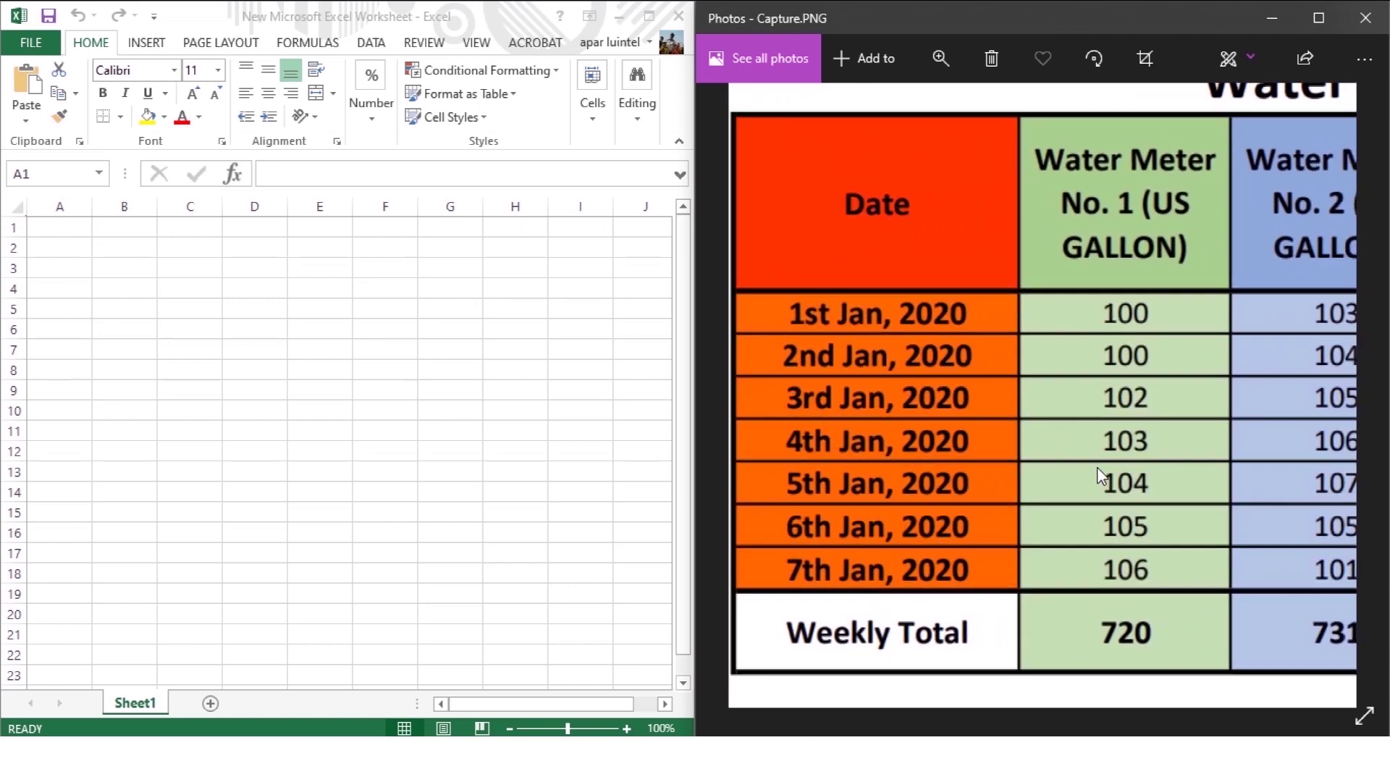
Undo the last change, save the workbook, and zoom the image back out to the full table.
{"action": "key", "text": "ctrl+z"}
{"action": "key", "text": "ctrl+s"}
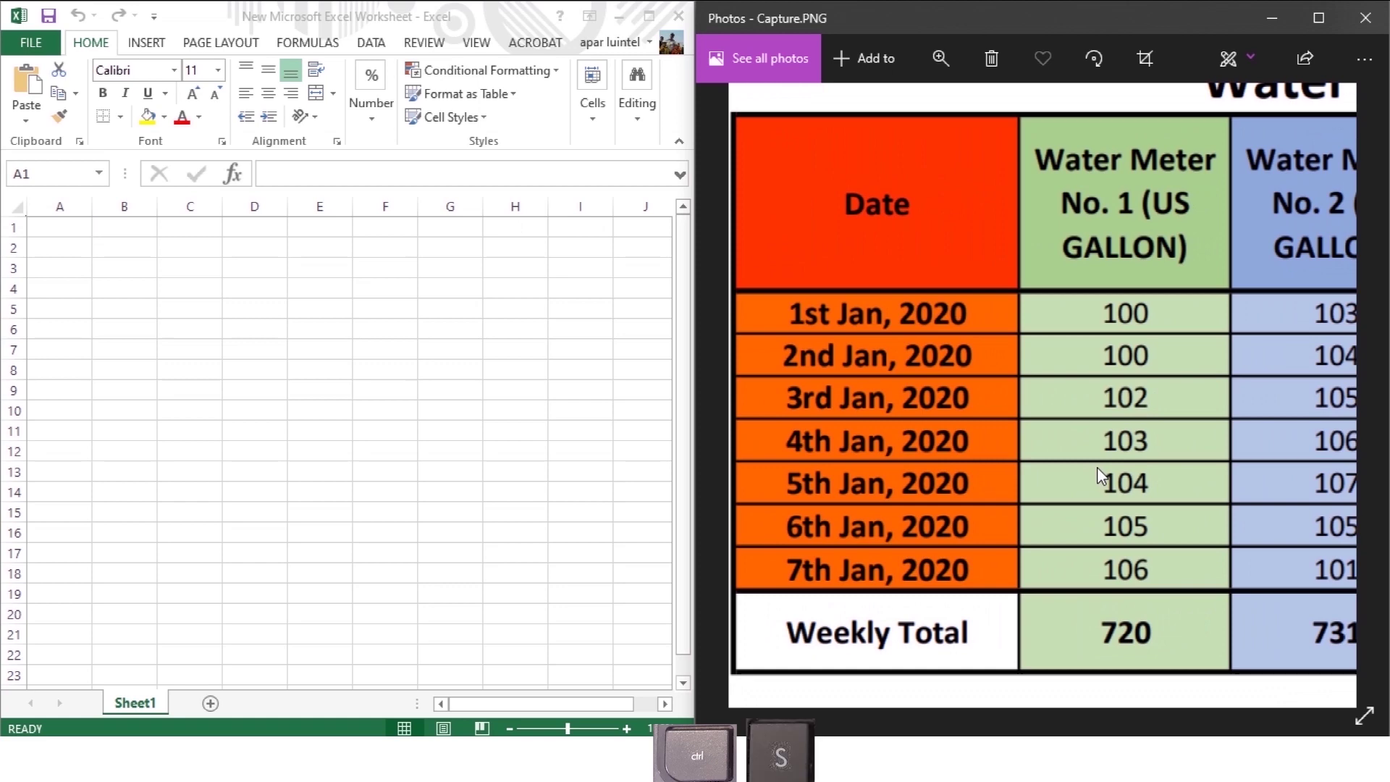
{"action": "left_click_drag", "start_coordinate": [1093, 480], "coordinate": [1084, 505]}
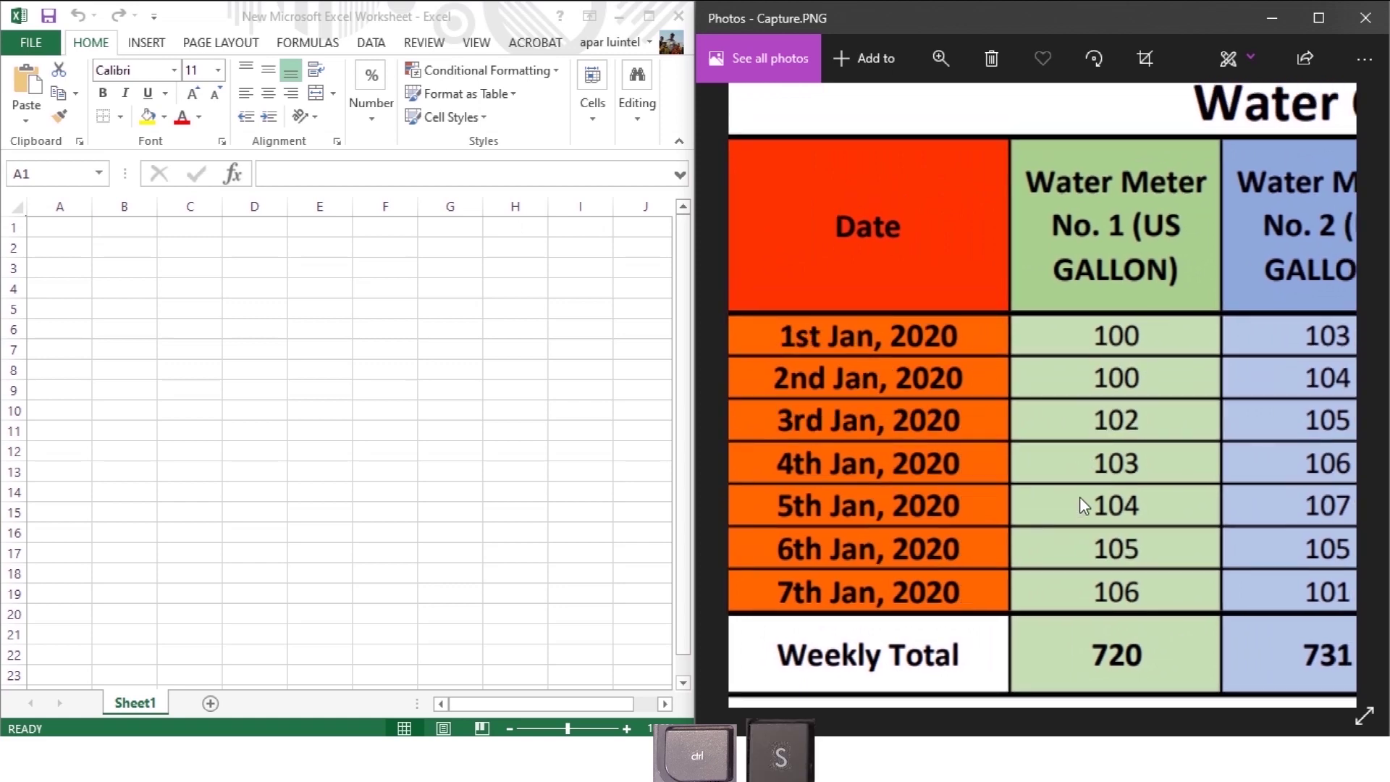
{"action": "scroll", "coordinate": [1084, 504], "scroll_direction": "down", "scroll_amount": 5}
{"action": "key", "text": "Escape"}
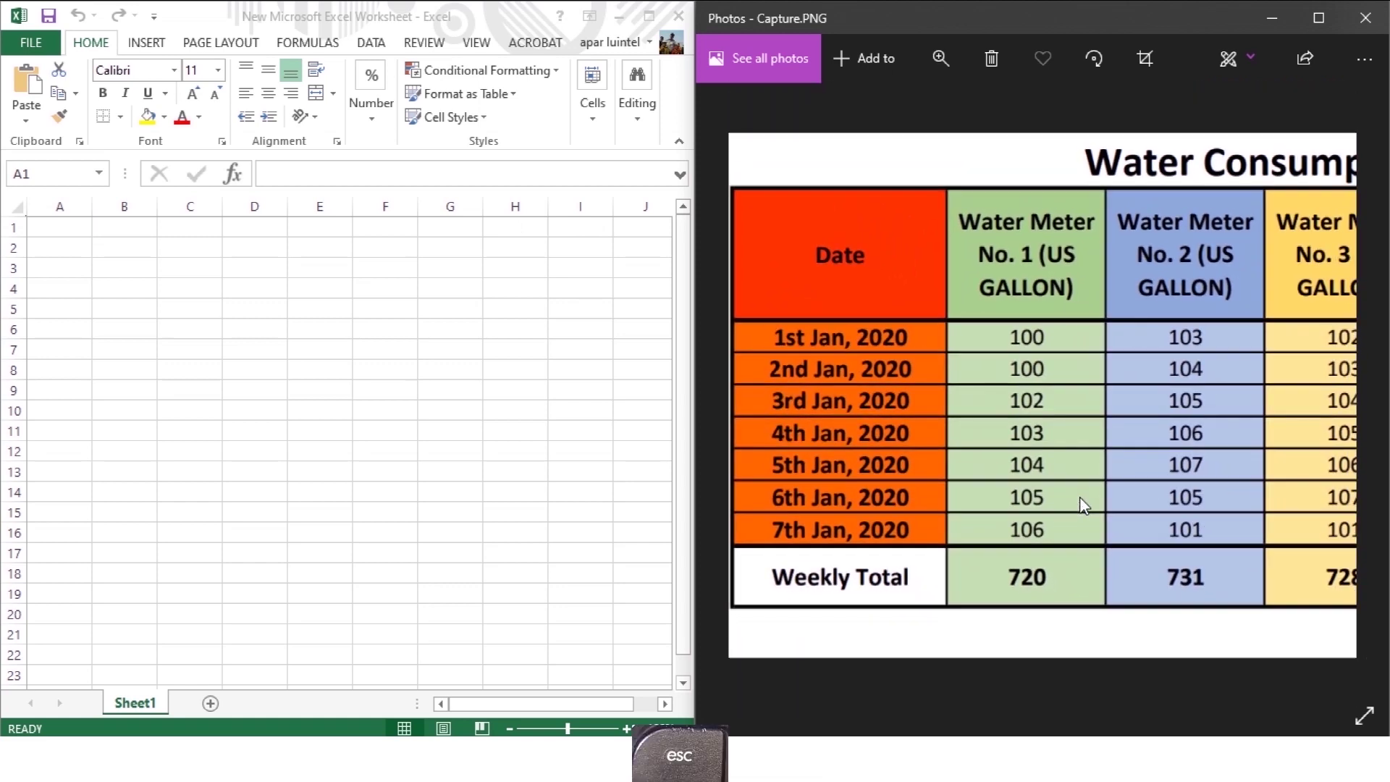
{"action": "scroll", "coordinate": [1081, 504], "scroll_direction": "down", "scroll_amount": 2}
{"action": "scroll", "coordinate": [1145, 482], "scroll_direction": "down", "scroll_amount": 2}
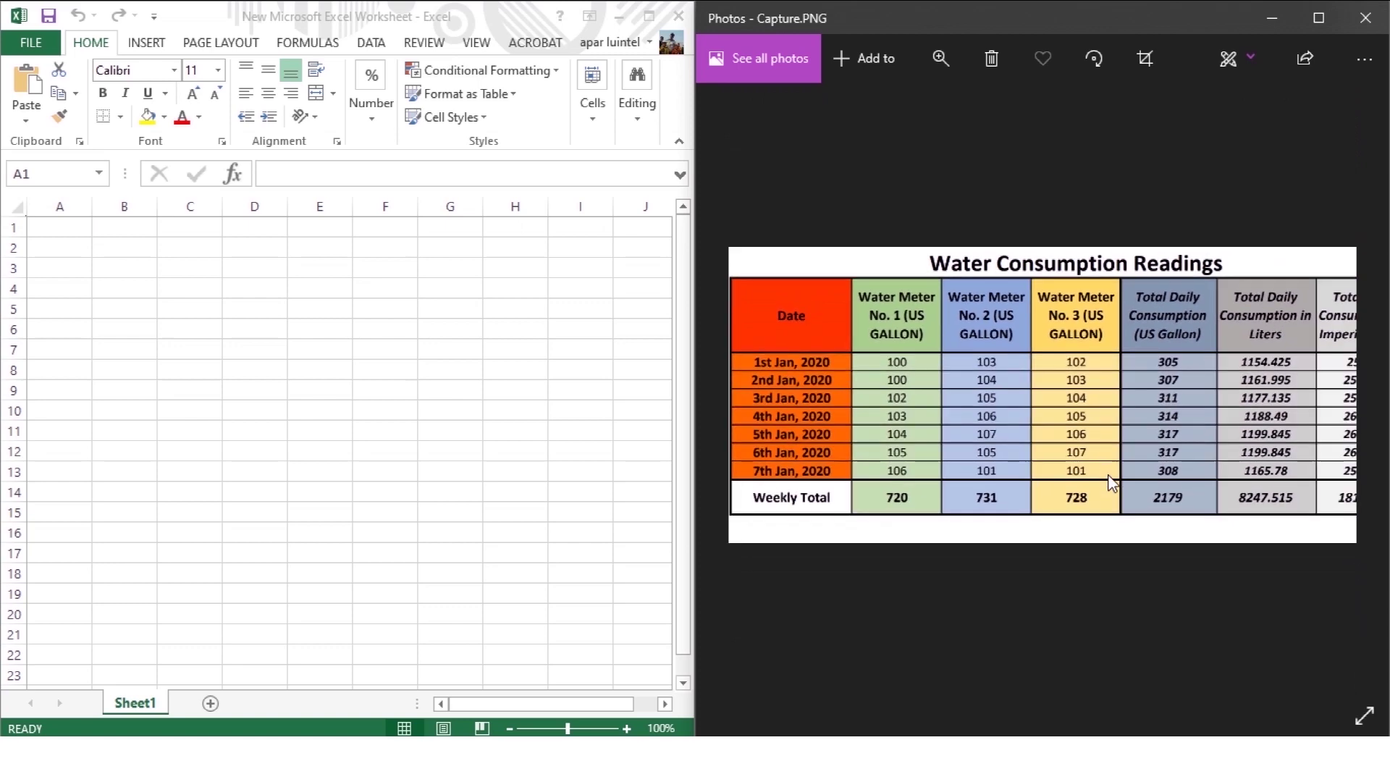
Enter 'Water Consumption Readings' in A1 and check the title.
{"action": "left_click", "coordinate": [51, 233]}
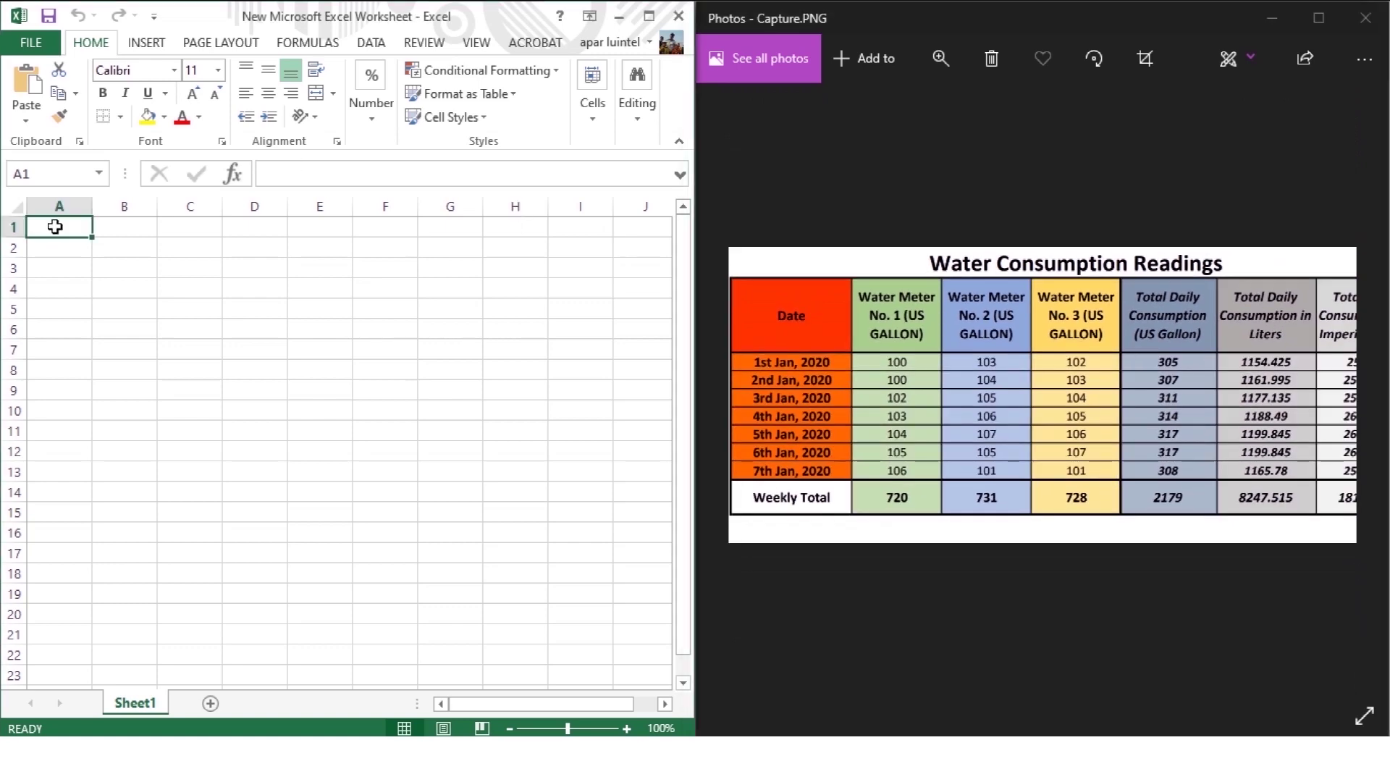
{"action": "type", "text": "Water Consumption Readings"}
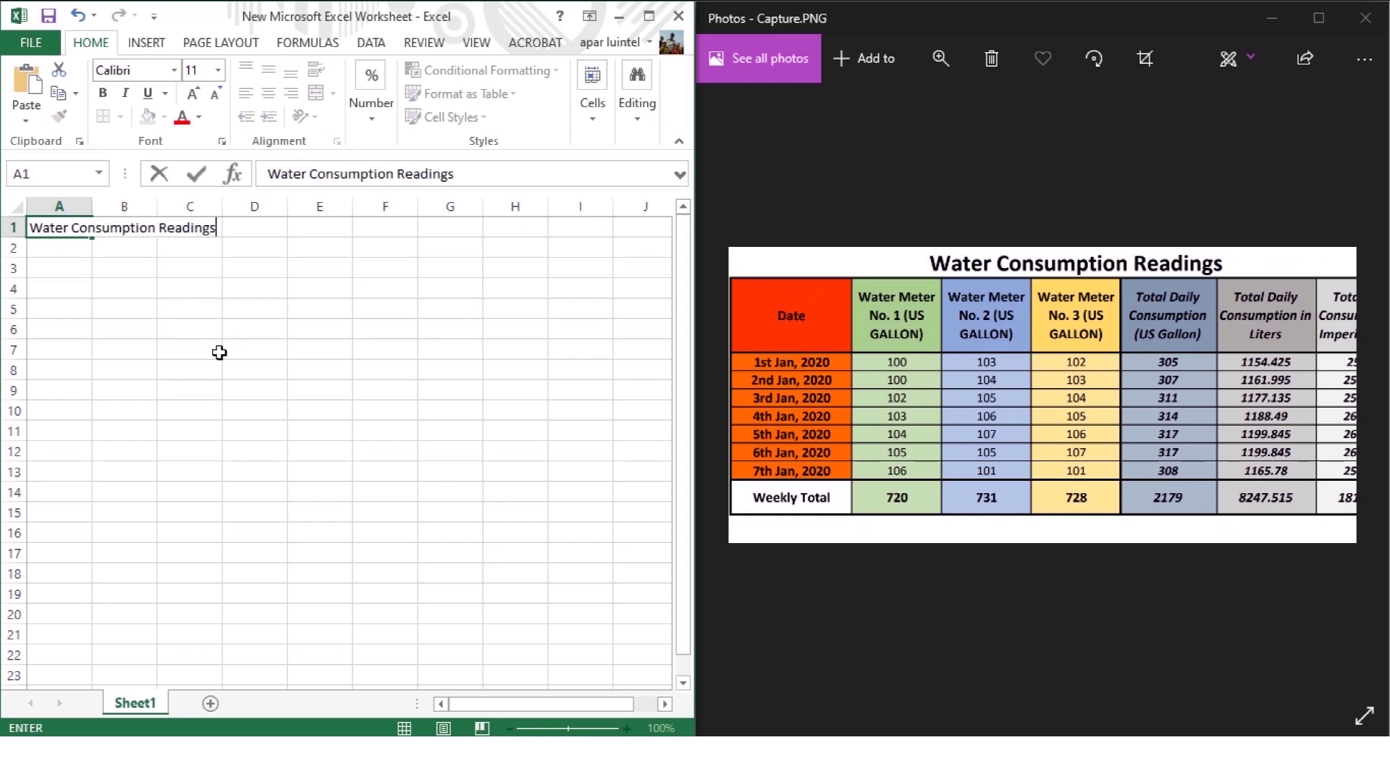
{"action": "key", "text": "Return"}
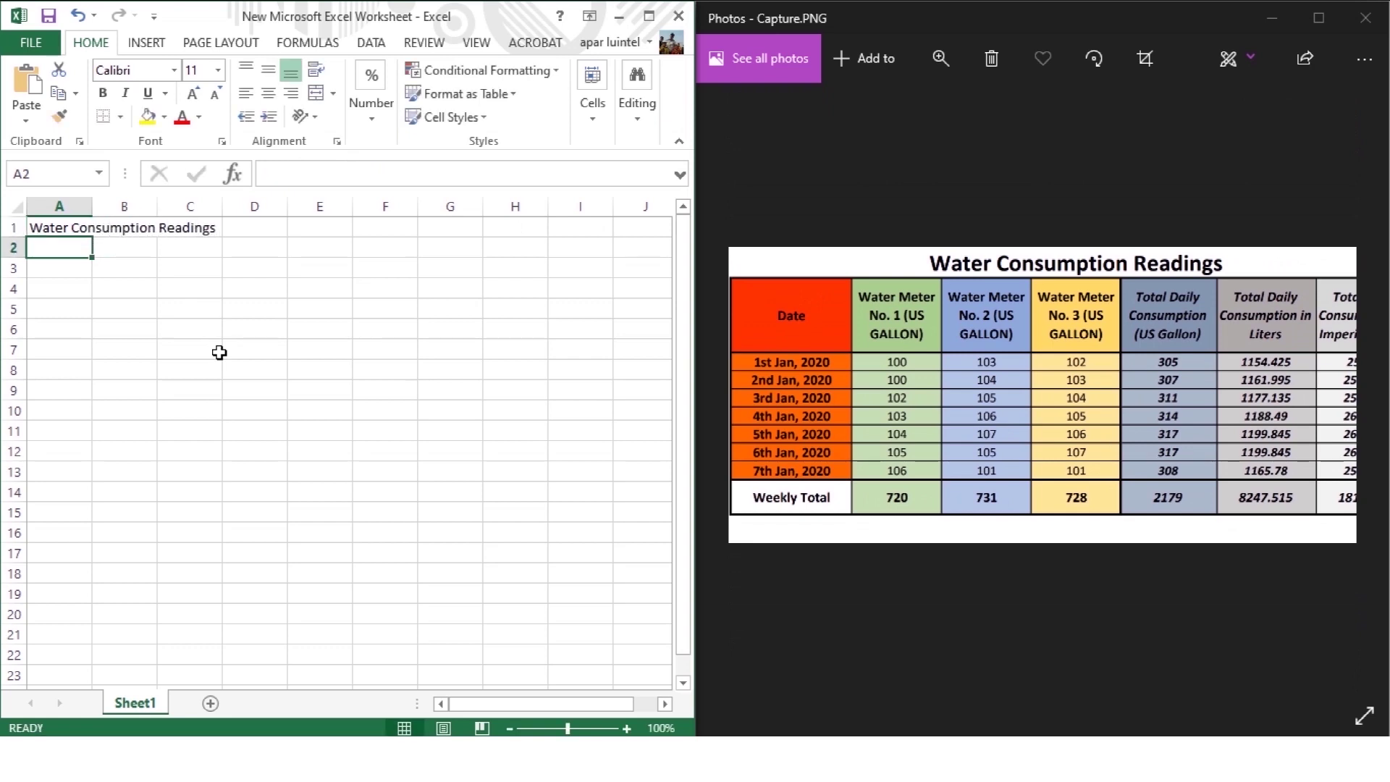
{"action": "left_click", "coordinate": [218, 351]}
{"action": "left_click", "coordinate": [66, 248]}
{"action": "left_click", "coordinate": [52, 227]}
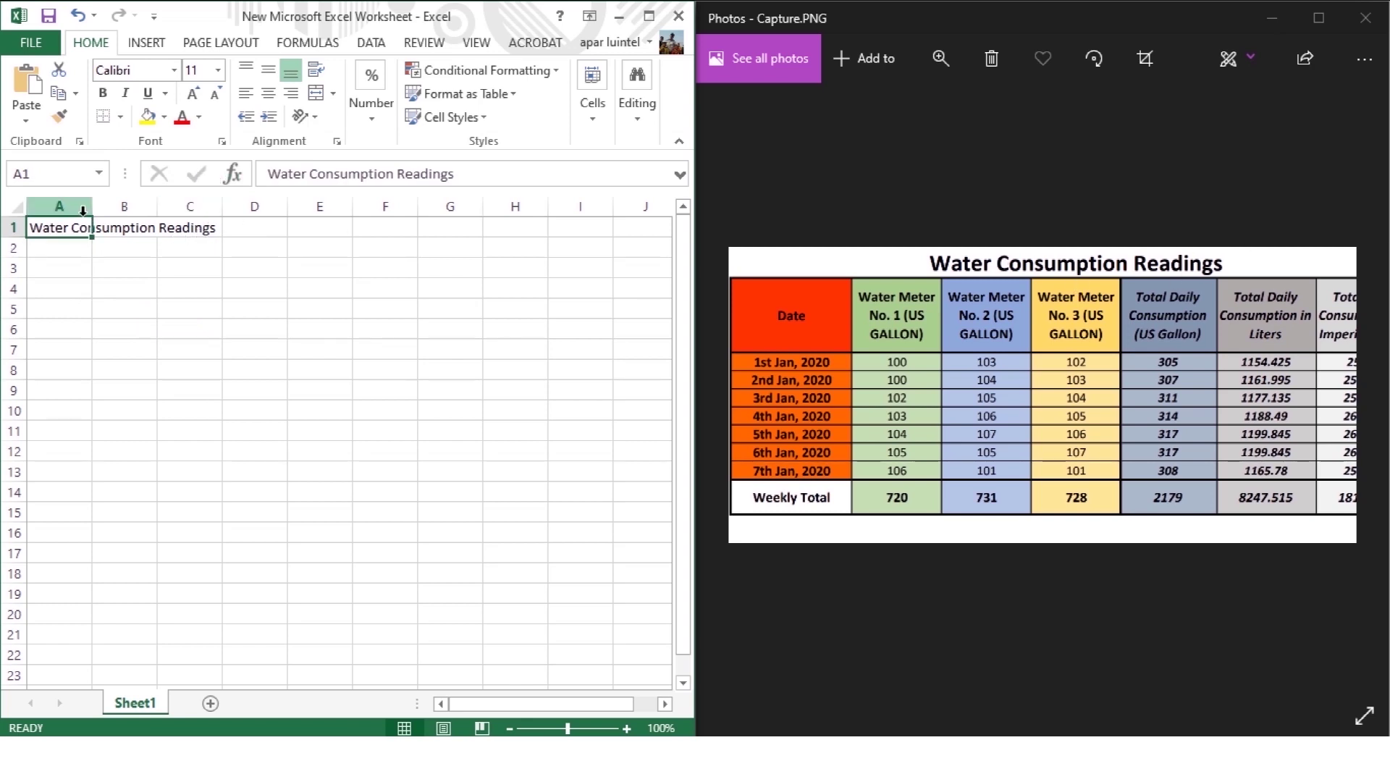
{"action": "left_click", "coordinate": [161, 320]}
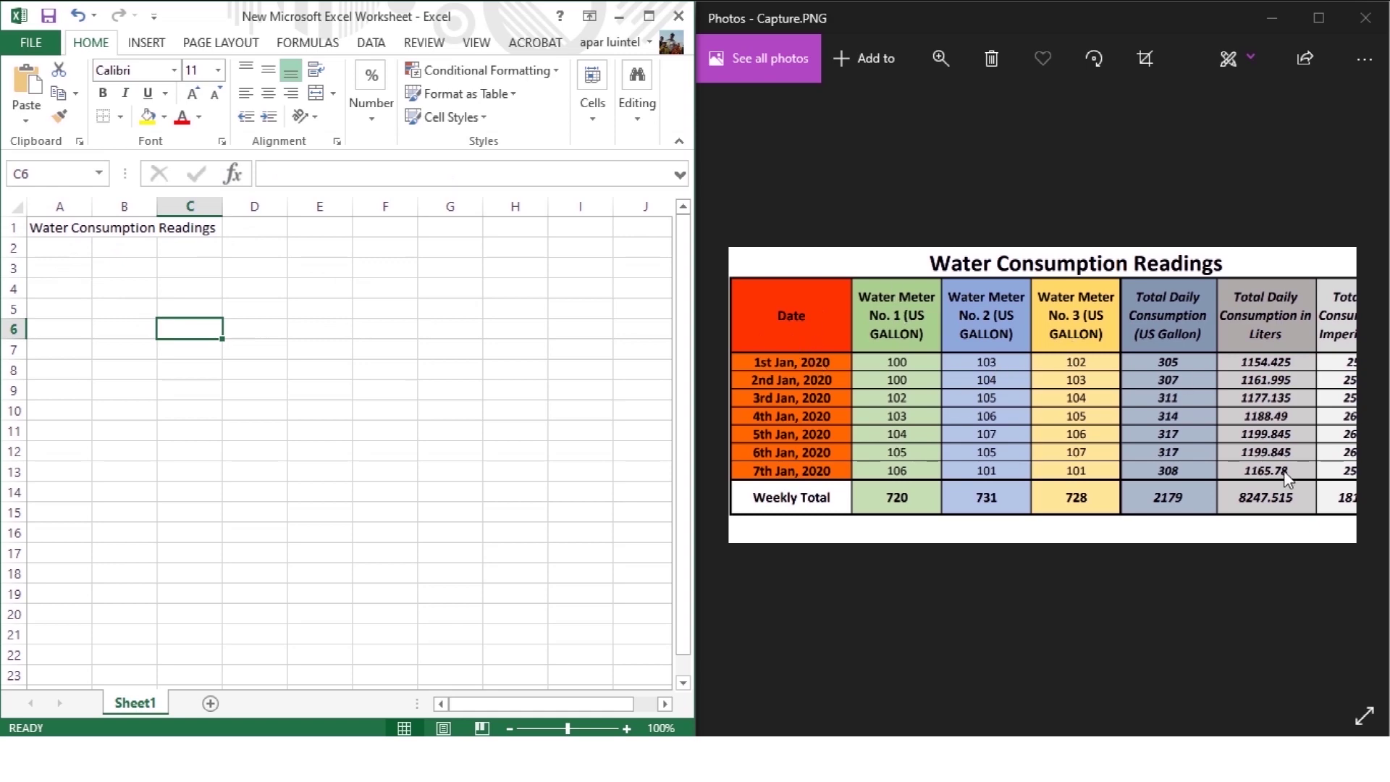
{"action": "left_click_drag", "start_coordinate": [1123, 471], "coordinate": [978, 481]}
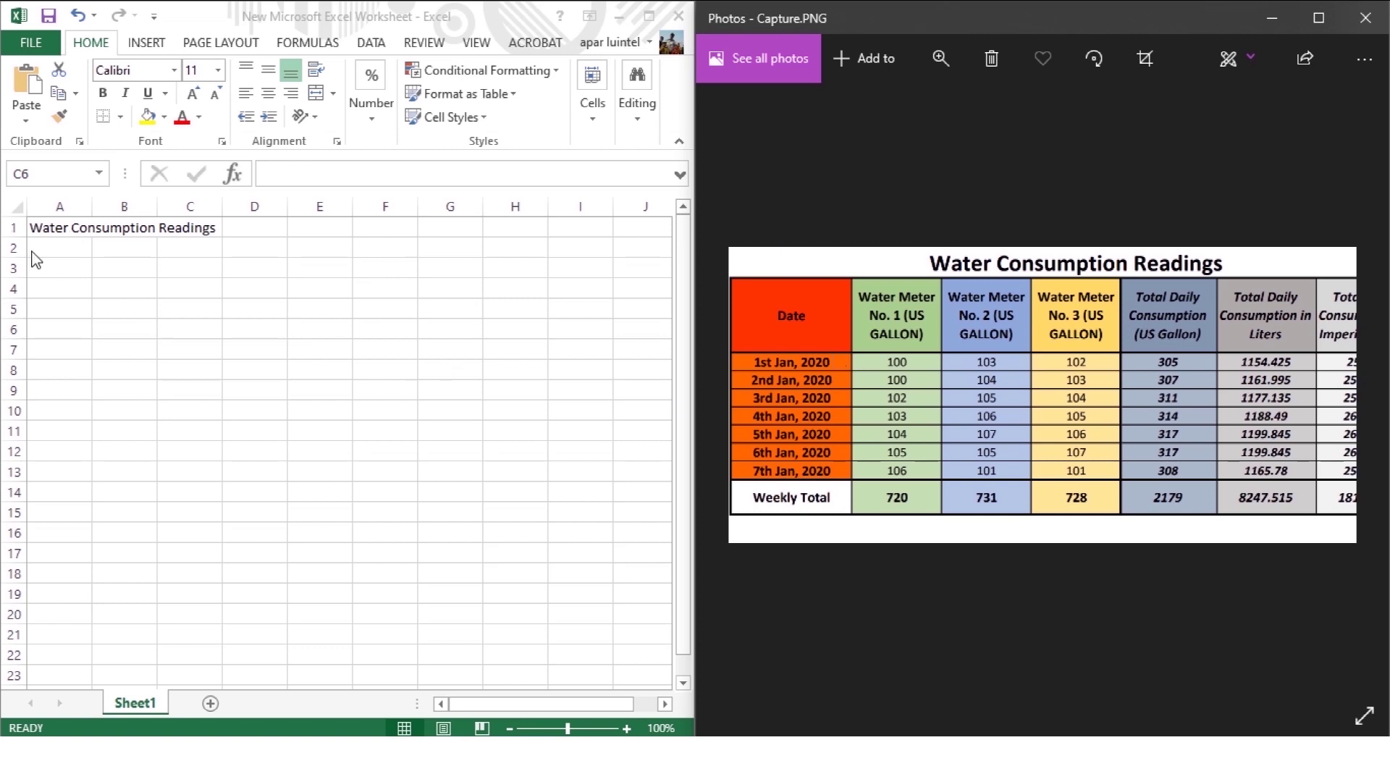
{"action": "key", "text": "alt+Tab"}
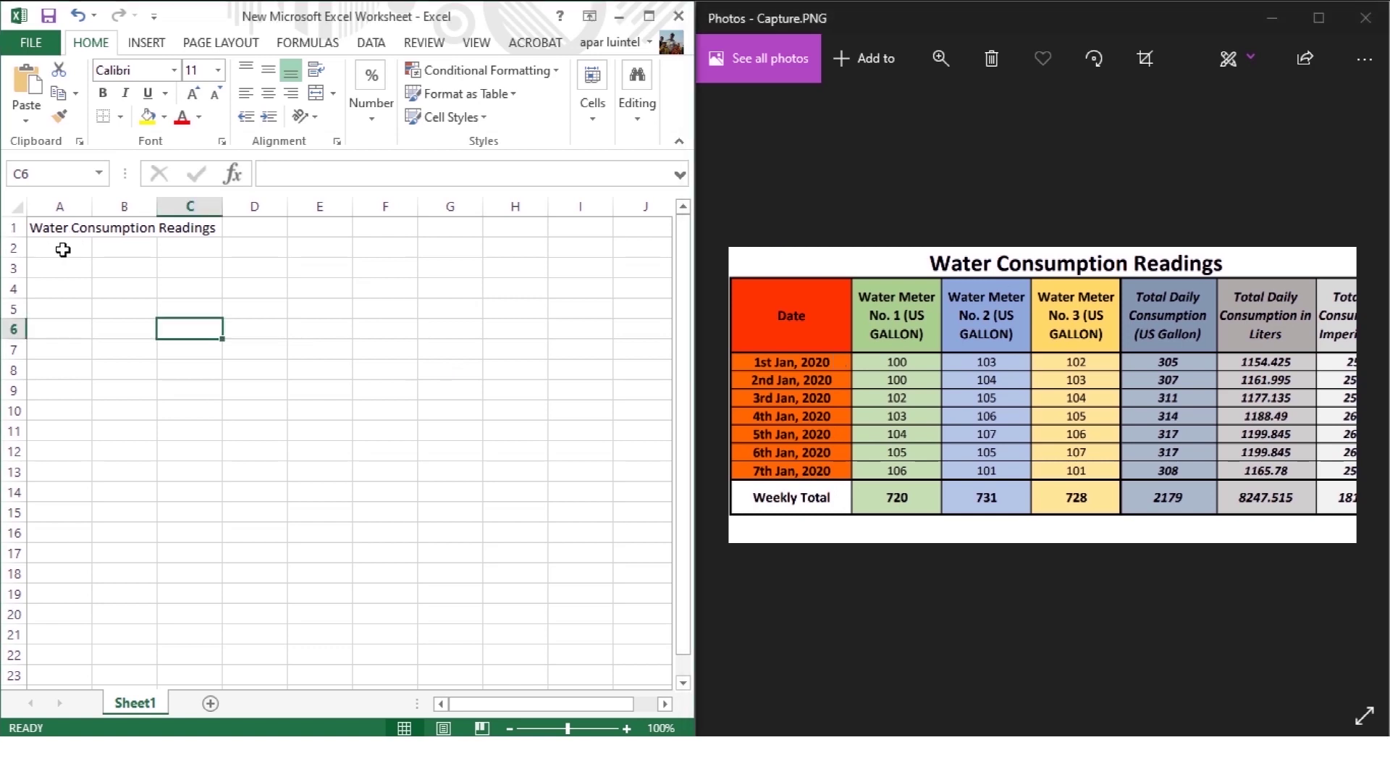
{"action": "left_click", "coordinate": [63, 249]}
{"action": "left_click_drag", "start_coordinate": [1101, 474], "coordinate": [1047, 449]}
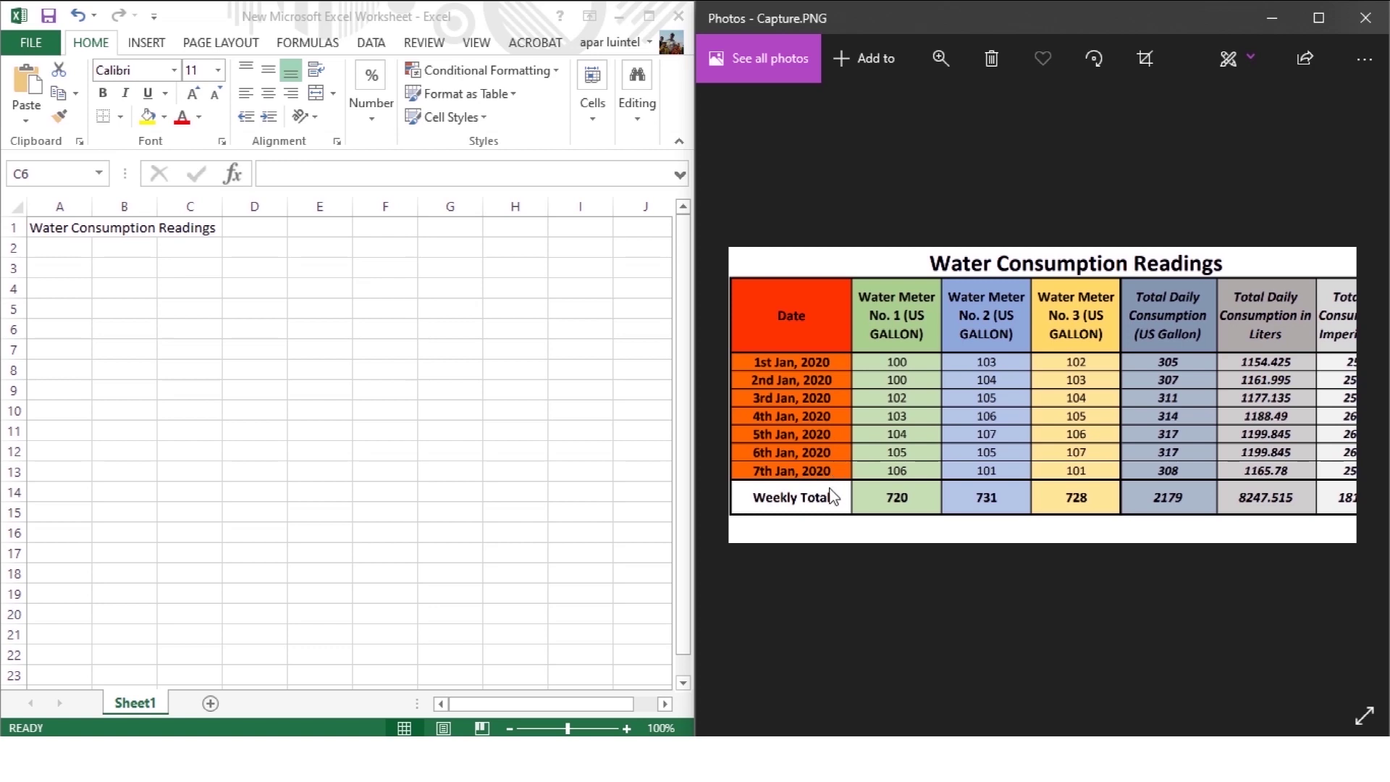
{"action": "left_click", "coordinate": [70, 248]}
{"action": "left_click", "coordinate": [109, 245]}
{"action": "key", "text": "Right"}
{"action": "key", "text": "Right"}
{"action": "key", "text": "Right"}
{"action": "key", "text": "Right"}
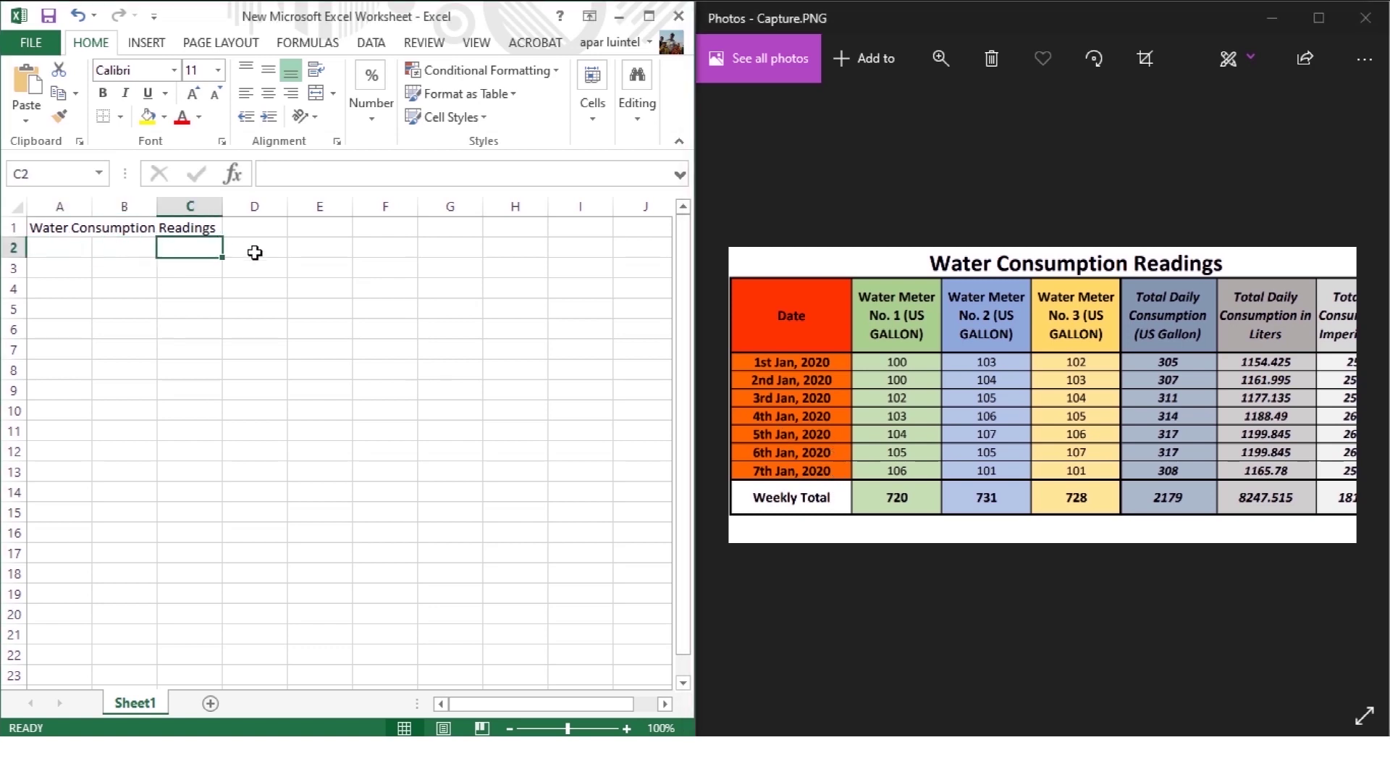
{"action": "left_click", "coordinate": [439, 245]}
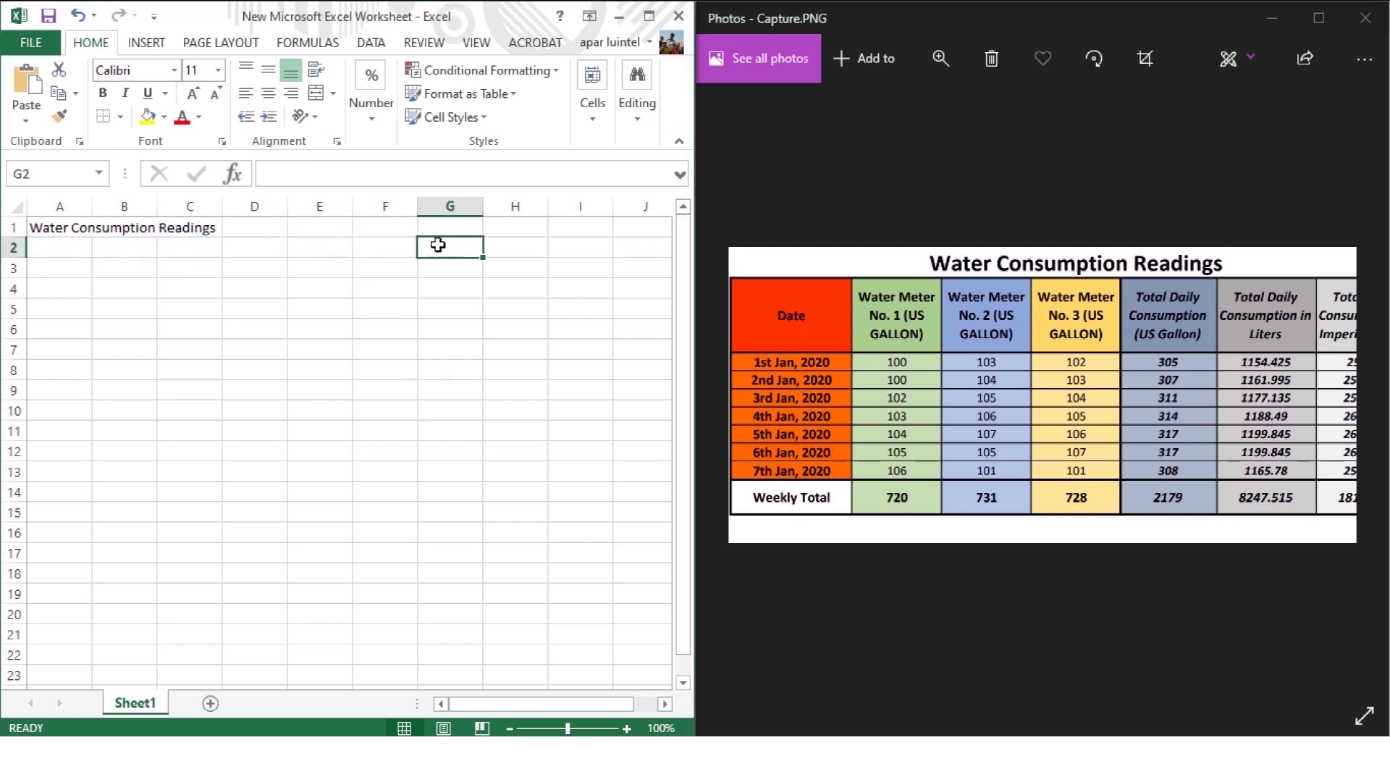
{"action": "left_click", "coordinate": [58, 248]}
{"action": "key", "text": "Down"}
{"action": "key", "text": "Down"}
{"action": "key", "text": "Down"}
{"action": "key", "text": "Down"}
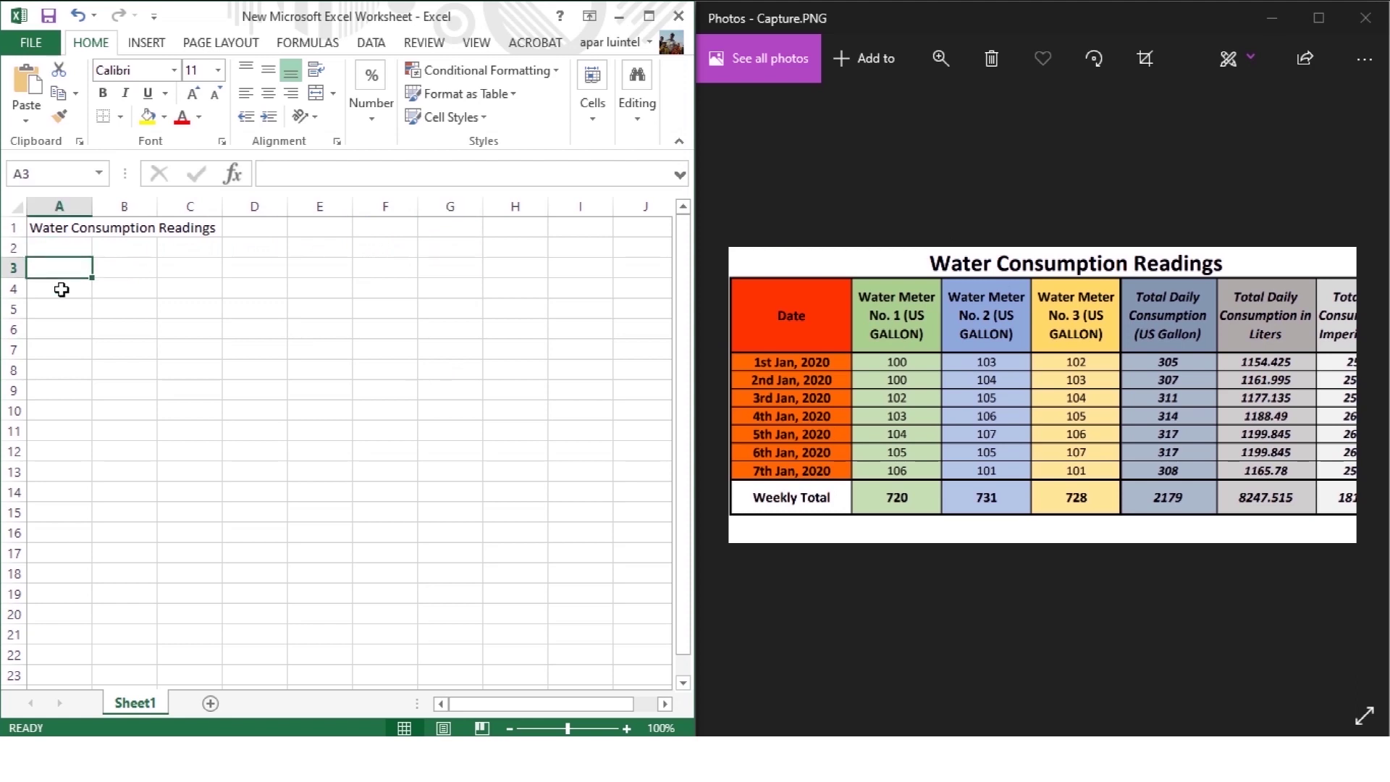
{"action": "key", "text": "Down"}
{"action": "key", "text": "Down"}
{"action": "key", "text": "Down"}
{"action": "key", "text": "Down"}
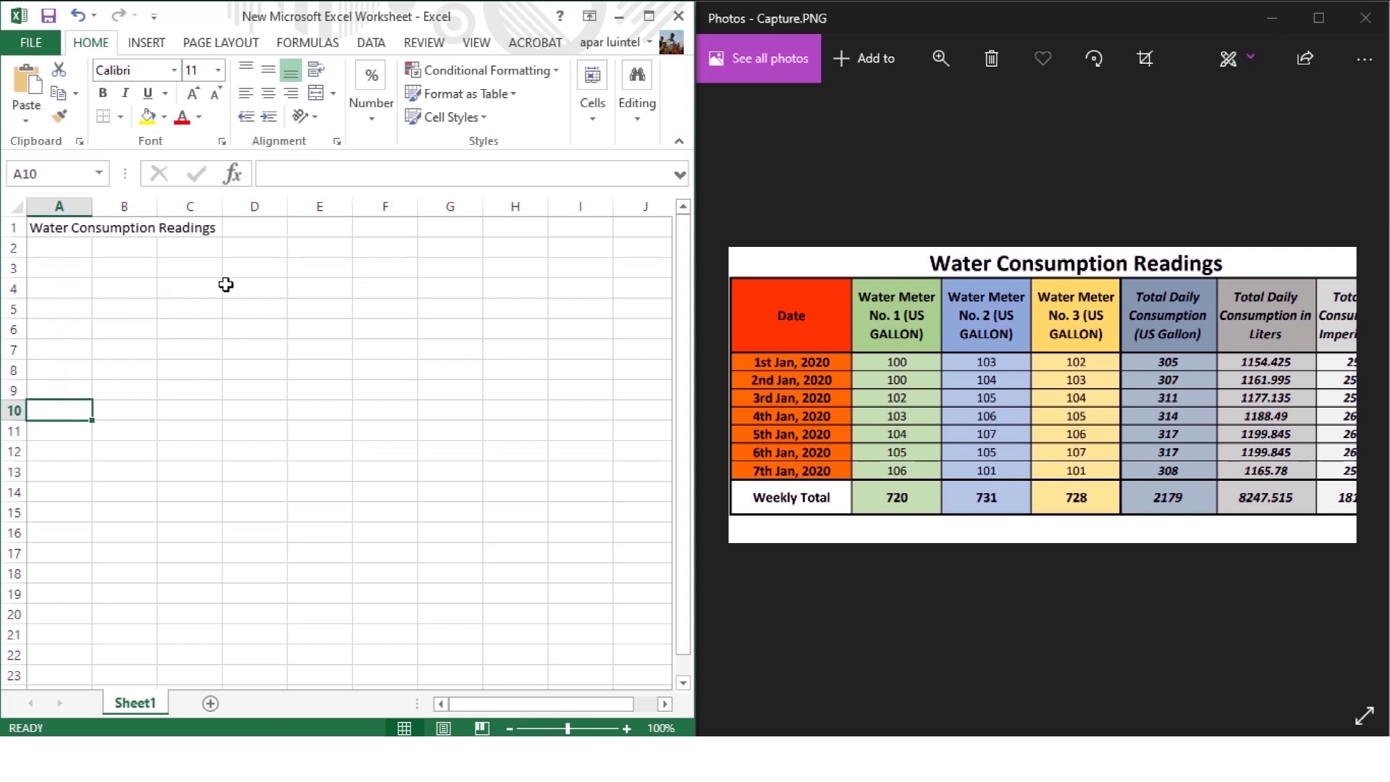
{"action": "left_click", "coordinate": [226, 284]}
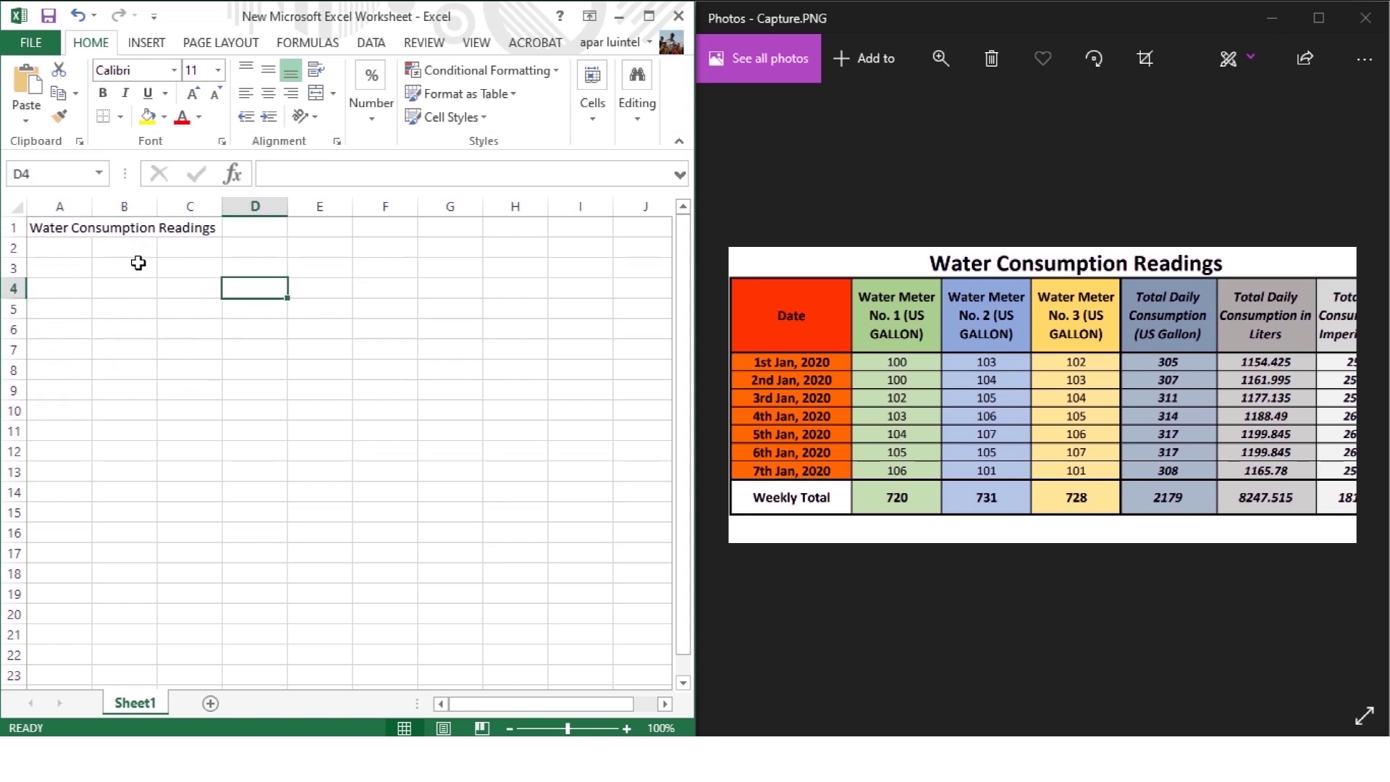
{"action": "left_click", "coordinate": [64, 252]}
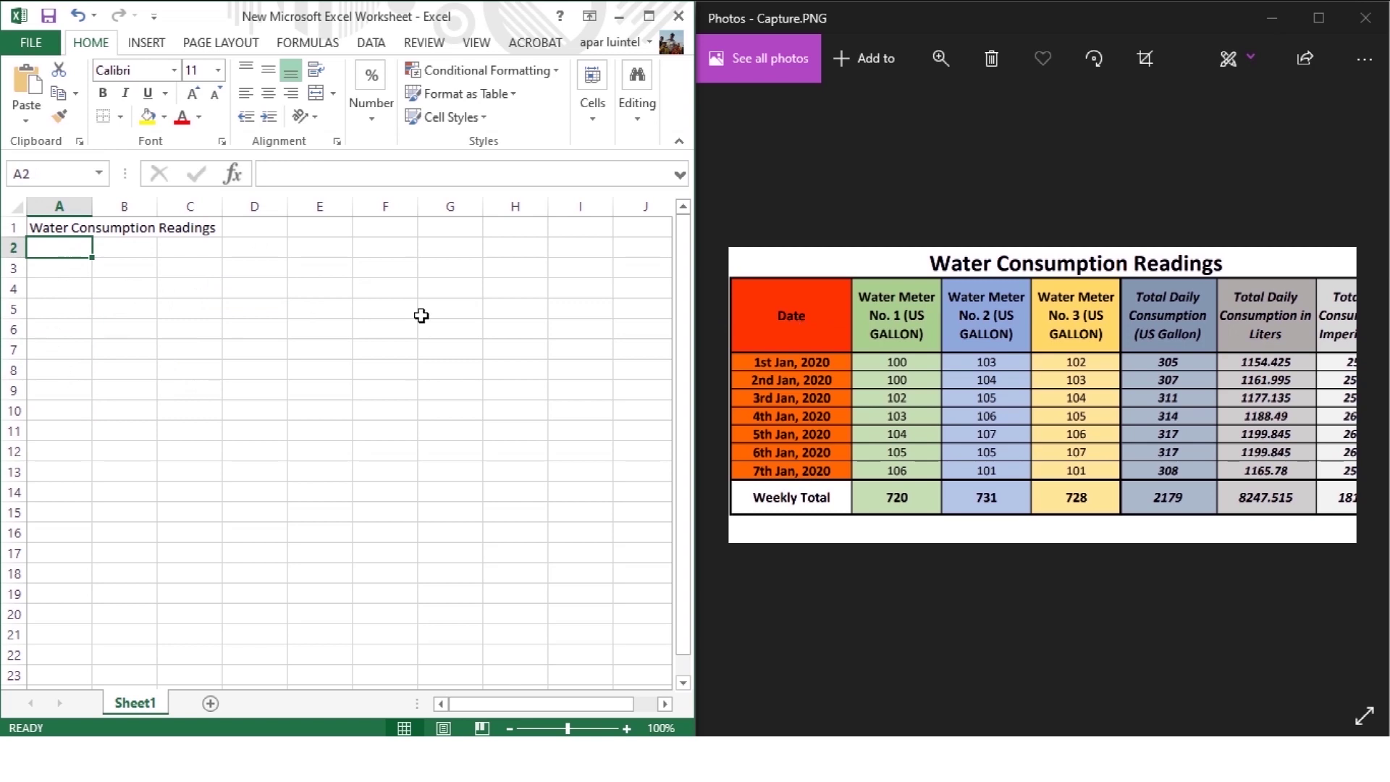
Enter the header 'Date' in A2 and '1st Jan, 2020' in A3.
{"action": "type", "text": "Date"}
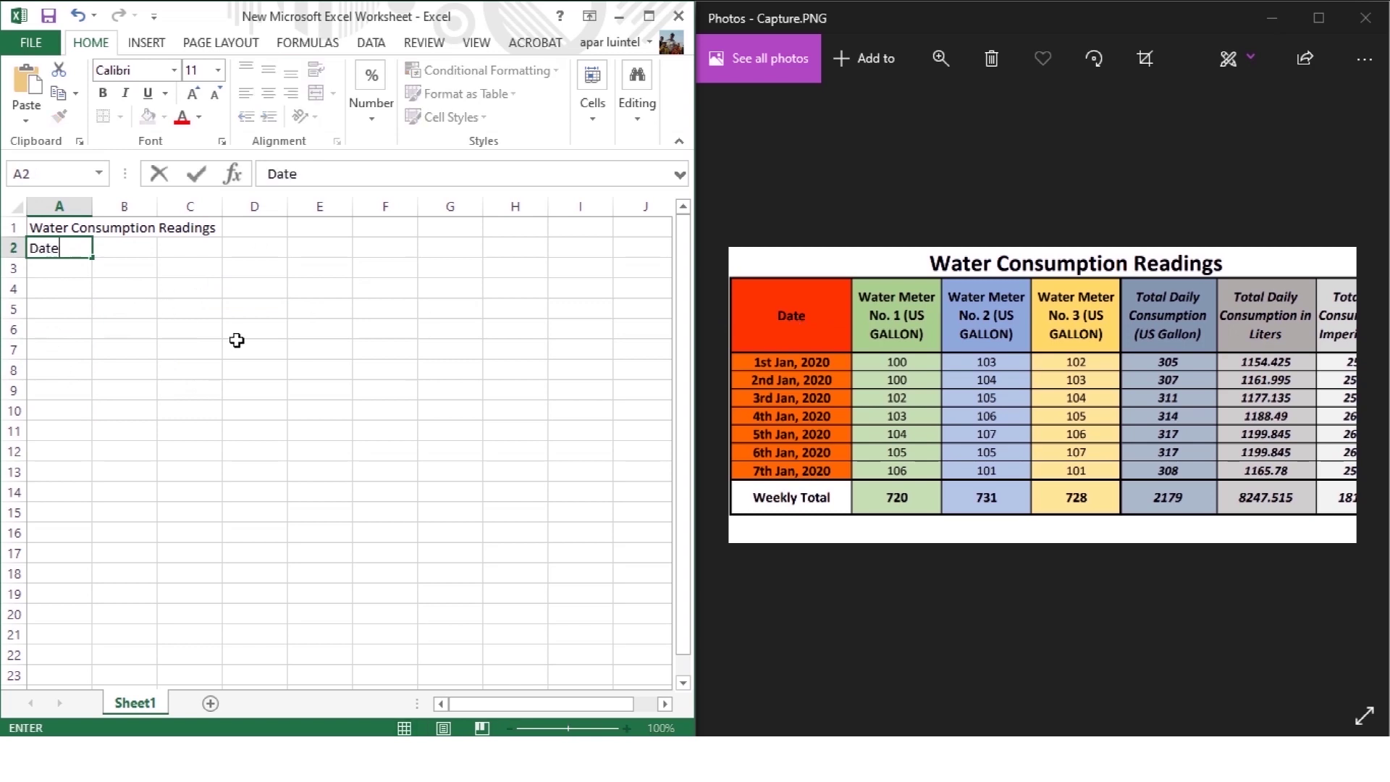
{"action": "key", "text": "Return"}
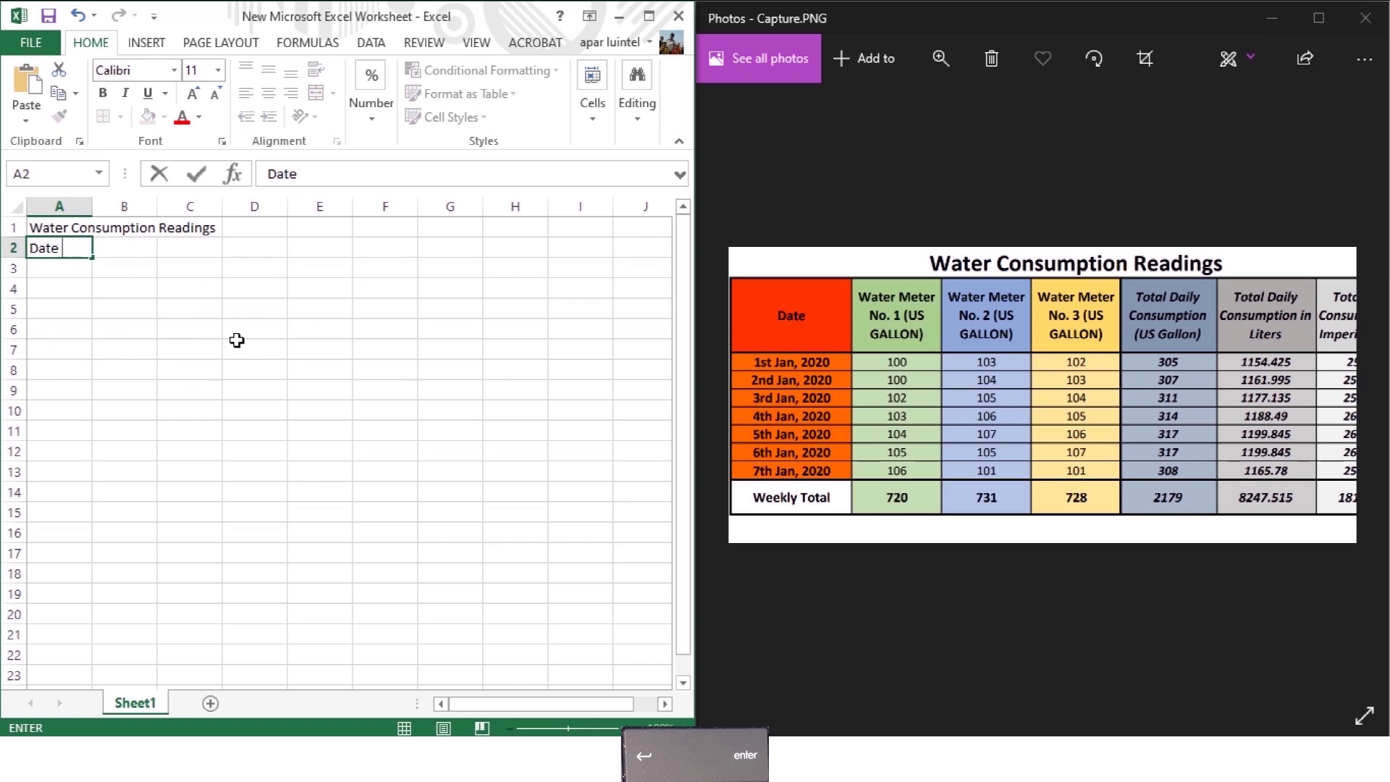
{"action": "key", "text": "Down"}
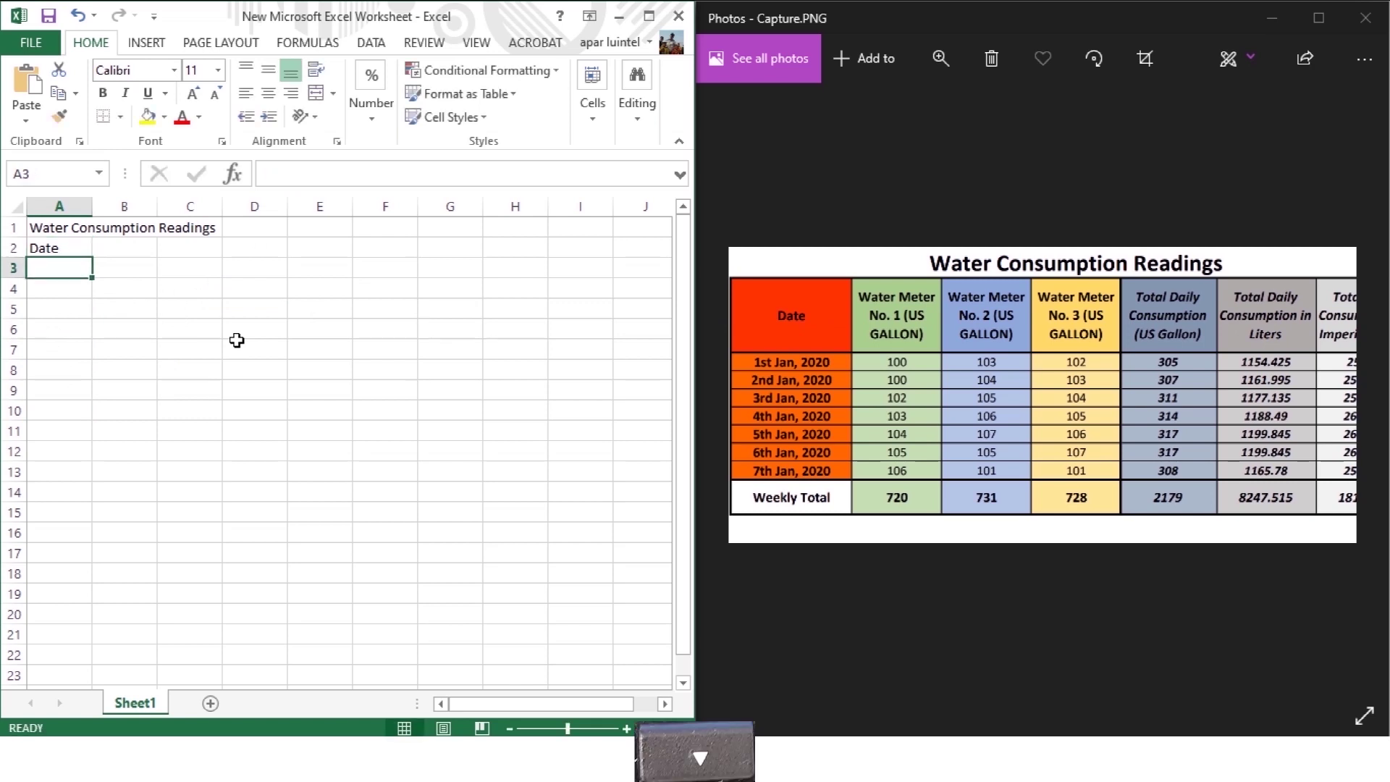
{"action": "type", "text": "1st"}
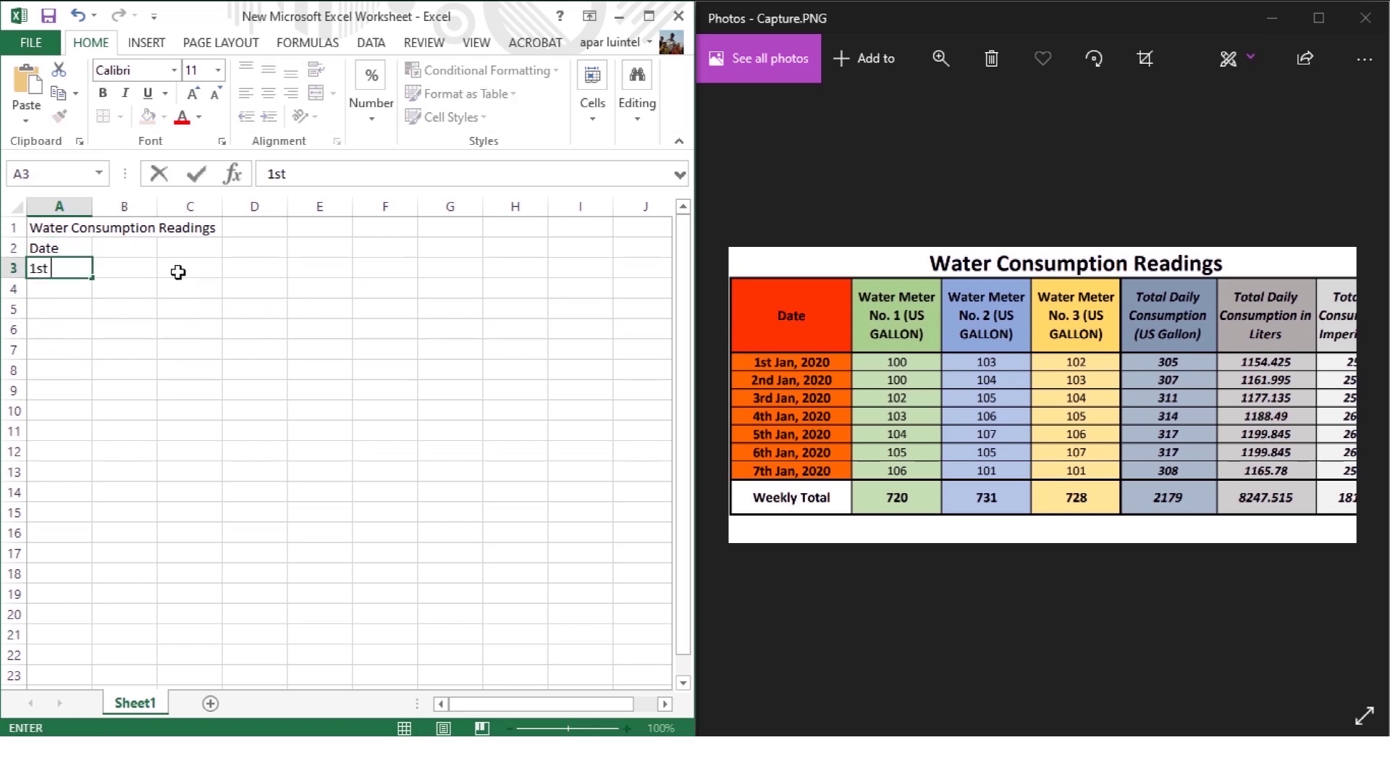
{"action": "type", "text": " Jan, 2020"}
{"action": "key", "text": "Return"}
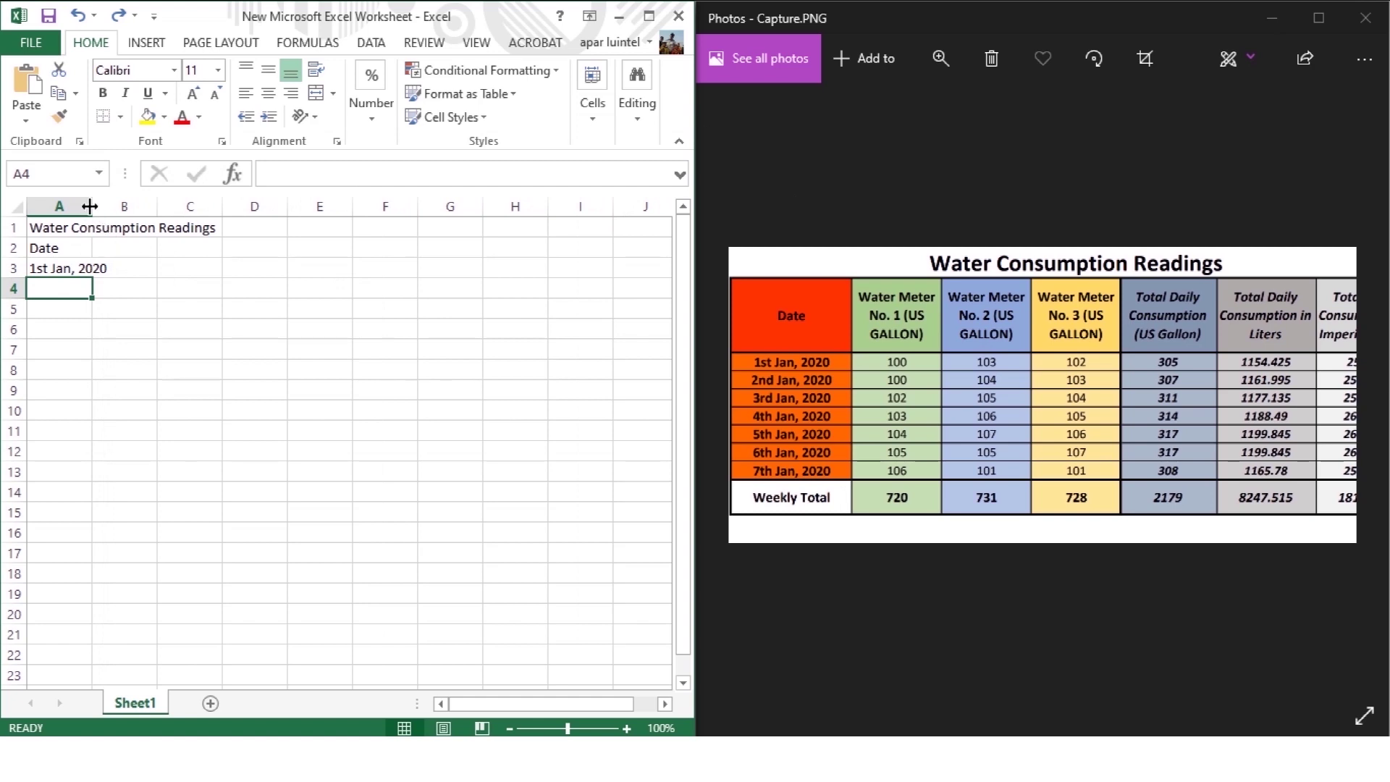
Drag column A's border wider so '1st Jan, 2020' fits in the cell.
{"action": "left_click_drag", "start_coordinate": [89, 206], "coordinate": [120, 206]}
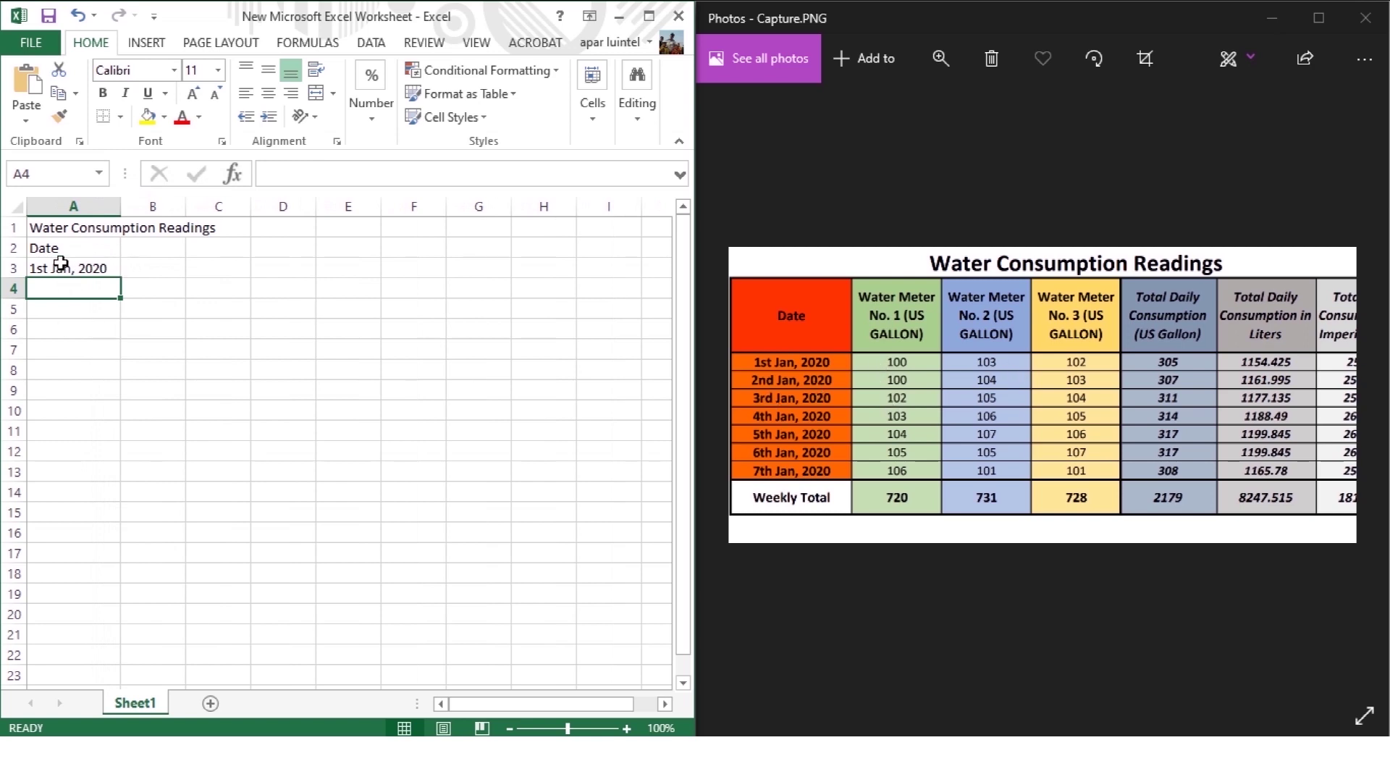
Add 2nd Jan, 2020 in A4, fill the dates down to 7th Jan, 2020 in A9, then select A10.
{"action": "type", "text": "2nd"}
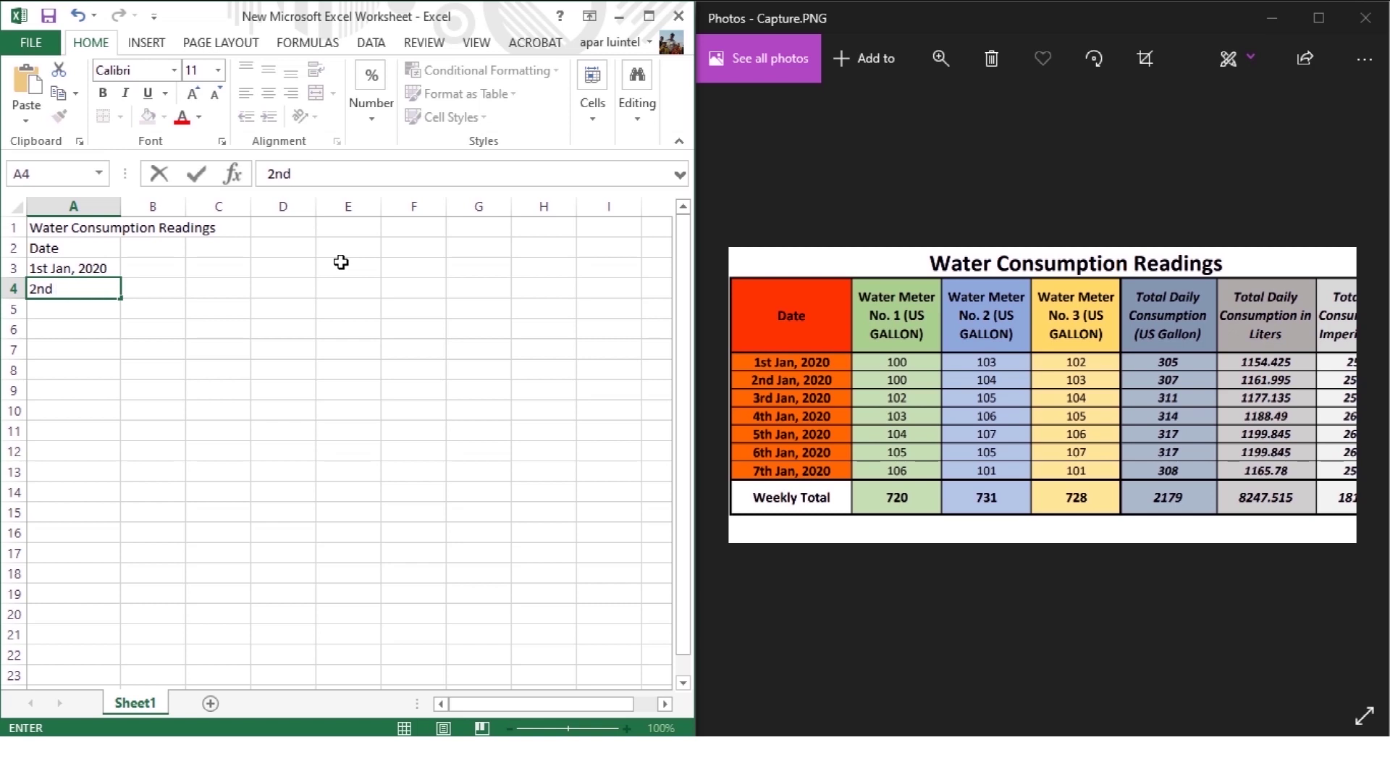
{"action": "type", "text": " Jan, 2020"}
{"action": "key", "text": "Return"}
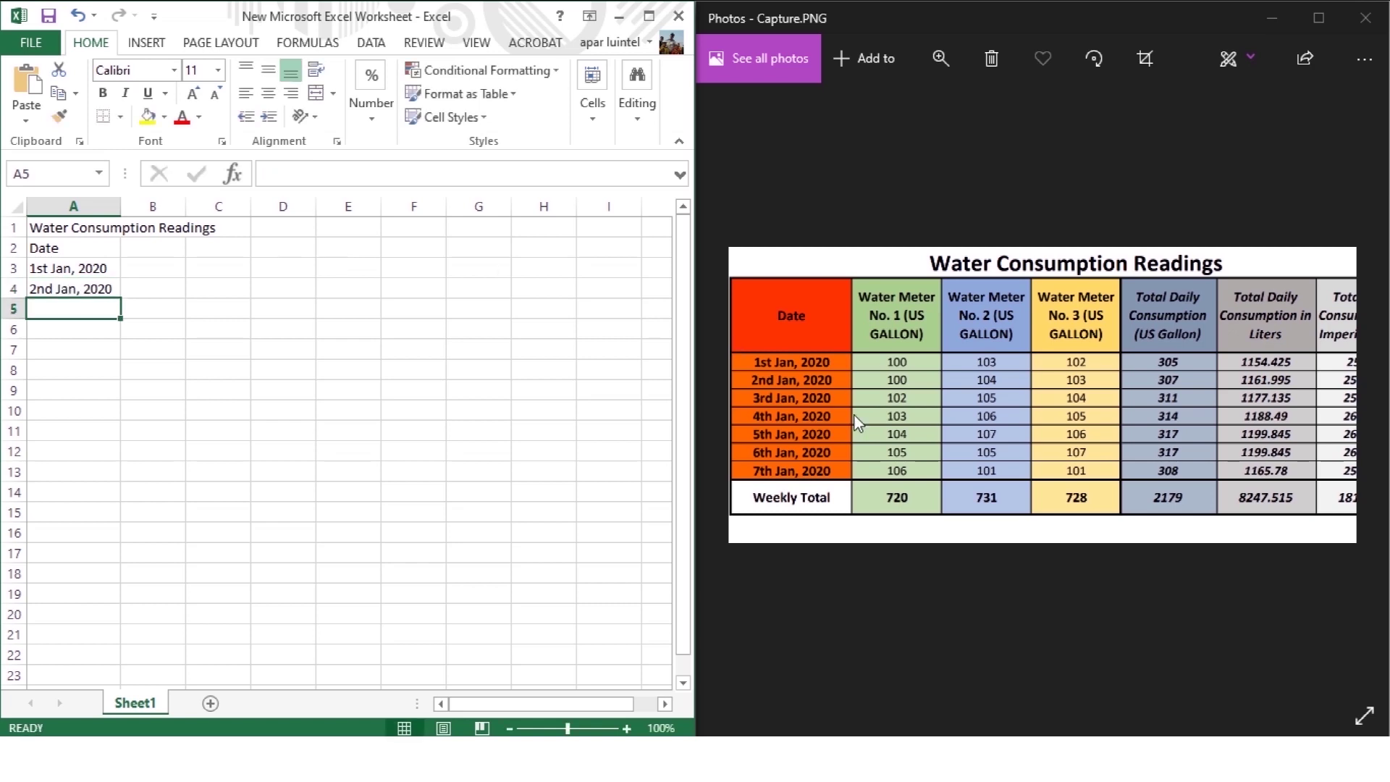
{"action": "left_click", "coordinate": [220, 328]}
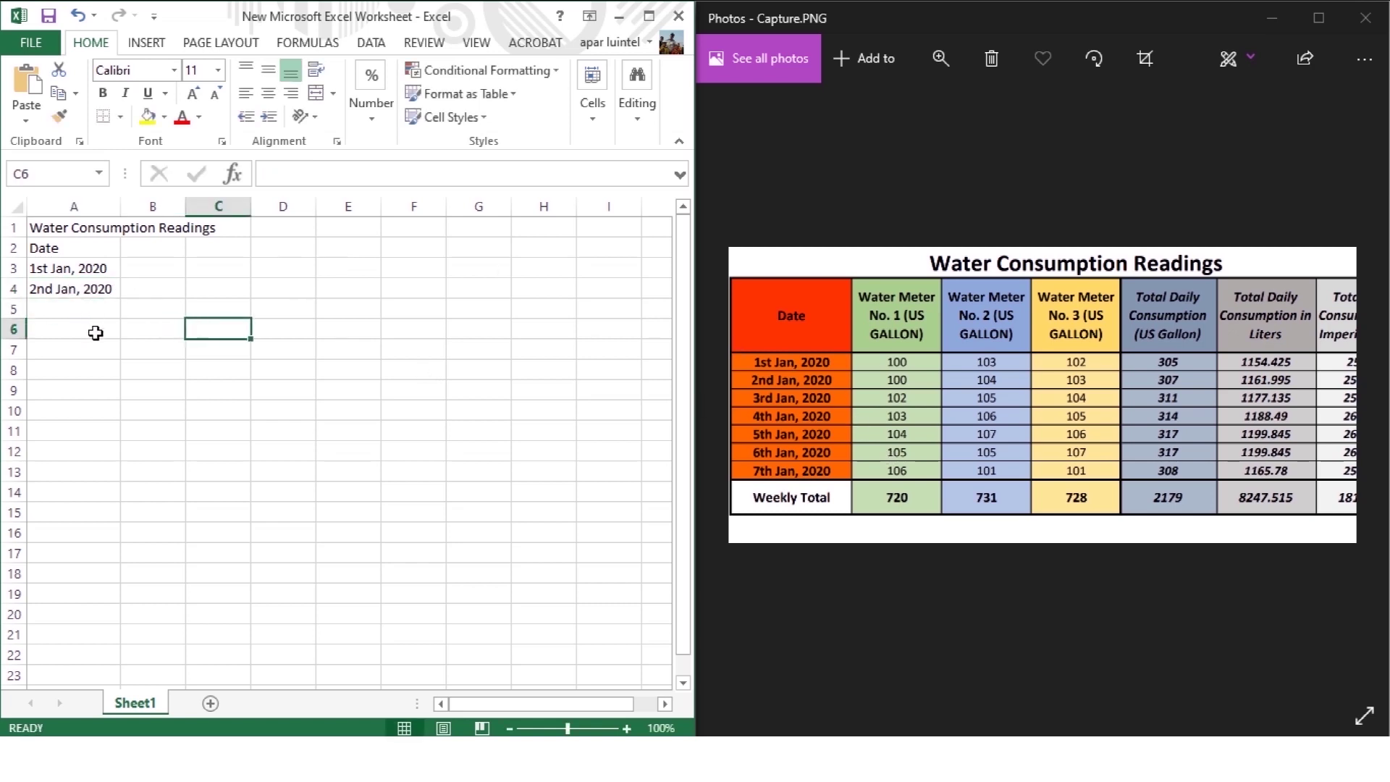
{"action": "left_click", "coordinate": [60, 267]}
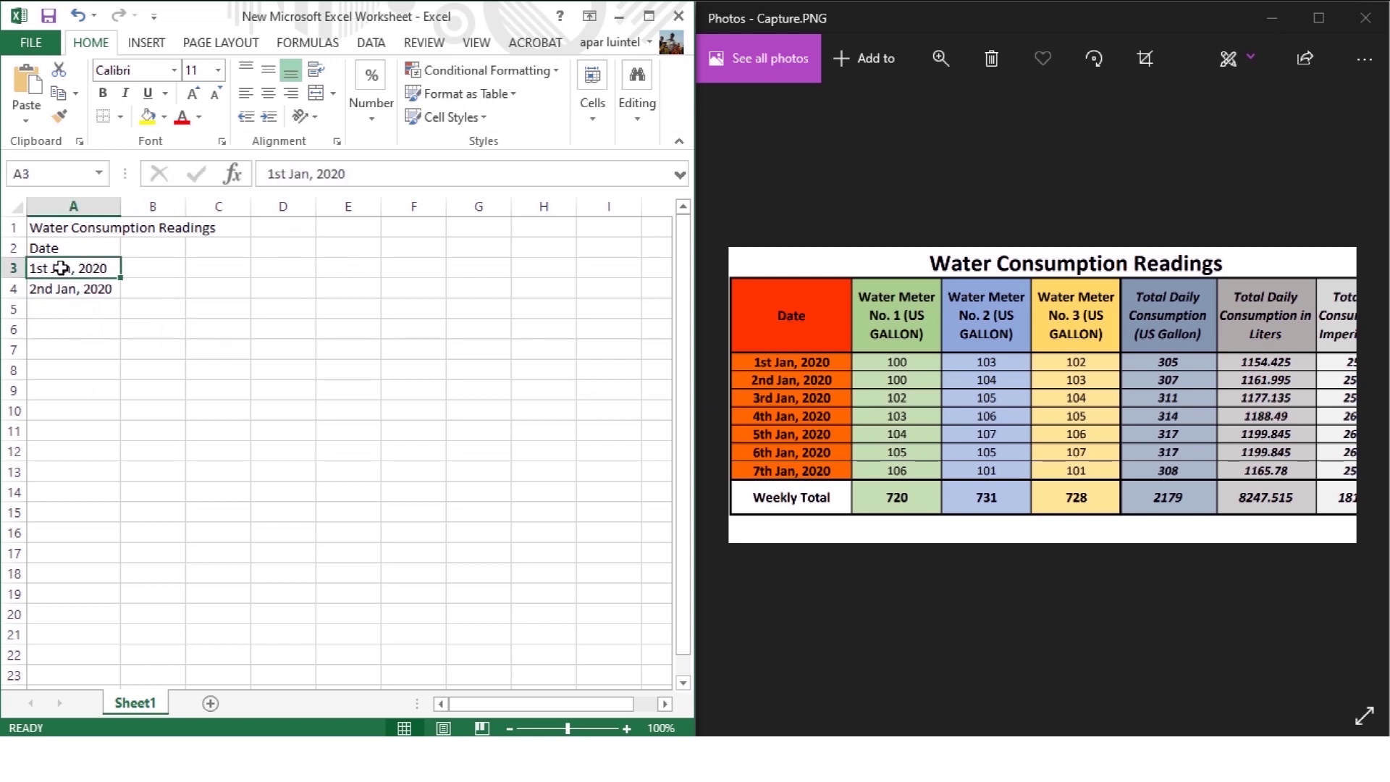
{"action": "left_click_drag", "start_coordinate": [61, 268], "coordinate": [66, 288]}
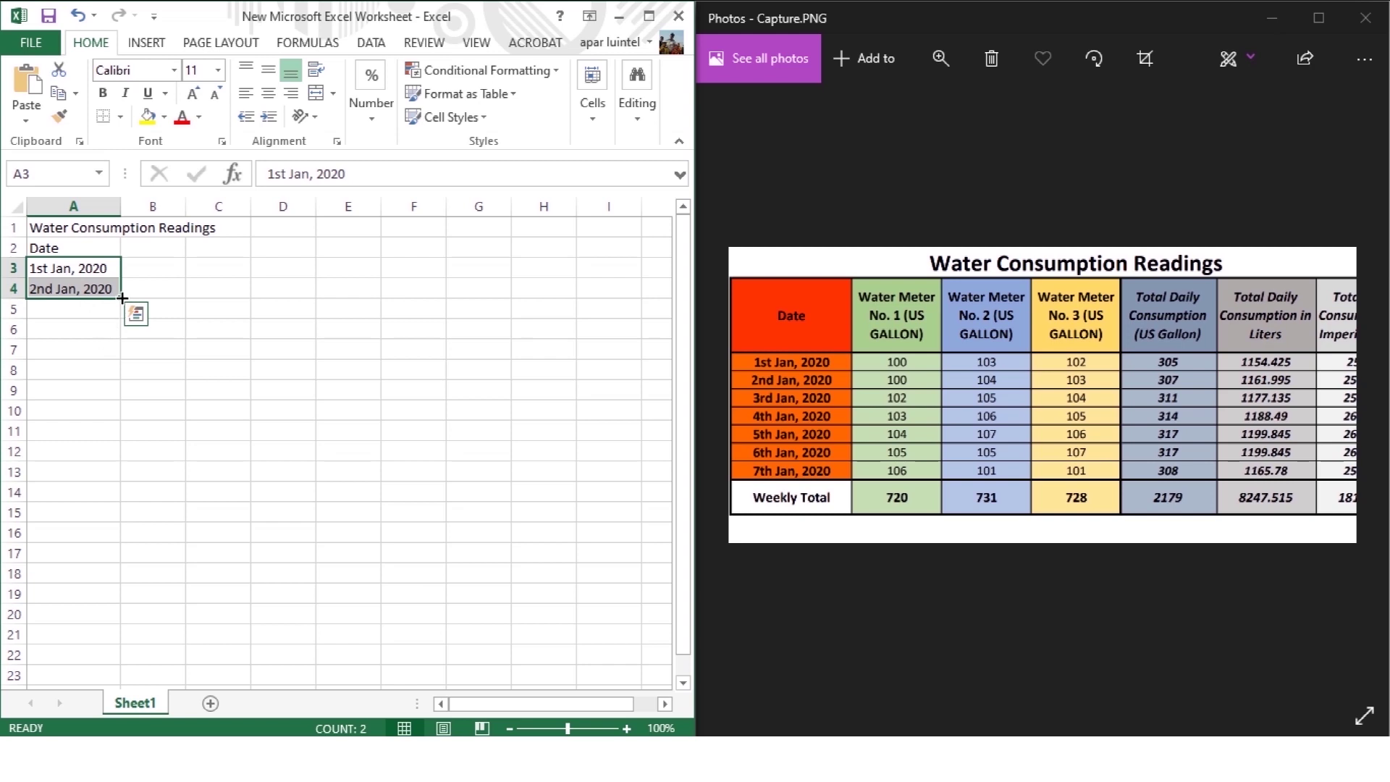
{"action": "left_click_drag", "start_coordinate": [122, 295], "coordinate": [121, 334]}
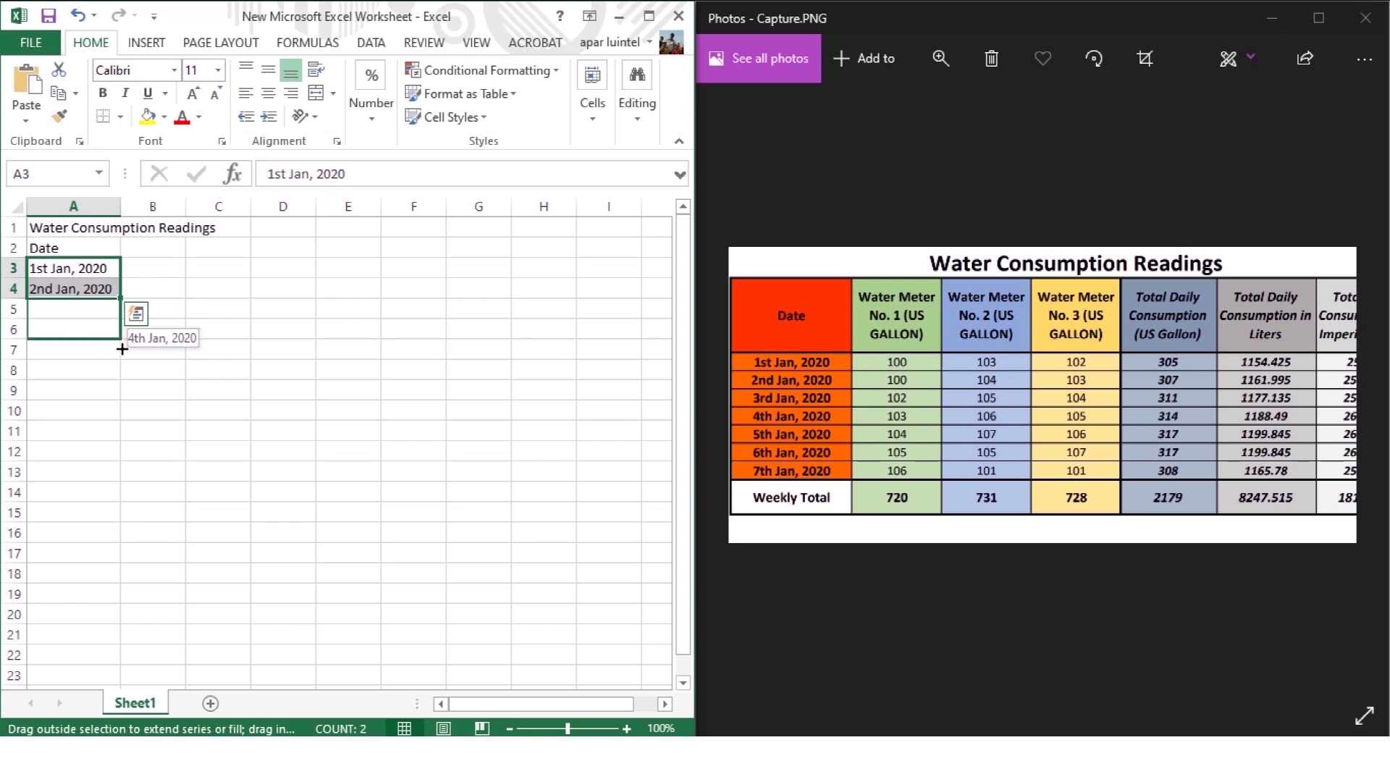
{"action": "left_click_drag", "start_coordinate": [121, 349], "coordinate": [122, 354]}
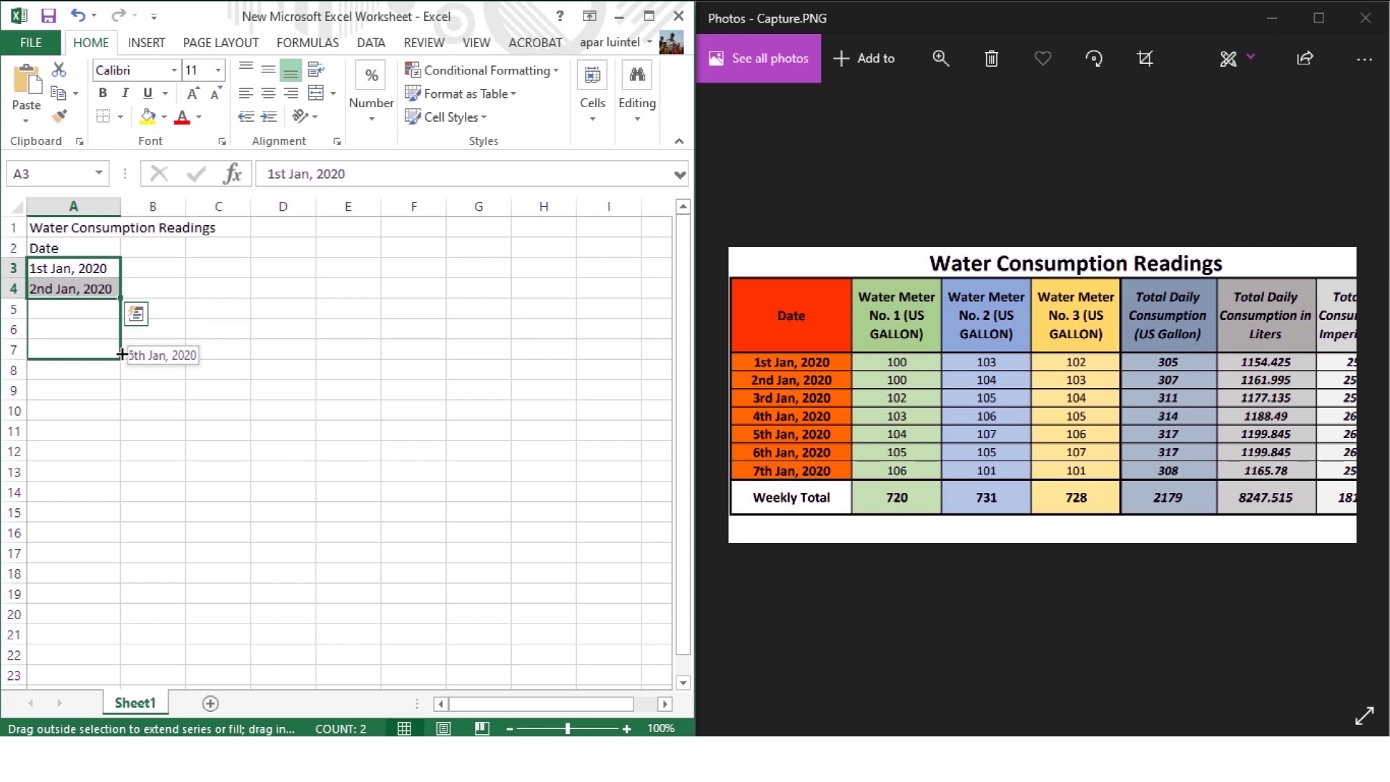
{"action": "left_click_drag", "start_coordinate": [122, 368], "coordinate": [124, 397]}
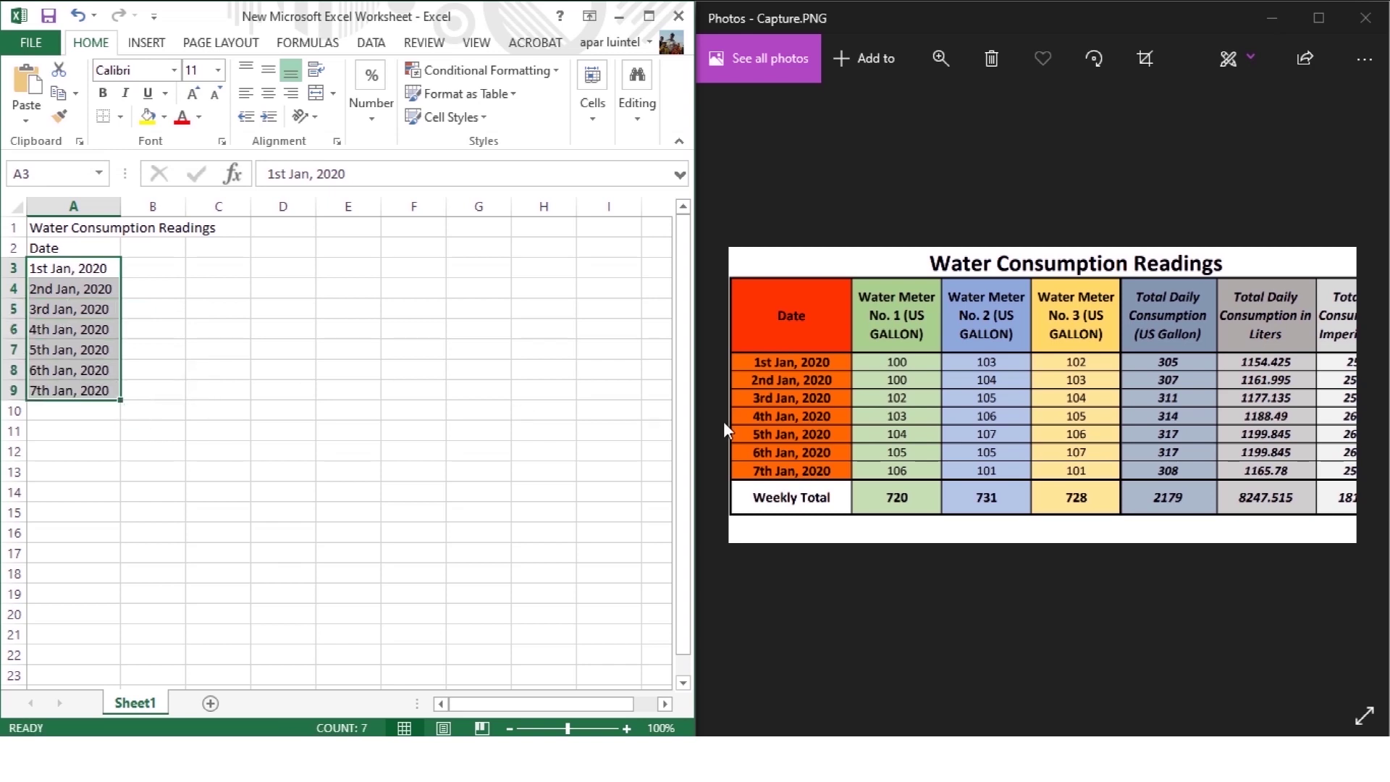
{"action": "left_click", "coordinate": [107, 375]}
{"action": "left_click", "coordinate": [79, 410]}
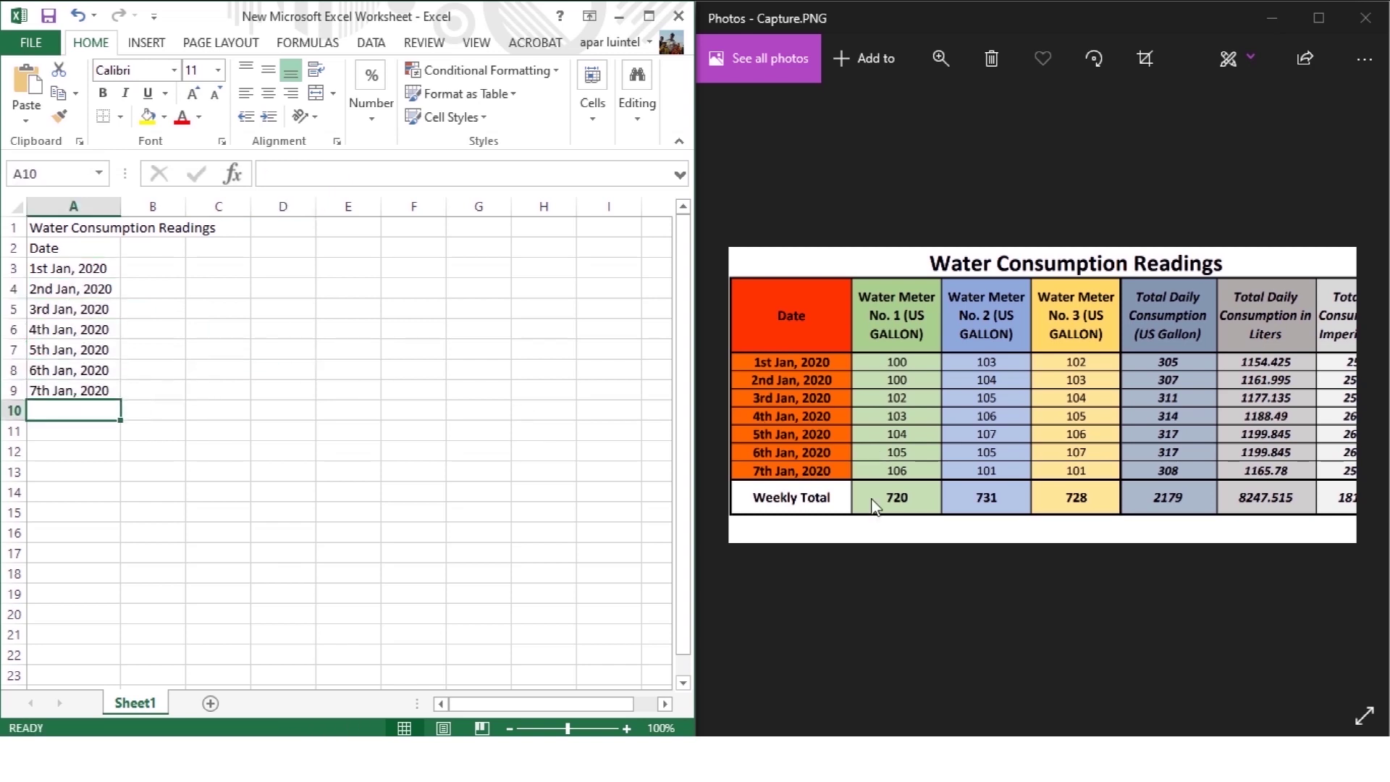
Enter 'Weekly Total' in A10 and the header 'Water Meter NO. 1 (US GALLON)' in B2.
{"action": "type", "text": "Weekly Total"}
{"action": "left_click", "coordinate": [316, 387]}
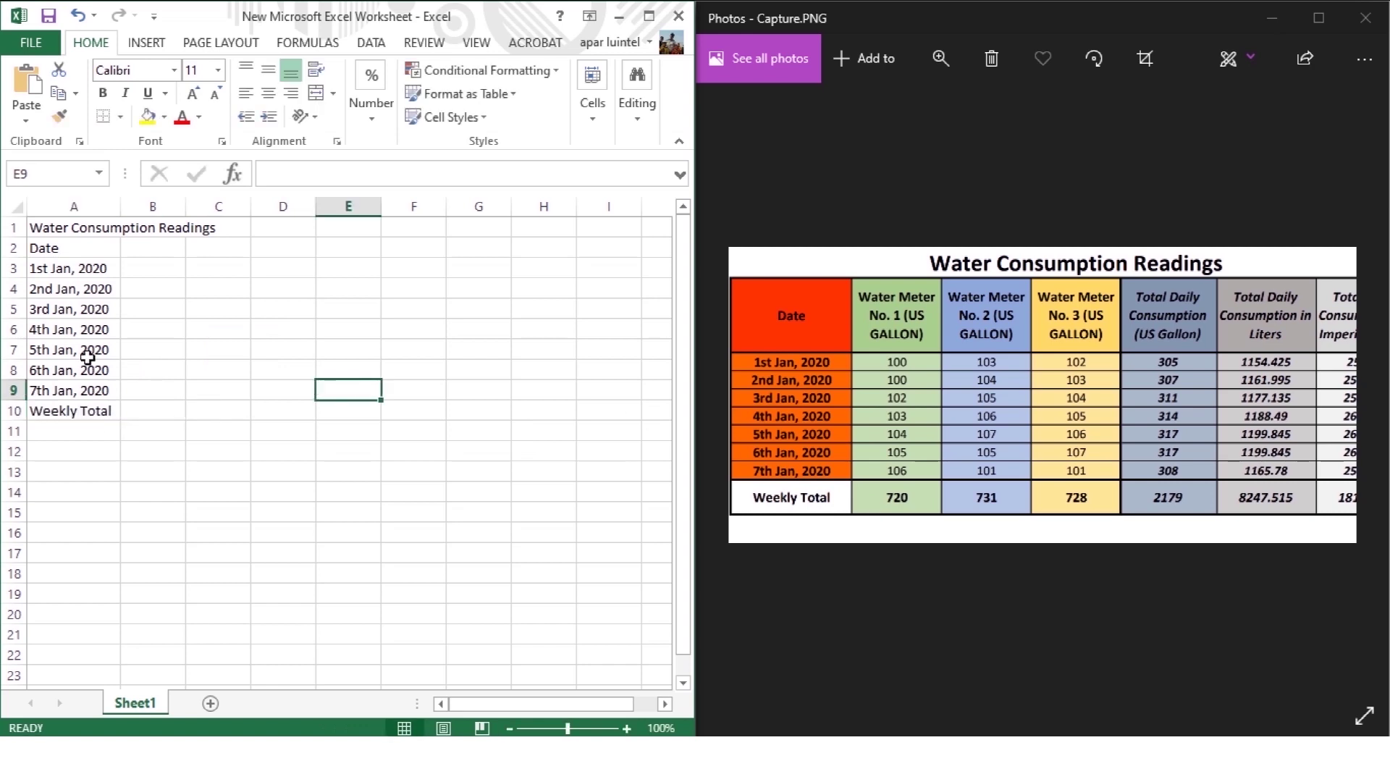
{"action": "left_click", "coordinate": [145, 248]}
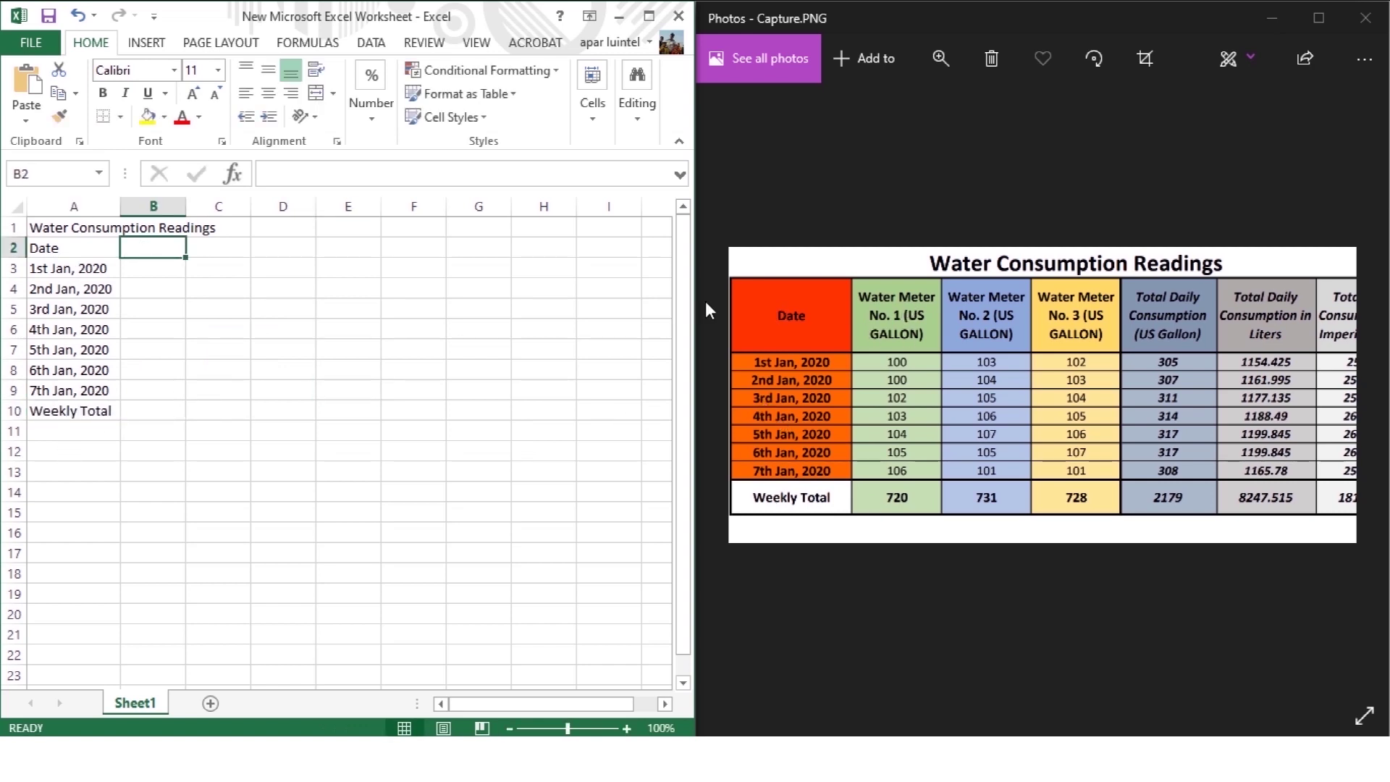
{"action": "left_click", "coordinate": [281, 350]}
{"action": "left_click", "coordinate": [153, 247]}
{"action": "type", "text": "Water Meter NO. "}
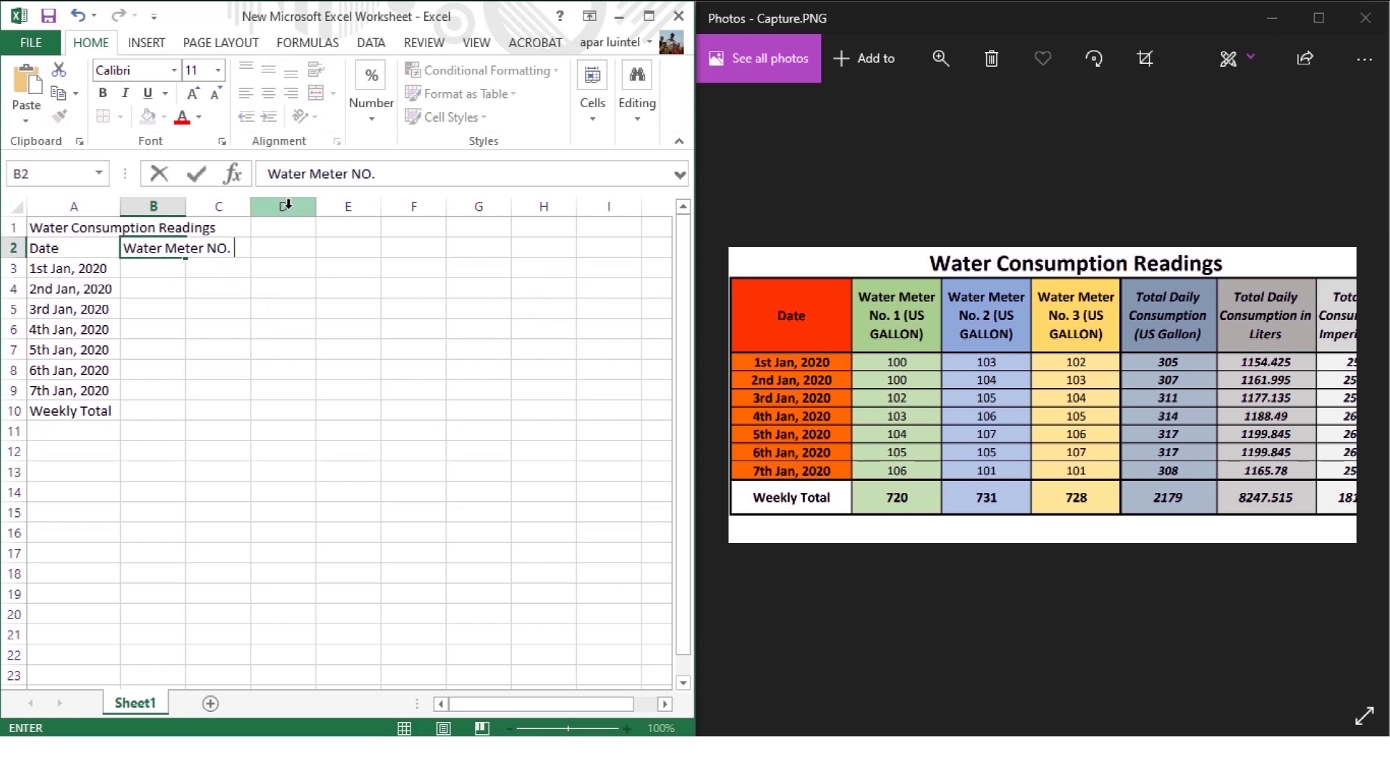
{"action": "type", "text": "1 (US GALLON)"}
{"action": "left_click", "coordinate": [230, 408]}
Adjust column B to a narrower width and make row 2 taller for the headers.
{"action": "left_click", "coordinate": [153, 308]}
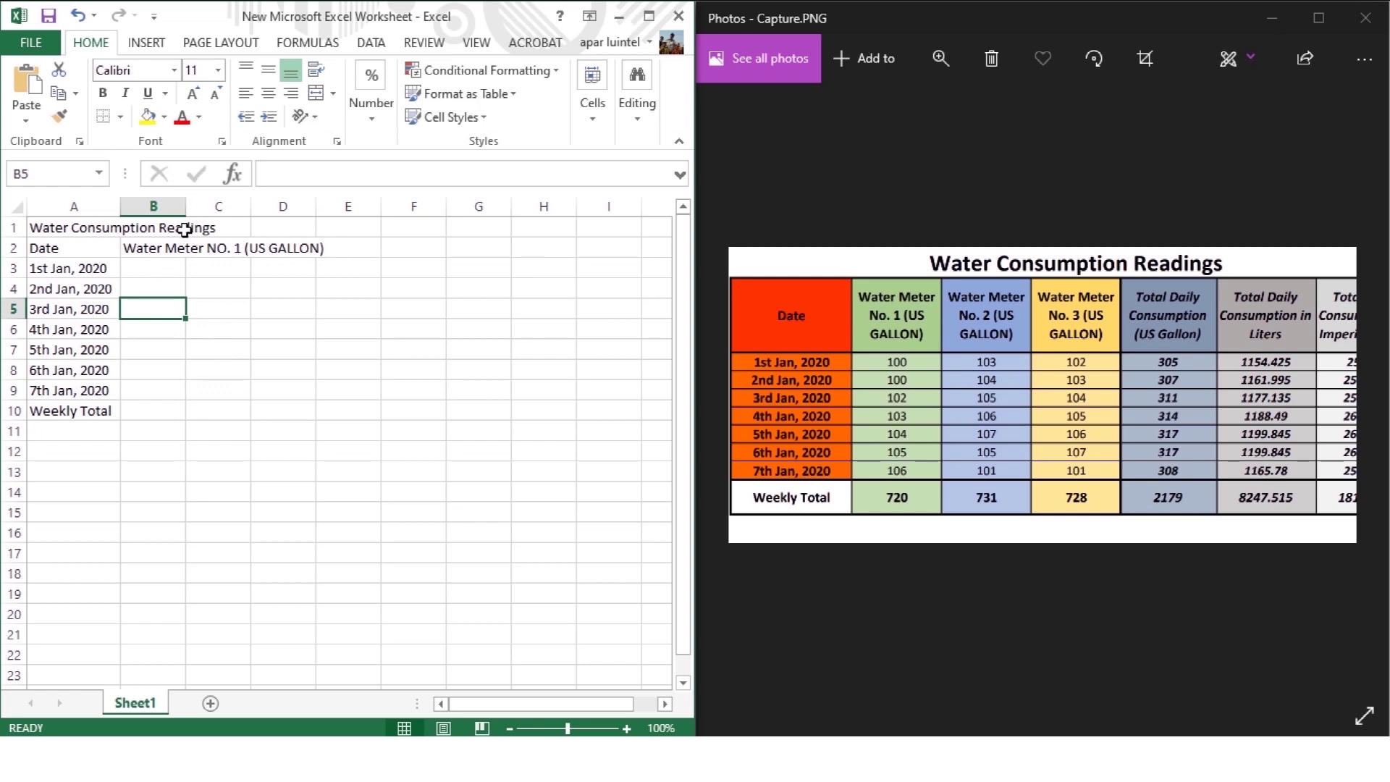
{"action": "left_click_drag", "start_coordinate": [187, 207], "coordinate": [330, 217]}
{"action": "left_click", "coordinate": [489, 381]}
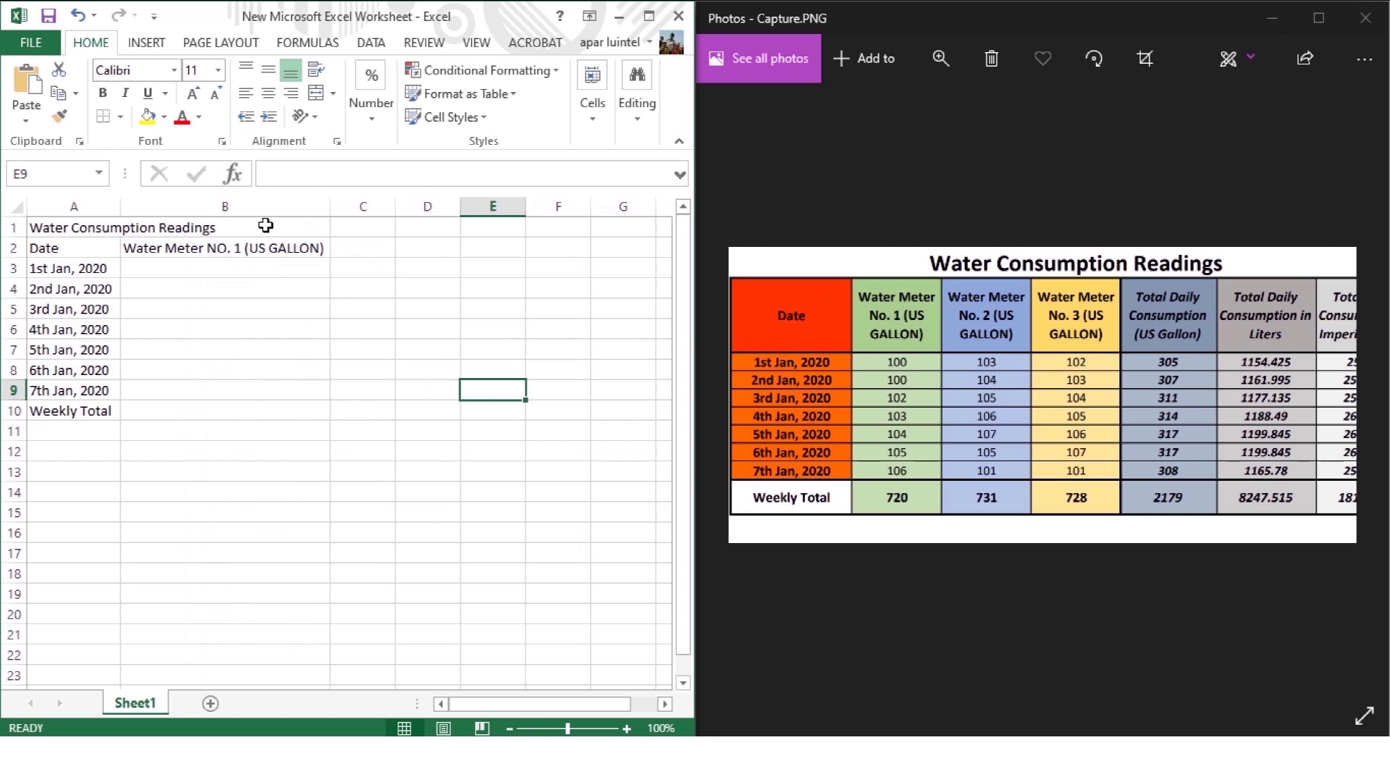
{"action": "left_click_drag", "start_coordinate": [330, 206], "coordinate": [203, 206]}
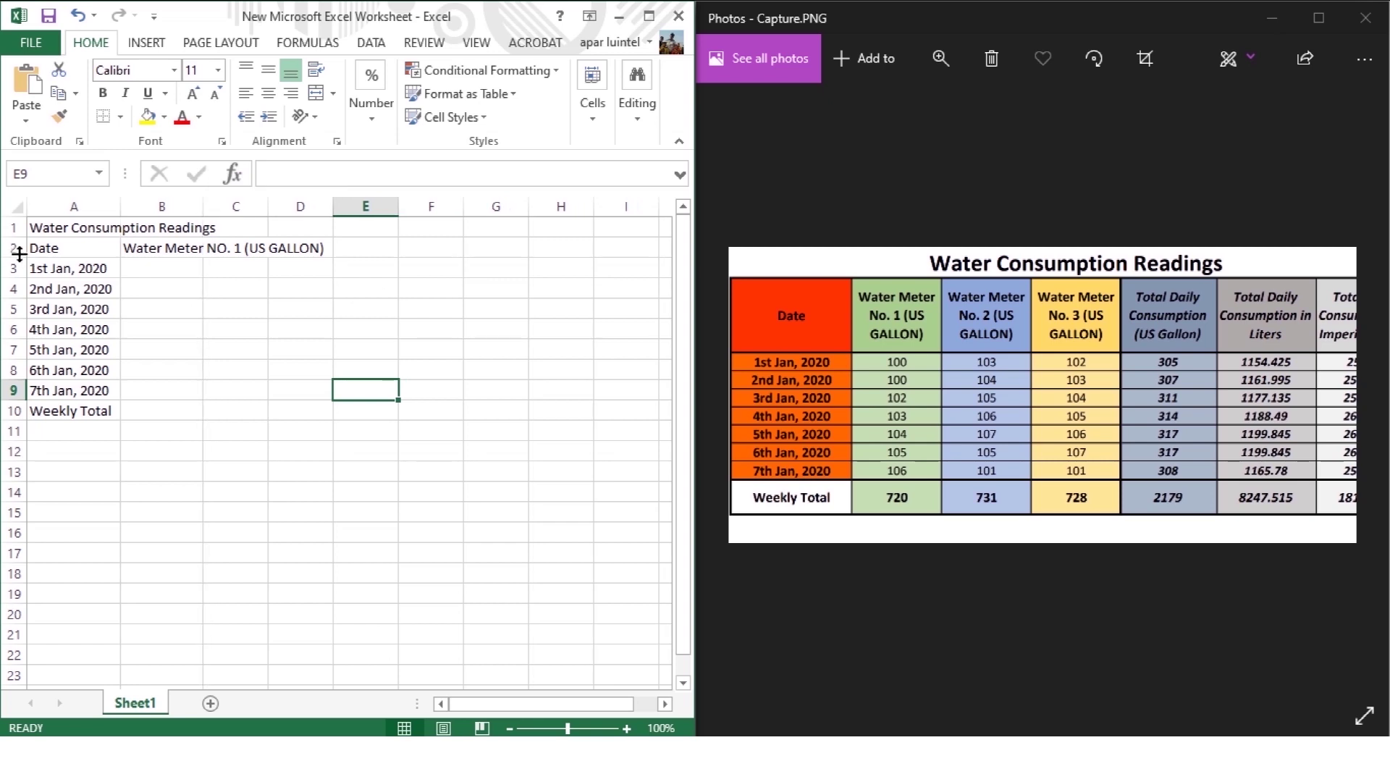
{"action": "left_click_drag", "start_coordinate": [19, 253], "coordinate": [19, 289]}
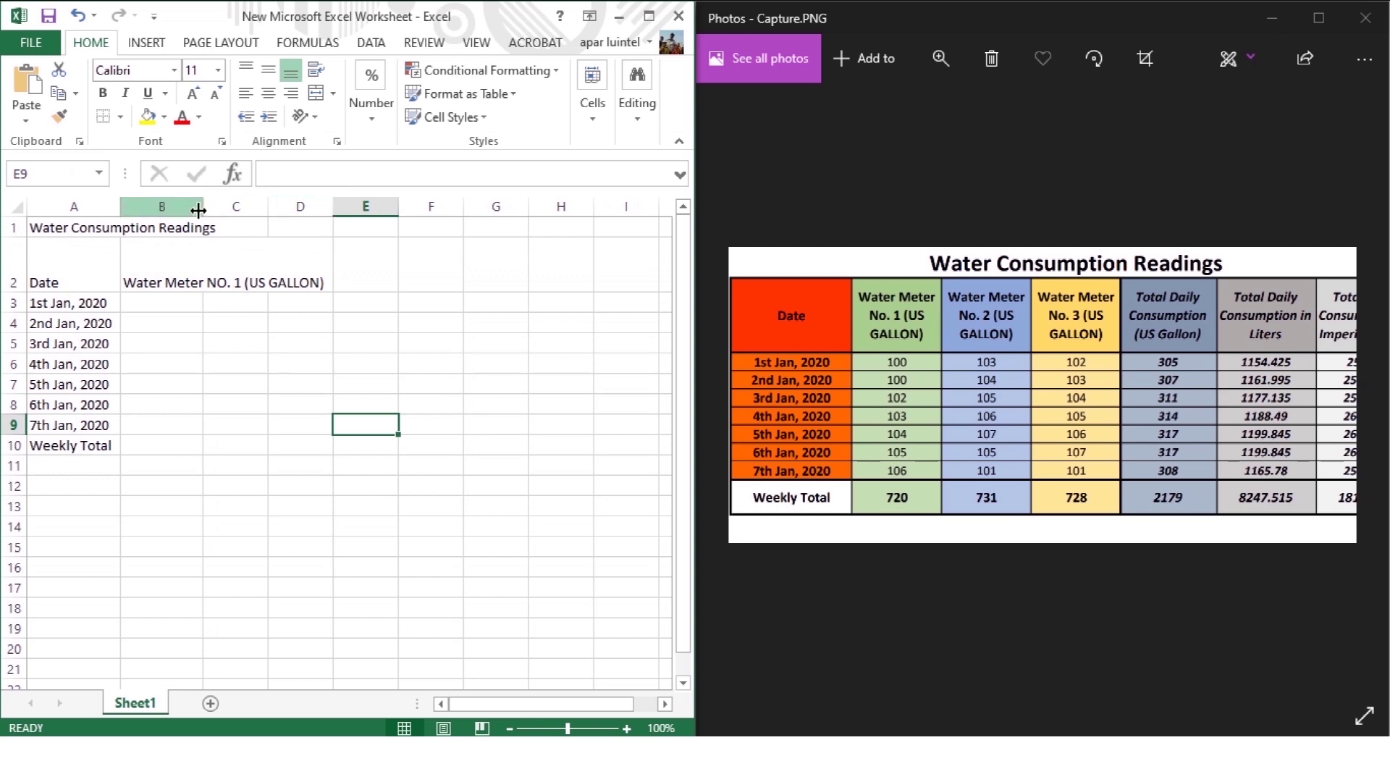
{"action": "left_click_drag", "start_coordinate": [199, 209], "coordinate": [192, 210]}
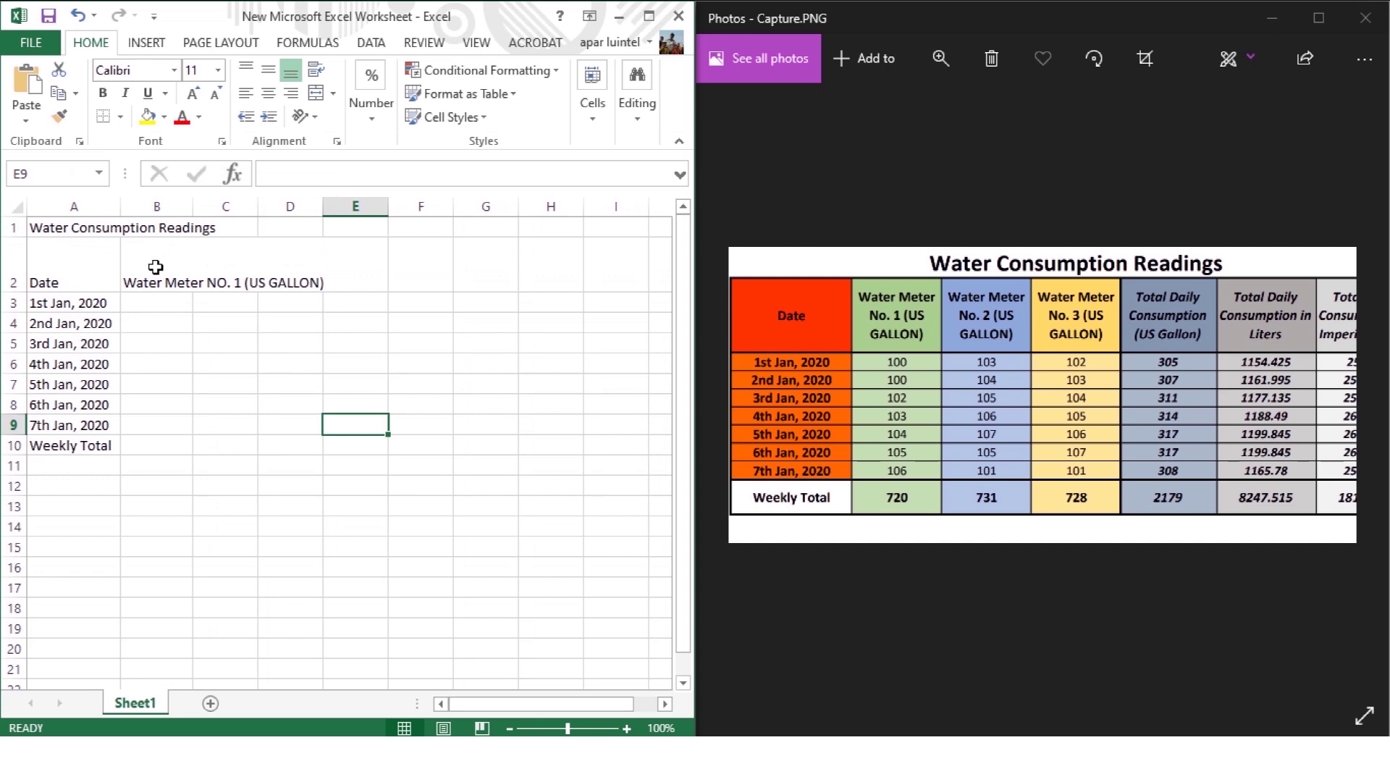
{"action": "left_click", "coordinate": [156, 267]}
Turn on Wrap text for the B2 header through Format Cells > Alignment.
{"action": "right_click", "coordinate": [155, 267]}
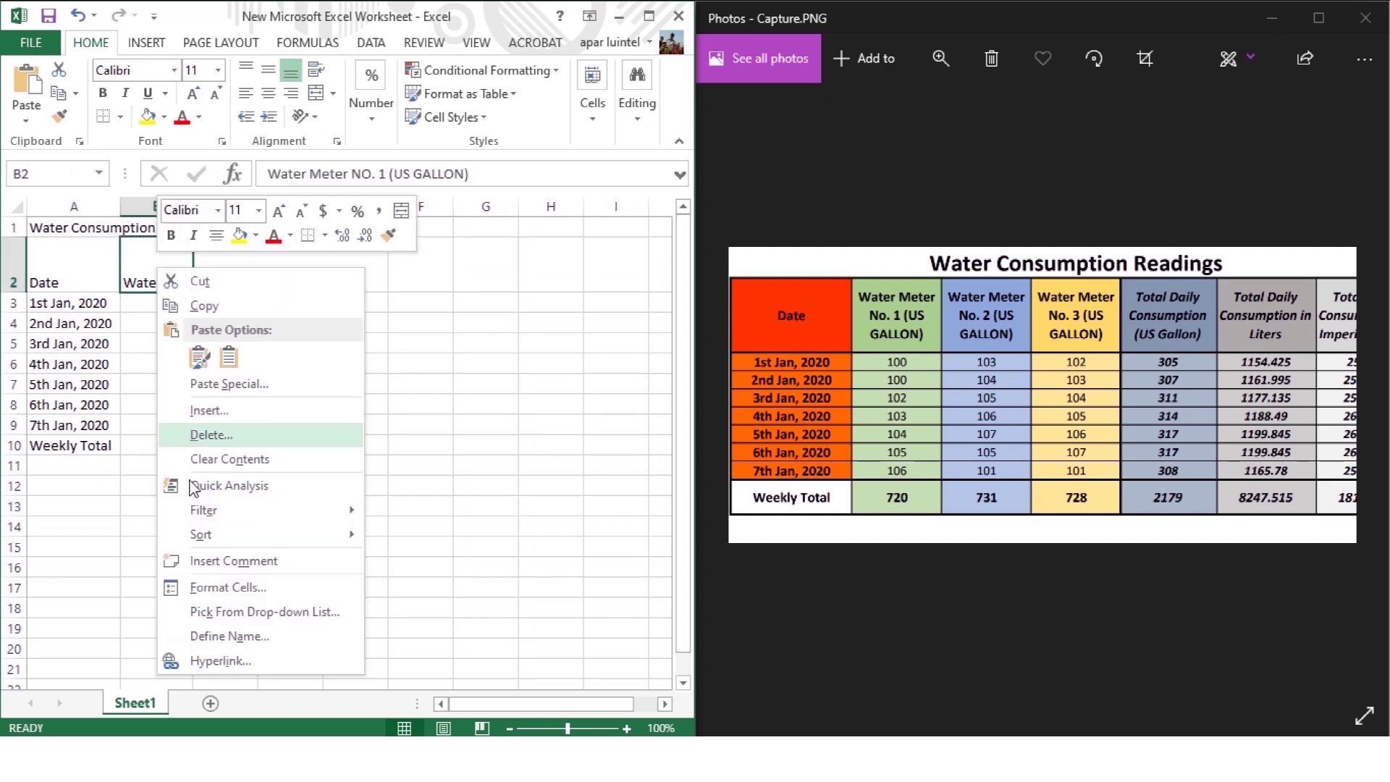
{"action": "left_click", "coordinate": [211, 593]}
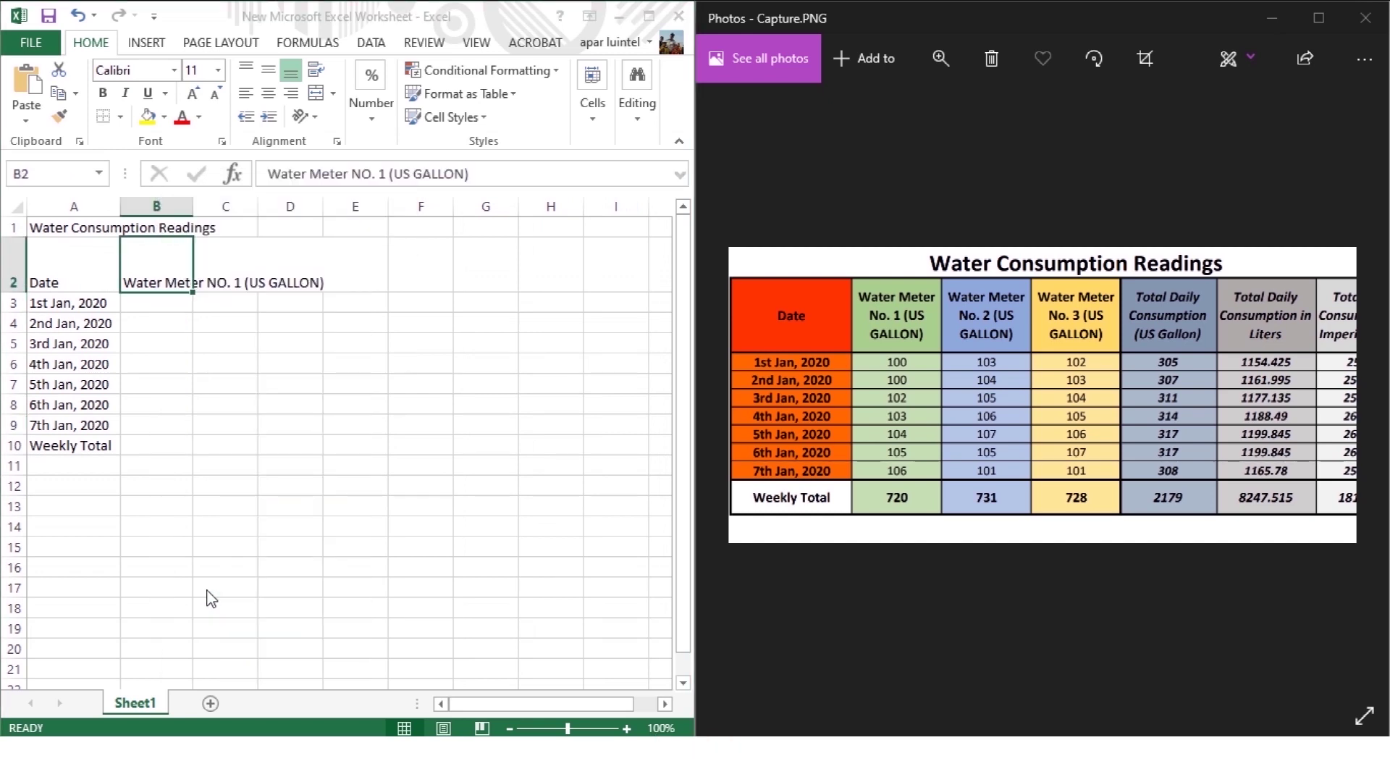
{"action": "left_click", "coordinate": [108, 316]}
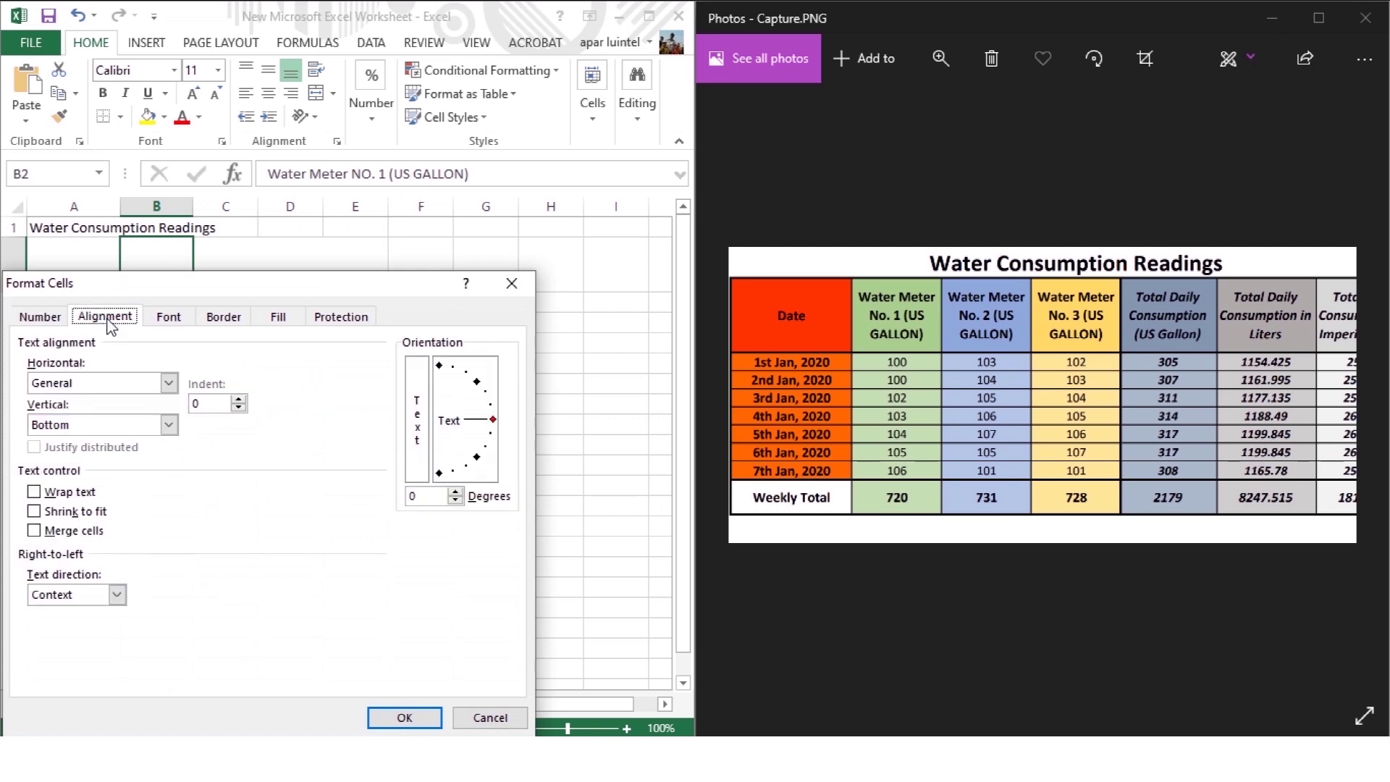
{"action": "left_click", "coordinate": [61, 512]}
{"action": "left_click", "coordinate": [58, 492]}
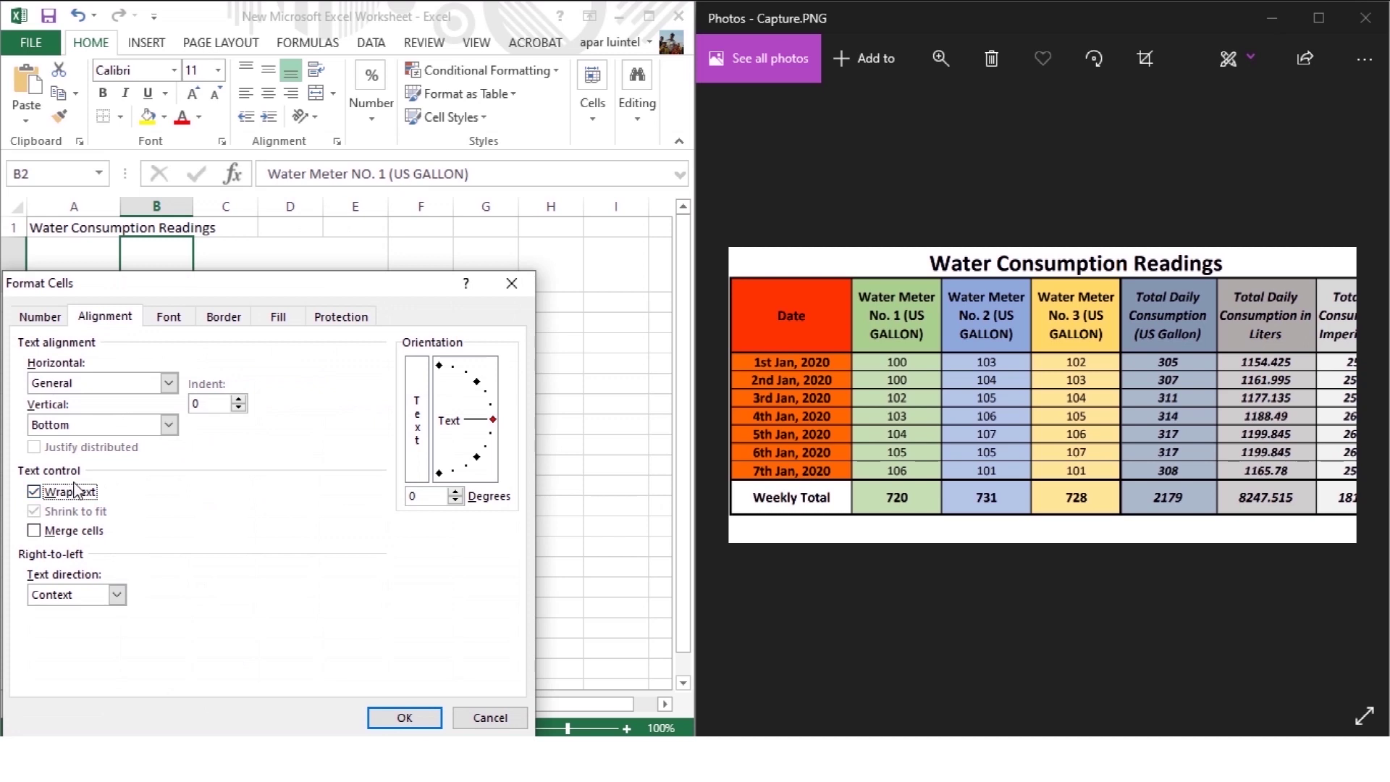
{"action": "left_click", "coordinate": [410, 719]}
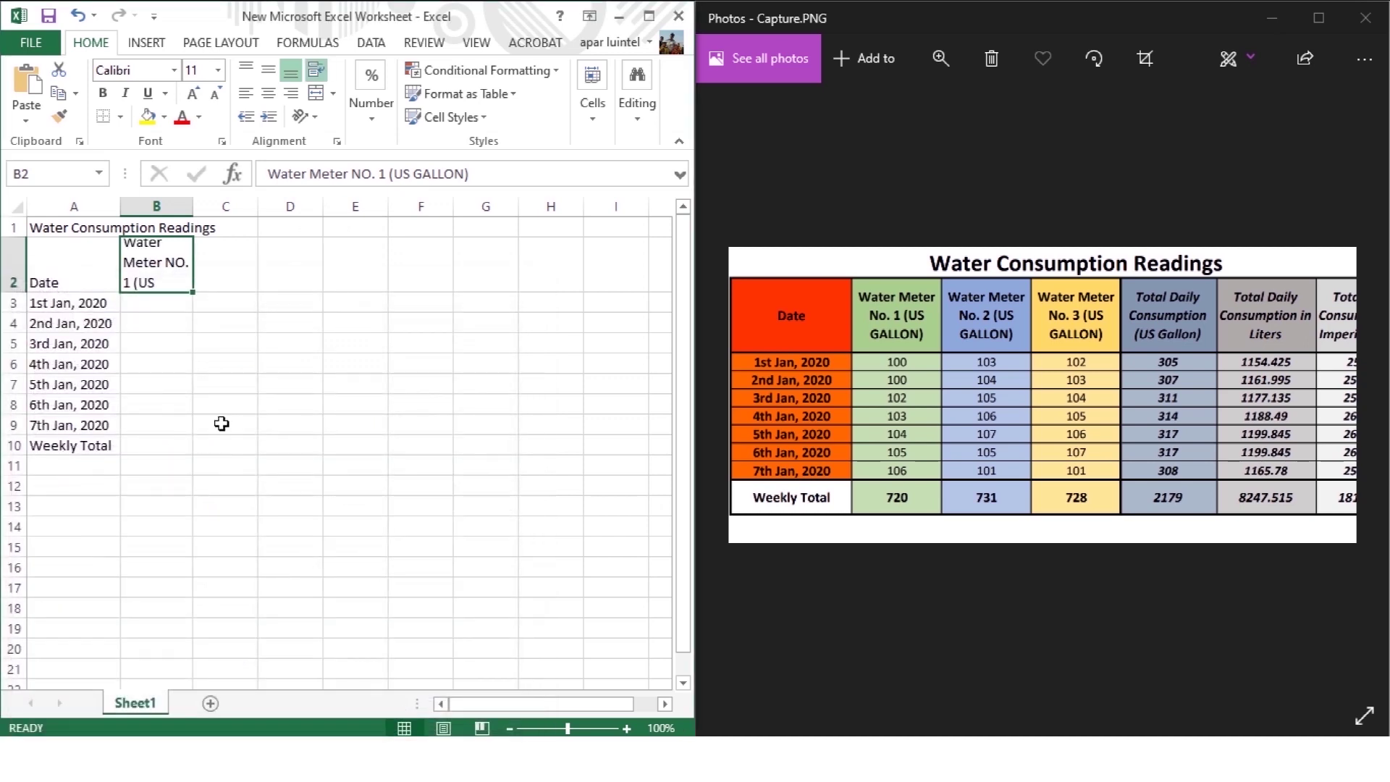
{"action": "left_click", "coordinate": [220, 420]}
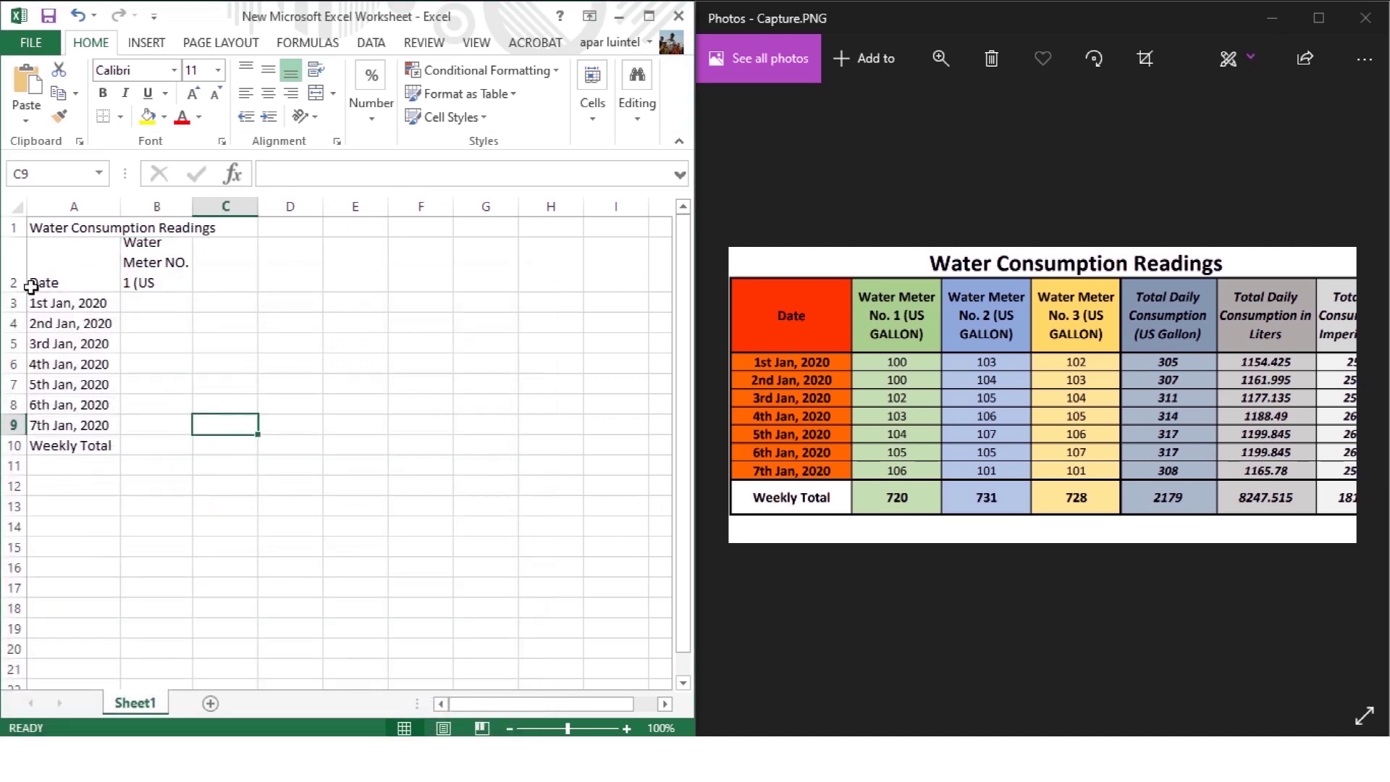
Widen column B slightly and make row 2 taller so the header shows on three lines.
{"action": "left_click_drag", "start_coordinate": [192, 206], "coordinate": [210, 211]}
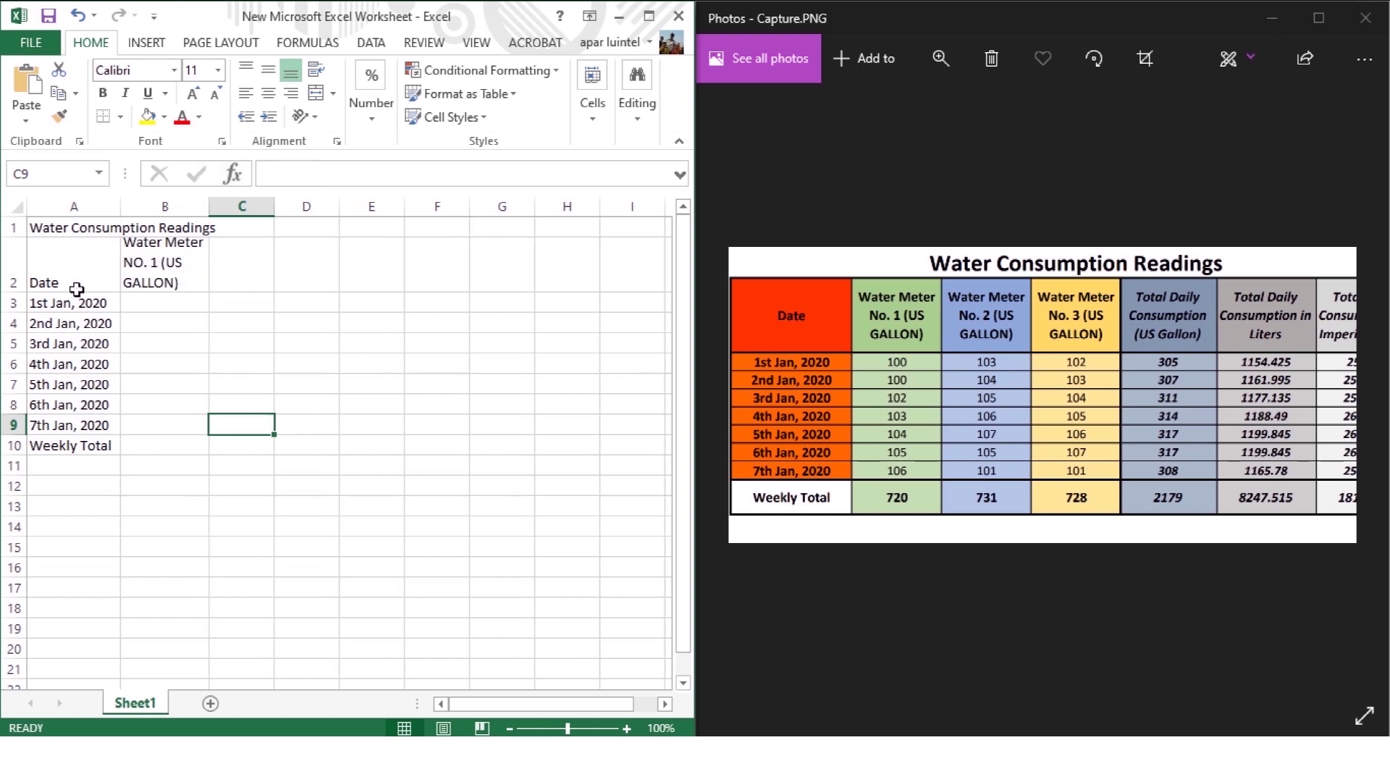
{"action": "left_click_drag", "start_coordinate": [16, 292], "coordinate": [17, 302]}
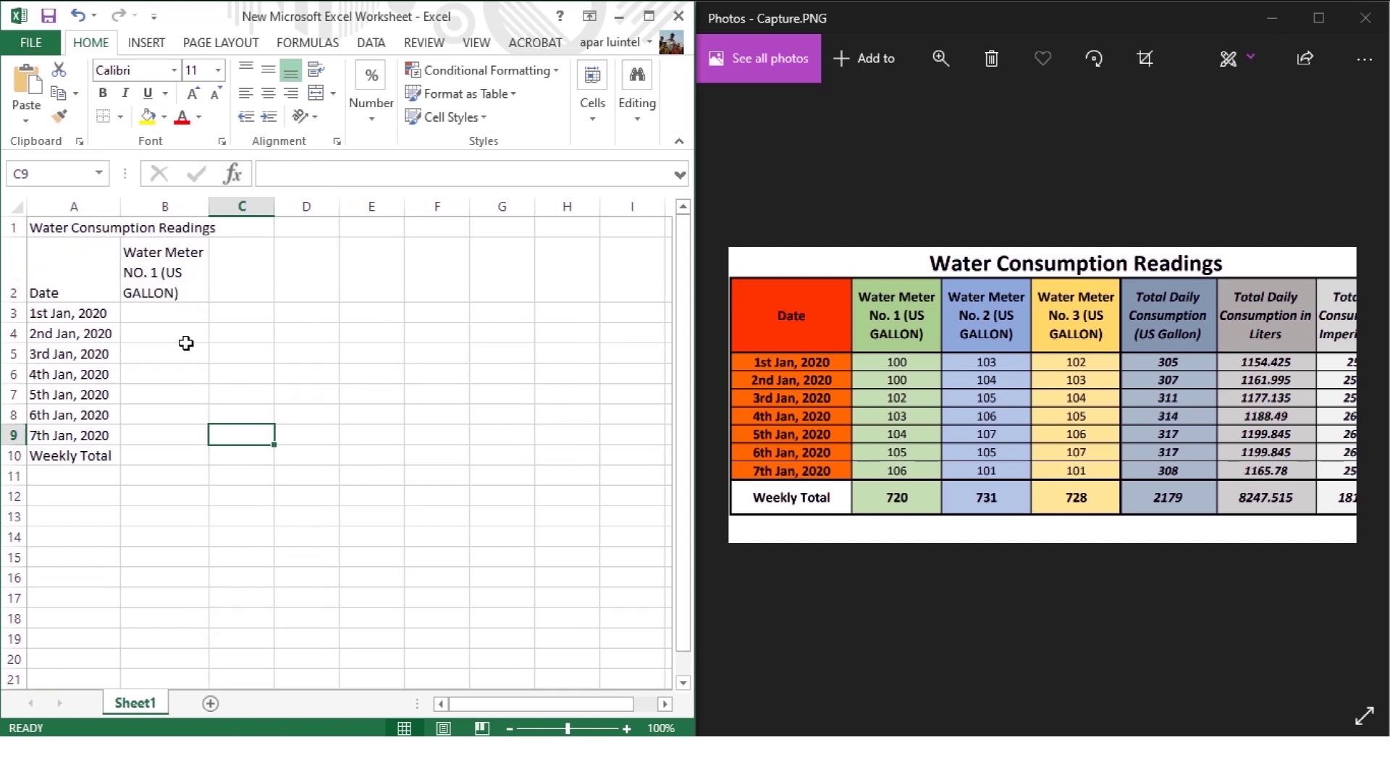
{"action": "left_click", "coordinate": [163, 274]}
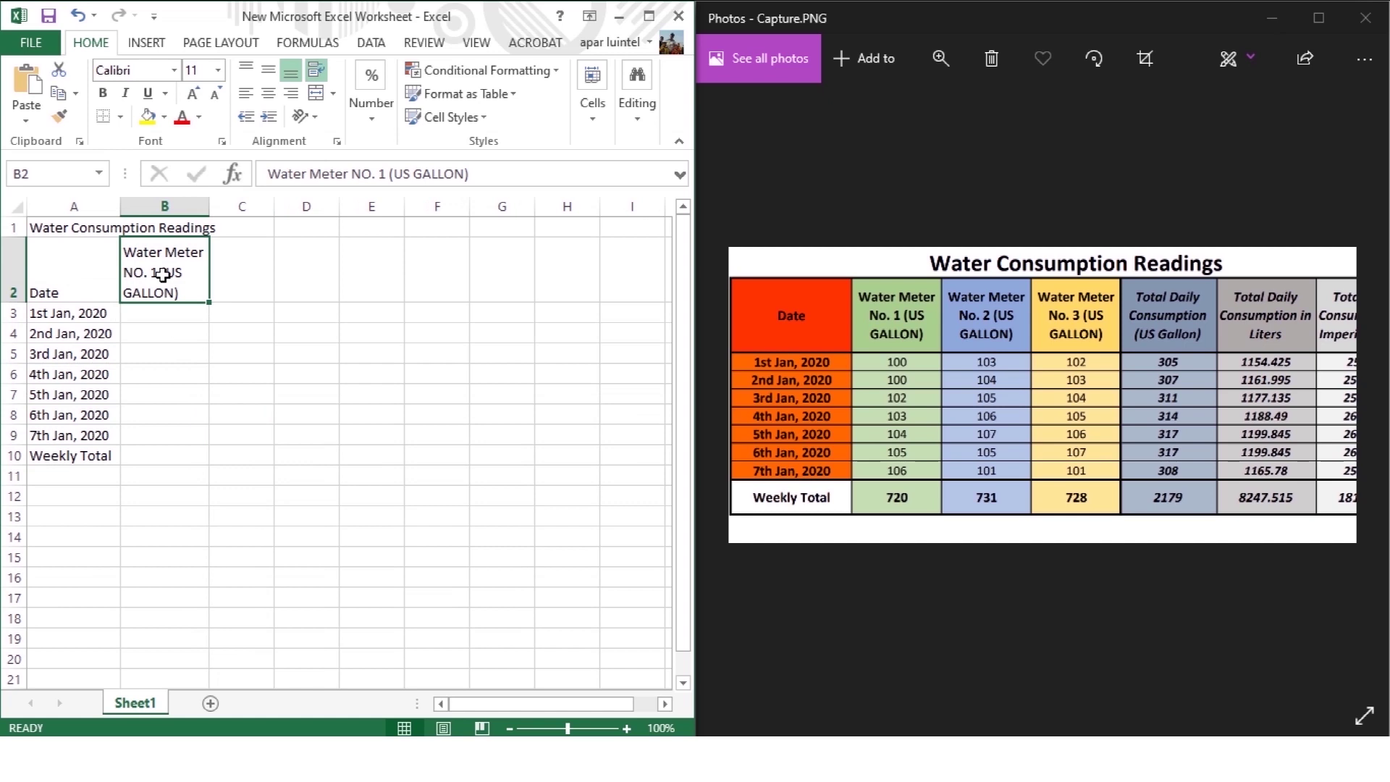
Paste B2's 'Water Meter NO. 1 (US GALLON)' header into C2:D2 and clear the copy marker.
{"action": "right_click", "coordinate": [164, 276]}
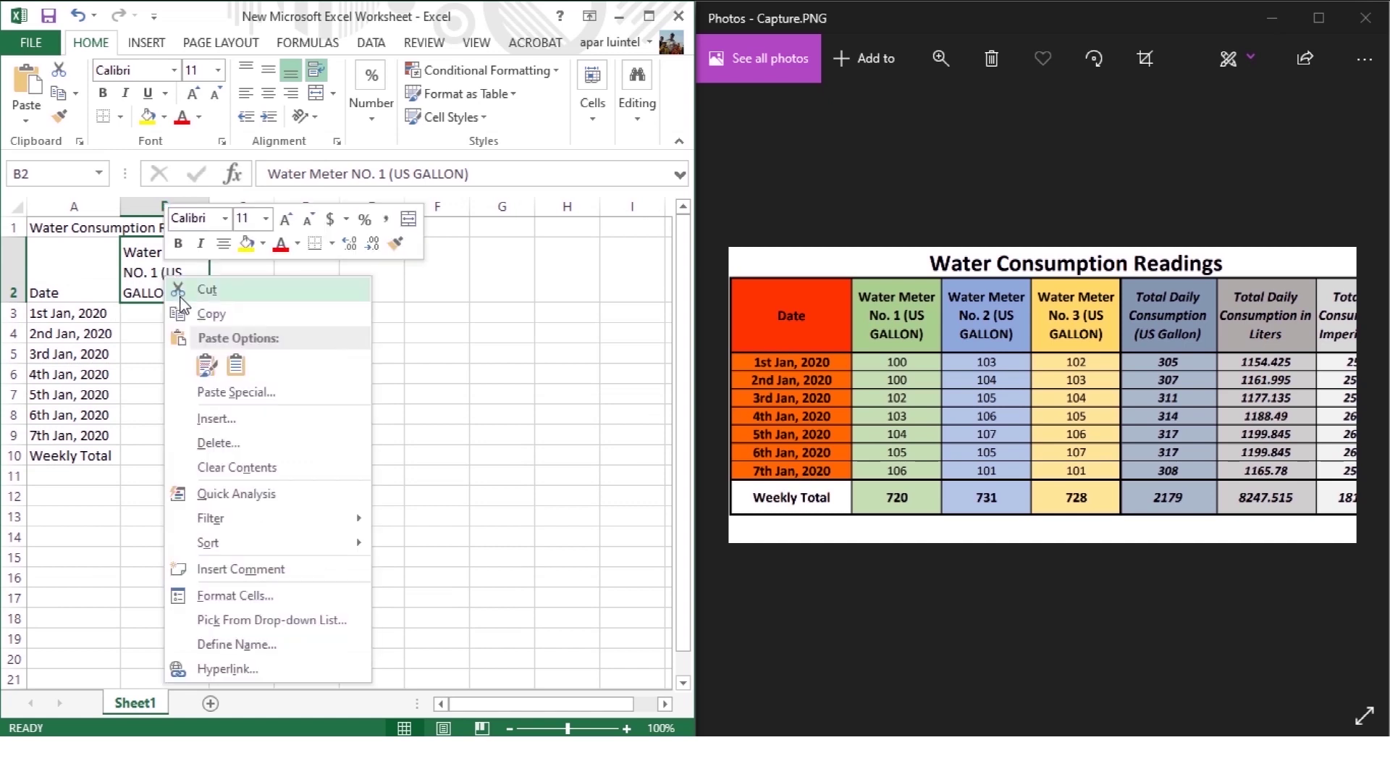
{"action": "left_click", "coordinate": [195, 315]}
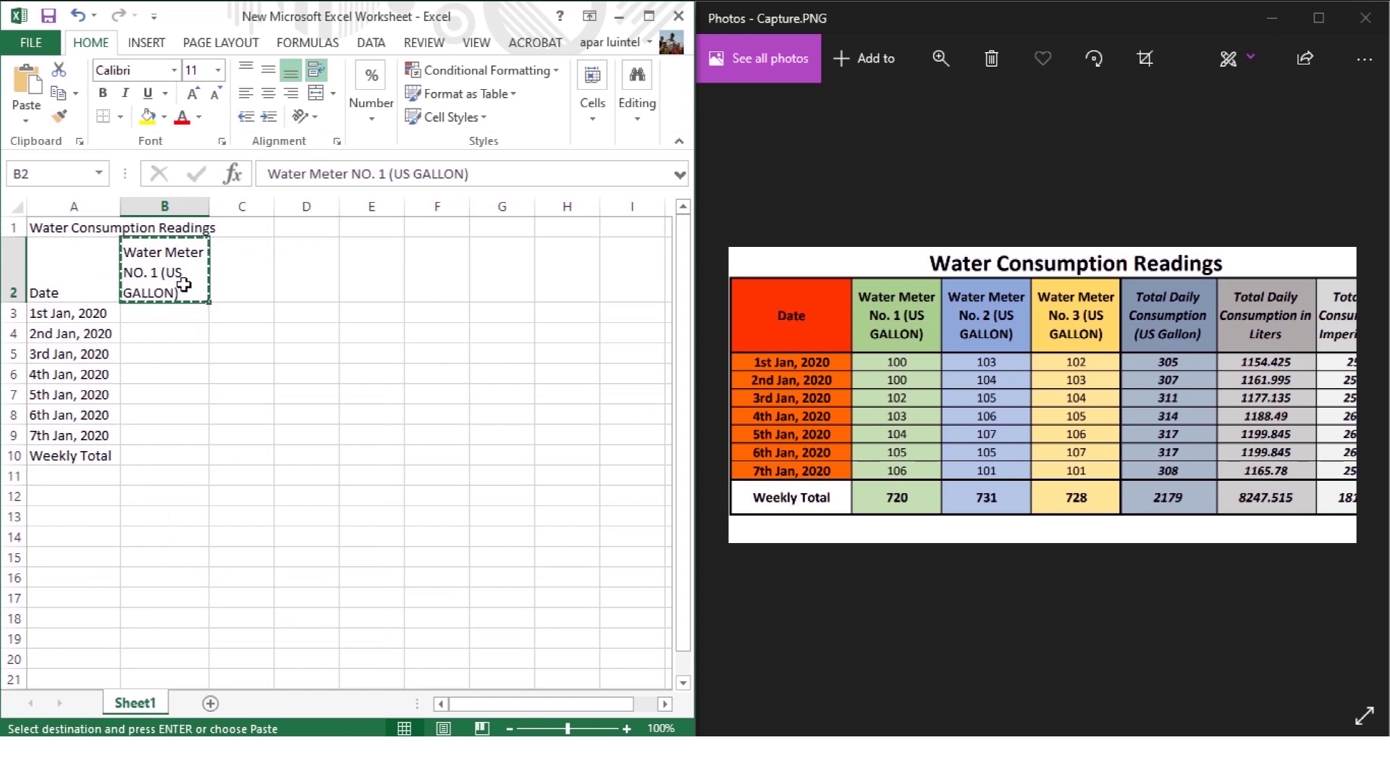
{"action": "key", "text": "Escape"}
{"action": "key", "text": "ctrl+c"}
{"action": "left_click", "coordinate": [236, 265]}
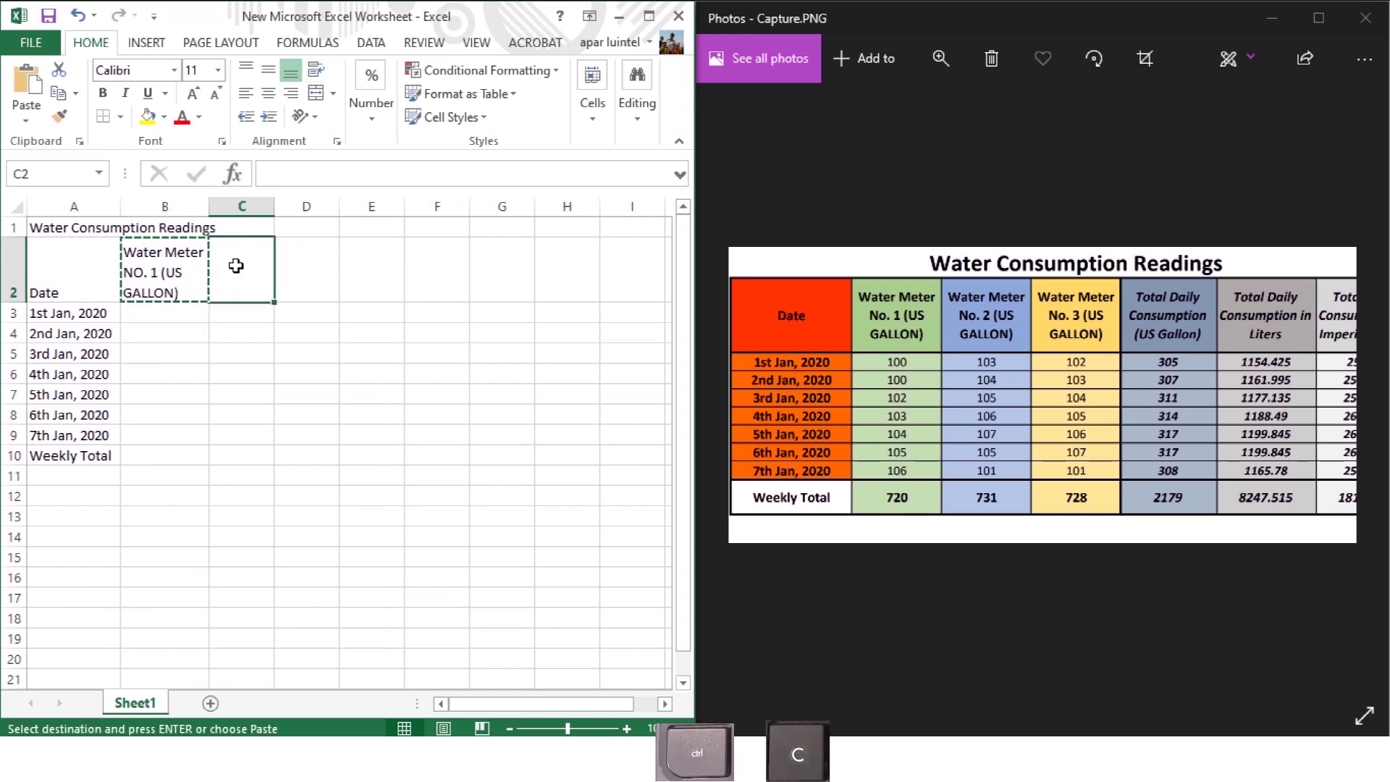
{"action": "left_click_drag", "start_coordinate": [258, 265], "coordinate": [299, 267]}
{"action": "right_click", "coordinate": [299, 268]}
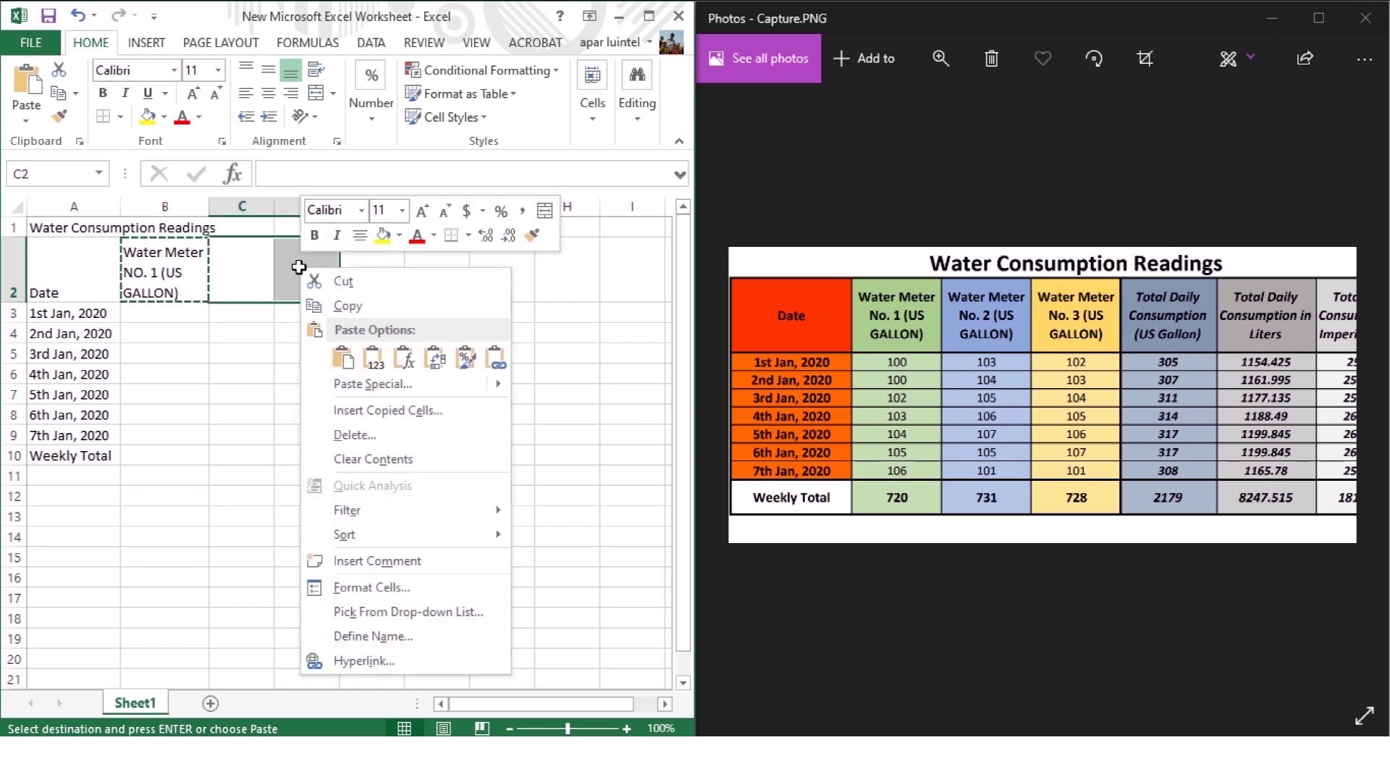
{"action": "mouse_move", "coordinate": [362, 391]}
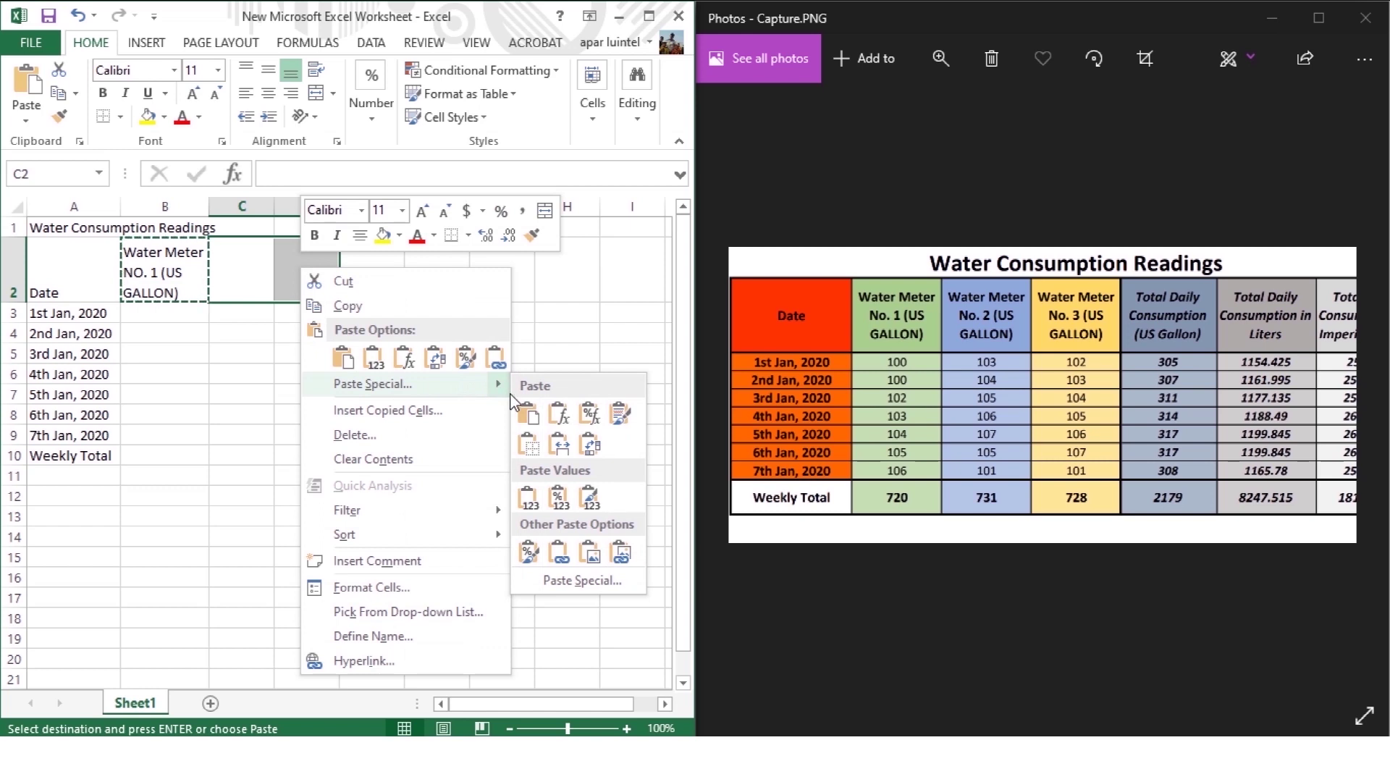
{"action": "left_click", "coordinate": [528, 412]}
{"action": "key", "text": "ctrl+v"}
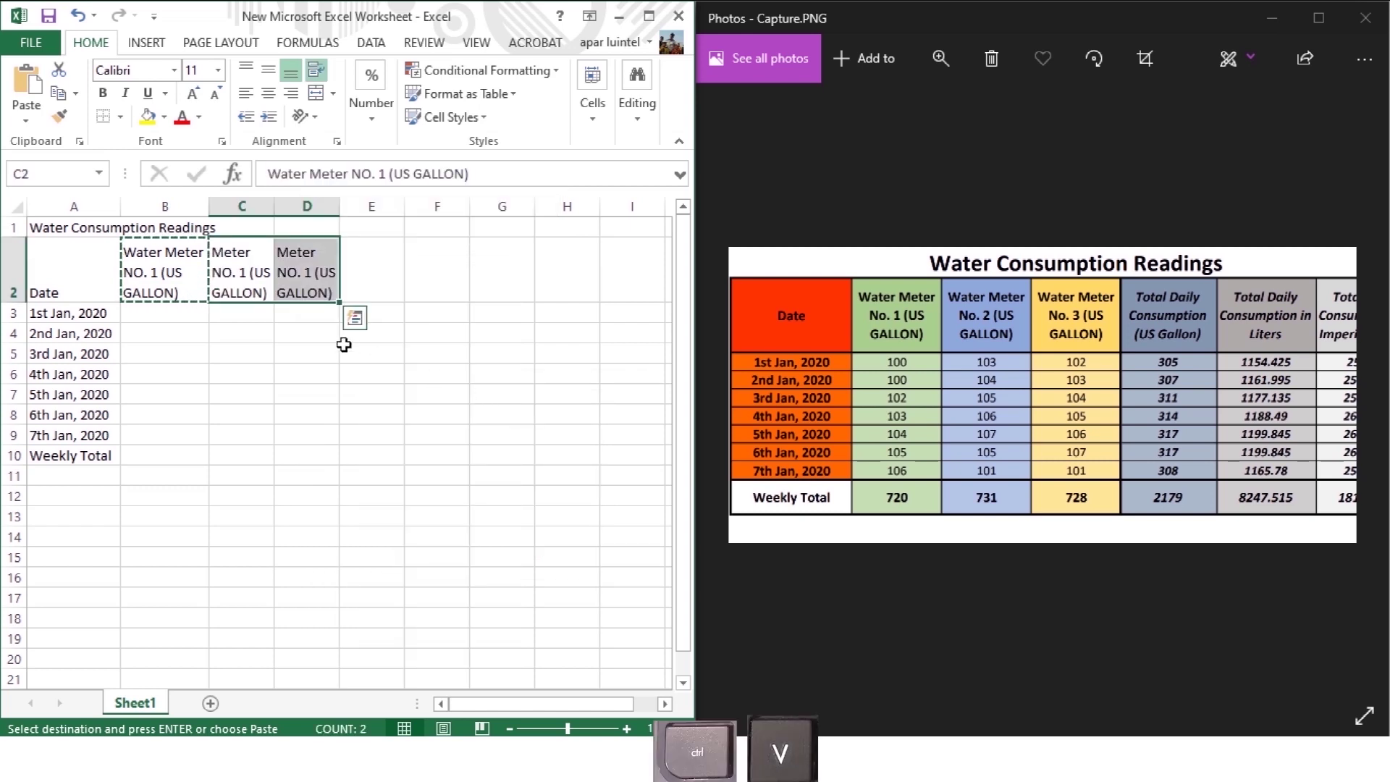
{"action": "left_click", "coordinate": [308, 363]}
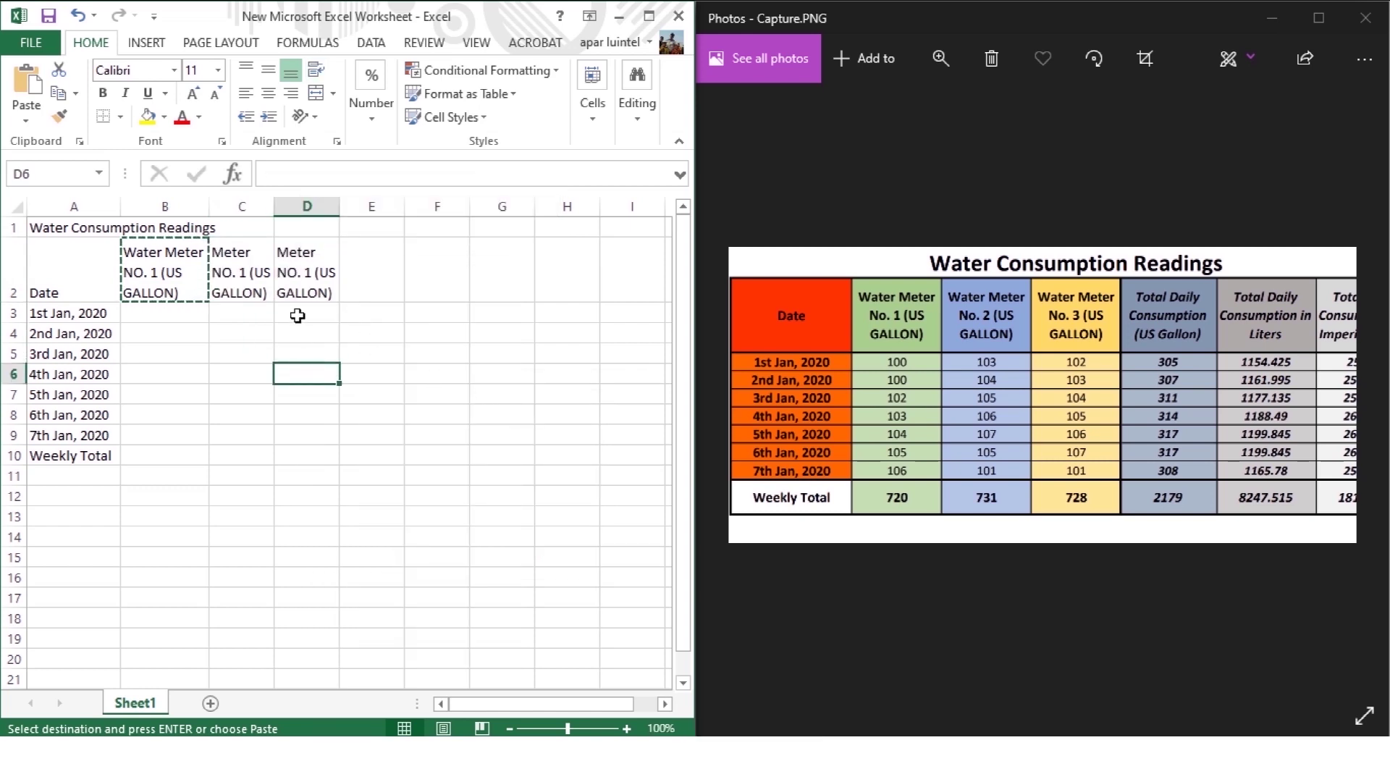
{"action": "key", "text": "Escape"}
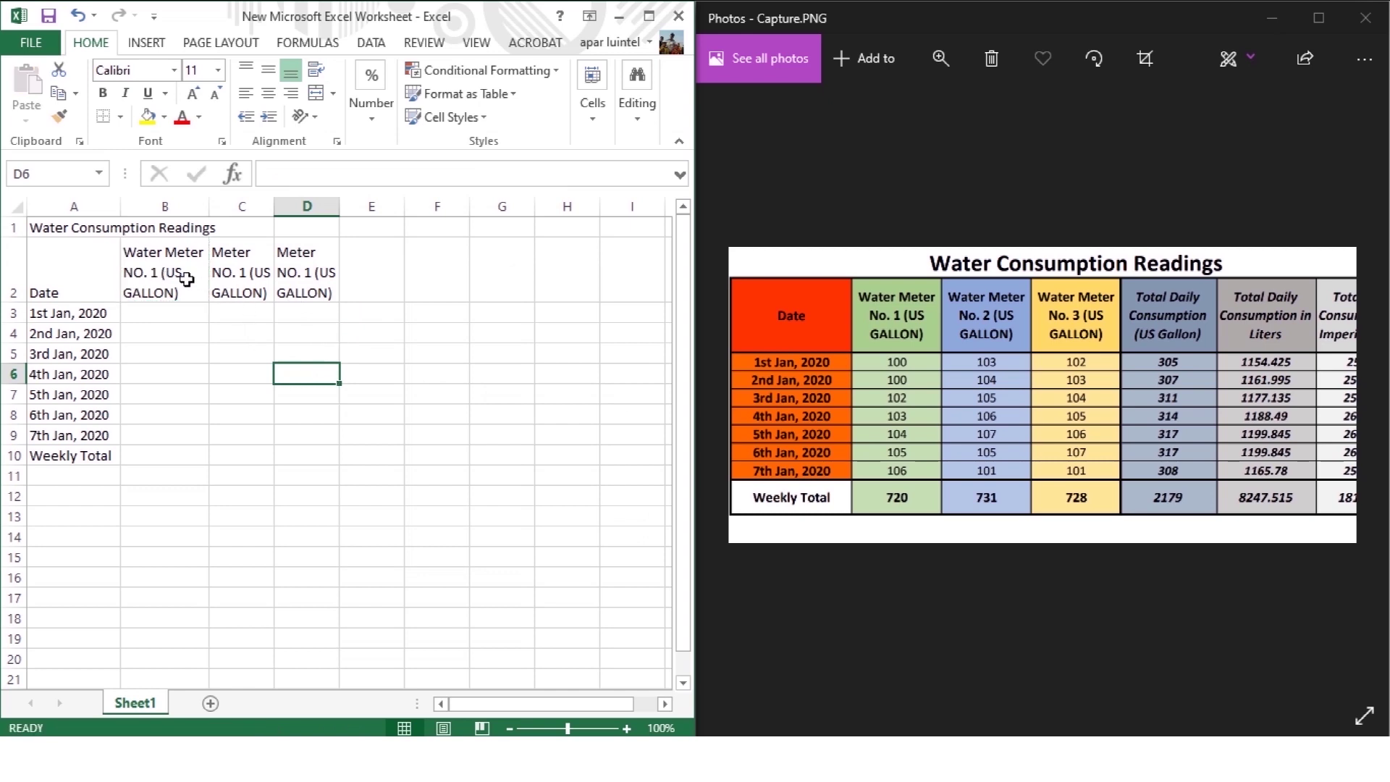
Change the meter headers to 'No.' style, with D2 reading 'Water Meter No. 3 (US GALLON)'.
{"action": "double_click", "coordinate": [239, 273]}
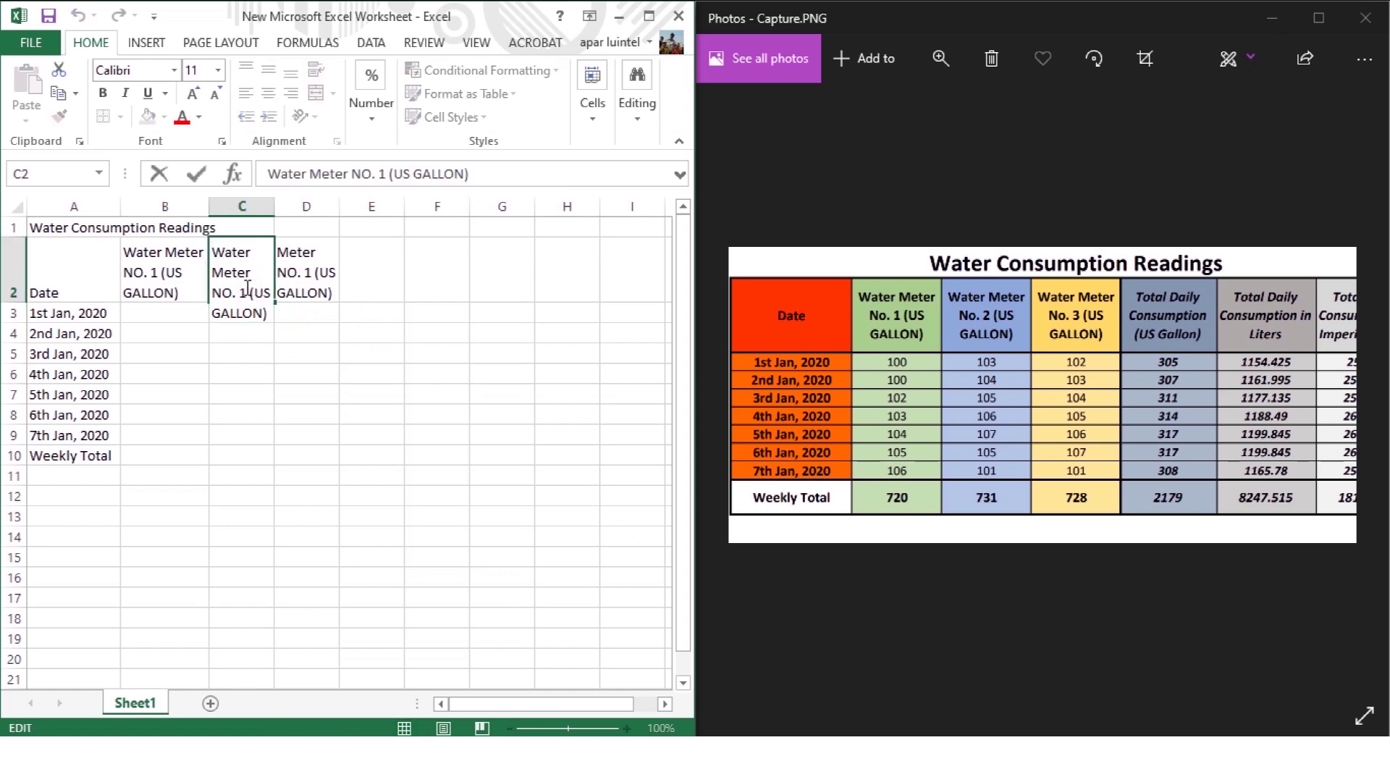
{"action": "left_click", "coordinate": [297, 393]}
{"action": "double_click", "coordinate": [242, 268]}
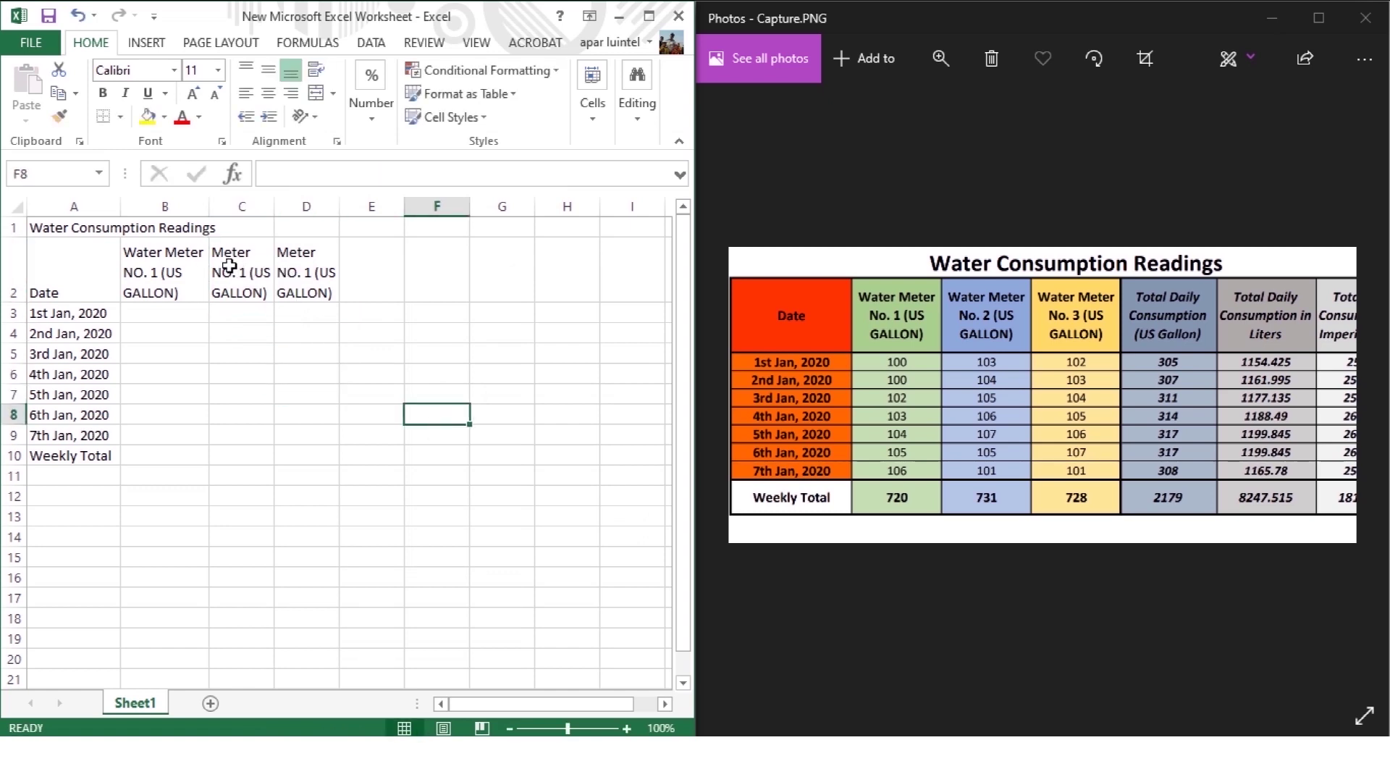
{"action": "left_click", "coordinate": [228, 265]}
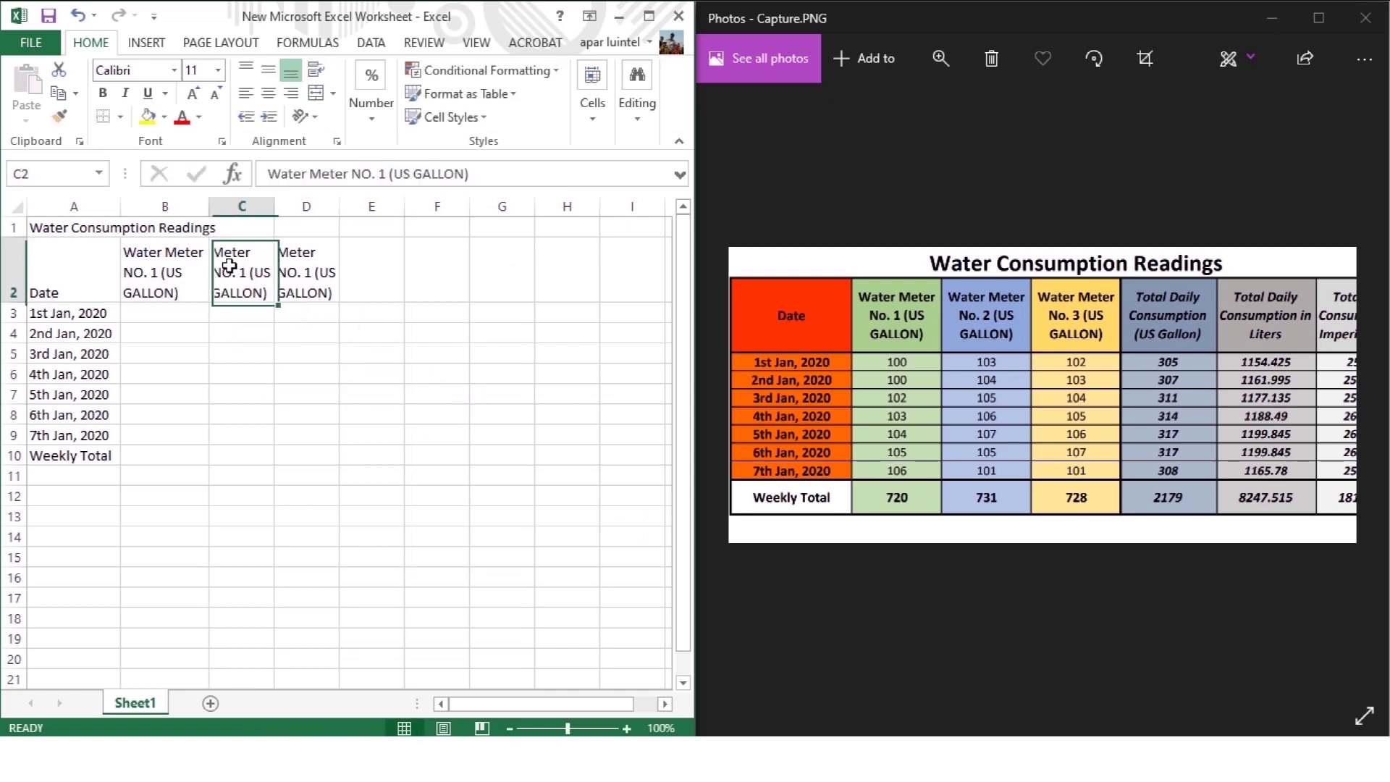
{"action": "left_click", "coordinate": [386, 174]}
{"action": "left_click", "coordinate": [384, 370]}
{"action": "double_click", "coordinate": [130, 273]}
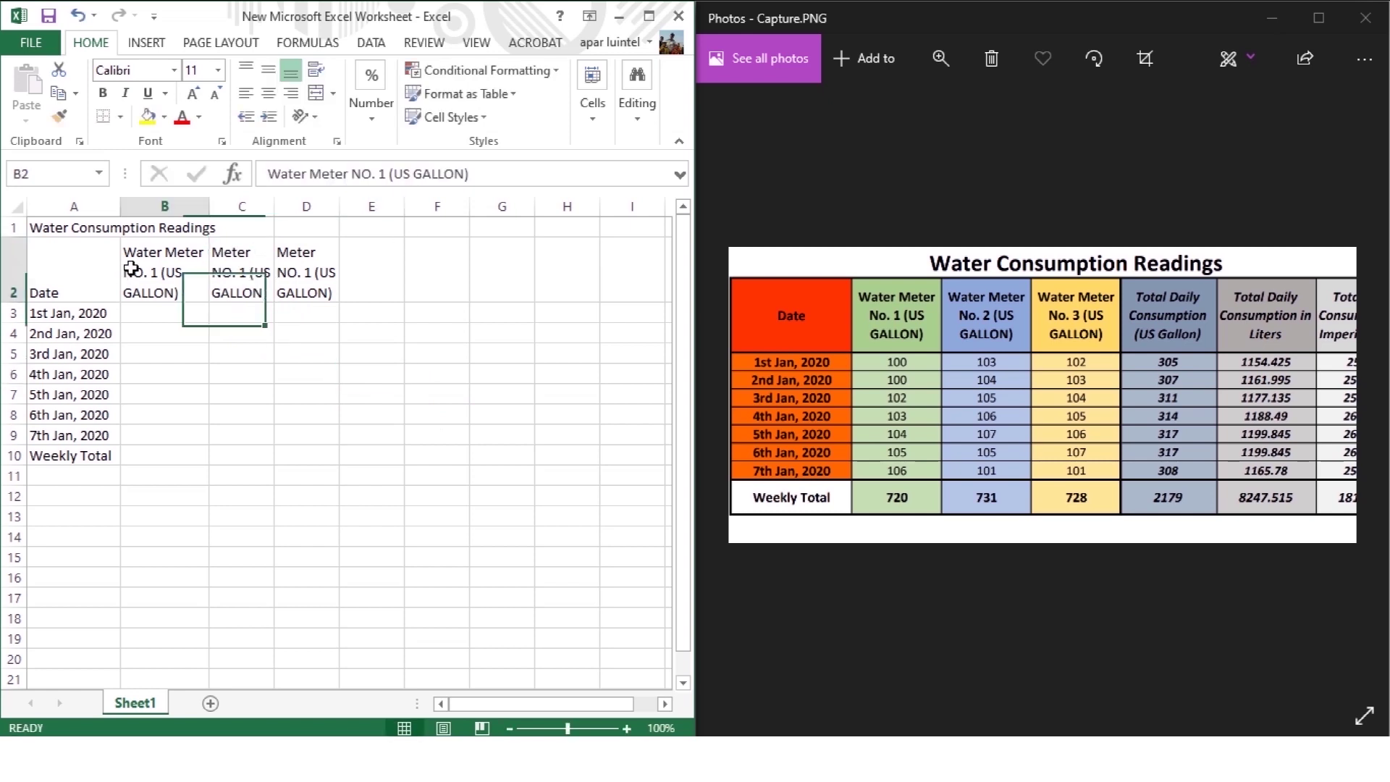
{"action": "key", "text": "BackSpace"}
{"action": "type", "text": "o"}
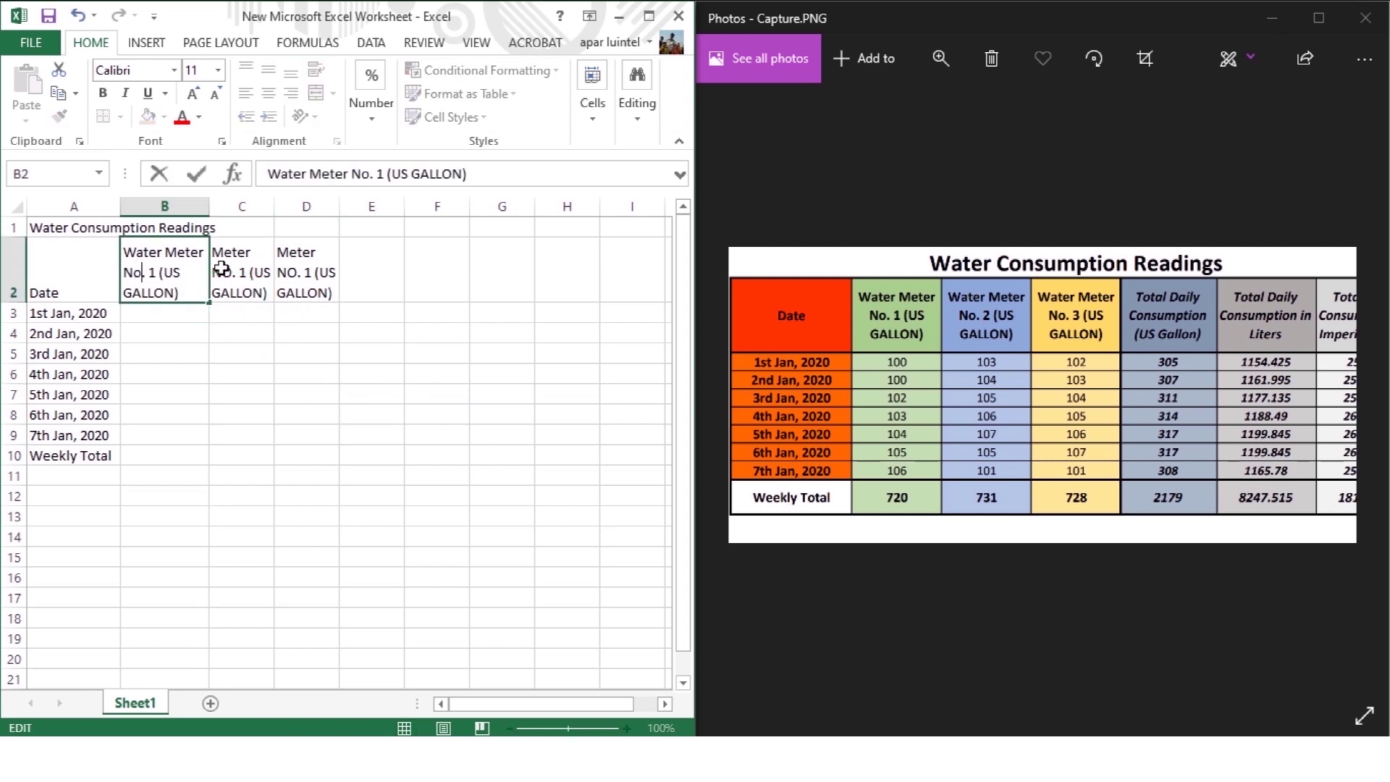
{"action": "left_click", "coordinate": [394, 320]}
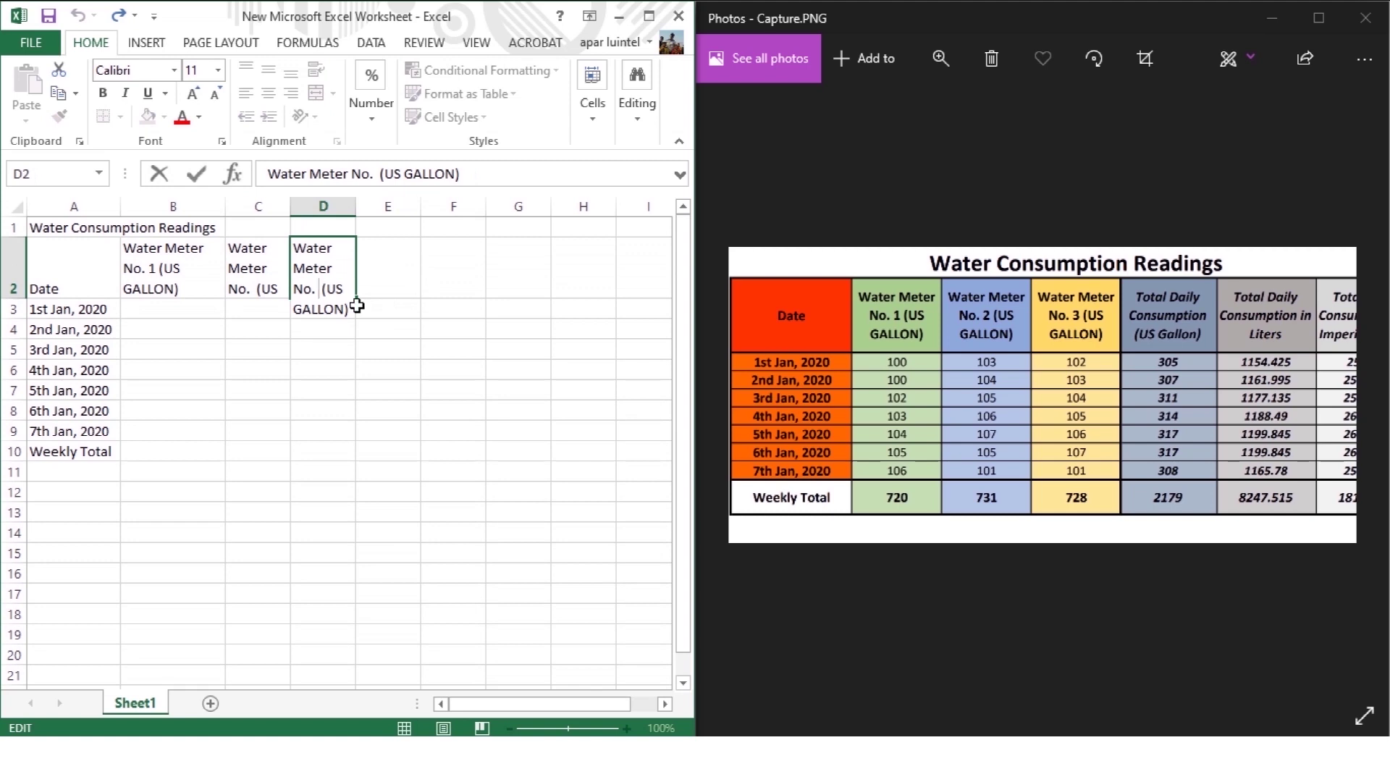
{"action": "type", "text": "3"}
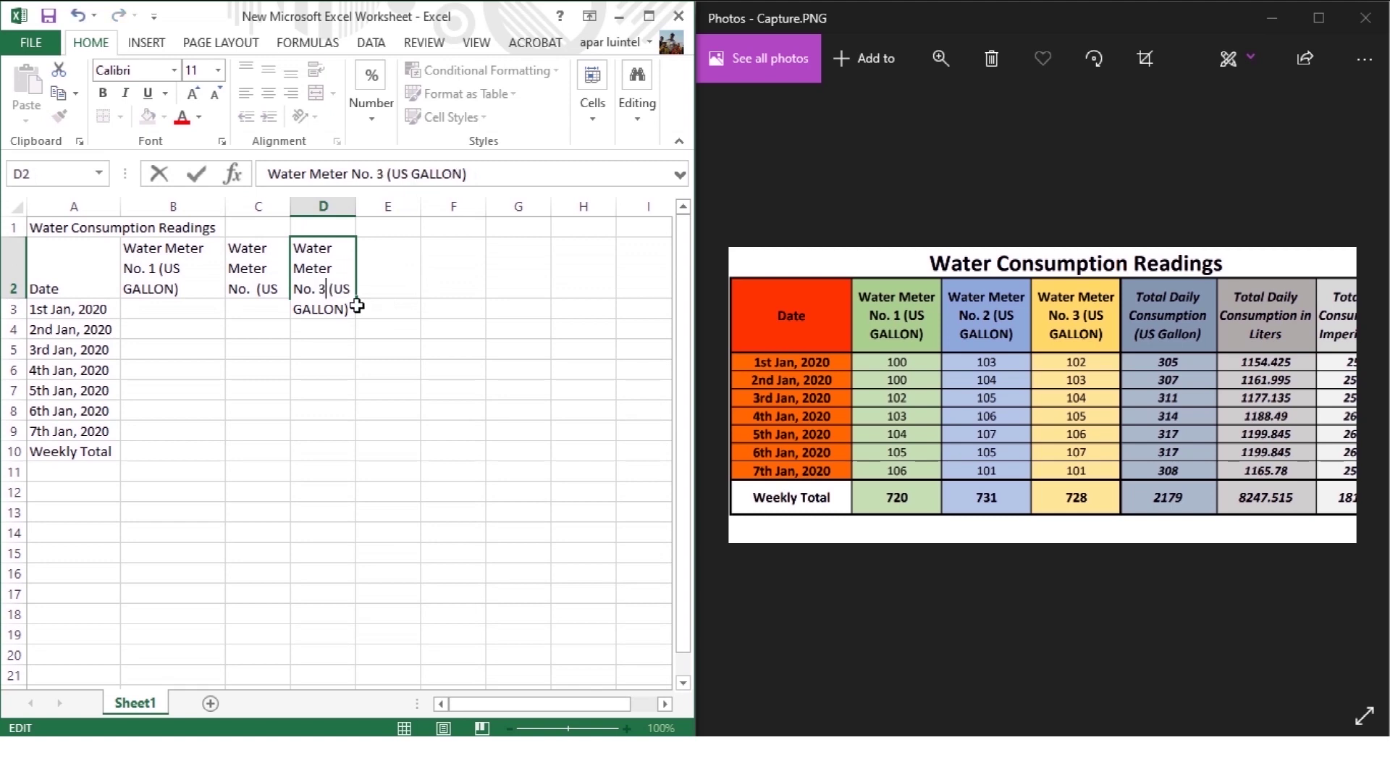
{"action": "left_click", "coordinate": [383, 370]}
{"action": "left_click", "coordinate": [323, 275]}
Widen columns C and D and autofit row 2's height to the headers.
{"action": "left_click_drag", "start_coordinate": [290, 207], "coordinate": [422, 207]}
{"action": "left_click", "coordinate": [273, 383]}
{"action": "double_click", "coordinate": [9, 313]}
{"action": "left_click", "coordinate": [273, 348]}
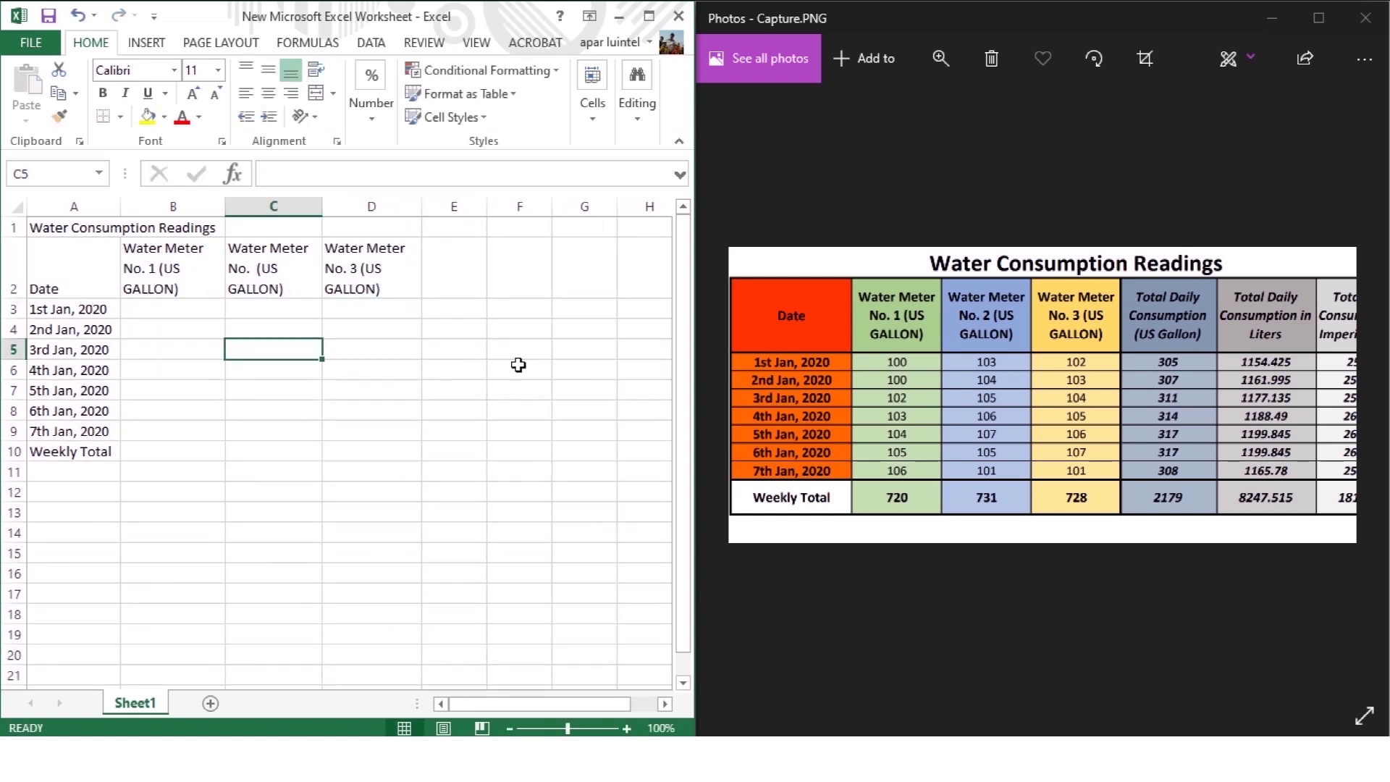
Enter E2:G2 headers: Total Daily Consumption (US Gallon), in Liters, and in Imperial Gallon.
{"action": "scroll", "coordinate": [1004, 354], "scroll_direction": "up", "scroll_amount": 2}
{"action": "left_click_drag", "start_coordinate": [1203, 397], "coordinate": [1054, 354]}
{"action": "left_click", "coordinate": [459, 258]}
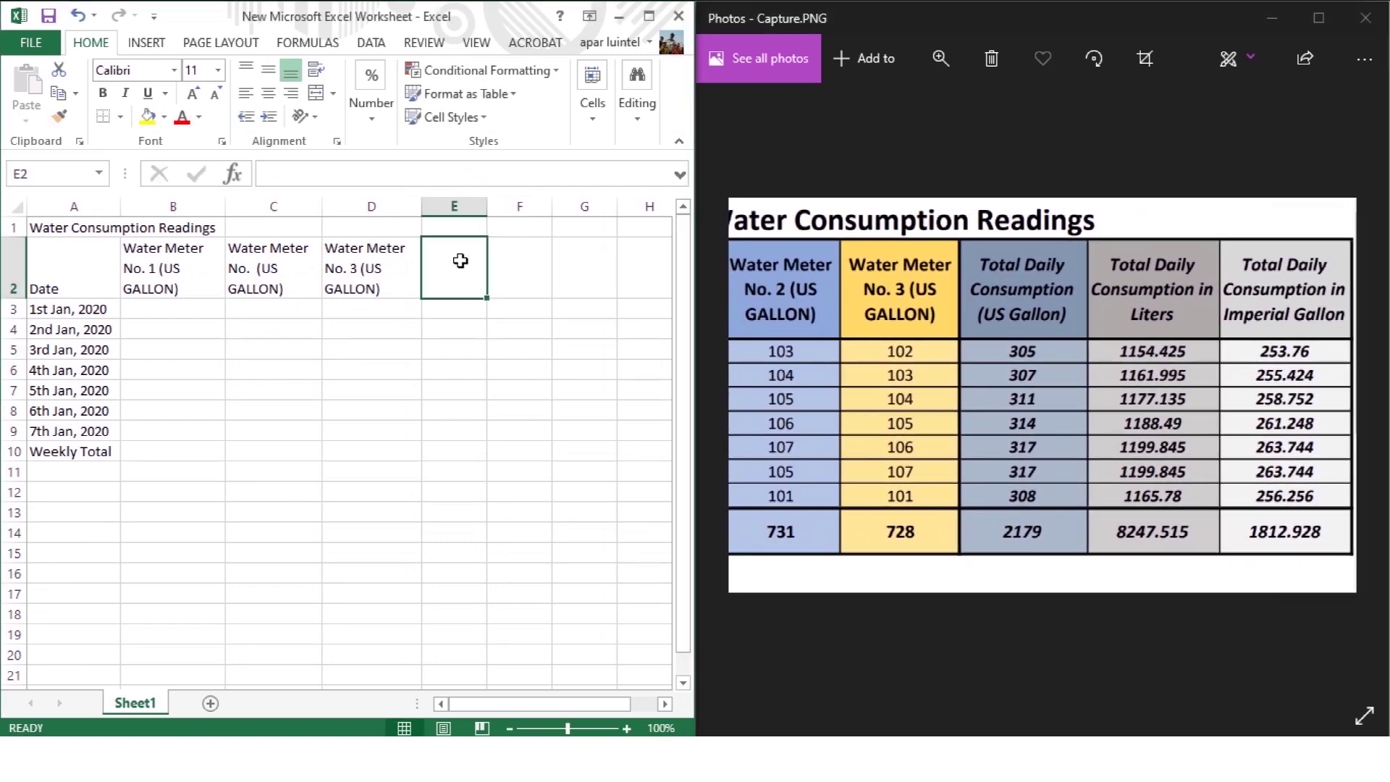
{"action": "type", "text": "Total Daiy Consumption (US Gallon)"}
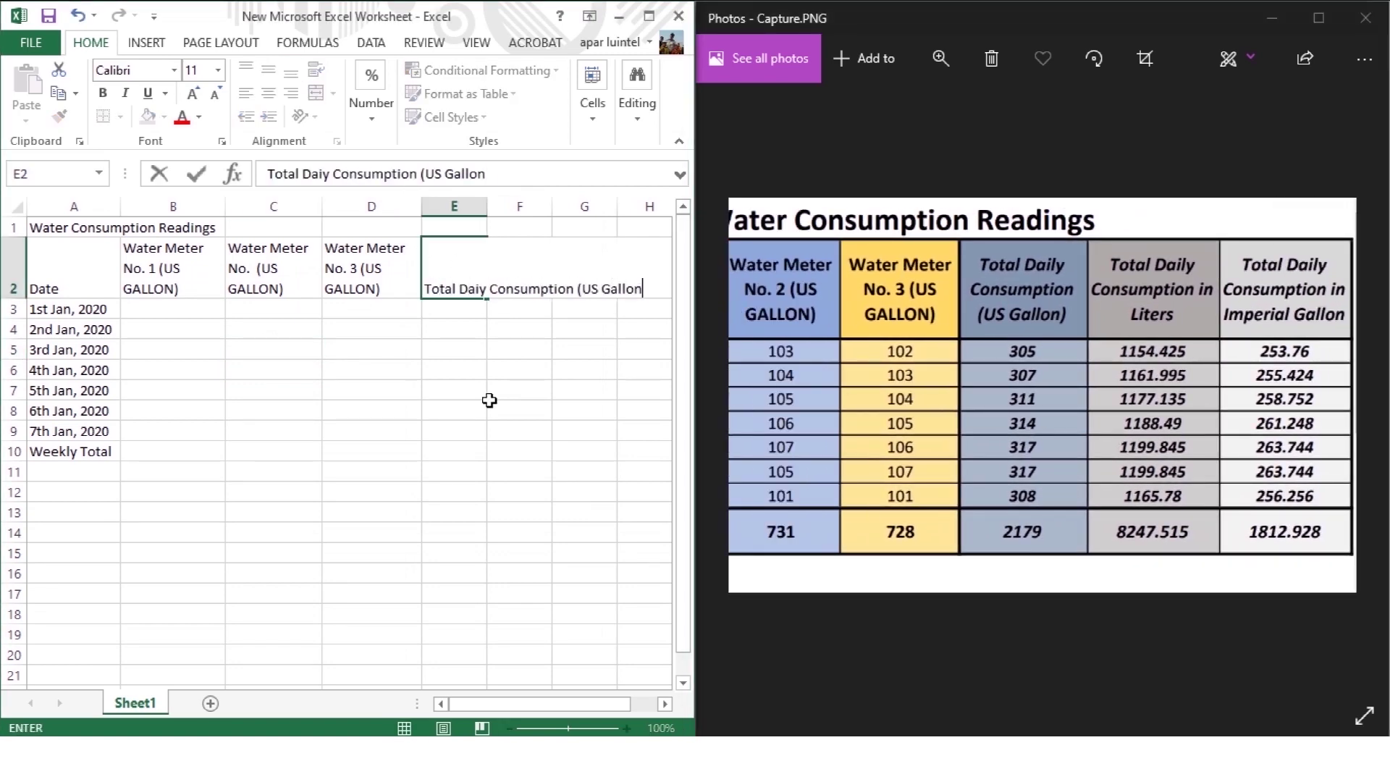
{"action": "key", "text": "Tab"}
{"action": "type", "text": "Total Daily Consumption "}
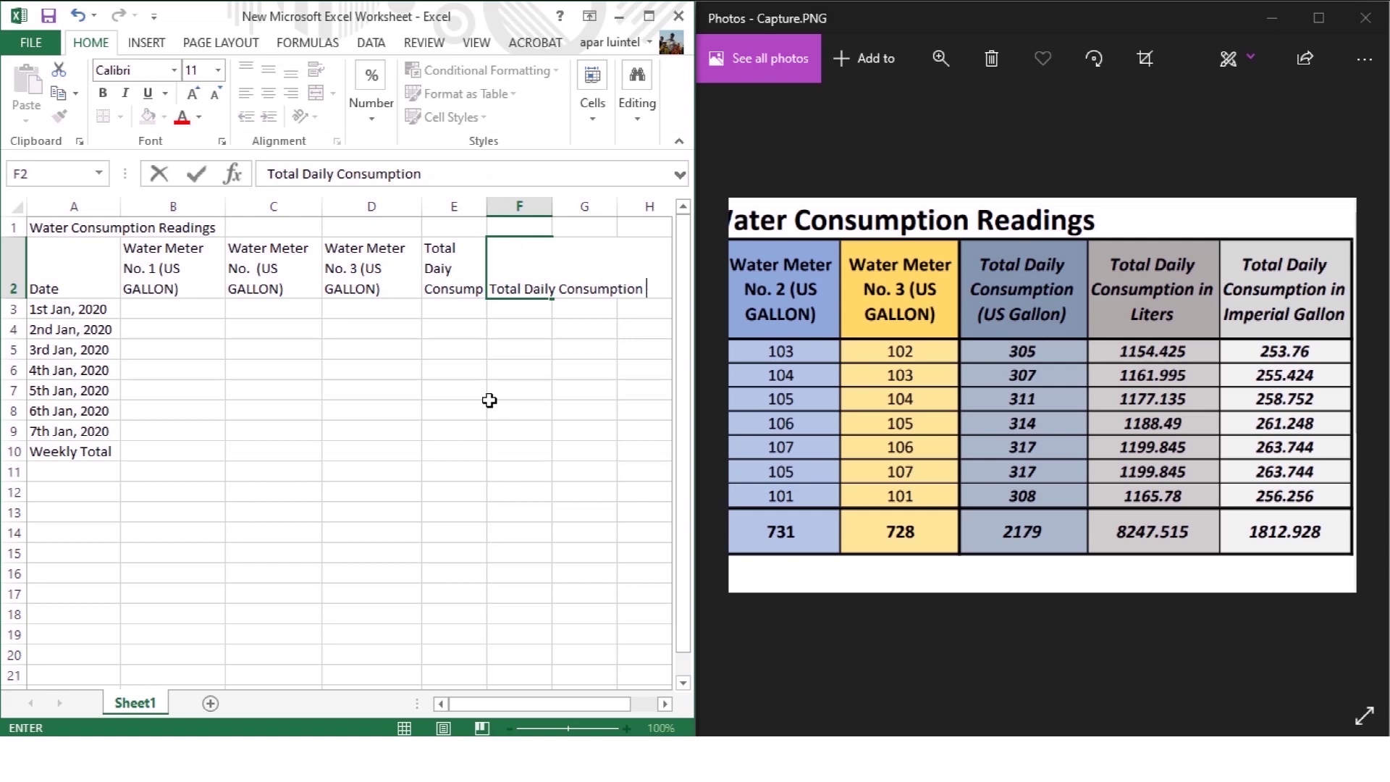
{"action": "type", "text": "in Liters"}
{"action": "key", "text": "Tab"}
{"action": "type", "text": "Total Daily co"}
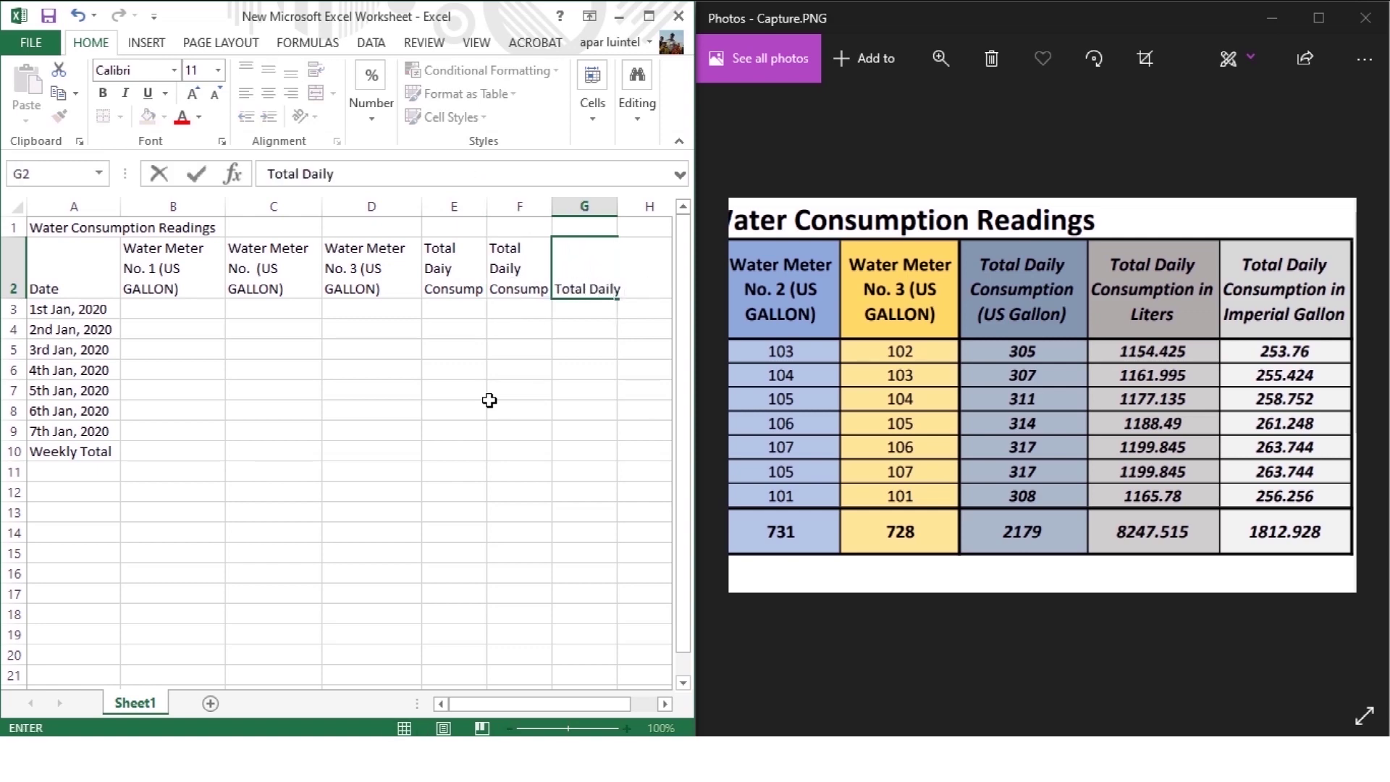
{"action": "key", "text": "BackSpace"}
{"action": "key", "text": "BackSpace"}
{"action": "type", "text": "COnsumption in Imperial Ga"}
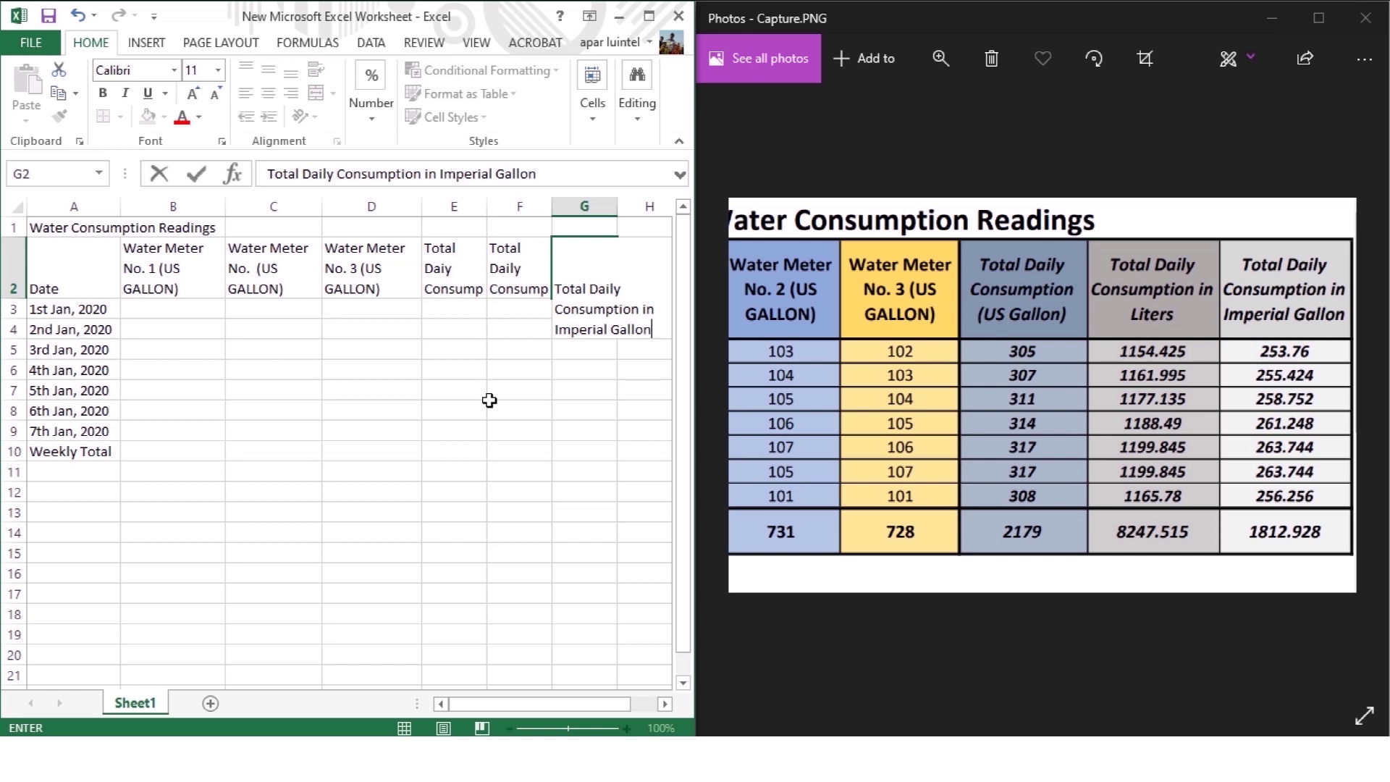
{"action": "type", "text": "llon"}
{"action": "left_click", "coordinate": [489, 403]}
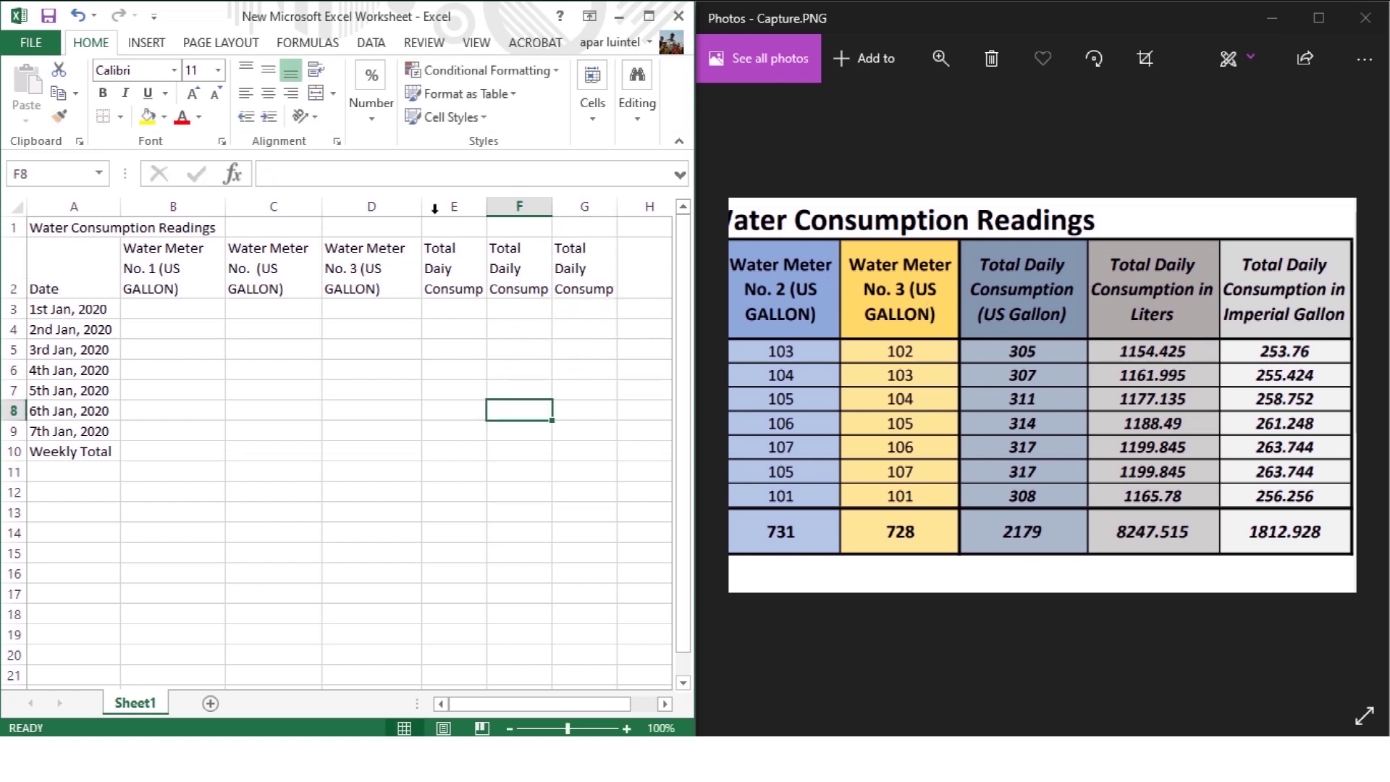
{"action": "left_click_drag", "start_coordinate": [486, 209], "coordinate": [605, 210]}
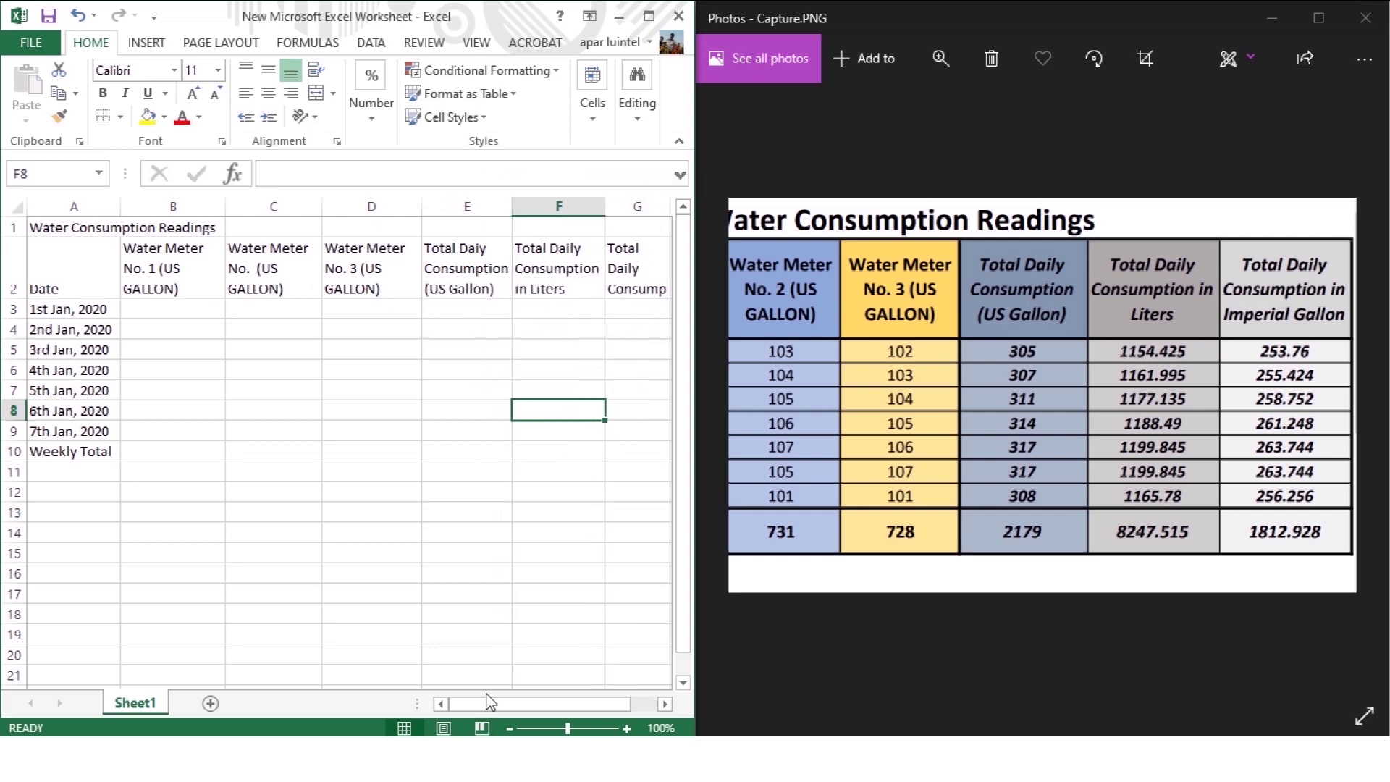
{"action": "left_click_drag", "start_coordinate": [490, 701], "coordinate": [516, 701]}
{"action": "left_click_drag", "start_coordinate": [593, 209], "coordinate": [599, 207]}
{"action": "left_click_drag", "start_coordinate": [511, 210], "coordinate": [517, 210]}
{"action": "left_click_drag", "start_coordinate": [642, 208], "coordinate": [629, 208]}
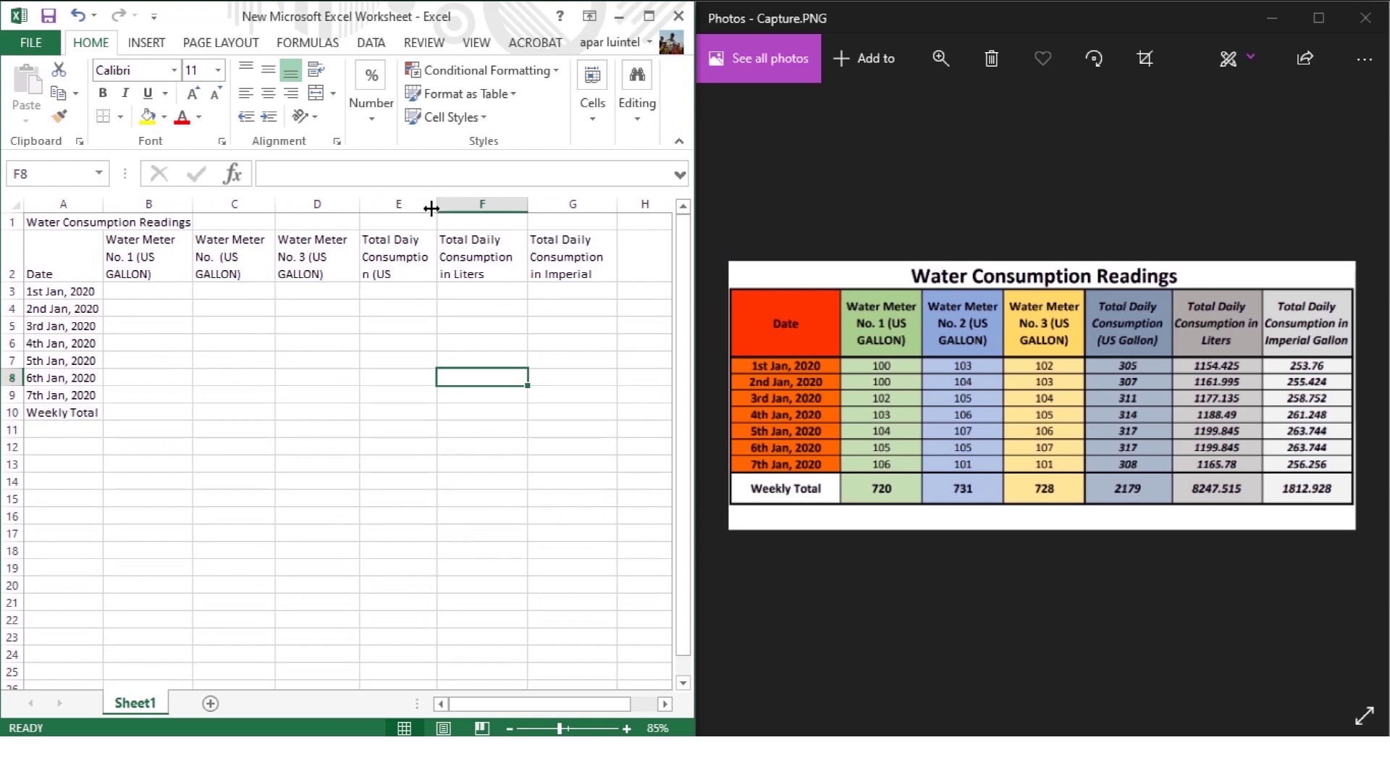
{"action": "left_click_drag", "start_coordinate": [432, 209], "coordinate": [438, 209]}
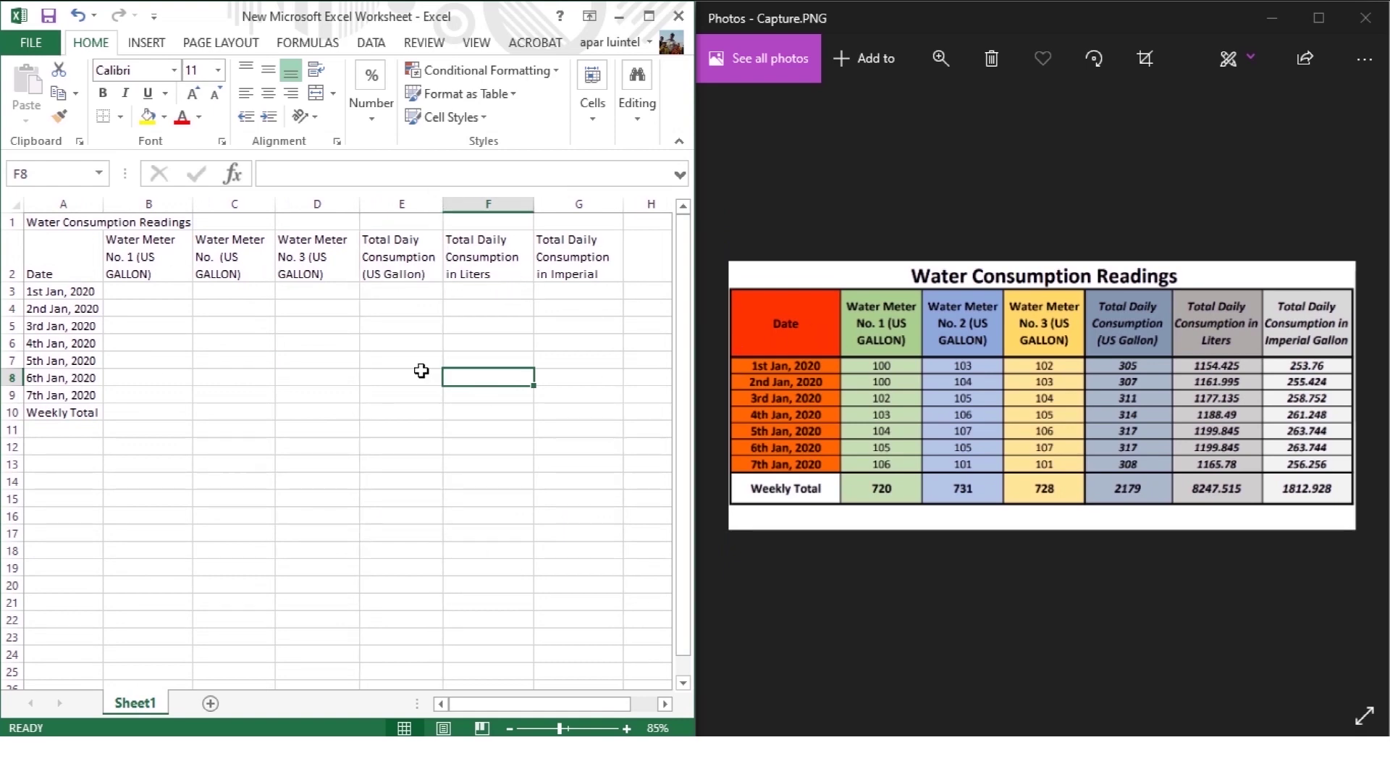
{"action": "left_click", "coordinate": [748, 297]}
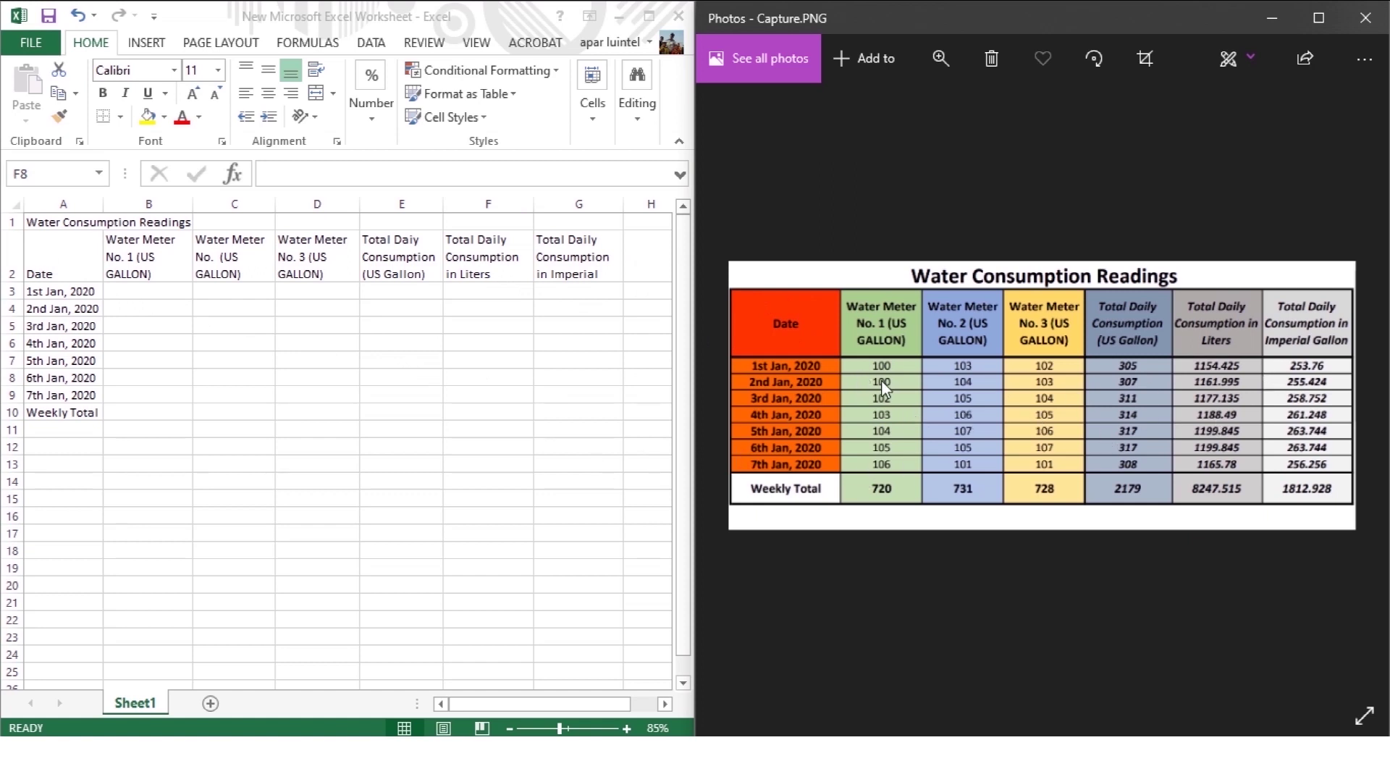
{"action": "left_click", "coordinate": [48, 242]}
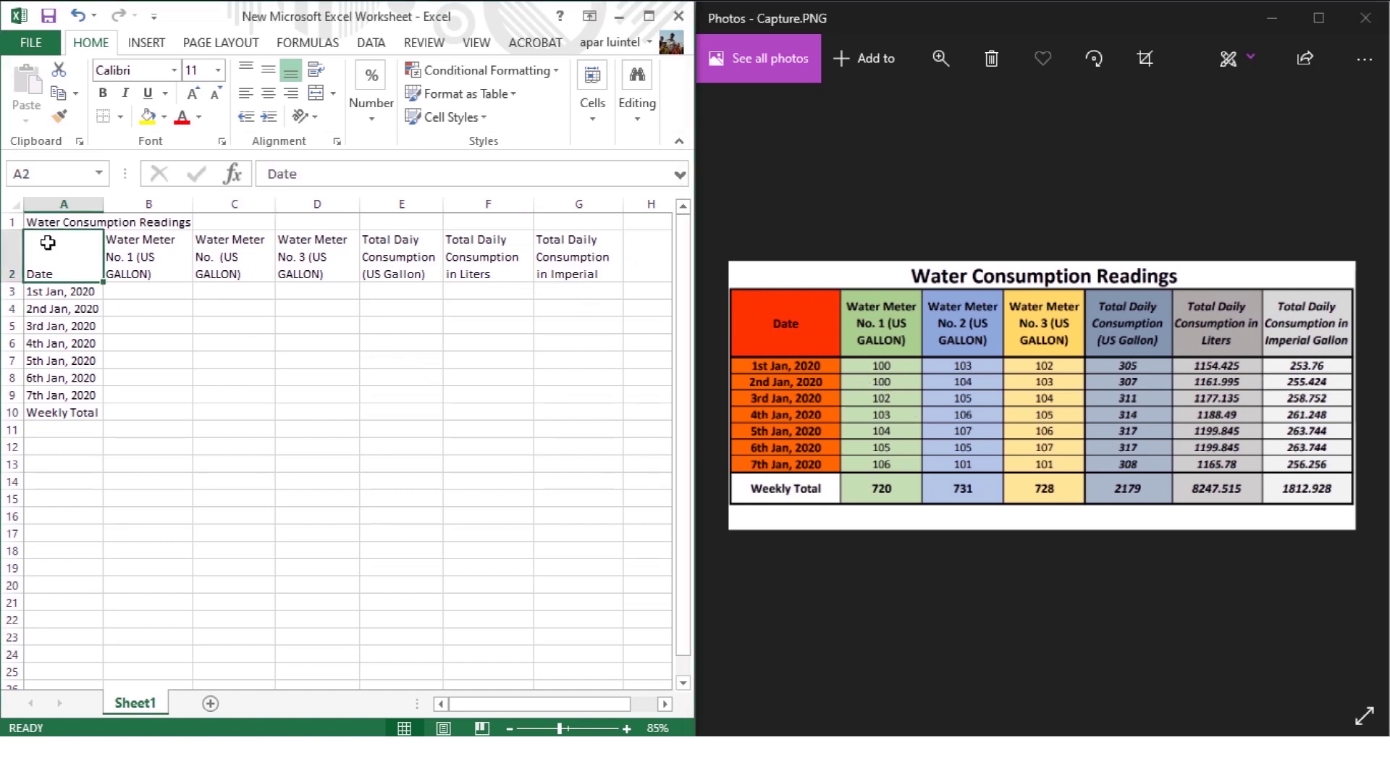
{"action": "left_click", "coordinate": [55, 413]}
{"action": "left_click", "coordinate": [599, 246]}
{"action": "left_click", "coordinate": [586, 414]}
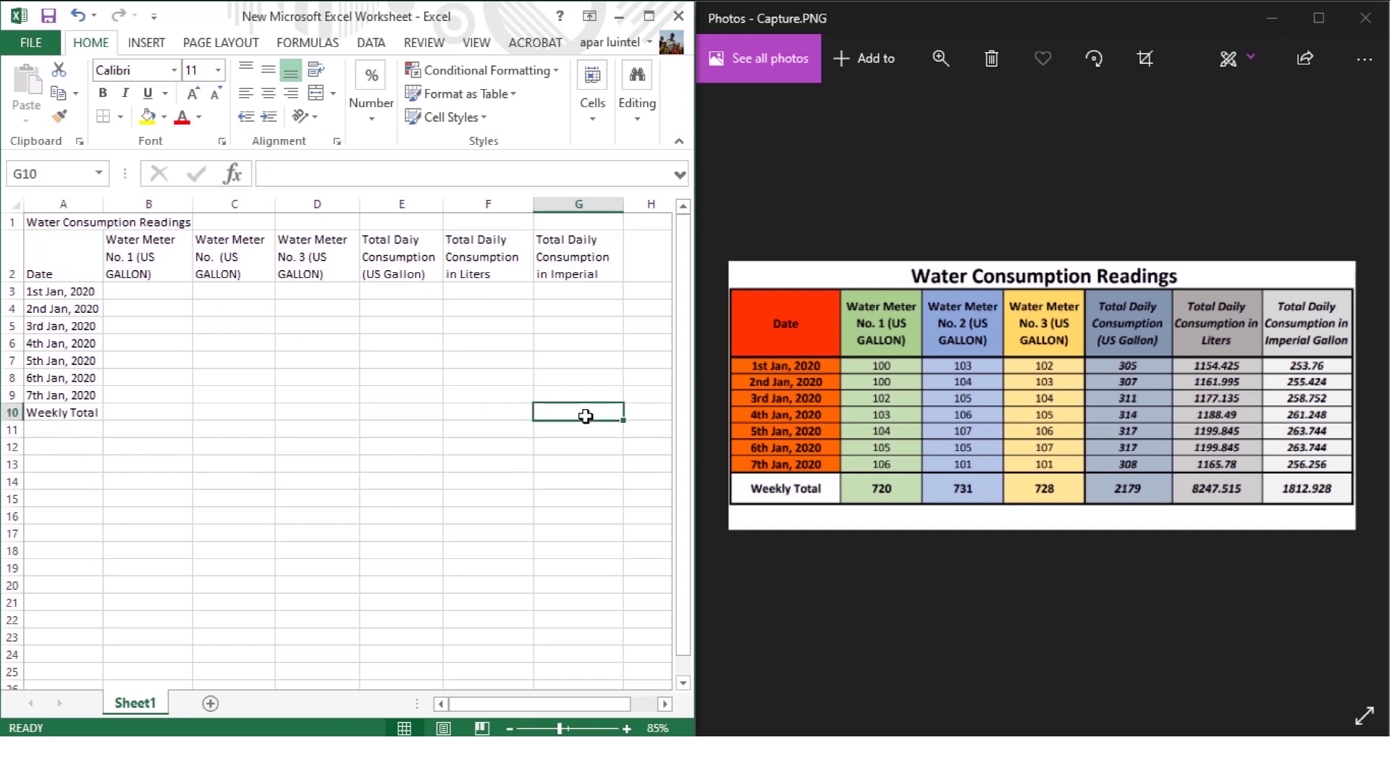
{"action": "left_click", "coordinate": [46, 243]}
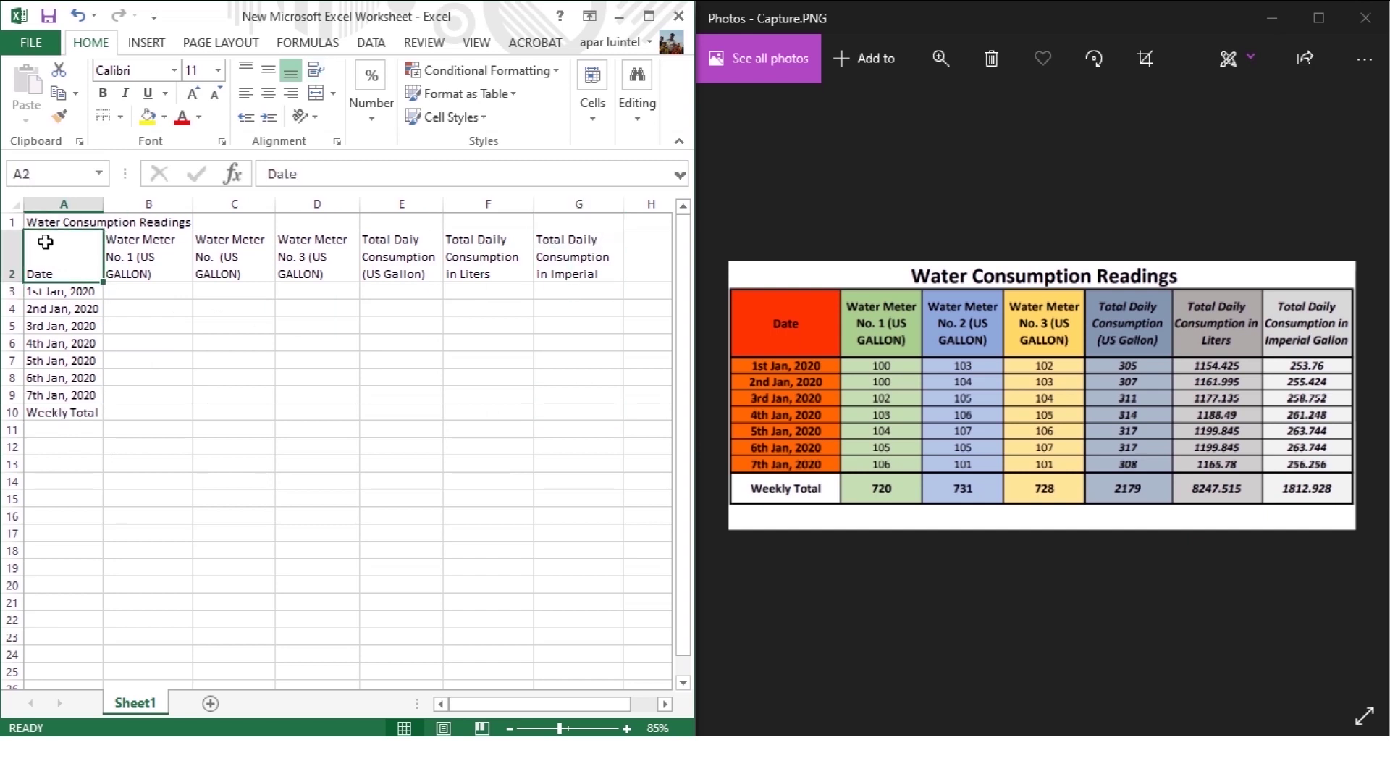
{"action": "left_click_drag", "start_coordinate": [47, 243], "coordinate": [573, 408]}
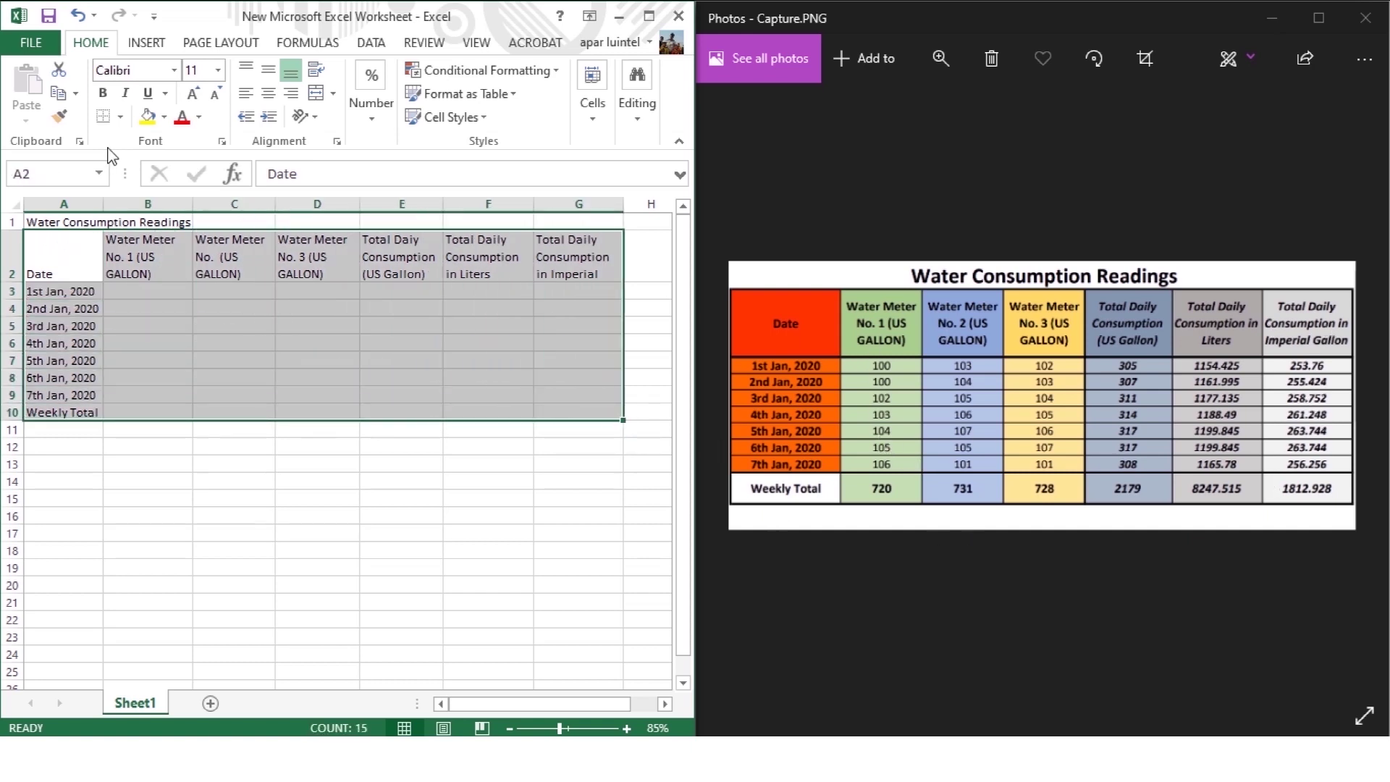
Apply All Borders to every cell of the A2:G10 table.
{"action": "left_click", "coordinate": [121, 117]}
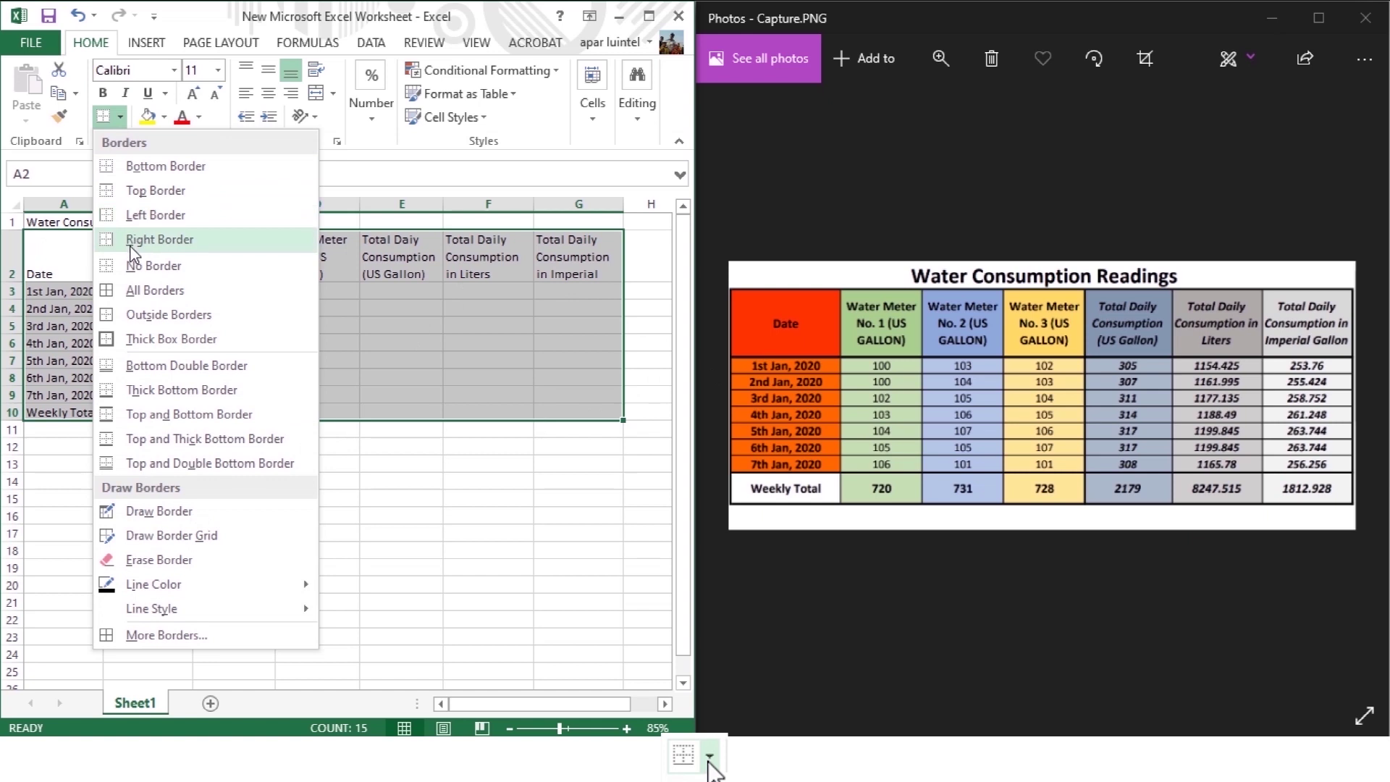
{"action": "left_click", "coordinate": [155, 293]}
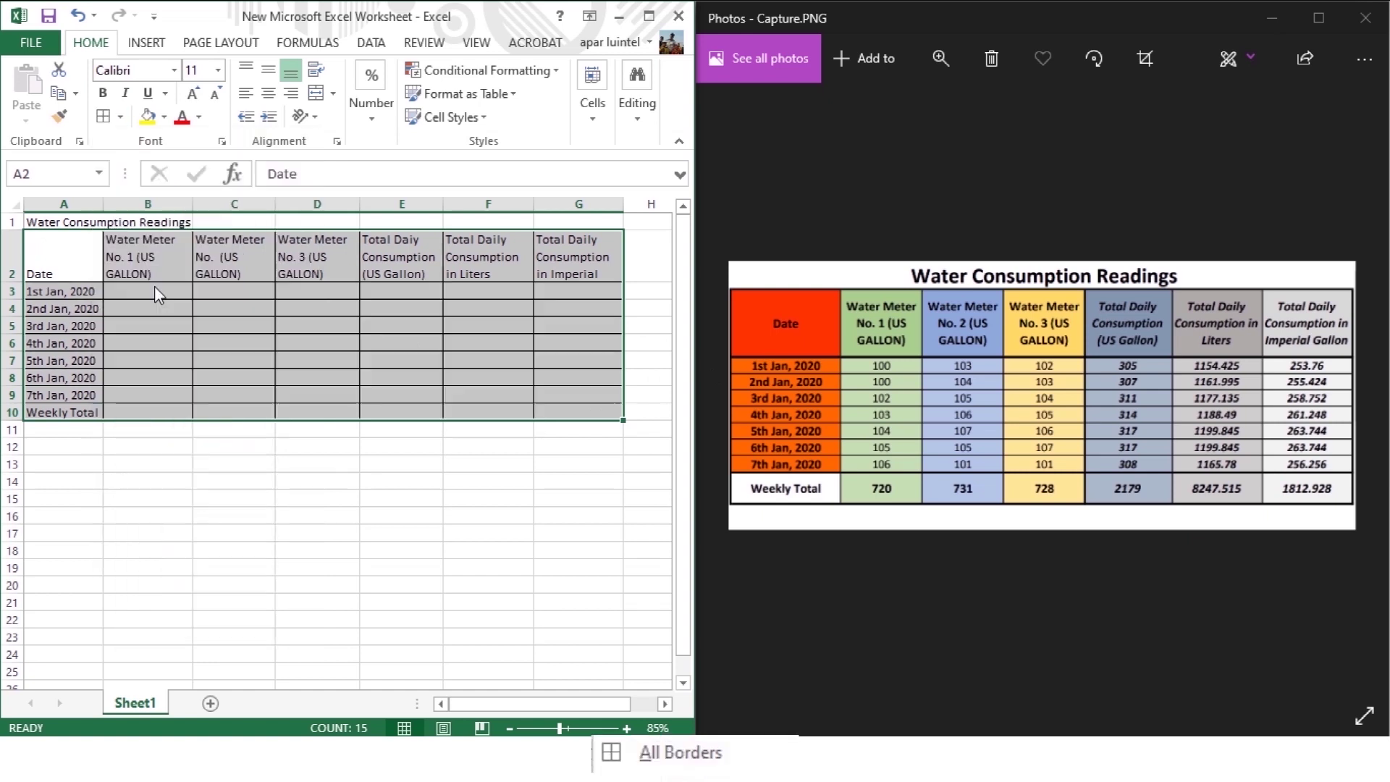
{"action": "left_click", "coordinate": [331, 530]}
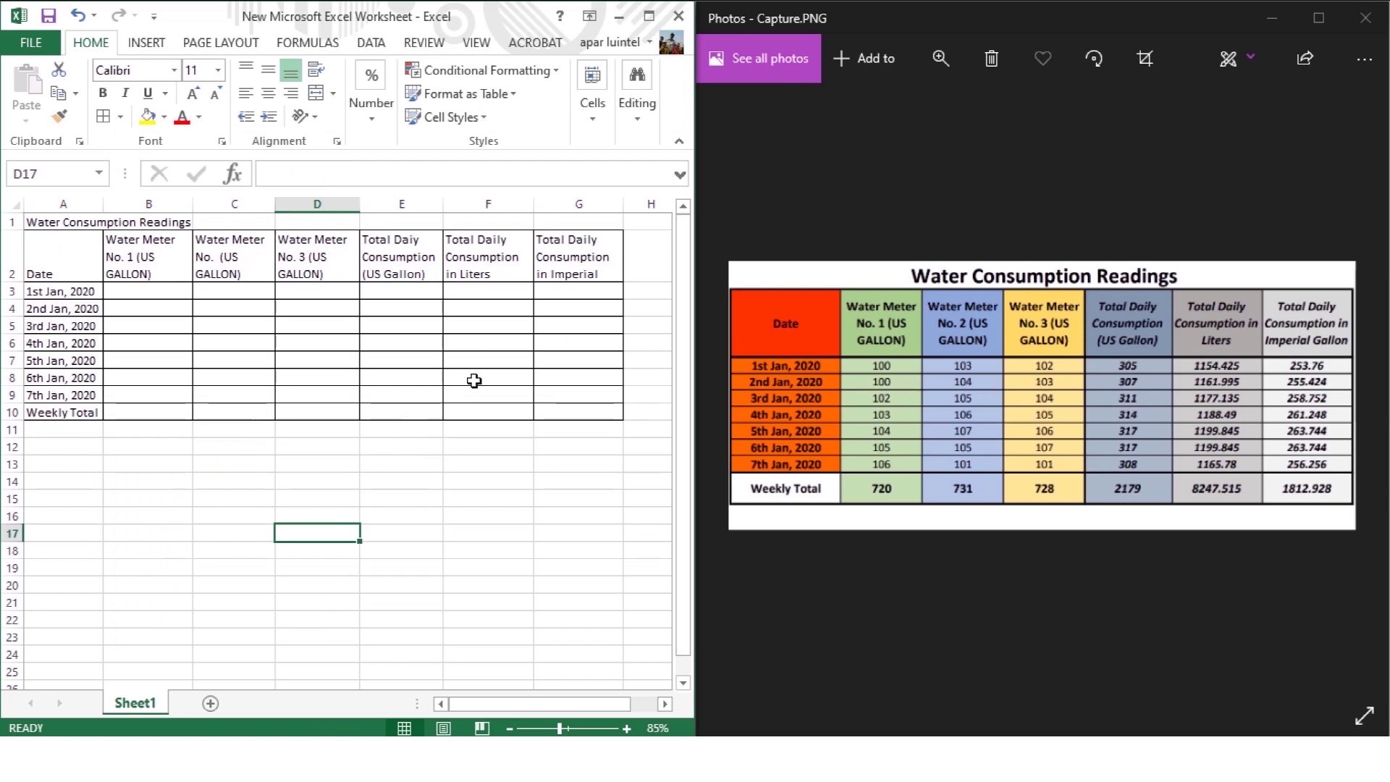
Widen columns F and G and set the header row 2 height to 56.25.
{"action": "double_click", "coordinate": [14, 283]}
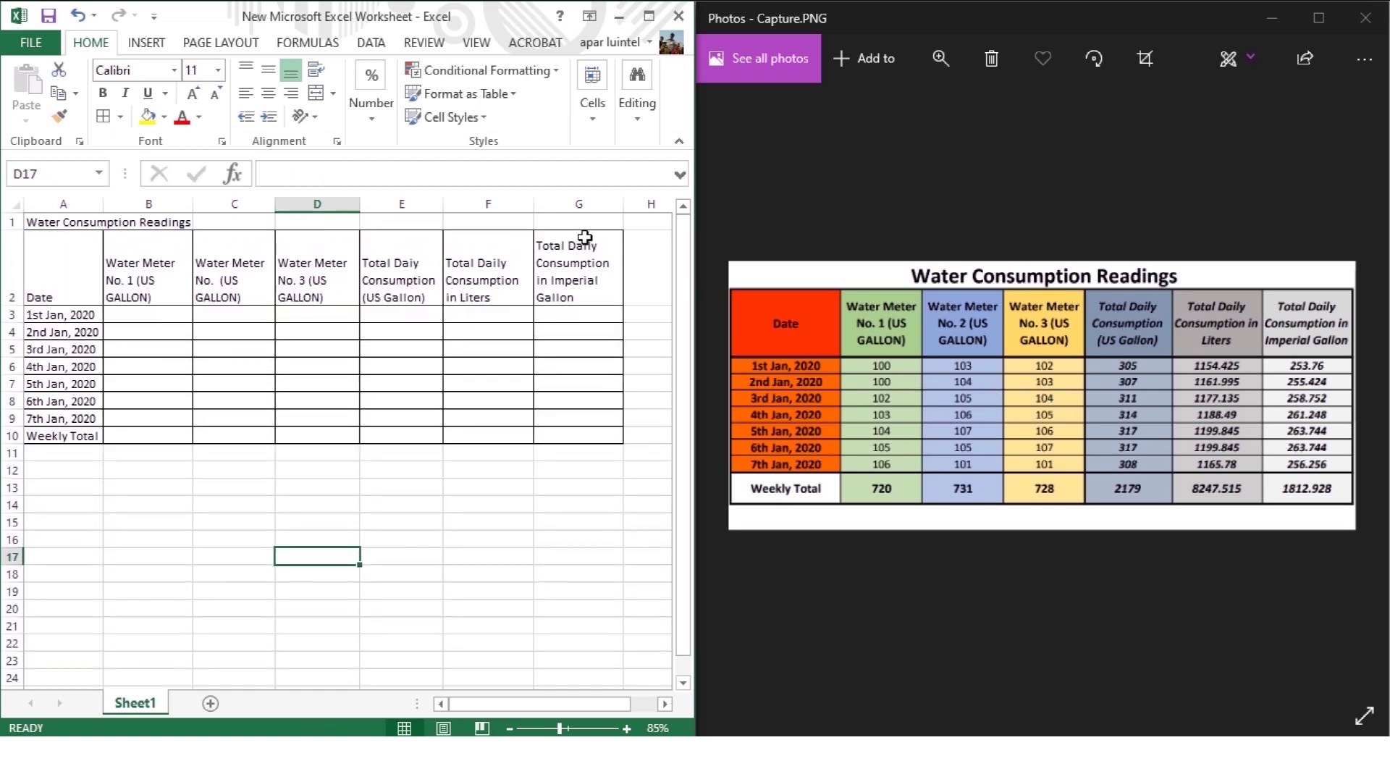
{"action": "left_click_drag", "start_coordinate": [624, 205], "coordinate": [630, 205]}
{"action": "left_click_drag", "start_coordinate": [14, 304], "coordinate": [15, 291]}
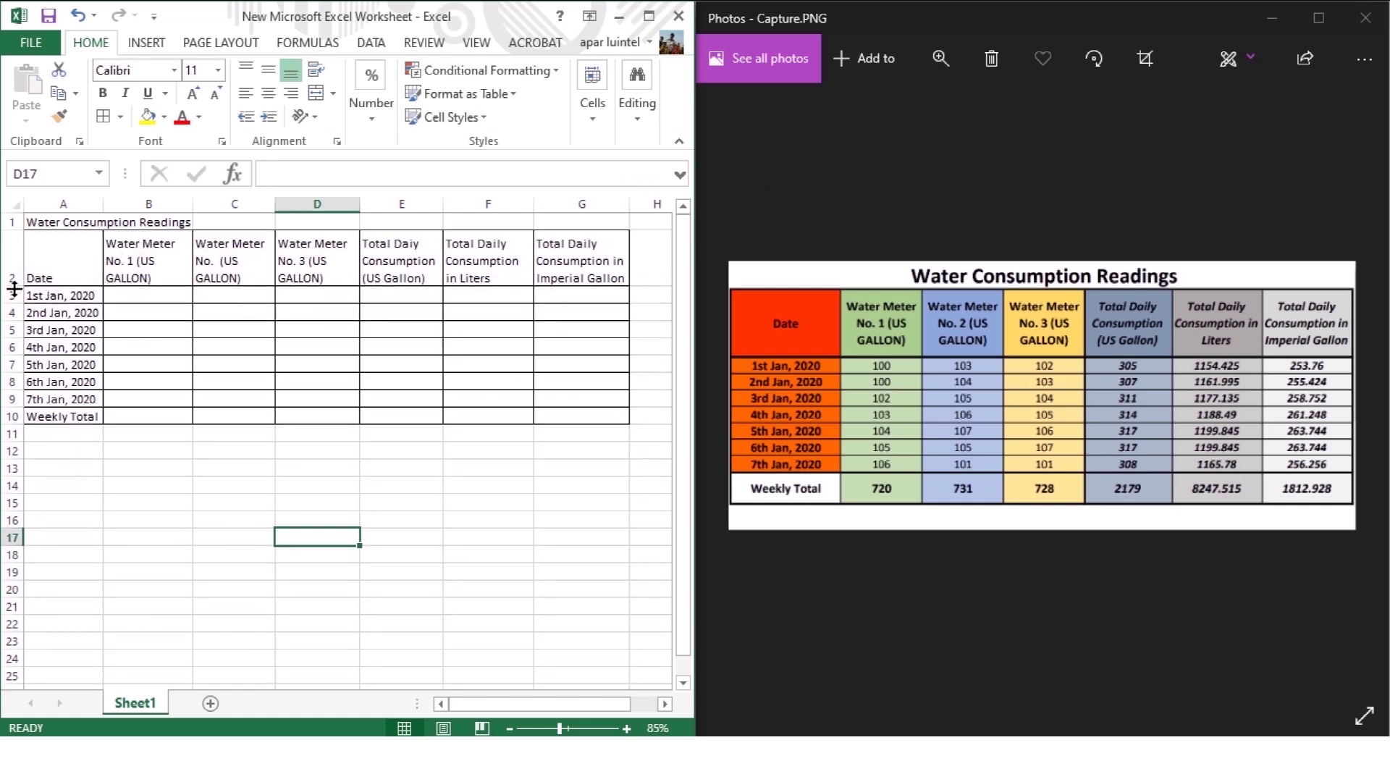
{"action": "left_click_drag", "start_coordinate": [533, 203], "coordinate": [538, 201]}
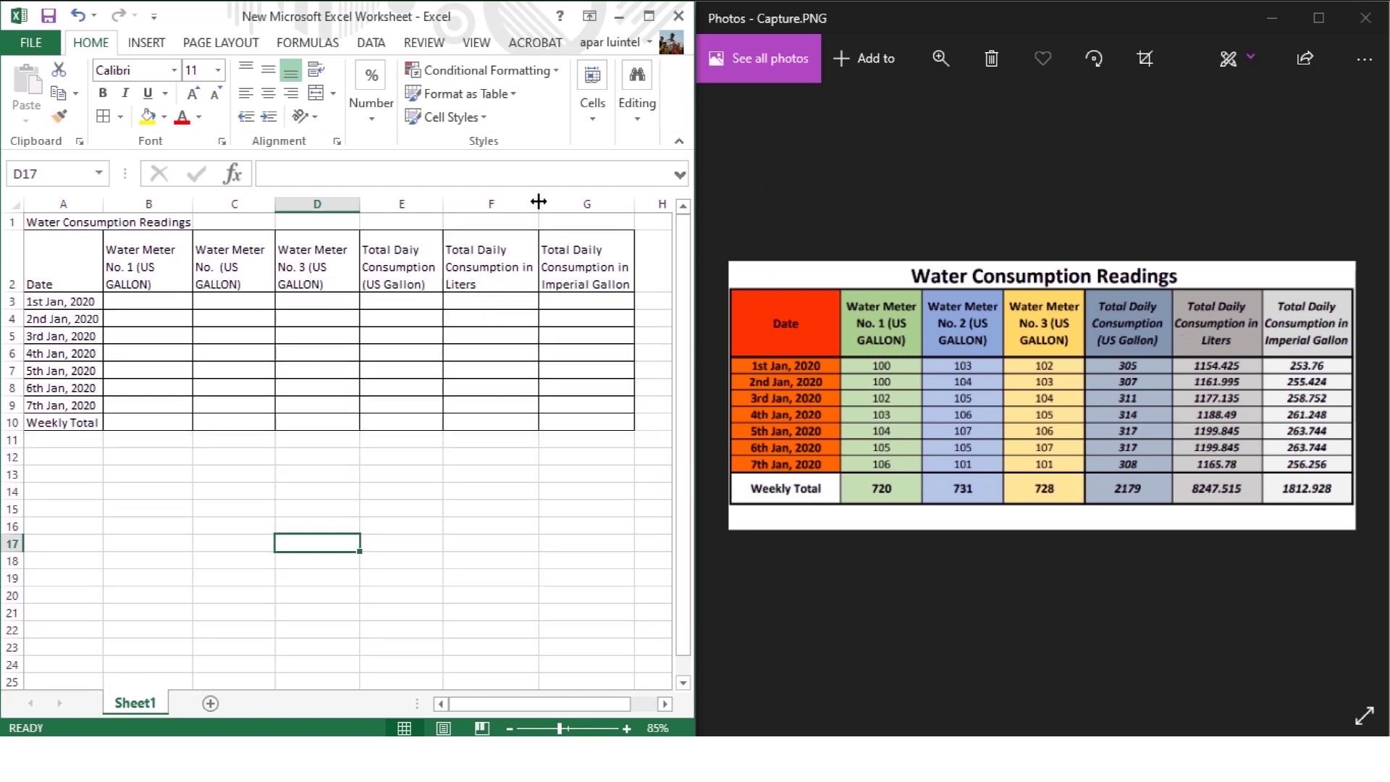
{"action": "scroll", "coordinate": [890, 409], "scroll_direction": "up", "scroll_amount": 3}
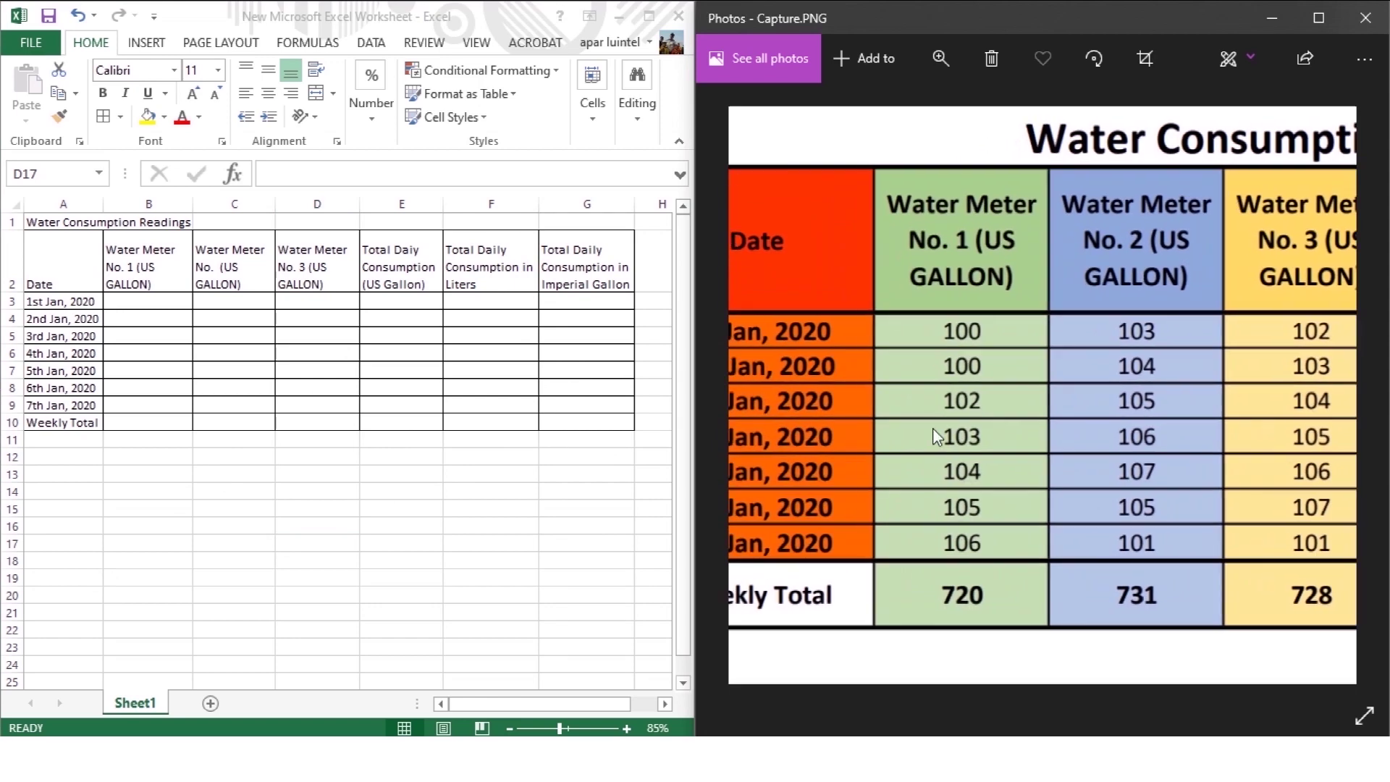
Enter meter 1's readings in B3:B9: 100, 100, 102, 103, 104, 105, 106.
{"action": "left_click", "coordinate": [162, 297]}
{"action": "type", "text": "100"}
{"action": "key", "text": "Return"}
{"action": "type", "text": "100"}
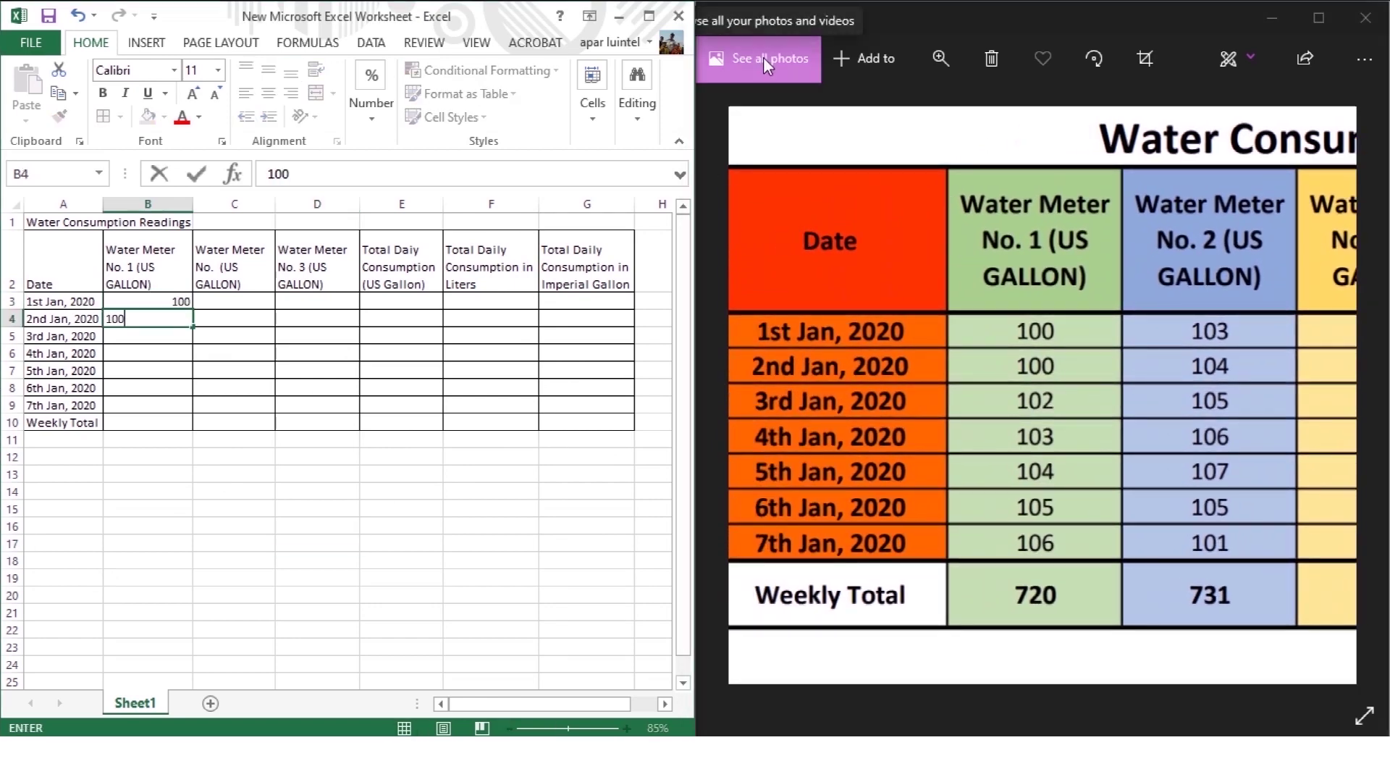
{"action": "key", "text": "Return"}
{"action": "type", "text": "102"}
{"action": "key", "text": "Return"}
{"action": "type", "text": "103"}
{"action": "key", "text": "Return"}
{"action": "type", "text": "104"}
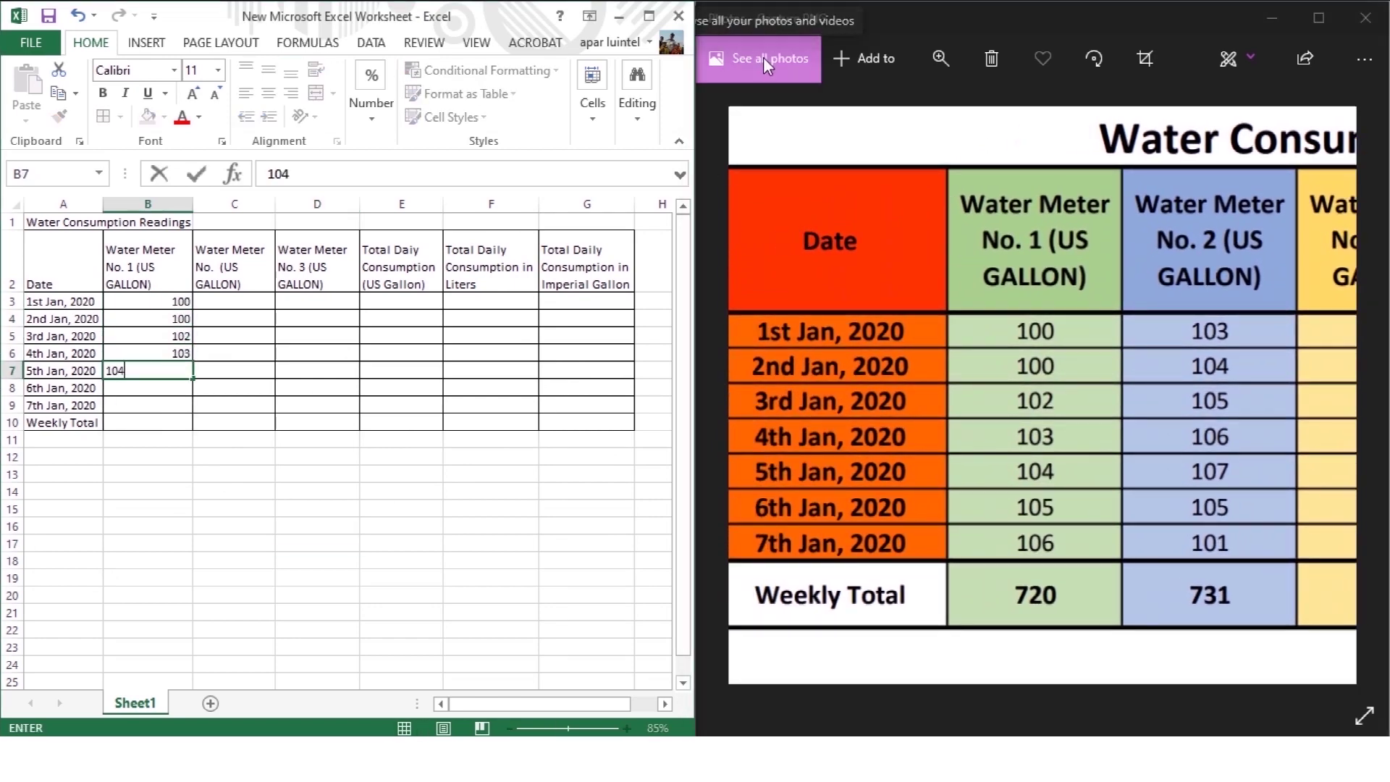
{"action": "key", "text": "Return"}
{"action": "type", "text": "105"}
{"action": "key", "text": "Return"}
{"action": "type", "text": "106"}
{"action": "key", "text": "Return"}
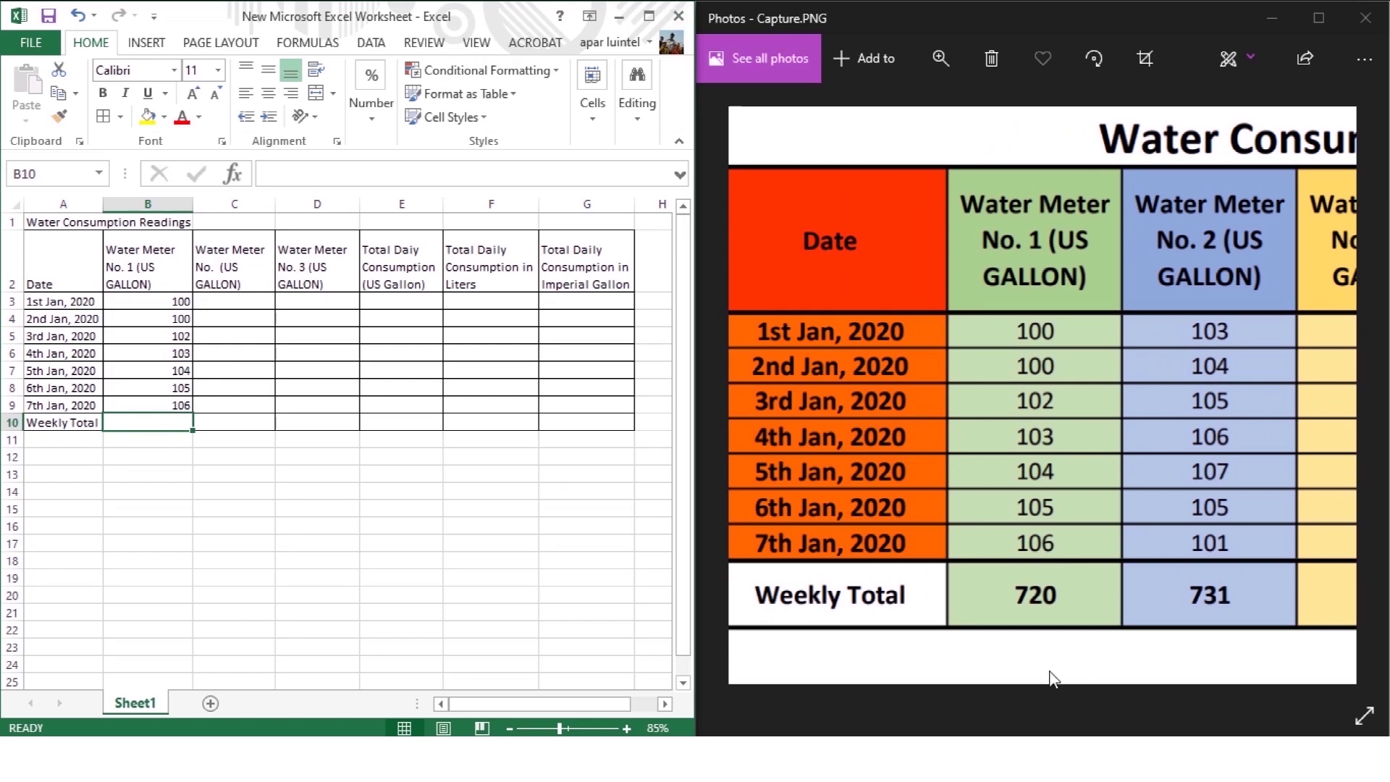
Enter meter 2's readings in C3:C9: 103, 104, 105, 106, 107, 105, 1.
{"action": "left_click", "coordinate": [231, 301]}
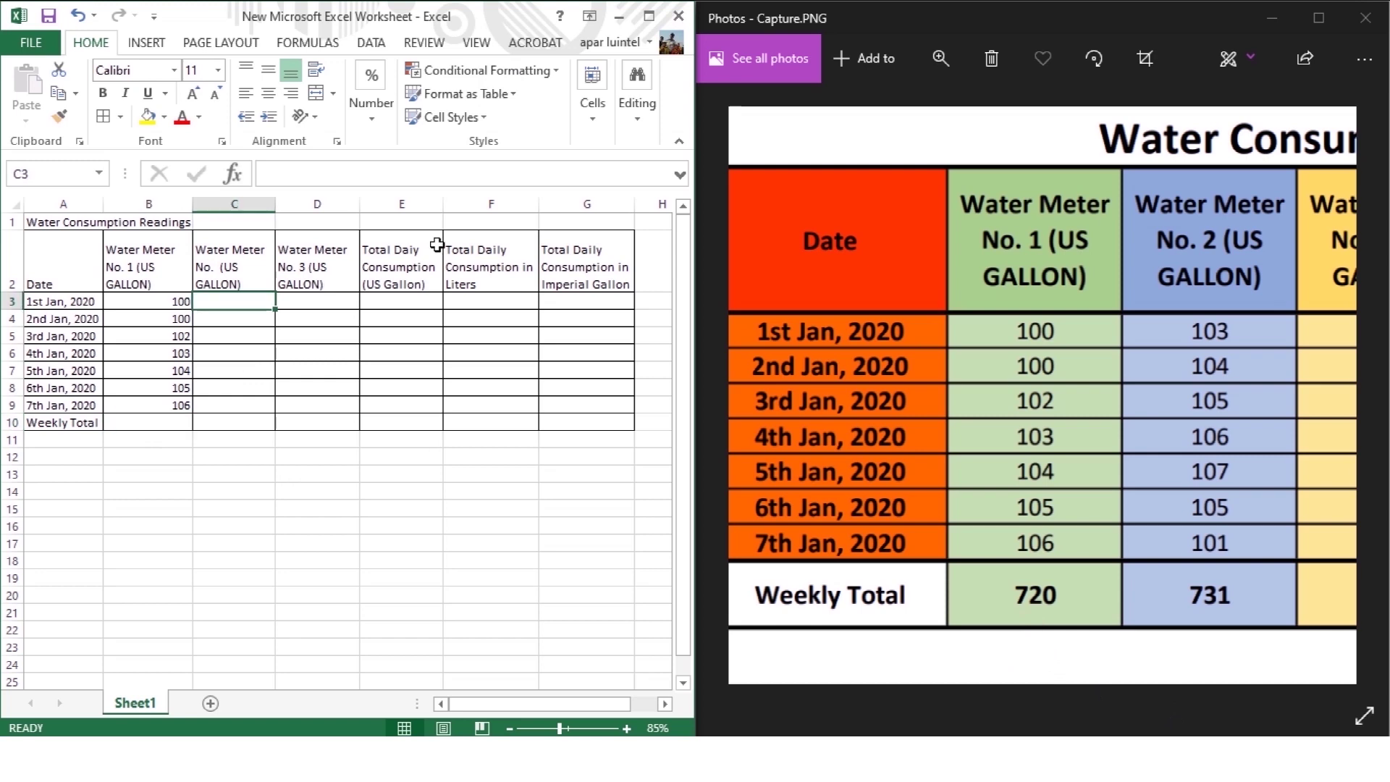
{"action": "type", "text": "103"}
{"action": "key", "text": "Return"}
{"action": "type", "text": "104"}
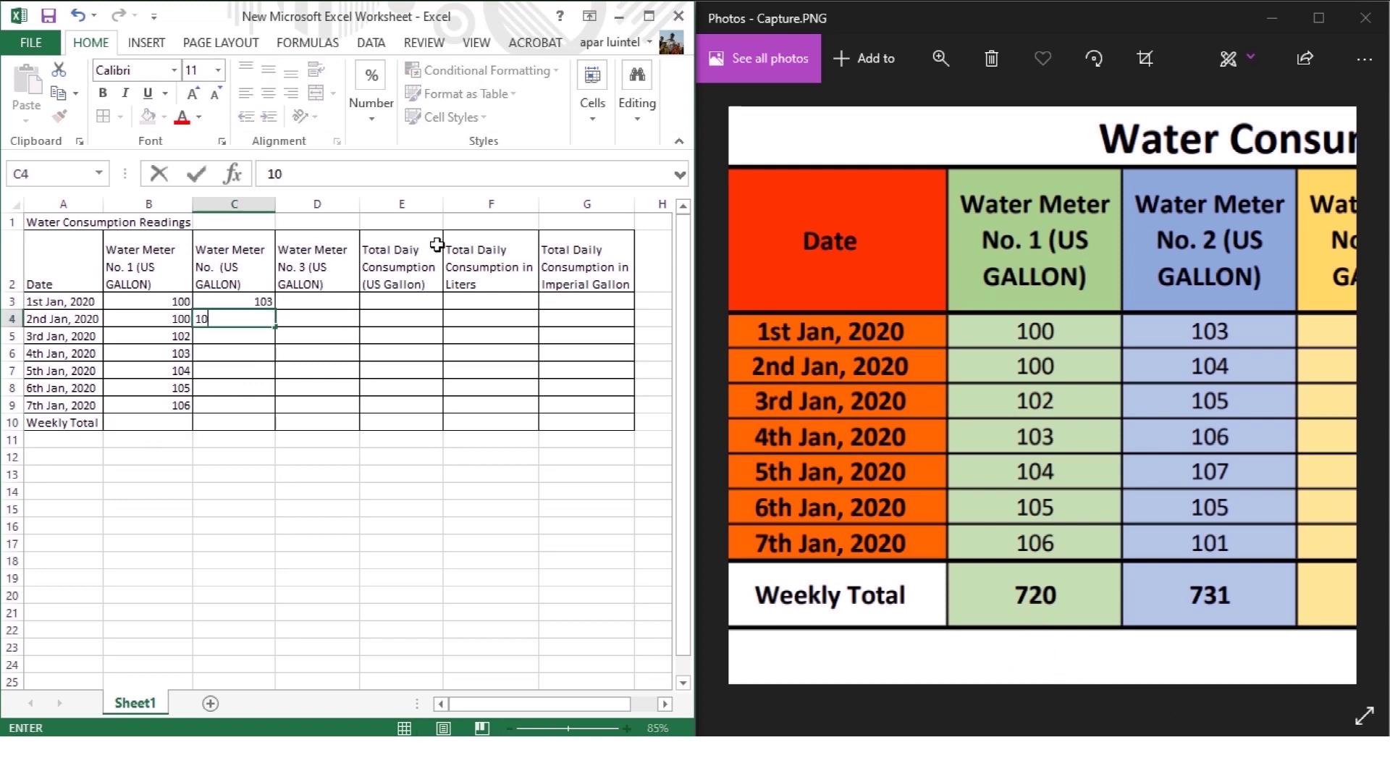
{"action": "key", "text": "Return"}
{"action": "type", "text": "105"}
{"action": "key", "text": "Return"}
{"action": "type", "text": "106"}
{"action": "key", "text": "Return"}
{"action": "type", "text": "107"}
{"action": "key", "text": "Return"}
{"action": "type", "text": "105"}
{"action": "key", "text": "Return"}
{"action": "type", "text": "101"}
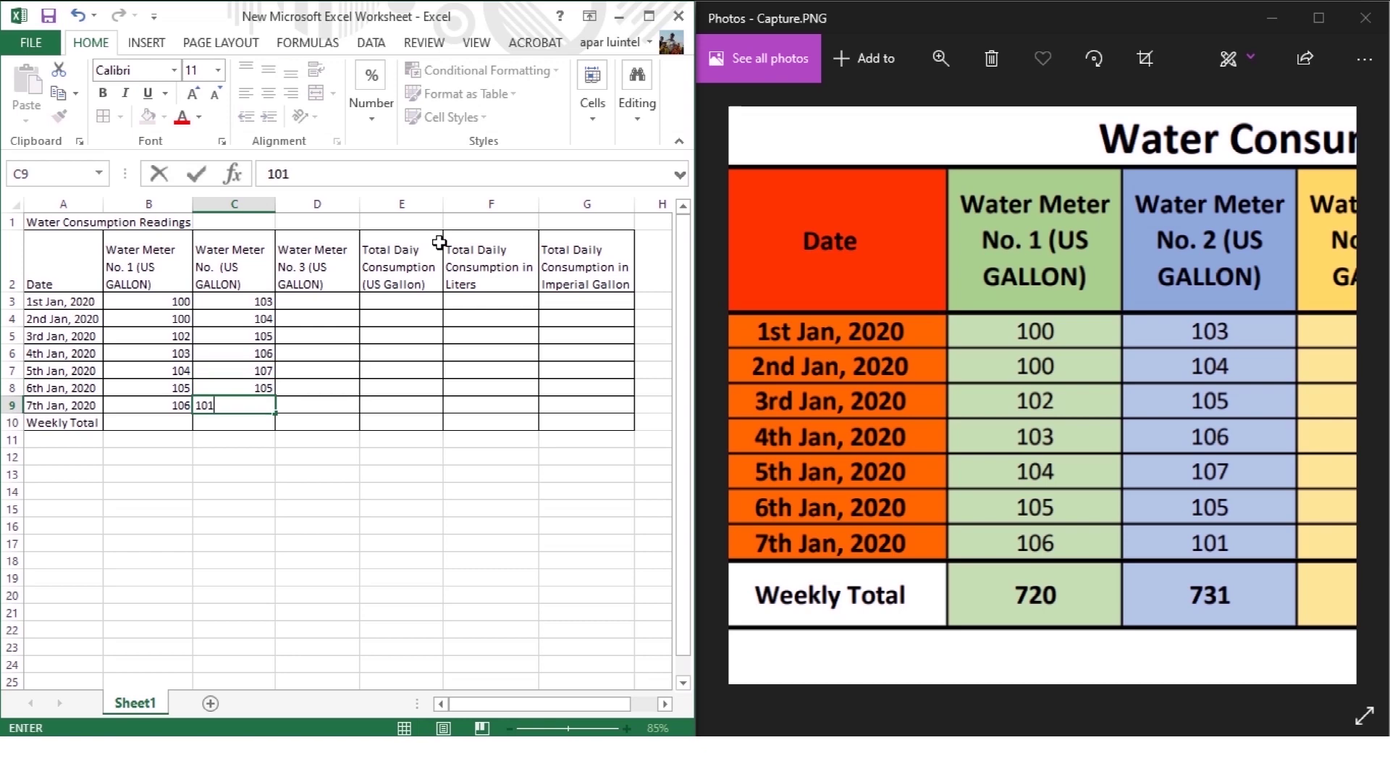
{"action": "key", "text": "Return"}
Enter meter 3's readings in D3:D9: 102, 103, 104, 105, 106, 107, 101.
{"action": "left_click", "coordinate": [318, 301]}
{"action": "left_click_drag", "start_coordinate": [1161, 360], "coordinate": [788, 363]}
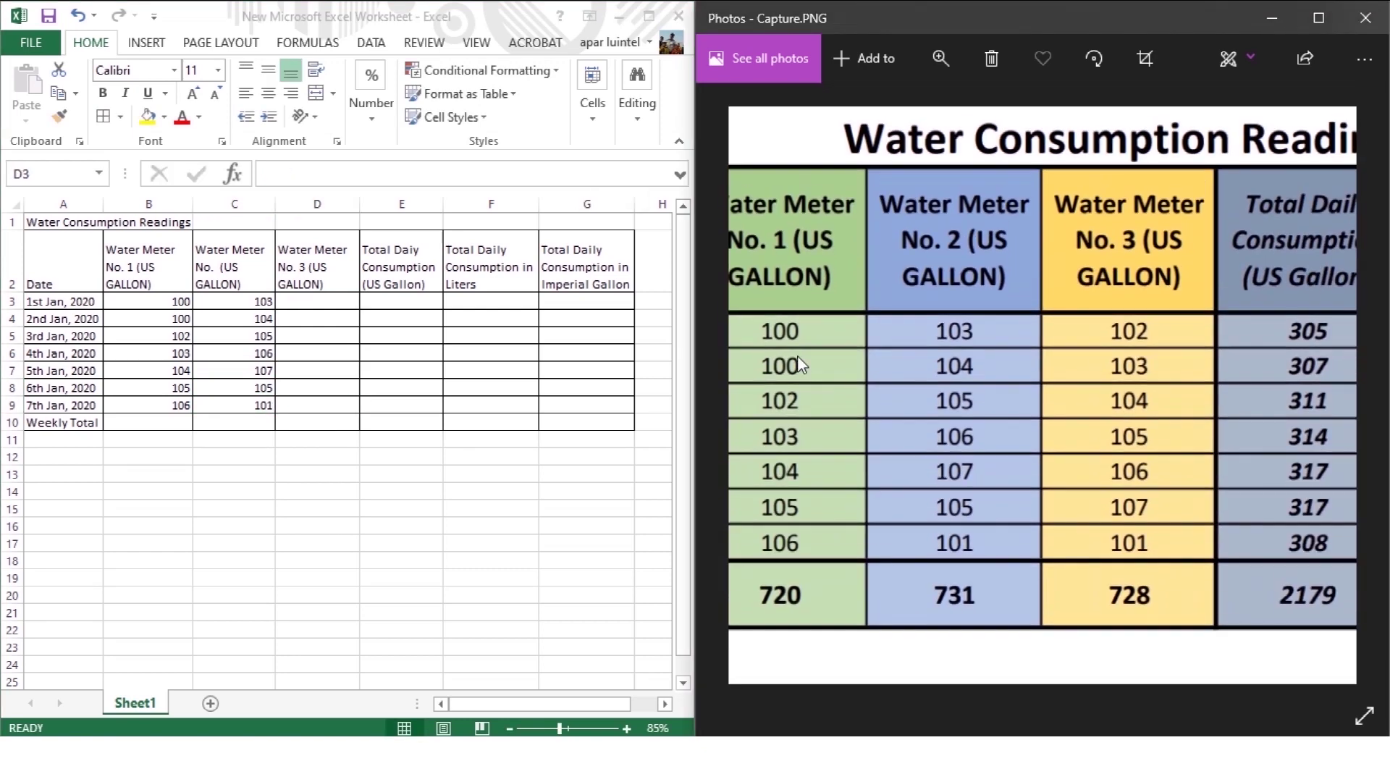
{"action": "type", "text": "102 103 104 105 106 107"}
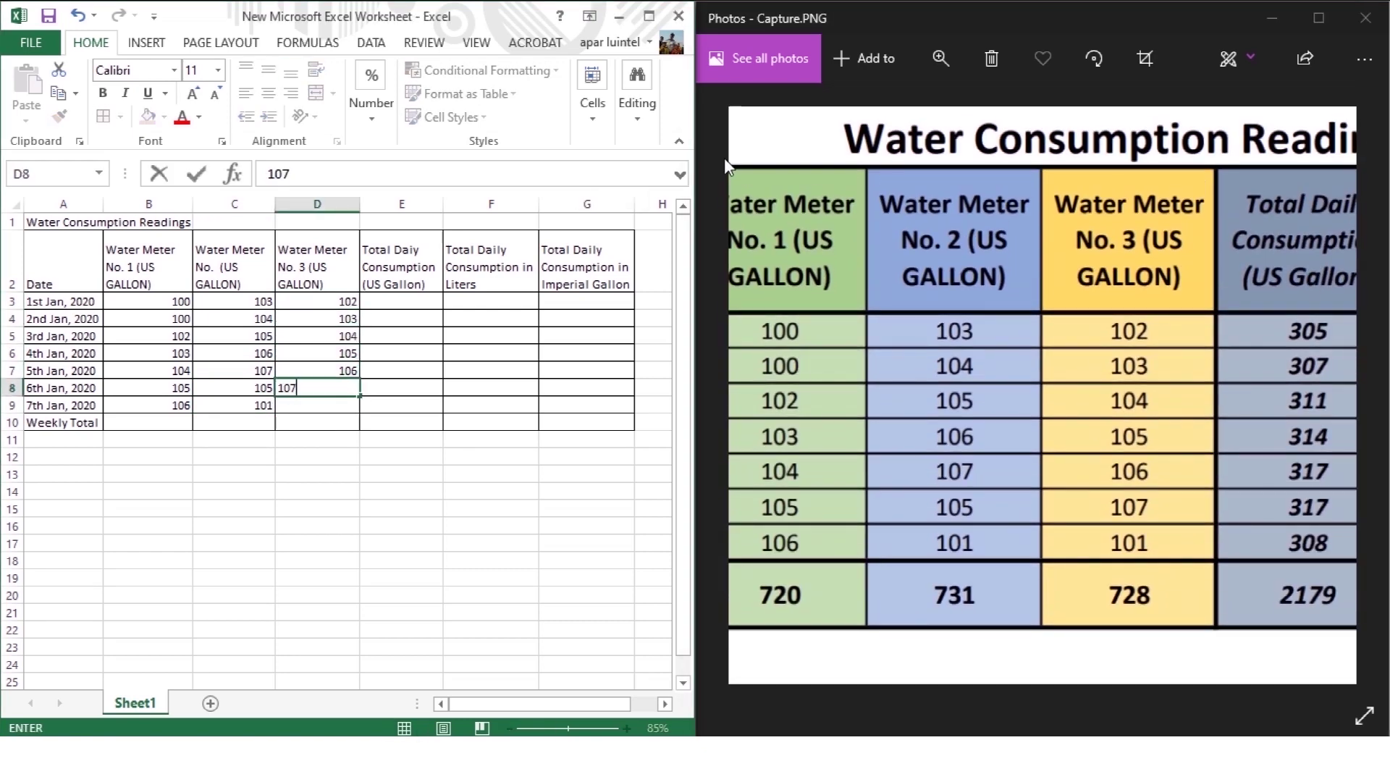
{"action": "type", "text": " 101"}
{"action": "key", "text": "Tab"}
{"action": "left_click", "coordinate": [403, 304]}
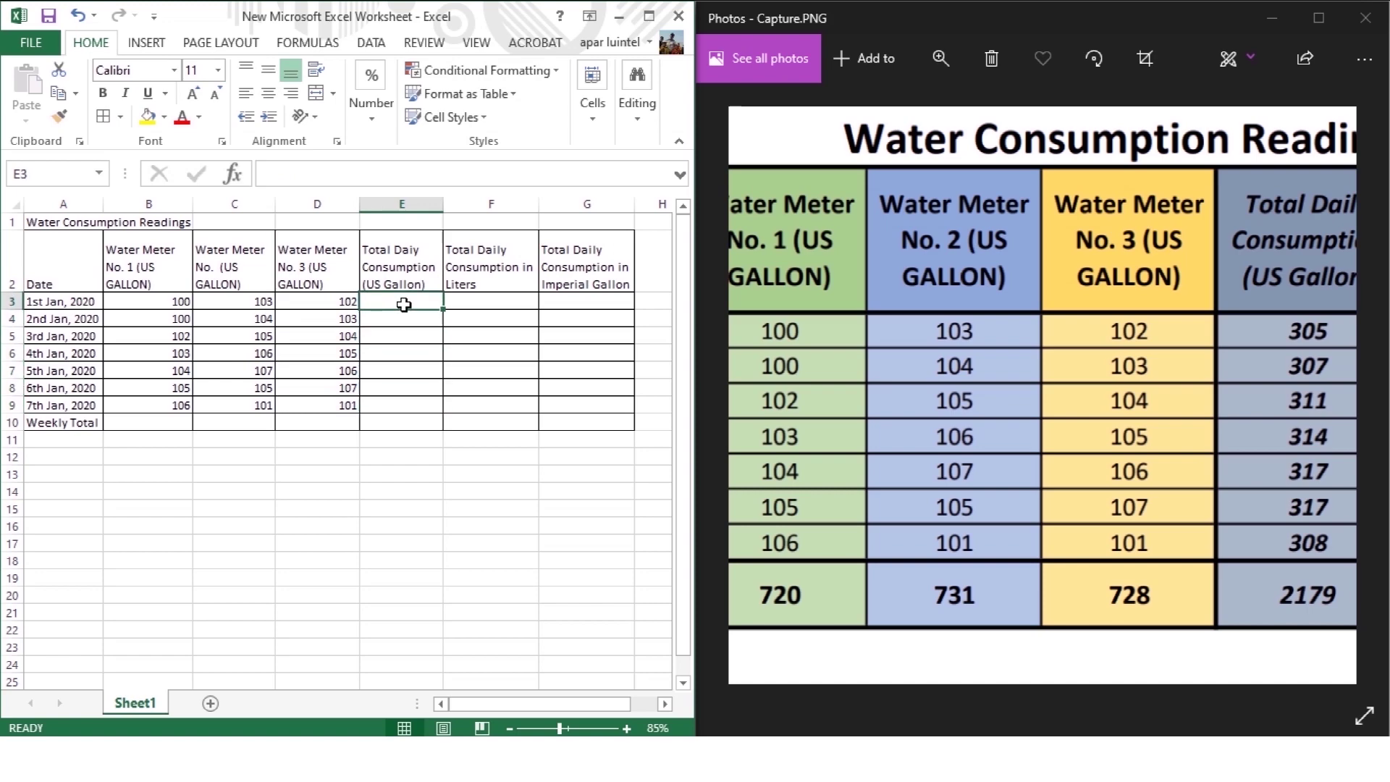
{"action": "scroll", "coordinate": [1145, 404], "scroll_direction": "down", "scroll_amount": 3}
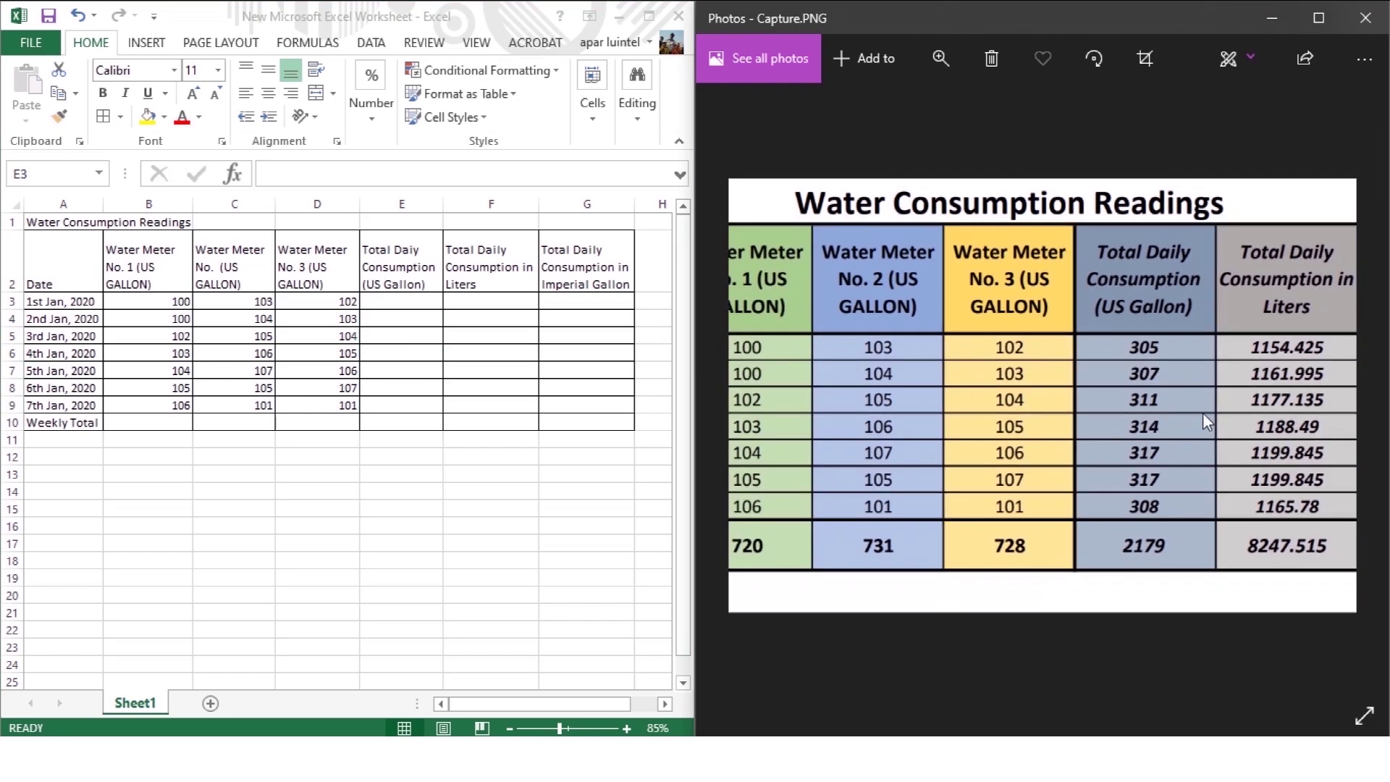
{"action": "scroll", "coordinate": [1071, 416], "scroll_direction": "up", "scroll_amount": 2}
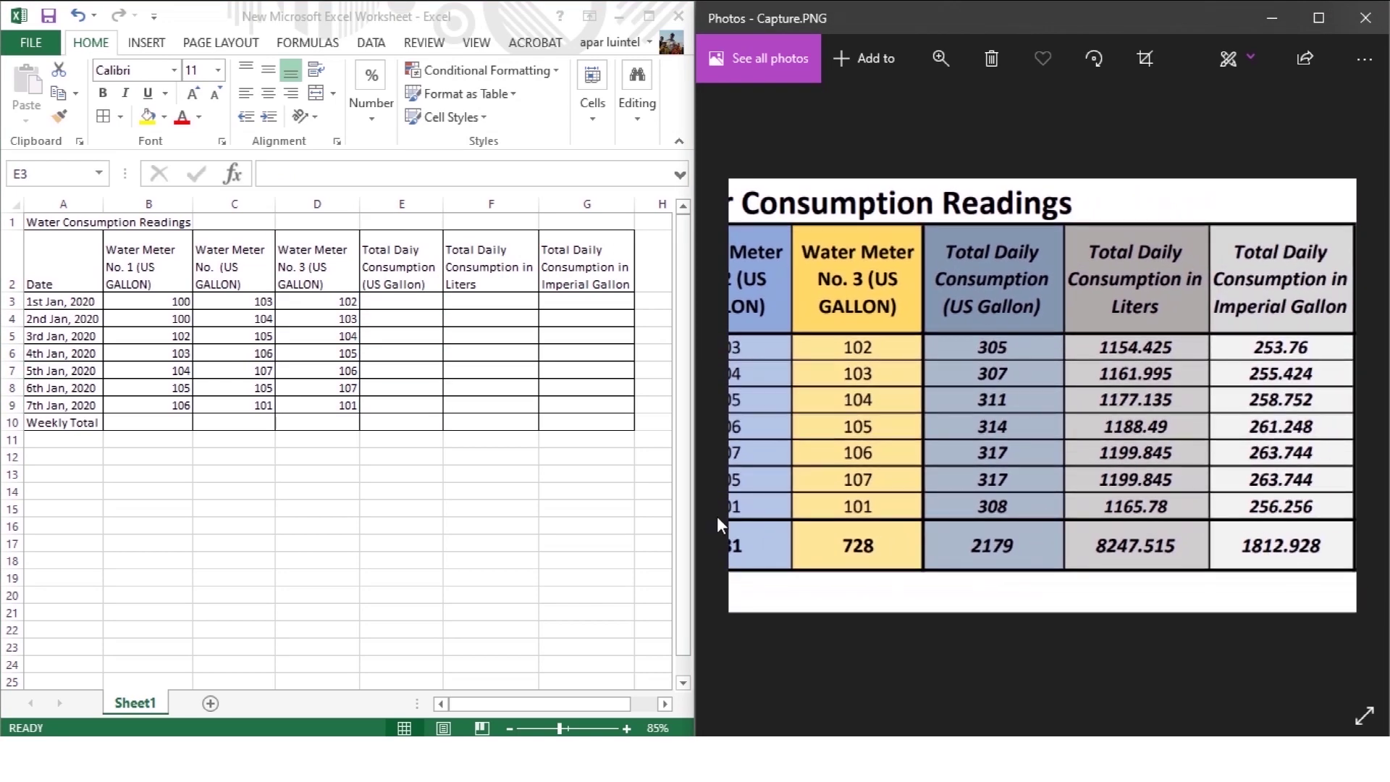
{"action": "scroll", "coordinate": [1065, 422], "scroll_direction": "down", "scroll_amount": 2}
{"action": "scroll", "coordinate": [1039, 428], "scroll_direction": "up", "scroll_amount": 2}
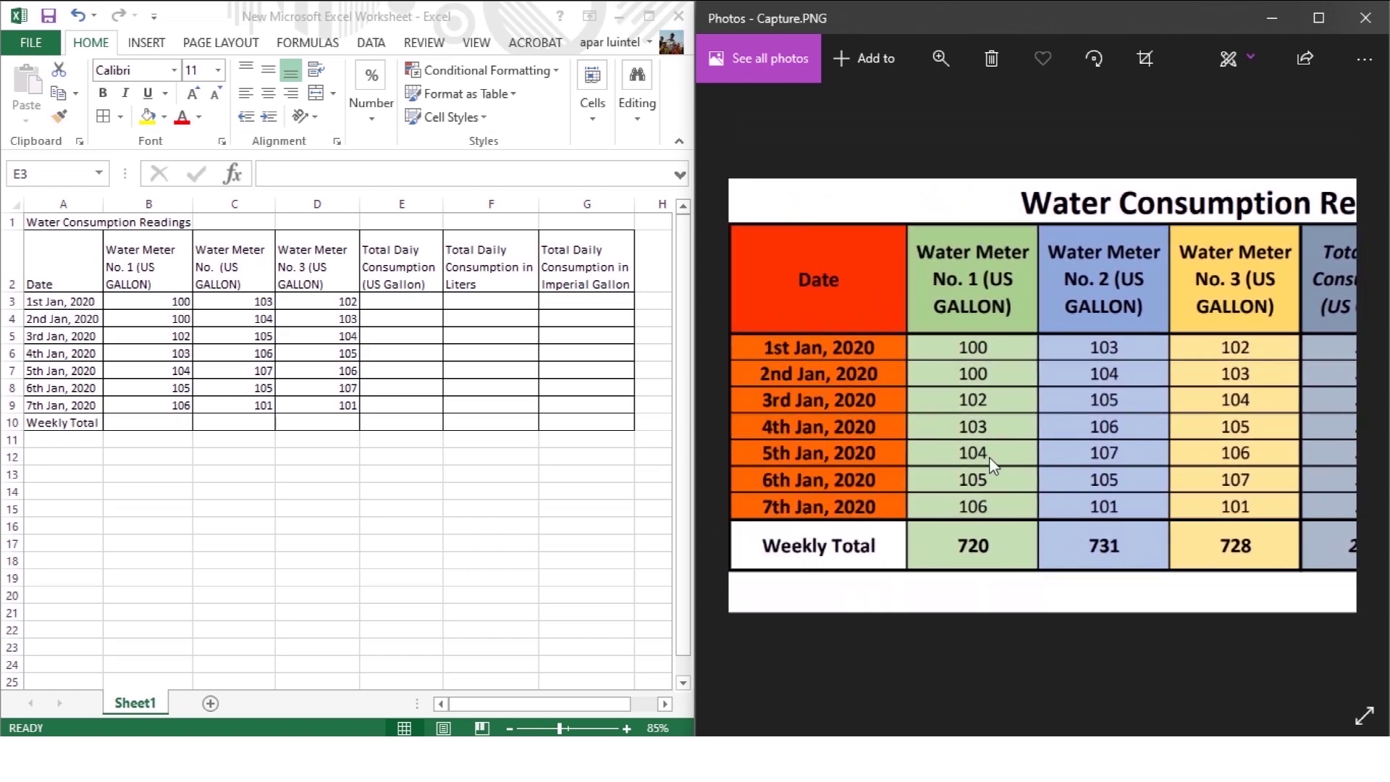
{"action": "left_click", "coordinate": [162, 426]}
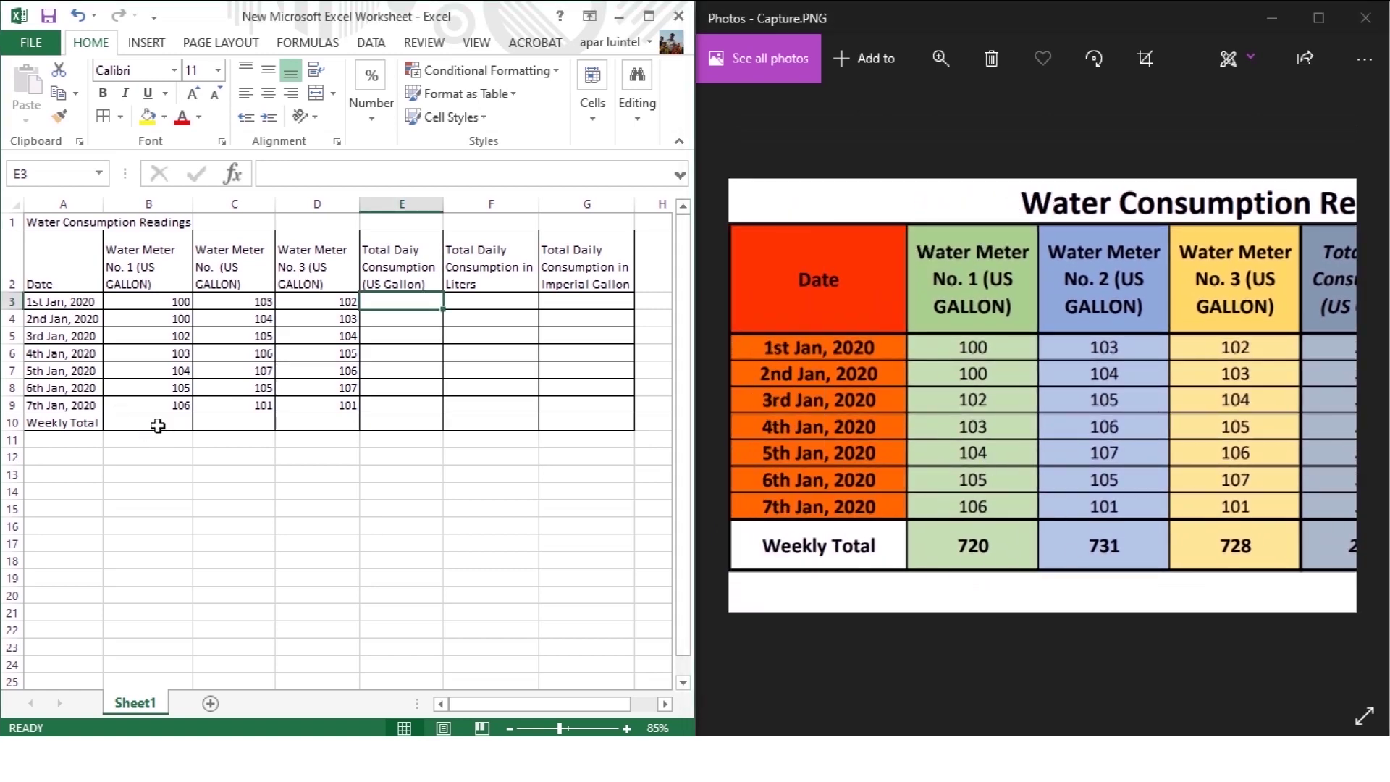
{"action": "left_click", "coordinate": [286, 421]}
{"action": "left_click", "coordinate": [169, 418]}
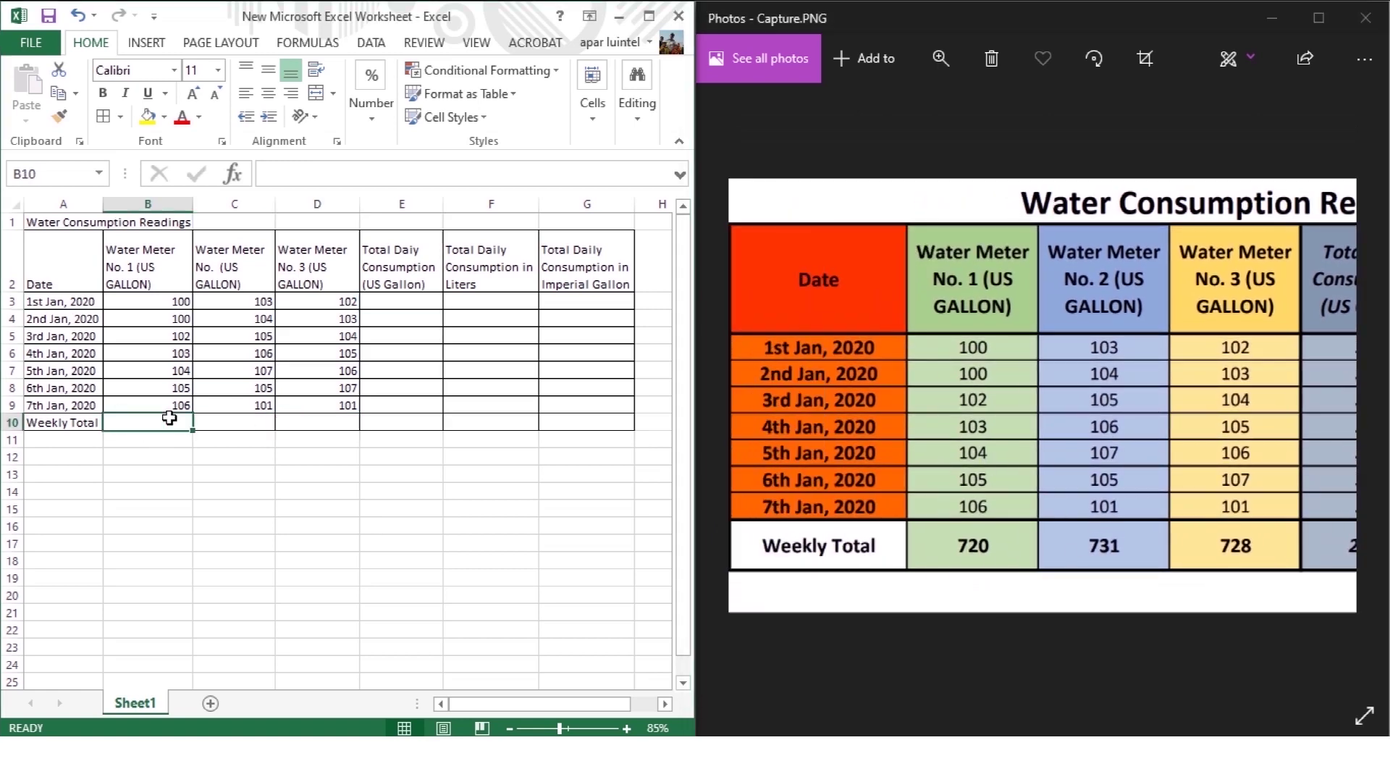
{"action": "left_click", "coordinate": [160, 301]}
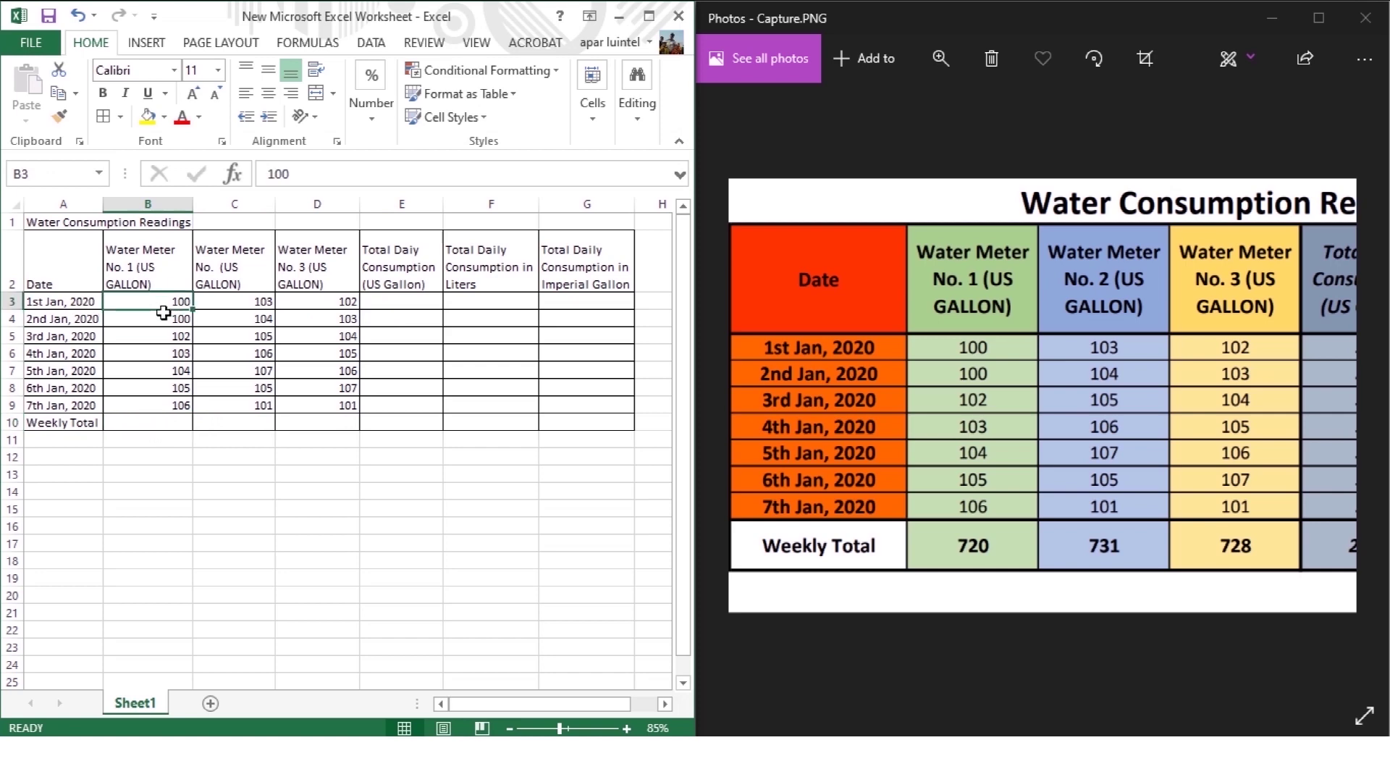
{"action": "left_click_drag", "start_coordinate": [163, 312], "coordinate": [165, 420]}
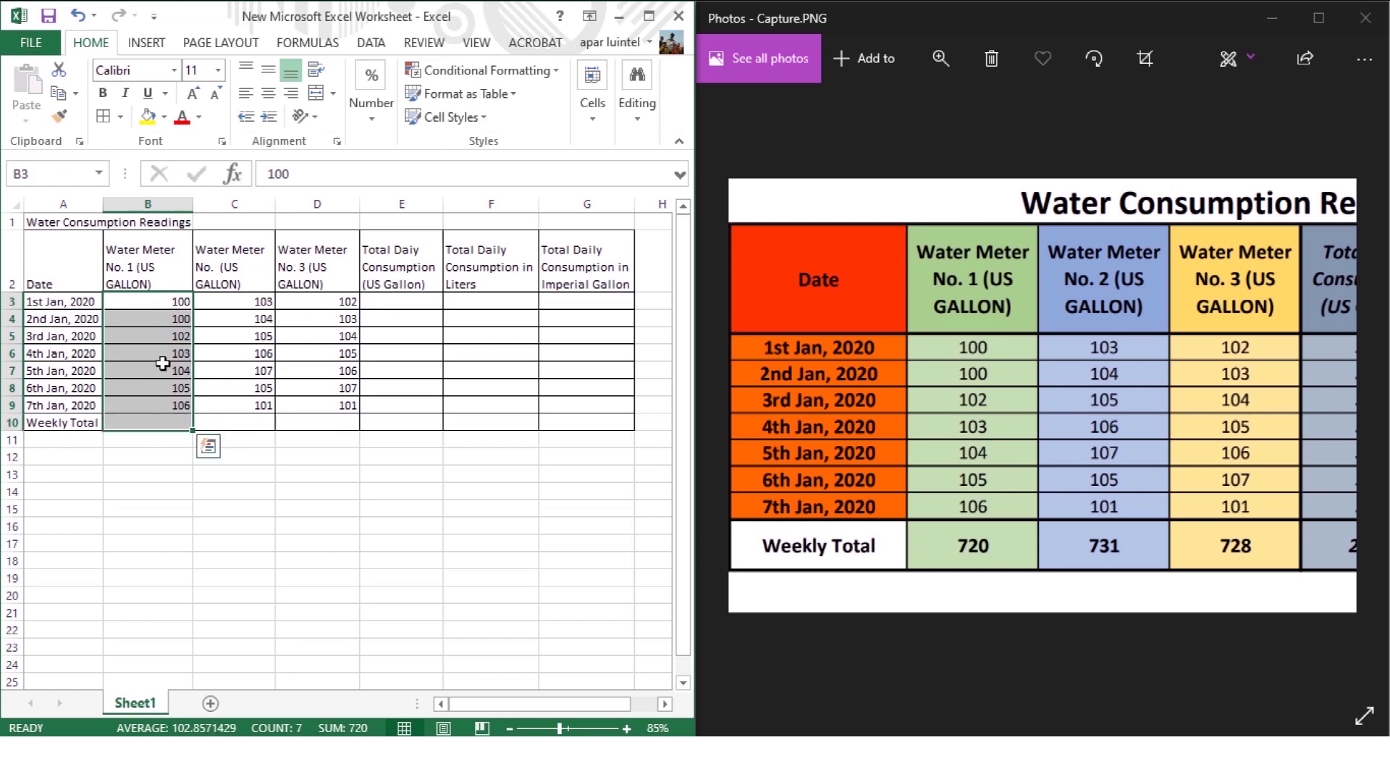
AutoSum meter 1's readings into B10's Weekly Total, giving 720.
{"action": "left_click_drag", "start_coordinate": [695, 257], "coordinate": [847, 257]}
{"action": "scroll", "coordinate": [992, 366], "scroll_direction": "up", "scroll_amount": 3}
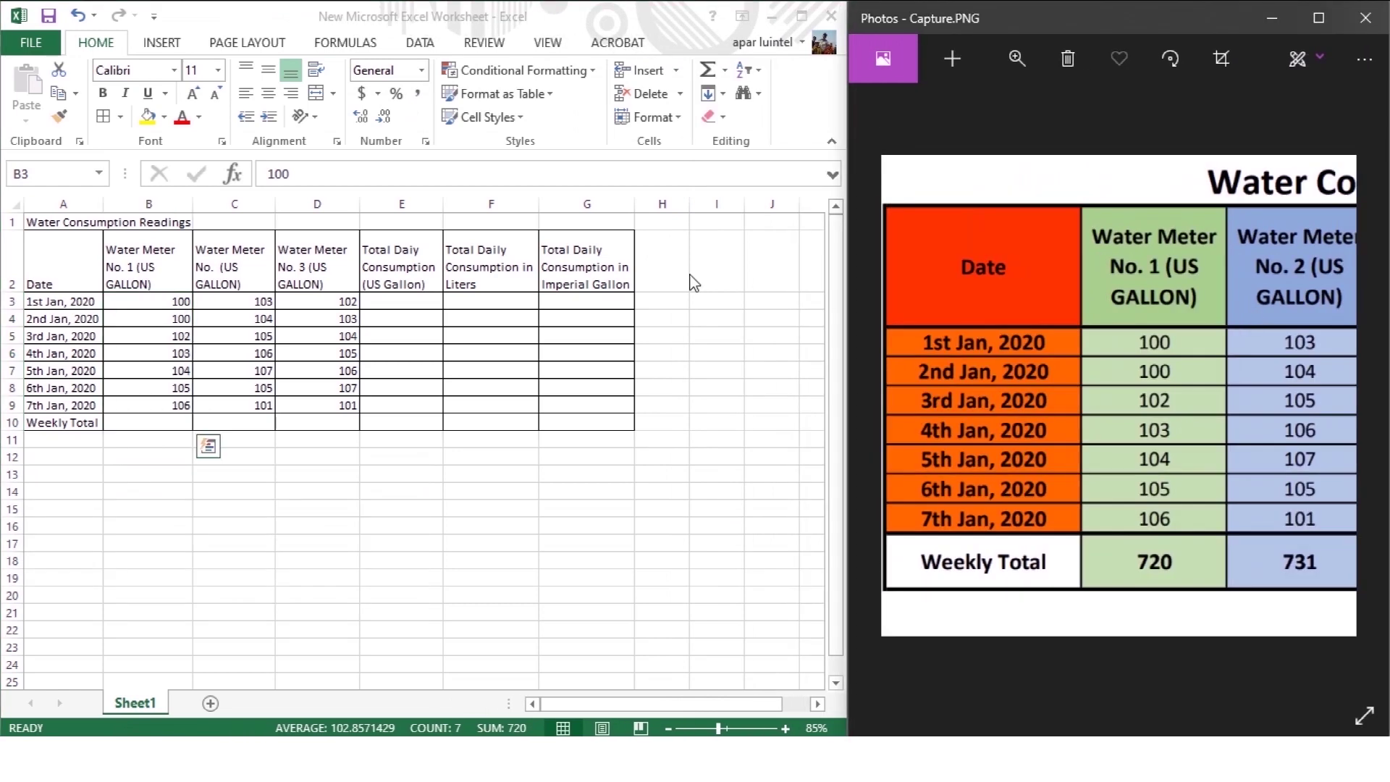
{"action": "left_click", "coordinate": [707, 72]}
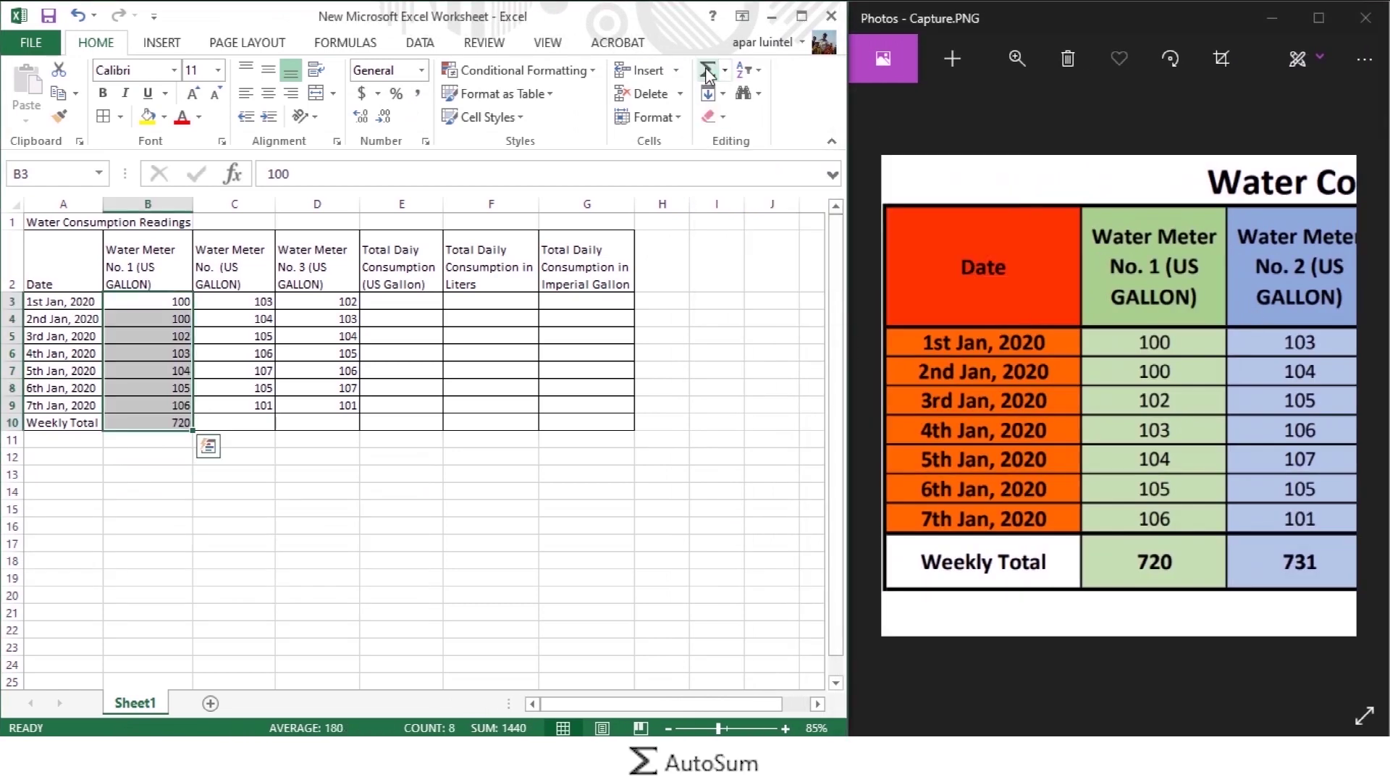
{"action": "left_click", "coordinate": [304, 443]}
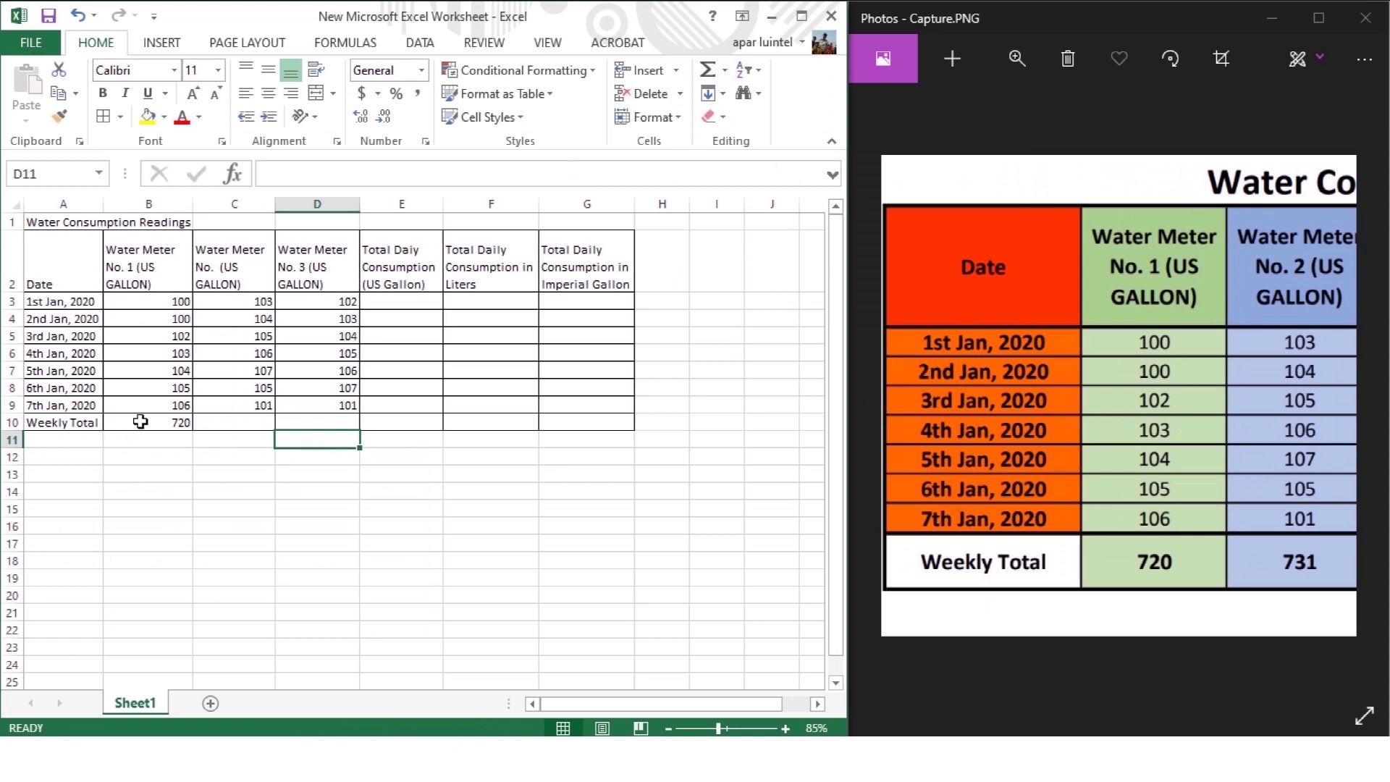
{"action": "double_click", "coordinate": [140, 422]}
{"action": "left_click", "coordinate": [317, 543]}
{"action": "key", "text": "BackSpace"}
{"action": "key", "text": "BackSpace"}
{"action": "key", "text": "BackSpace"}
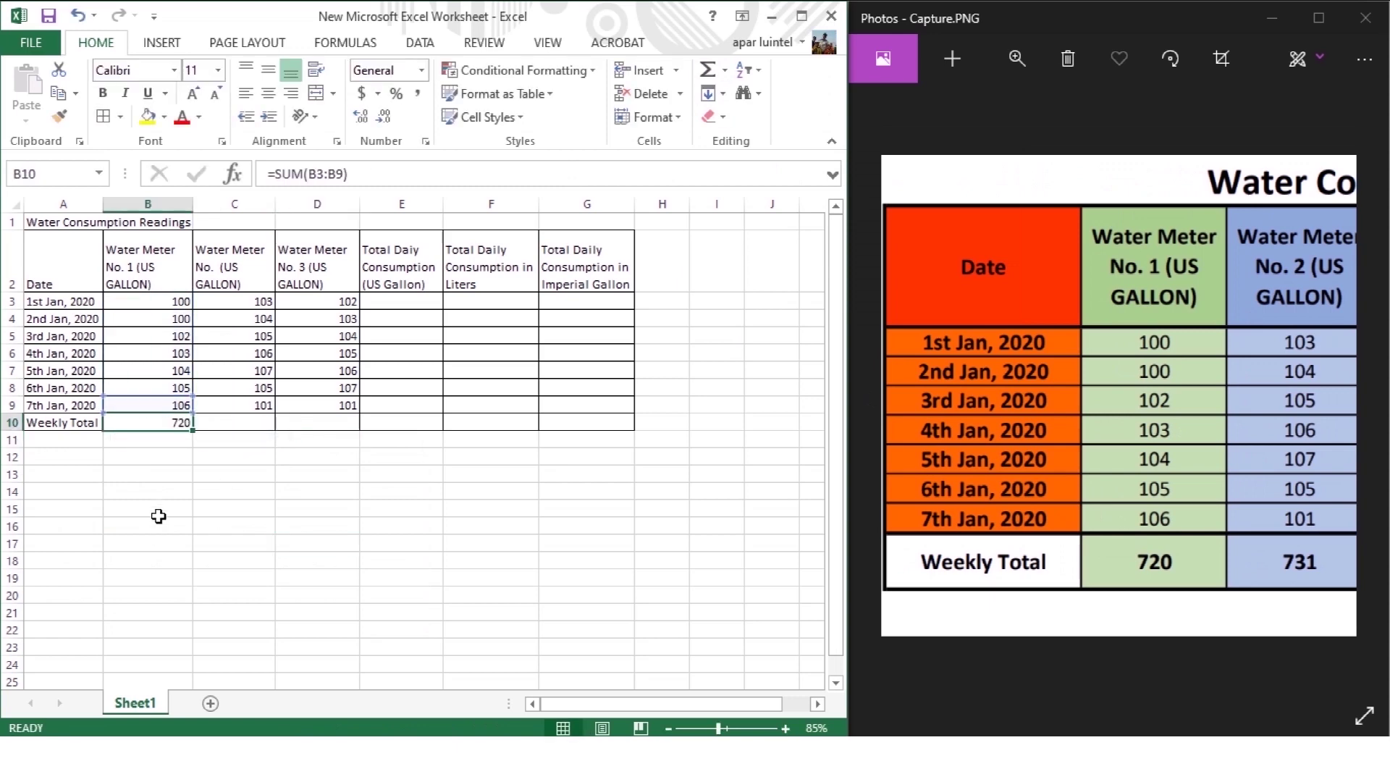
{"action": "left_click", "coordinate": [157, 422]}
{"action": "left_click", "coordinate": [156, 422]}
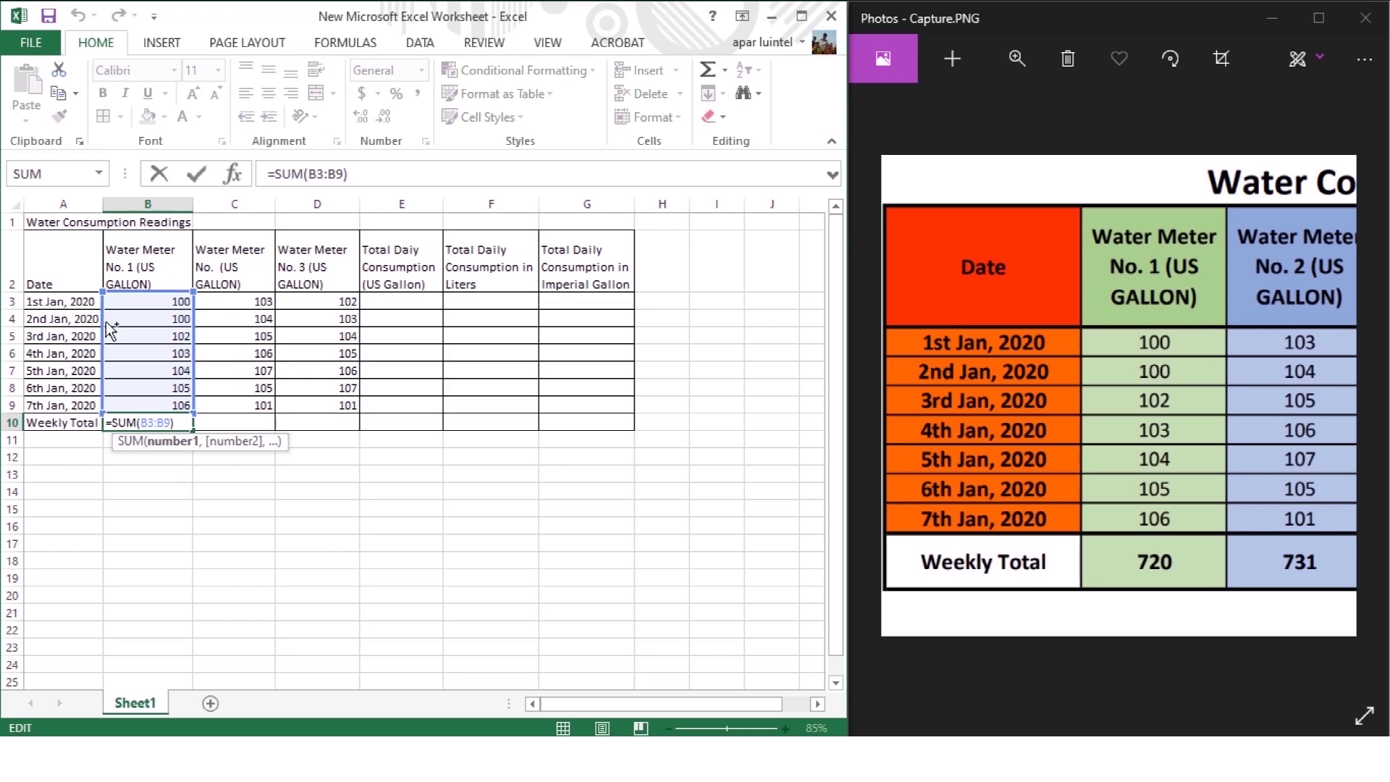
{"action": "key", "text": "ctrl+Return"}
Fill B10's SUM formula right into C10, giving 731.
{"action": "scroll", "coordinate": [273, 502], "scroll_direction": "up", "scroll_amount": 2}
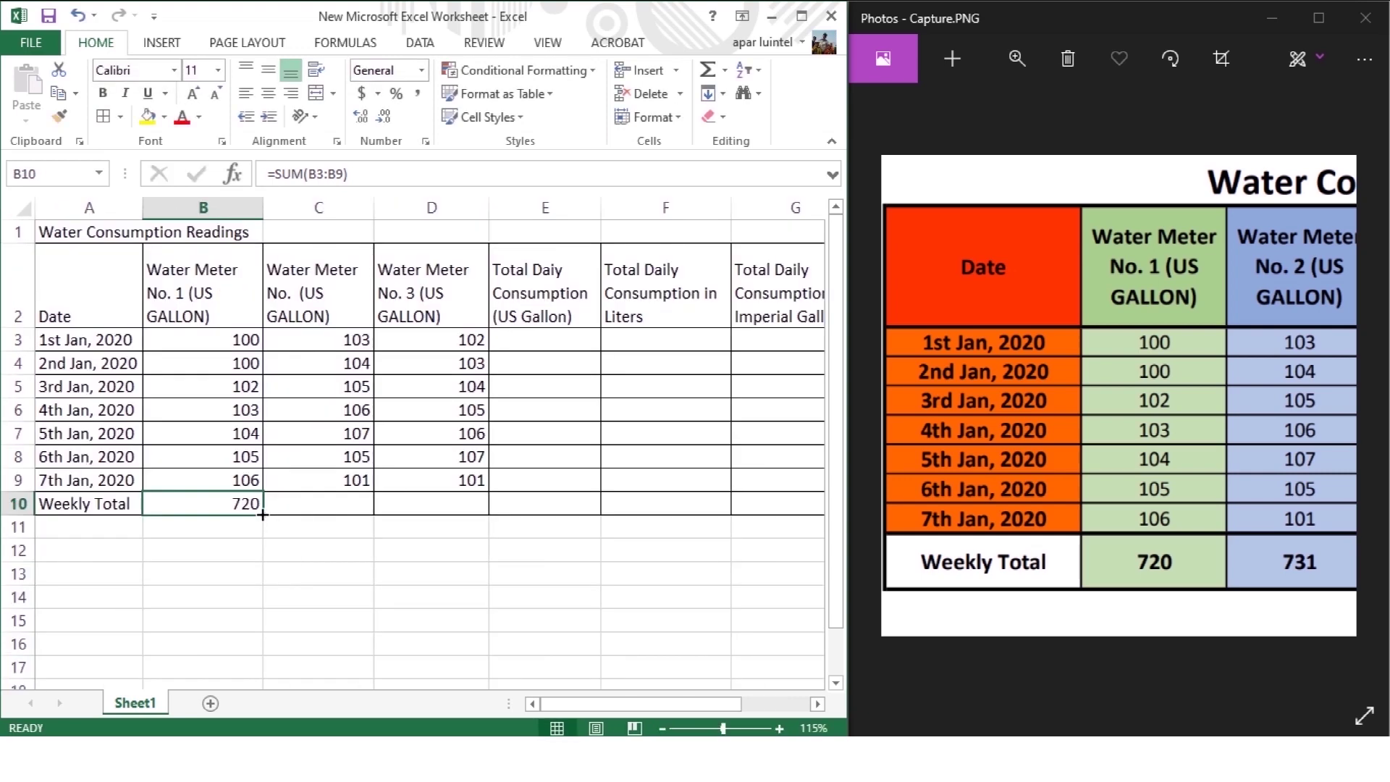
{"action": "left_click_drag", "start_coordinate": [262, 512], "coordinate": [352, 515]}
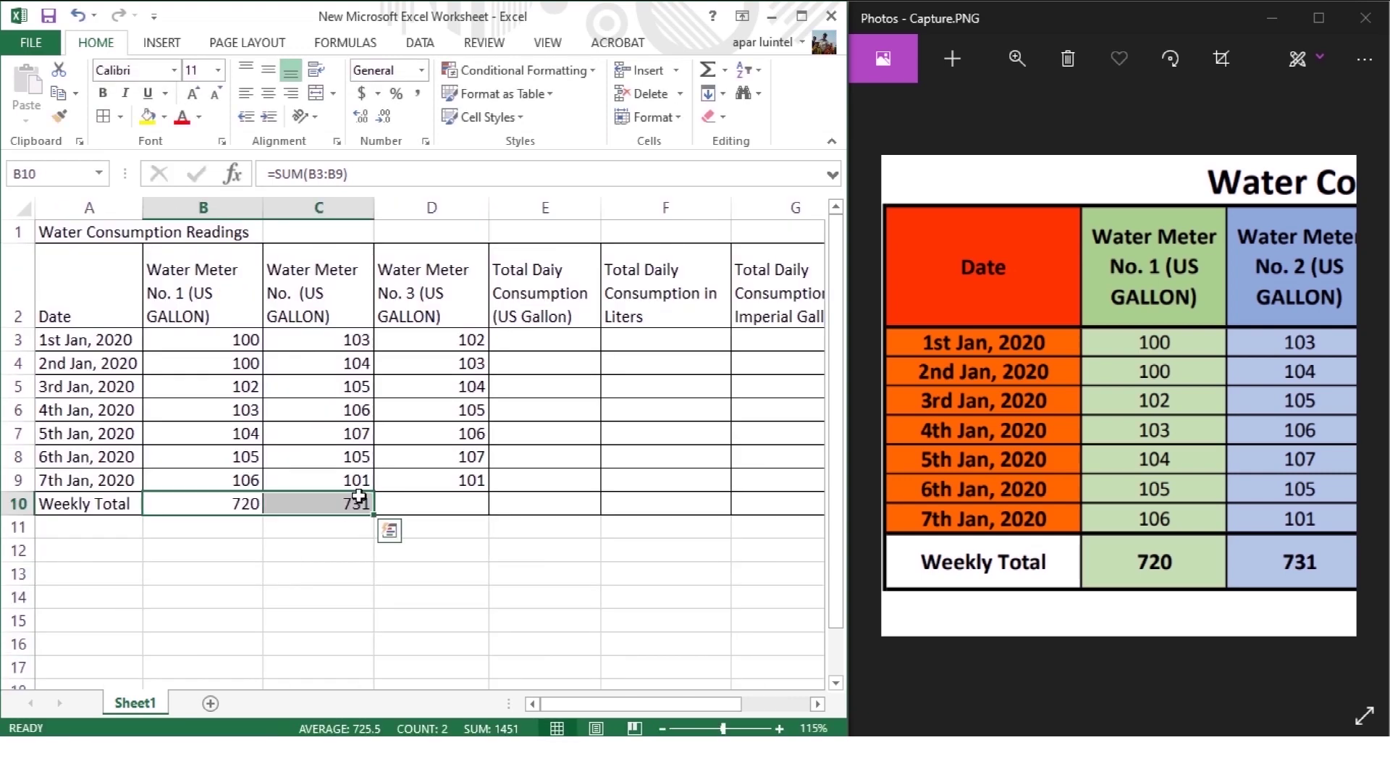
{"action": "left_click", "coordinate": [352, 505]}
{"action": "double_click", "coordinate": [341, 502]}
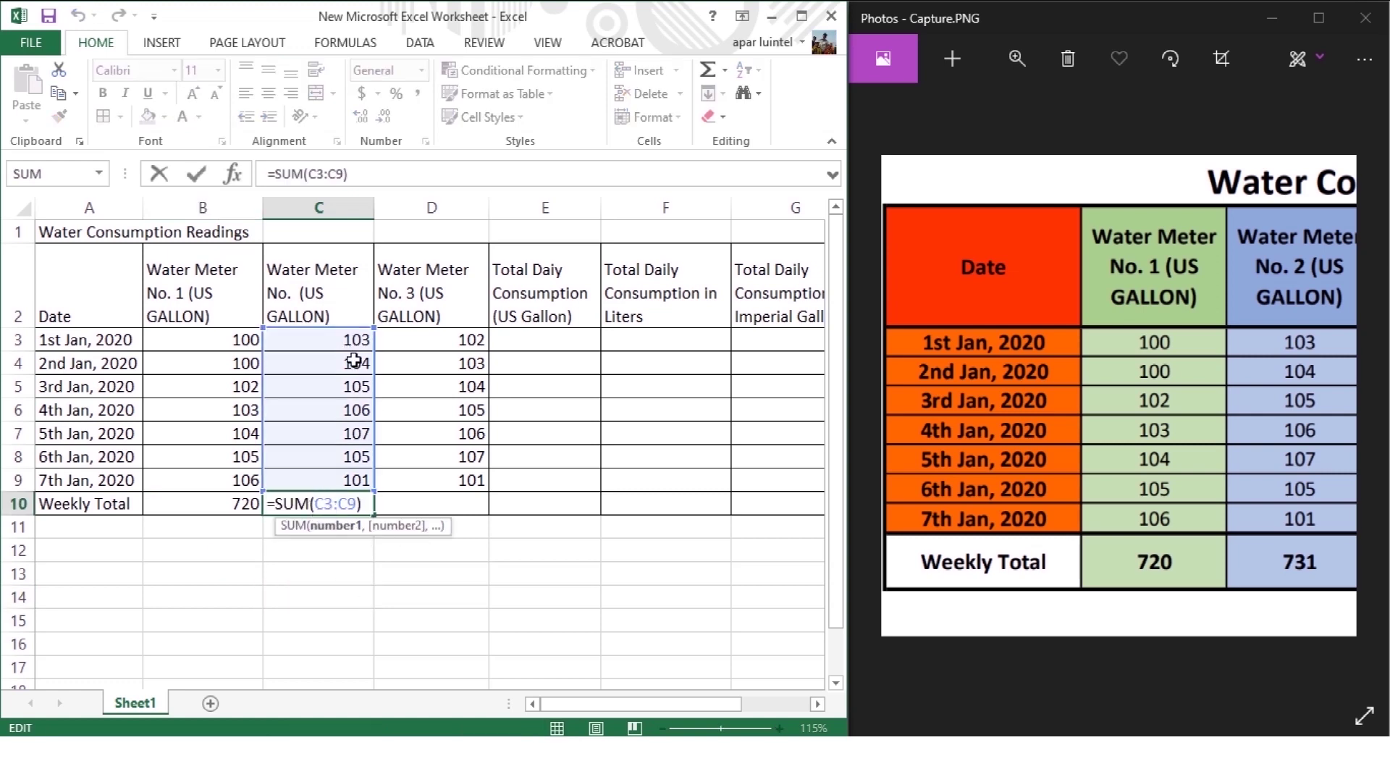
{"action": "key", "text": "Escape"}
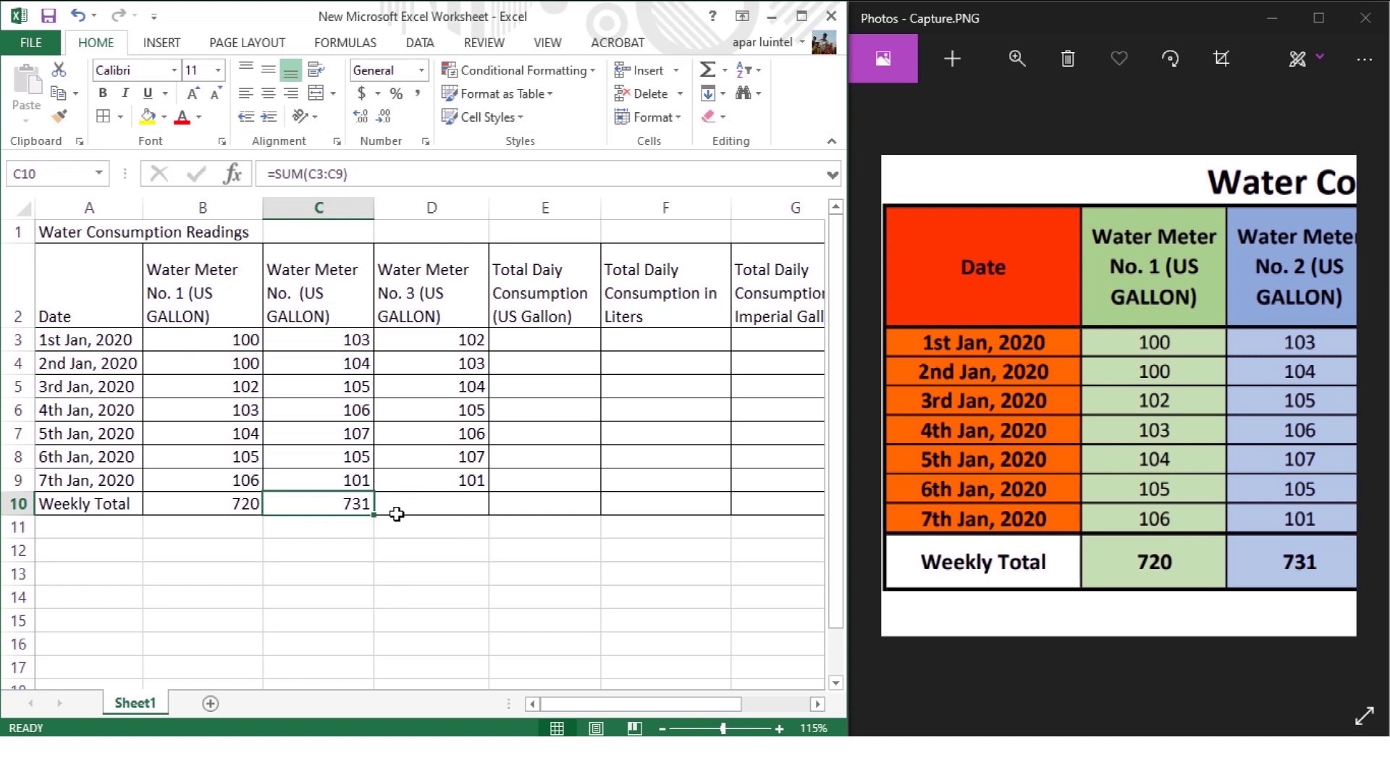
{"action": "left_click", "coordinate": [456, 506]}
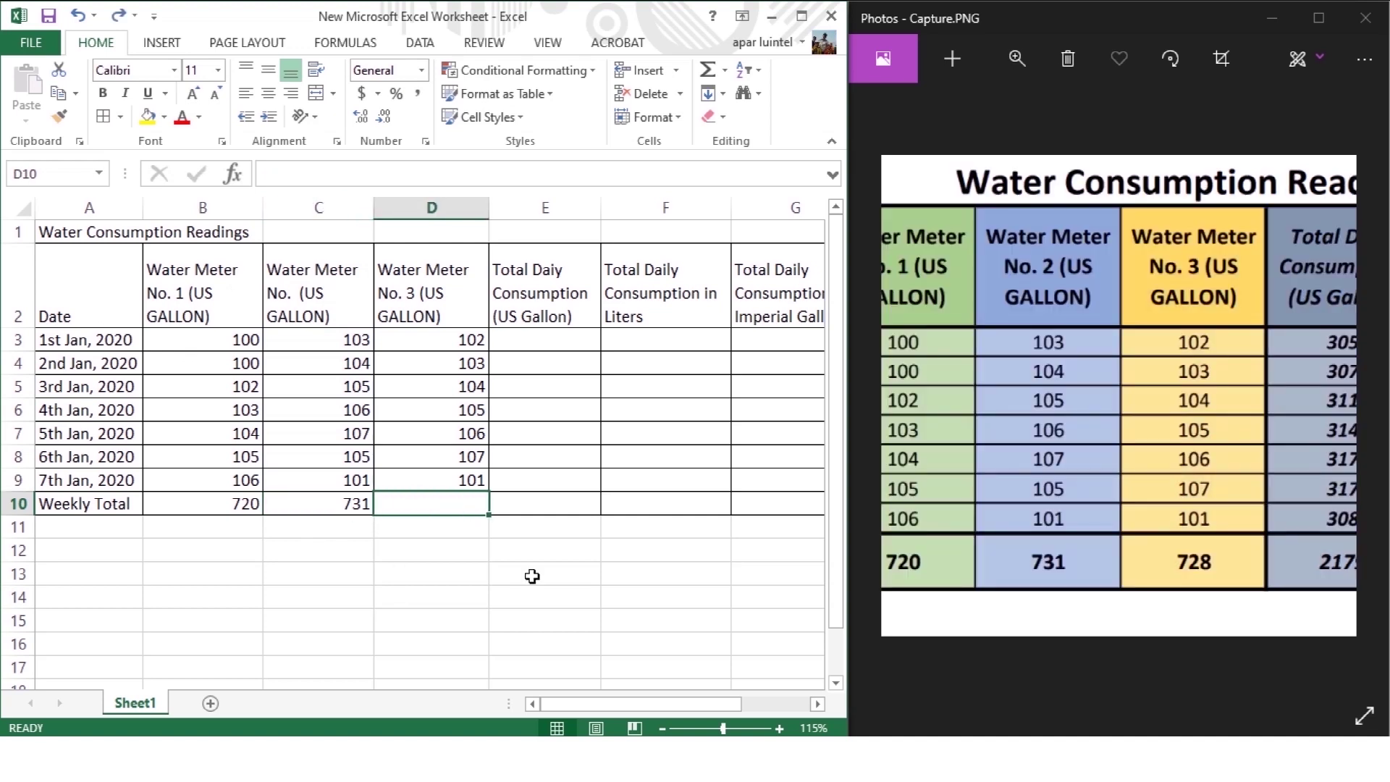
Enter =D3+D4+D5+D6+D7+D8+D9 in D10, giving a Weekly Total of 728.
{"action": "type", "text": "="}
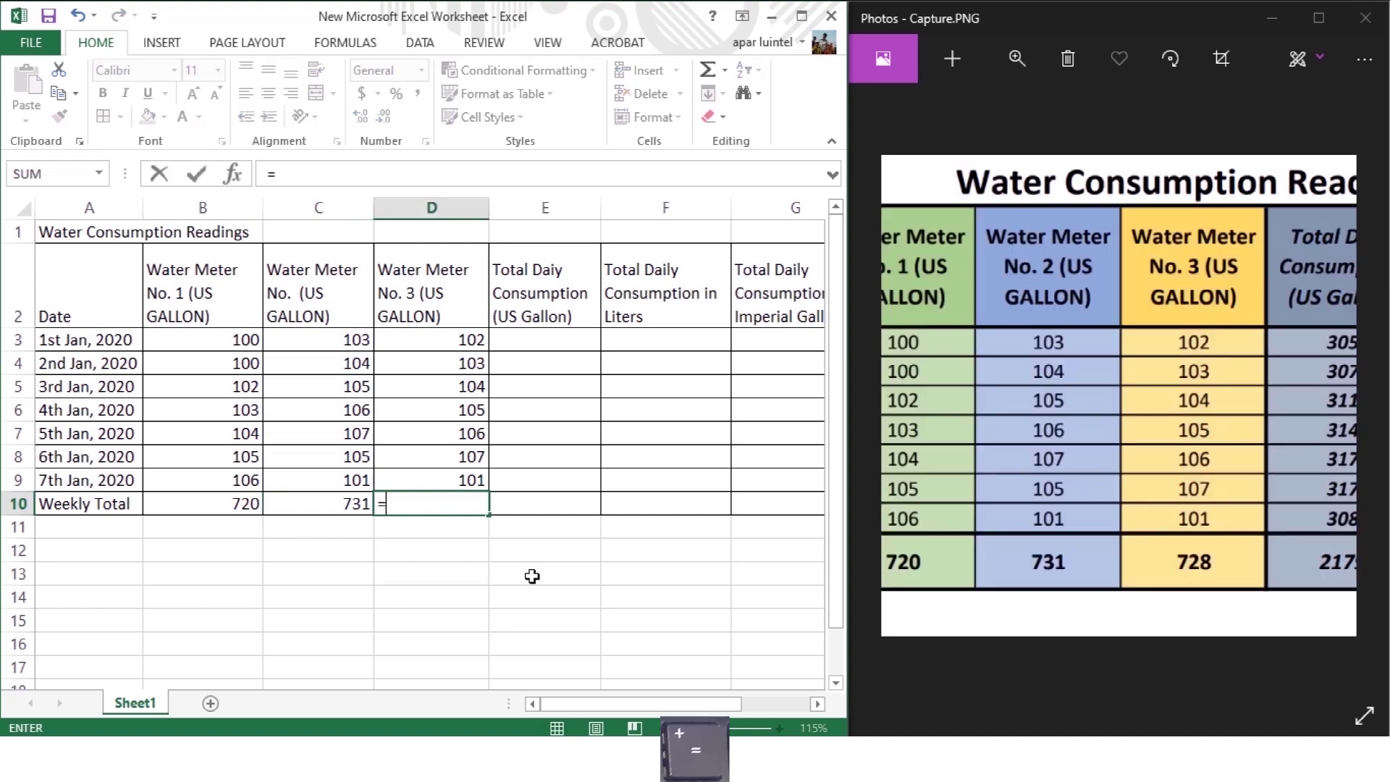
{"action": "left_click", "coordinate": [458, 342]}
{"action": "type", "text": "+"}
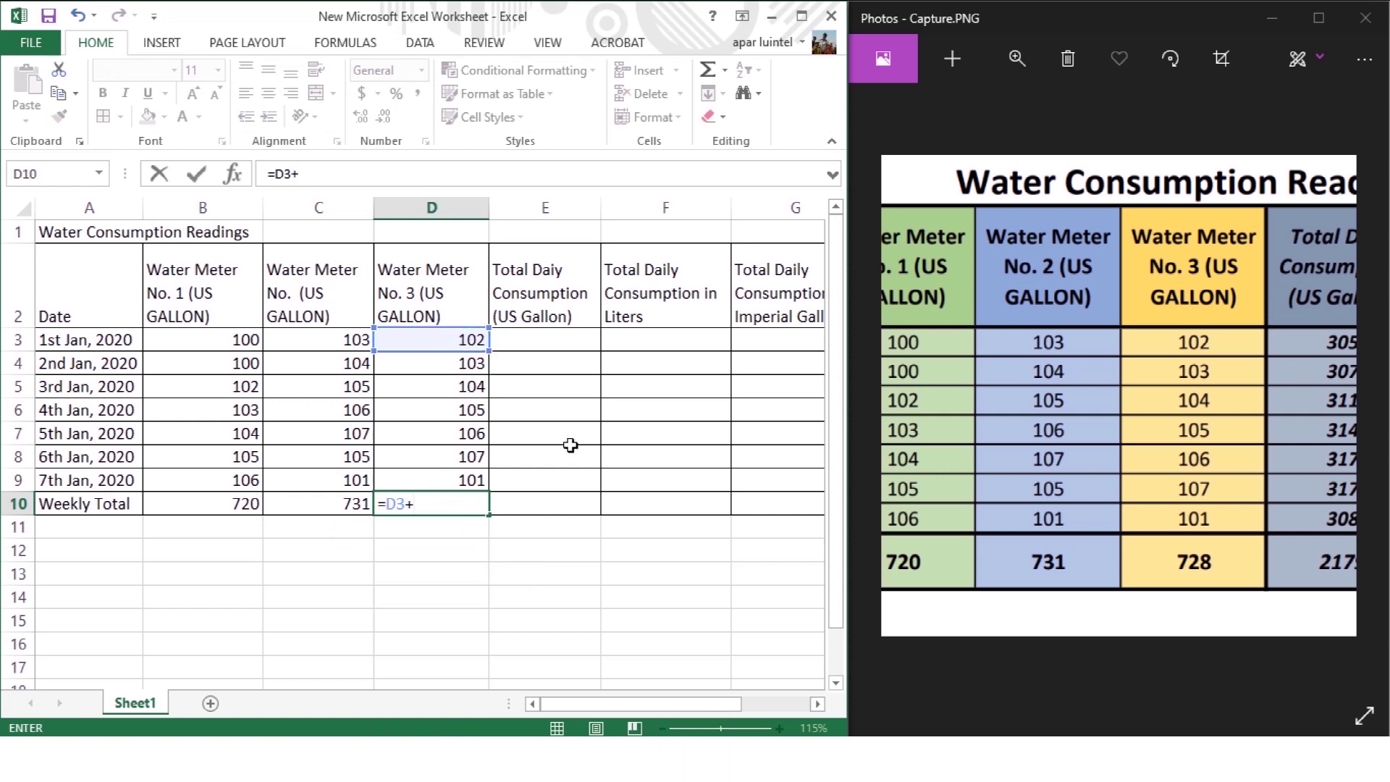
{"action": "left_click", "coordinate": [423, 362]}
{"action": "type", "text": "+"}
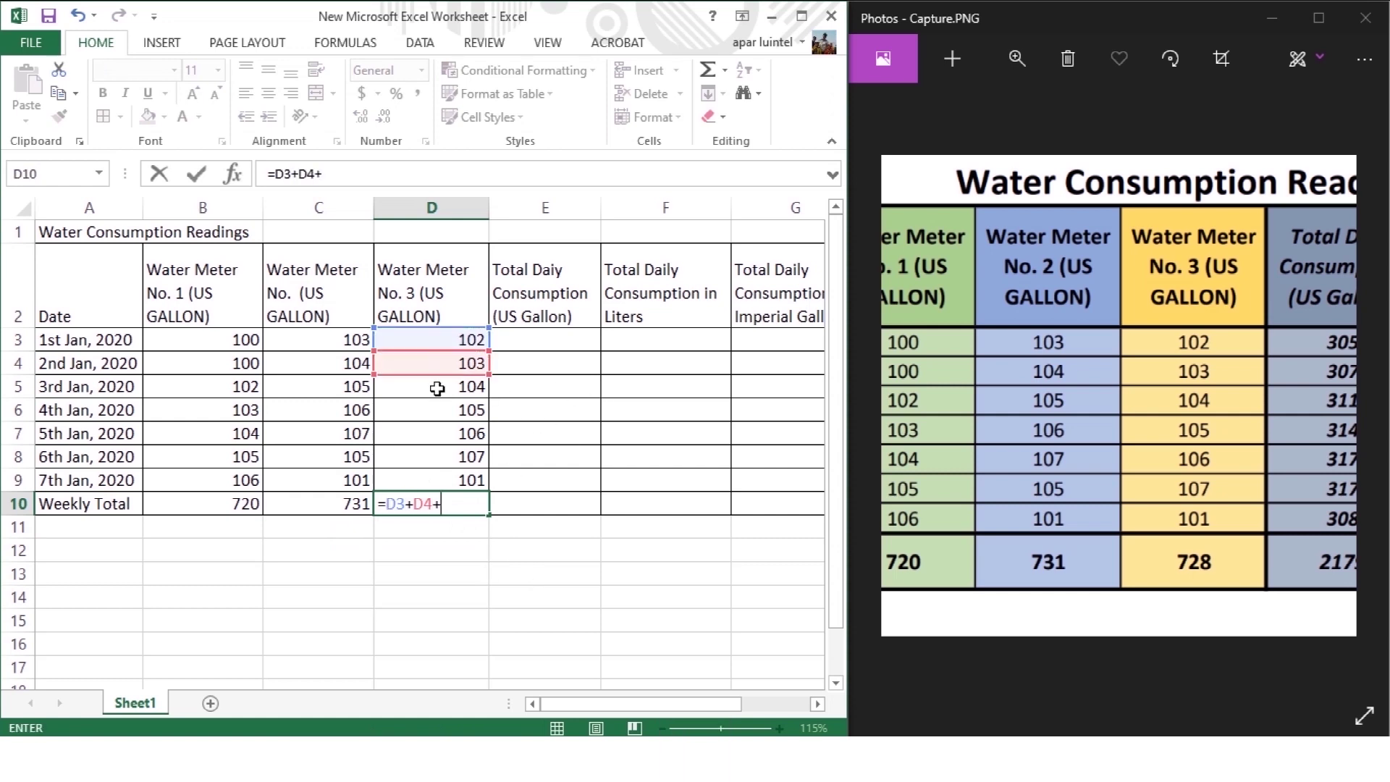
{"action": "left_click", "coordinate": [437, 388]}
{"action": "type", "text": "+"}
{"action": "left_click", "coordinate": [436, 419]}
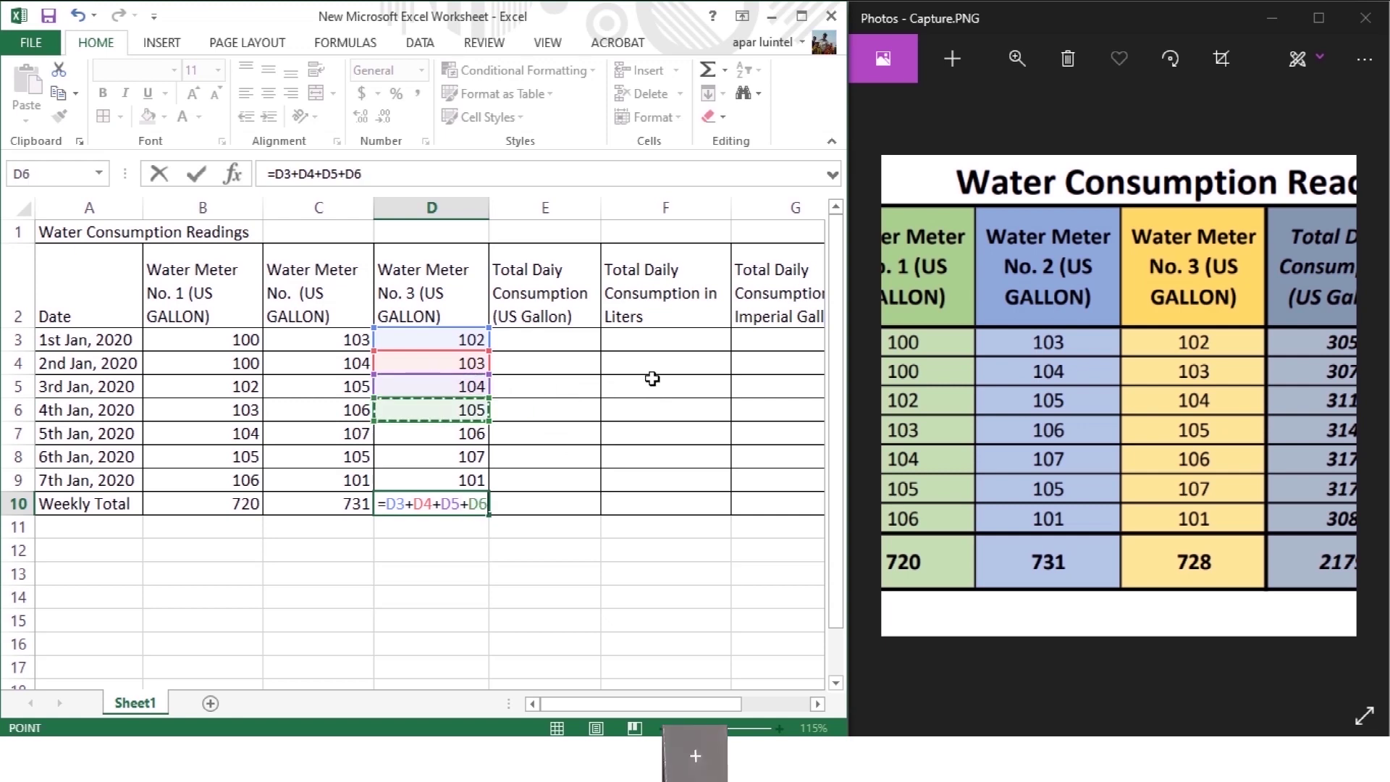
{"action": "type", "text": "+"}
{"action": "left_click", "coordinate": [480, 433]}
{"action": "type", "text": "+"}
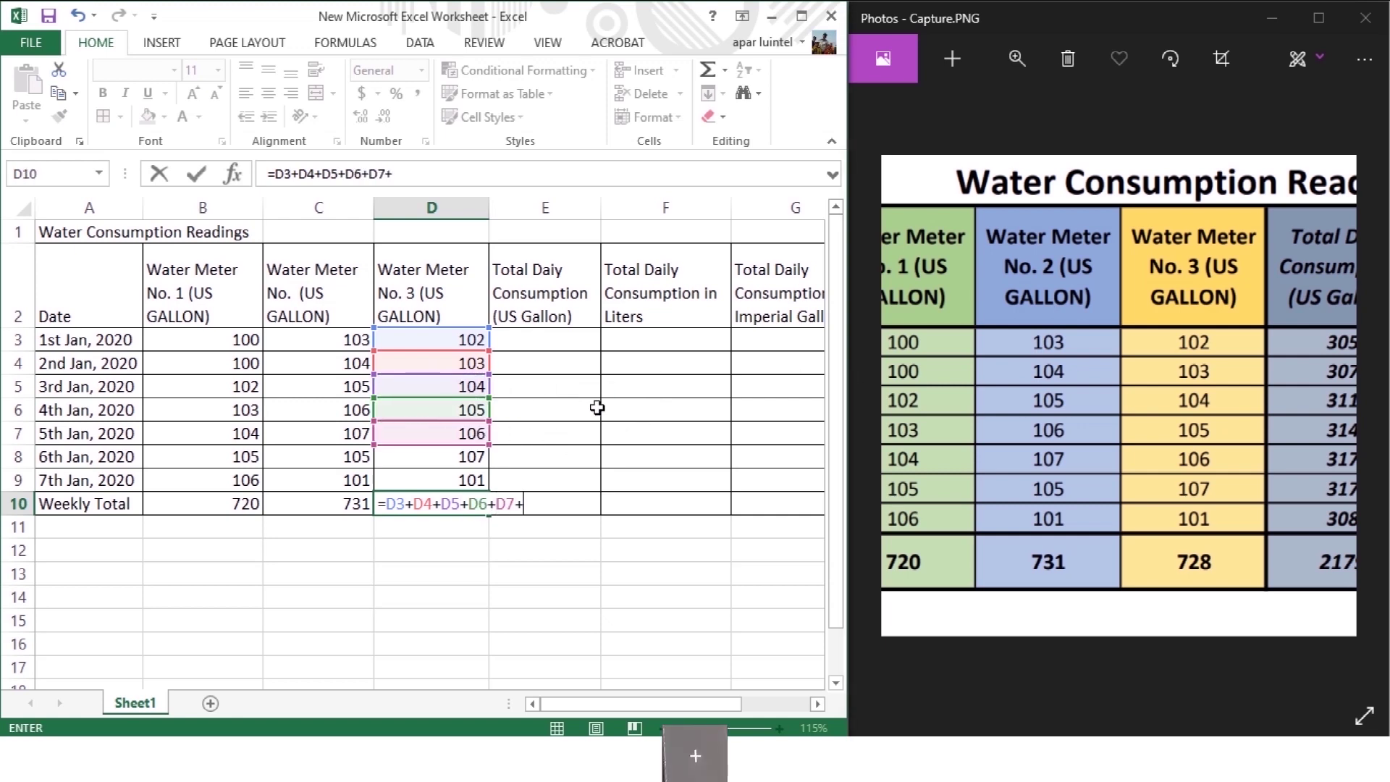
{"action": "left_click", "coordinate": [442, 456]}
{"action": "type", "text": "+"}
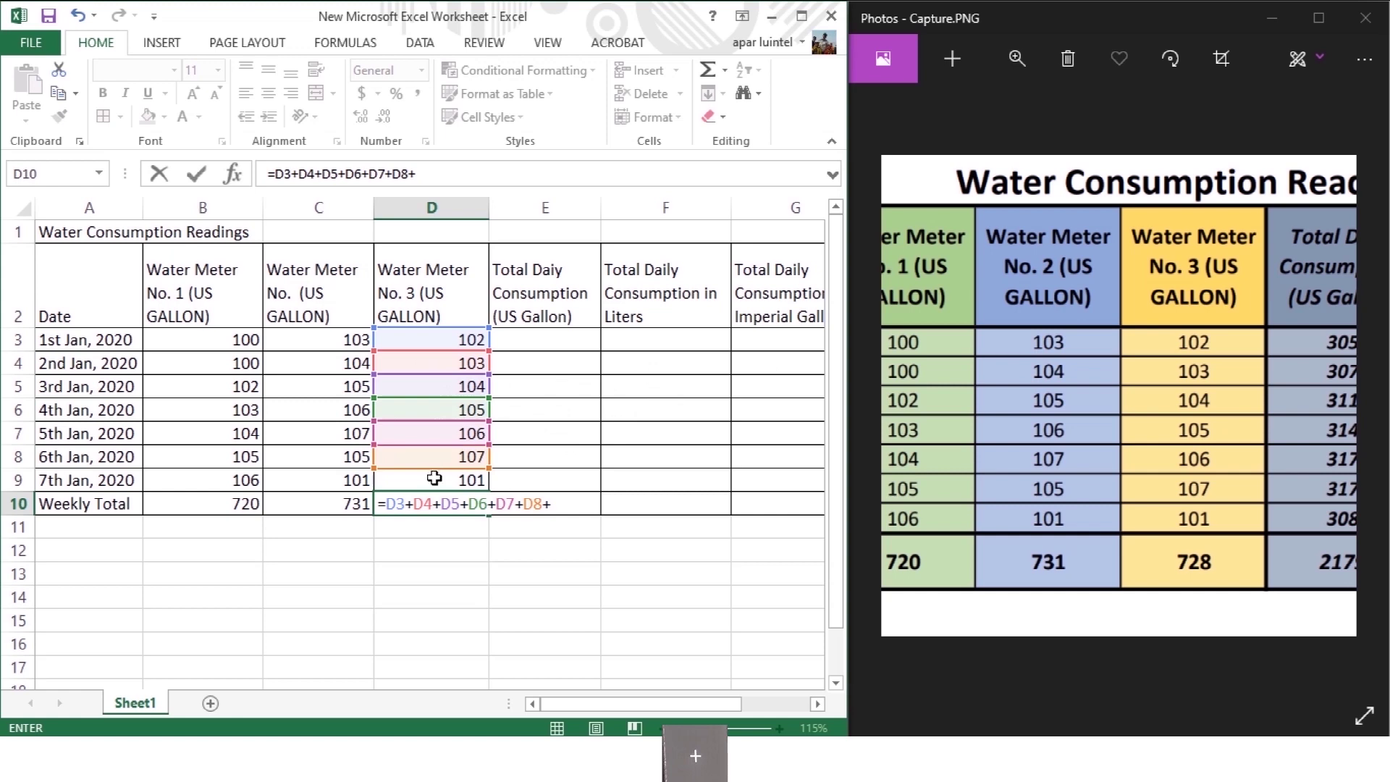
{"action": "left_click", "coordinate": [435, 479]}
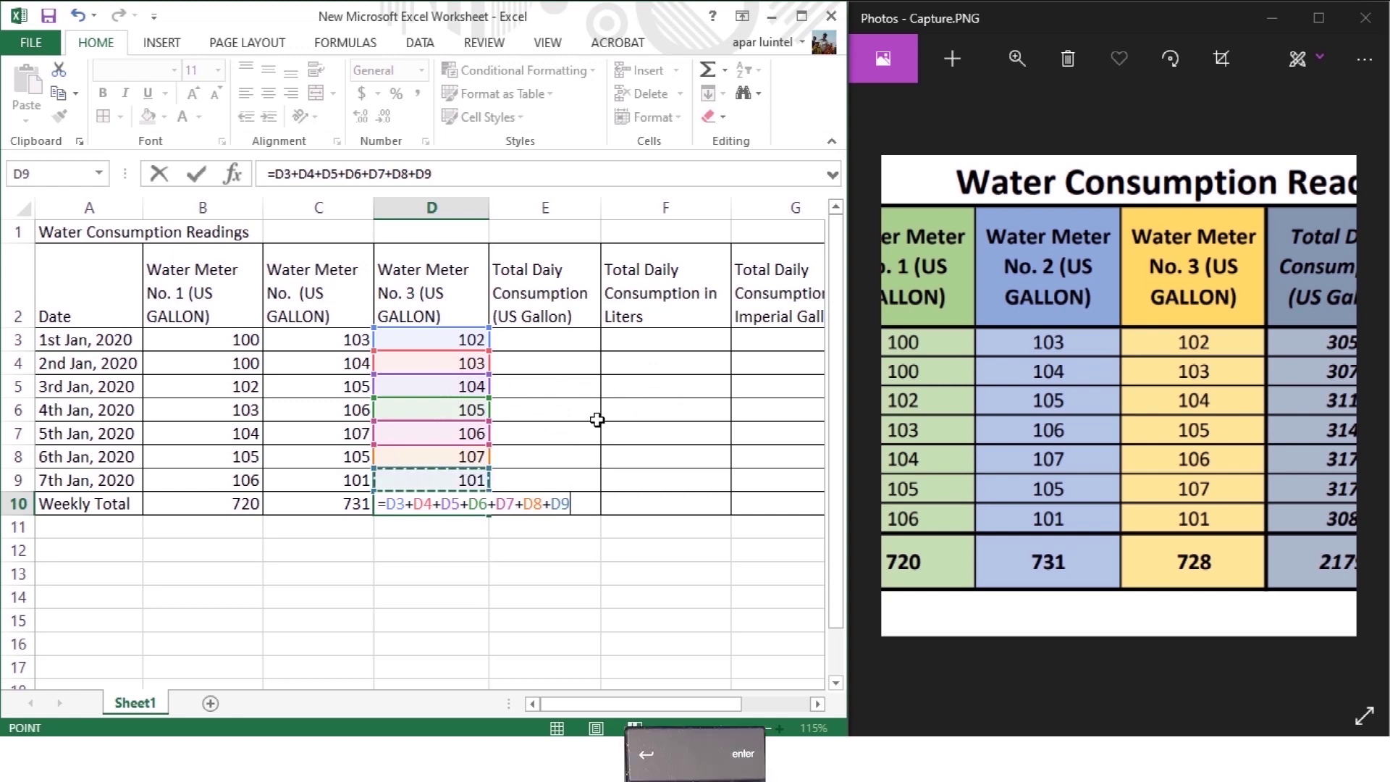
{"action": "key", "text": "Return"}
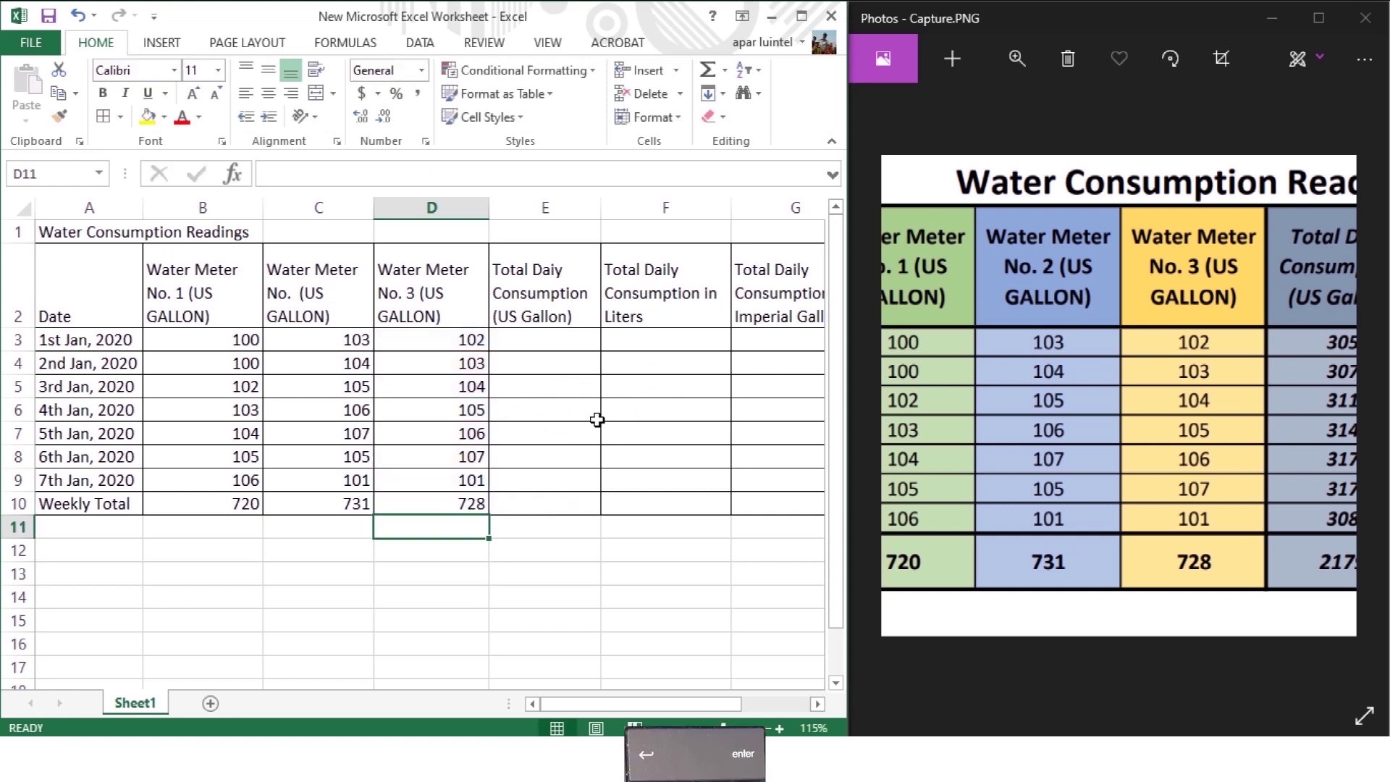
Review the D10 and C10 total formulas, leaving them unchanged.
{"action": "double_click", "coordinate": [463, 506]}
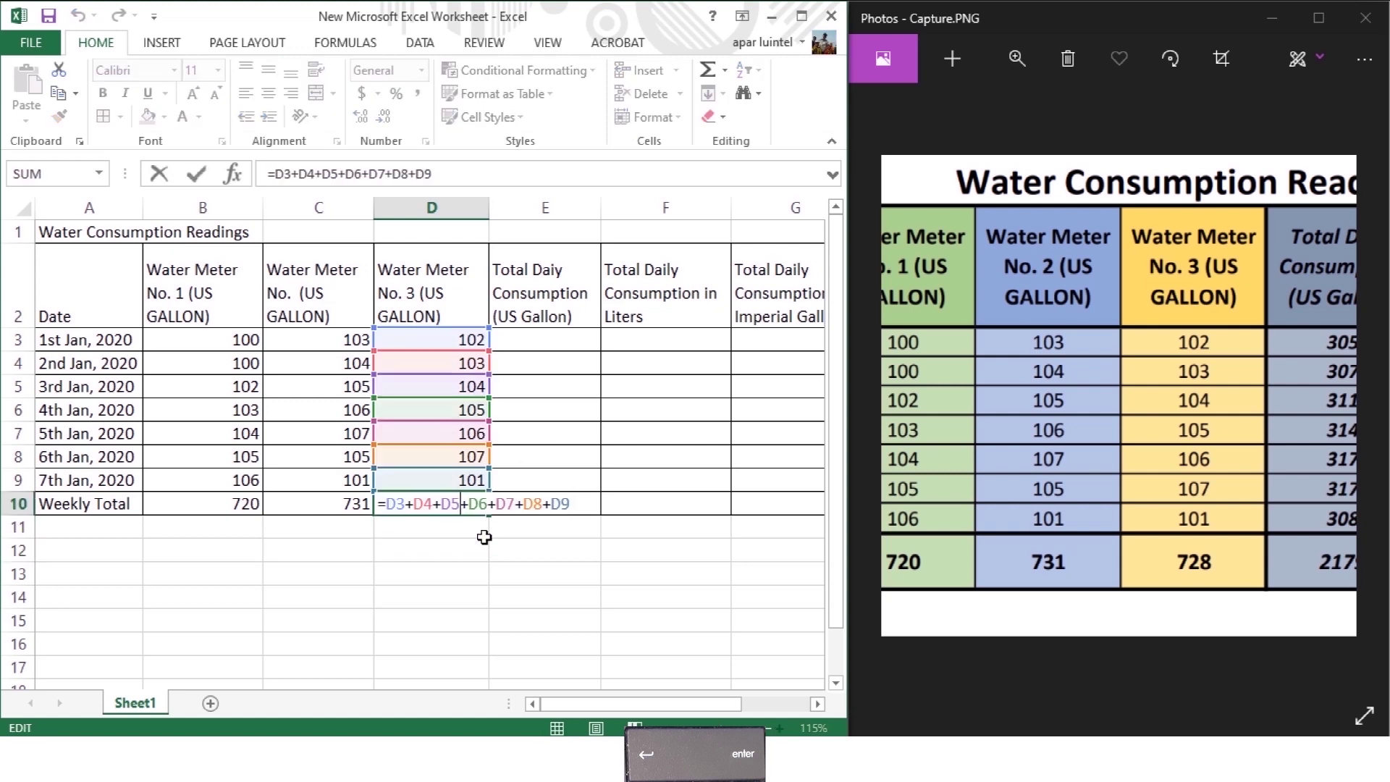
{"action": "key", "text": "Escape"}
{"action": "double_click", "coordinate": [338, 507]}
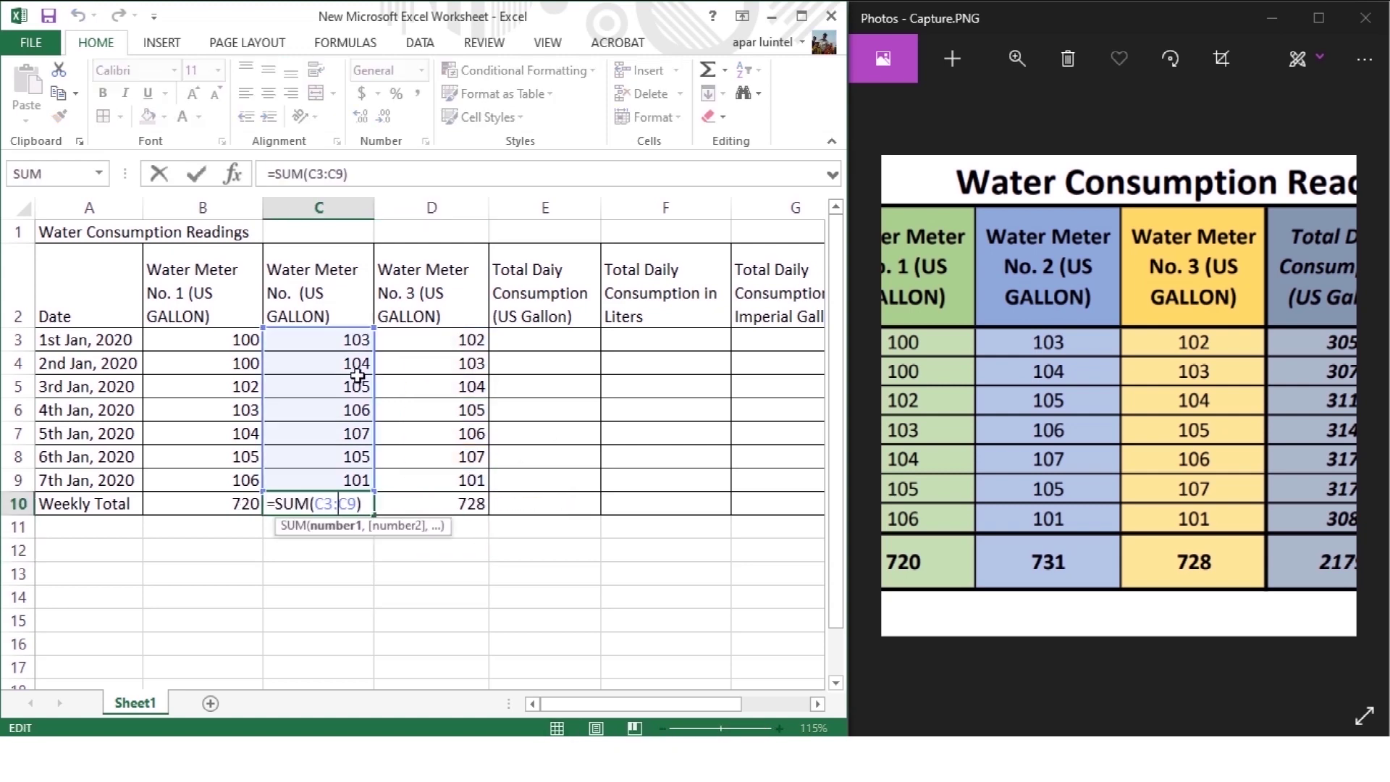
{"action": "left_click", "coordinate": [430, 505]}
{"action": "key", "text": "Escape"}
{"action": "left_click", "coordinate": [430, 505]}
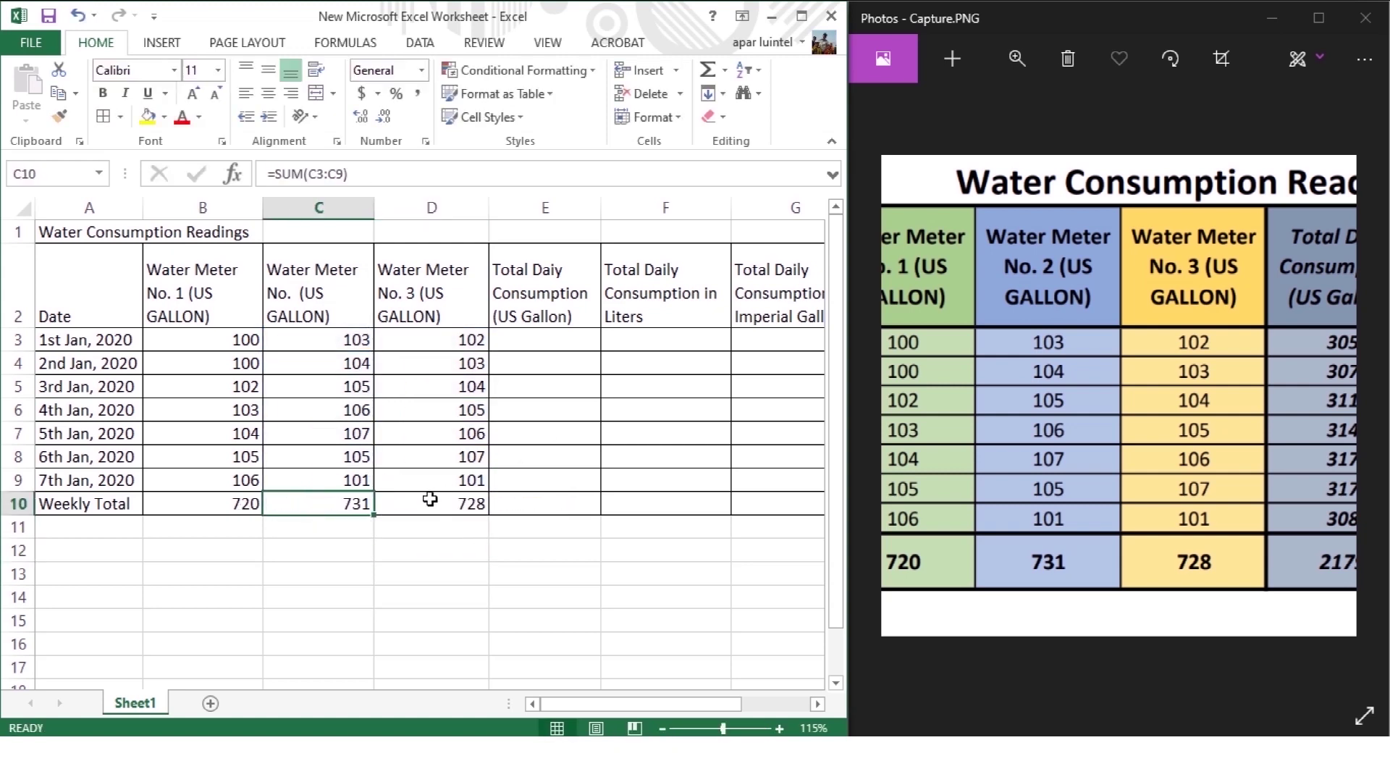
{"action": "left_click_drag", "start_coordinate": [1332, 288], "coordinate": [1072, 288]}
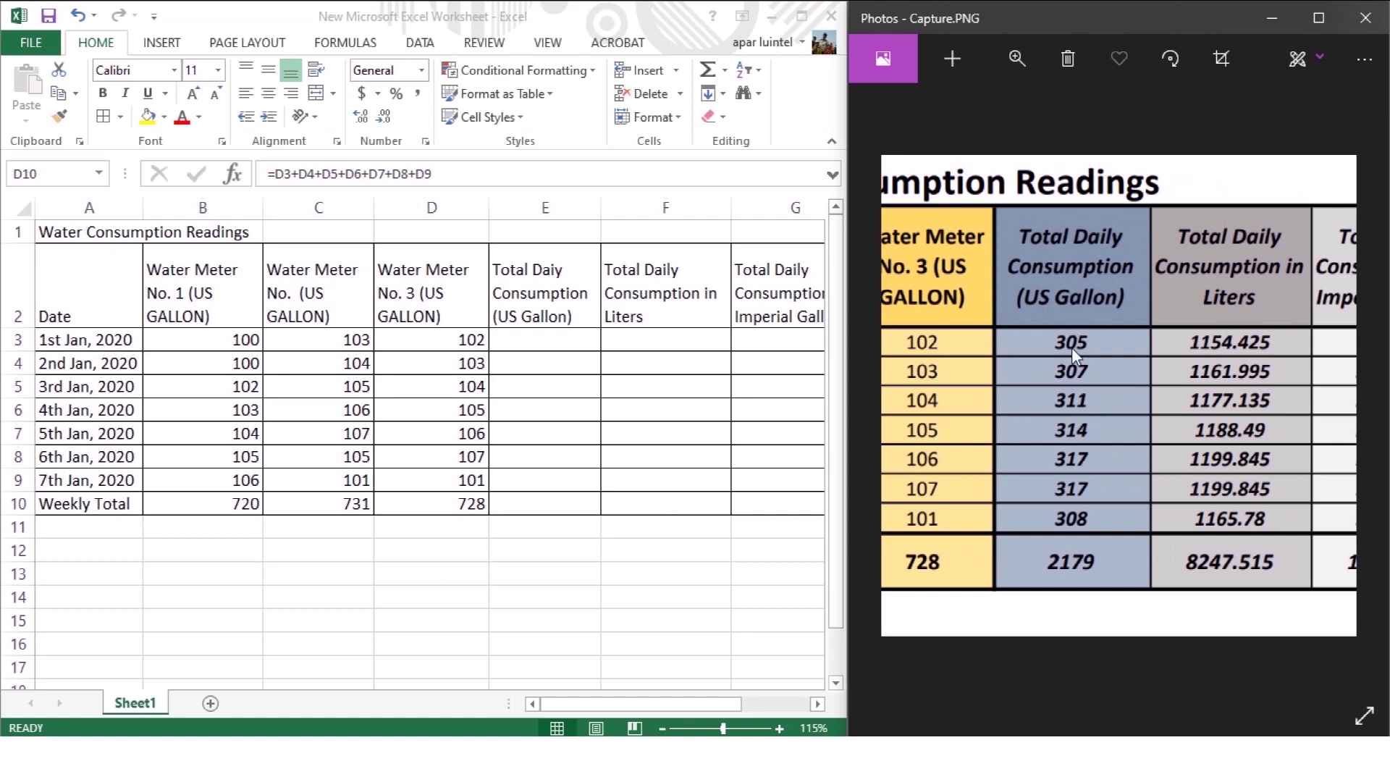
Enter =B3+C3+D3 in E3, giving 1st Jan's total of 305.
{"action": "left_click", "coordinate": [531, 347]}
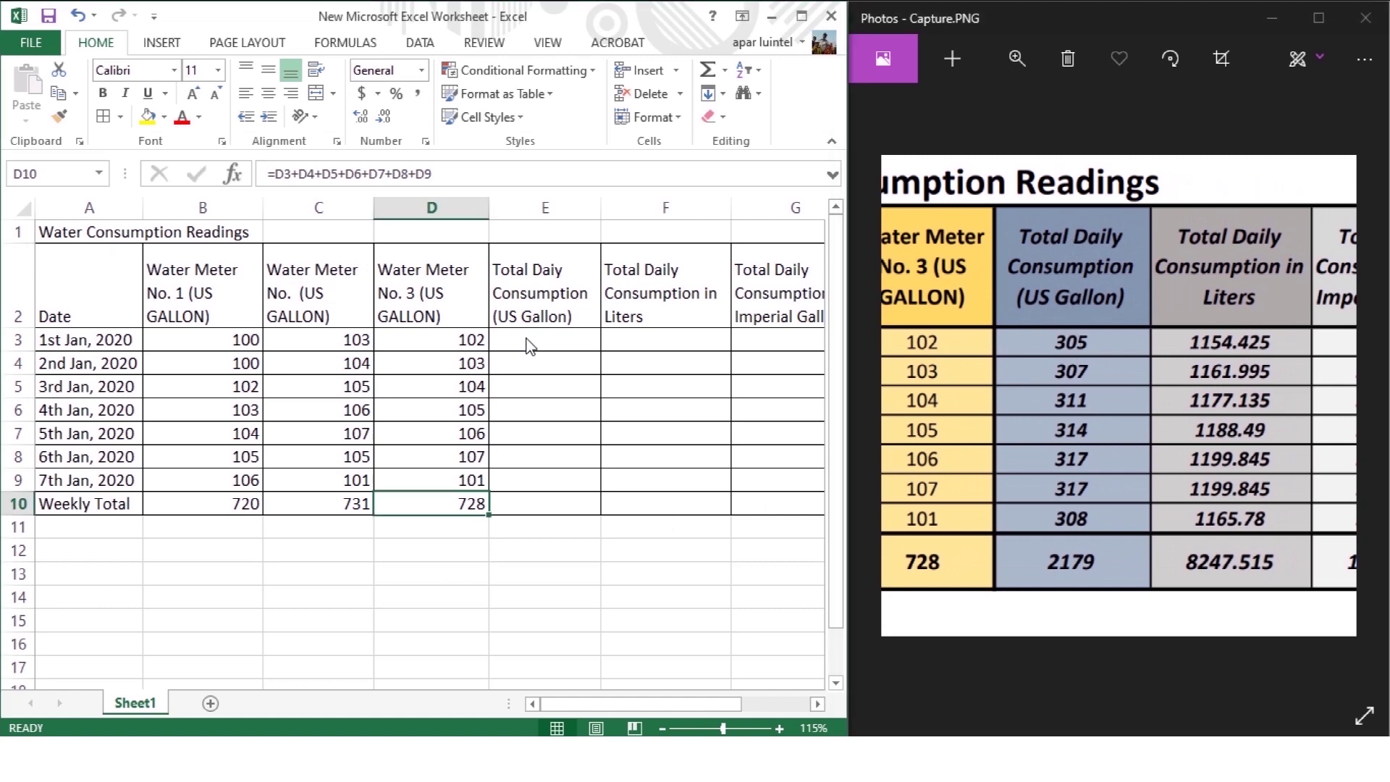
{"action": "left_click", "coordinate": [536, 344]}
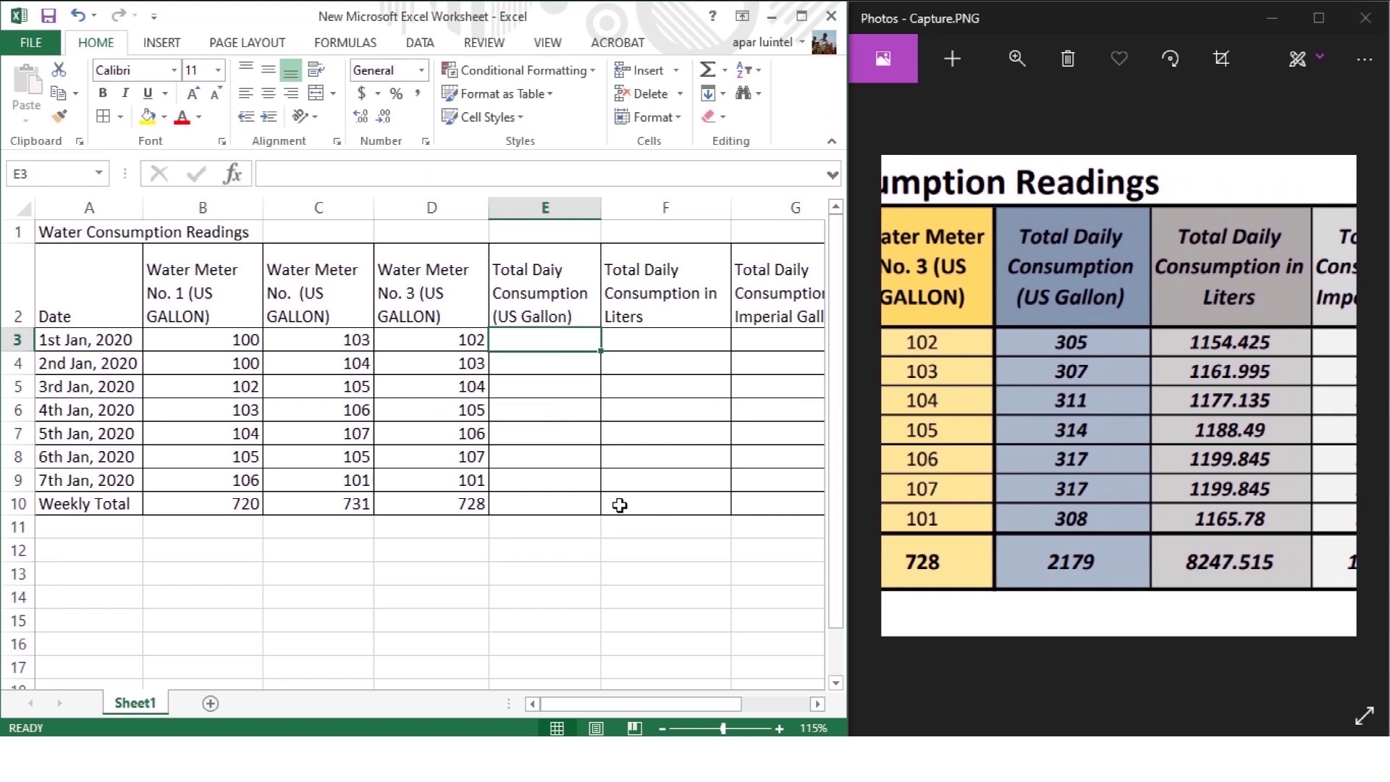
{"action": "type", "text": "="}
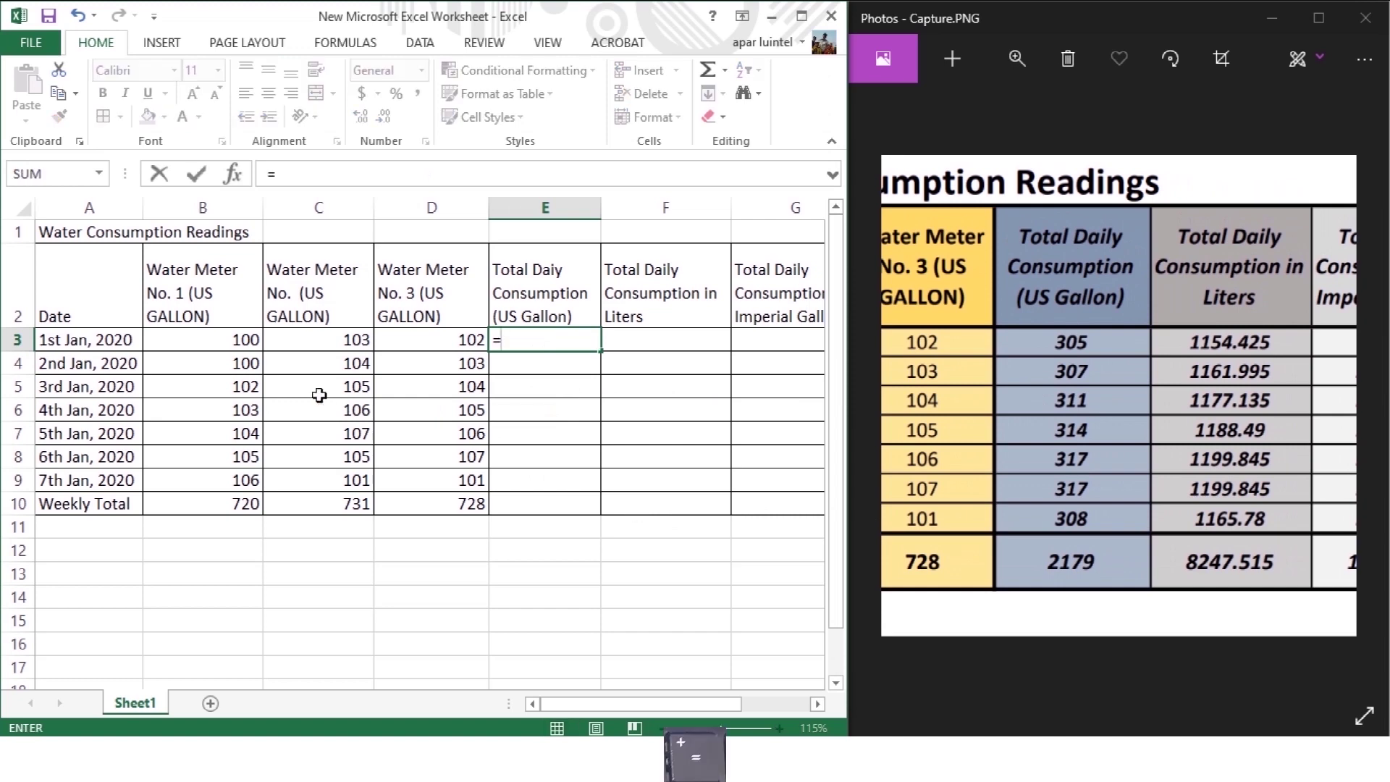
{"action": "left_click", "coordinate": [253, 340]}
{"action": "type", "text": "+"}
{"action": "left_click", "coordinate": [349, 342]}
{"action": "type", "text": "+"}
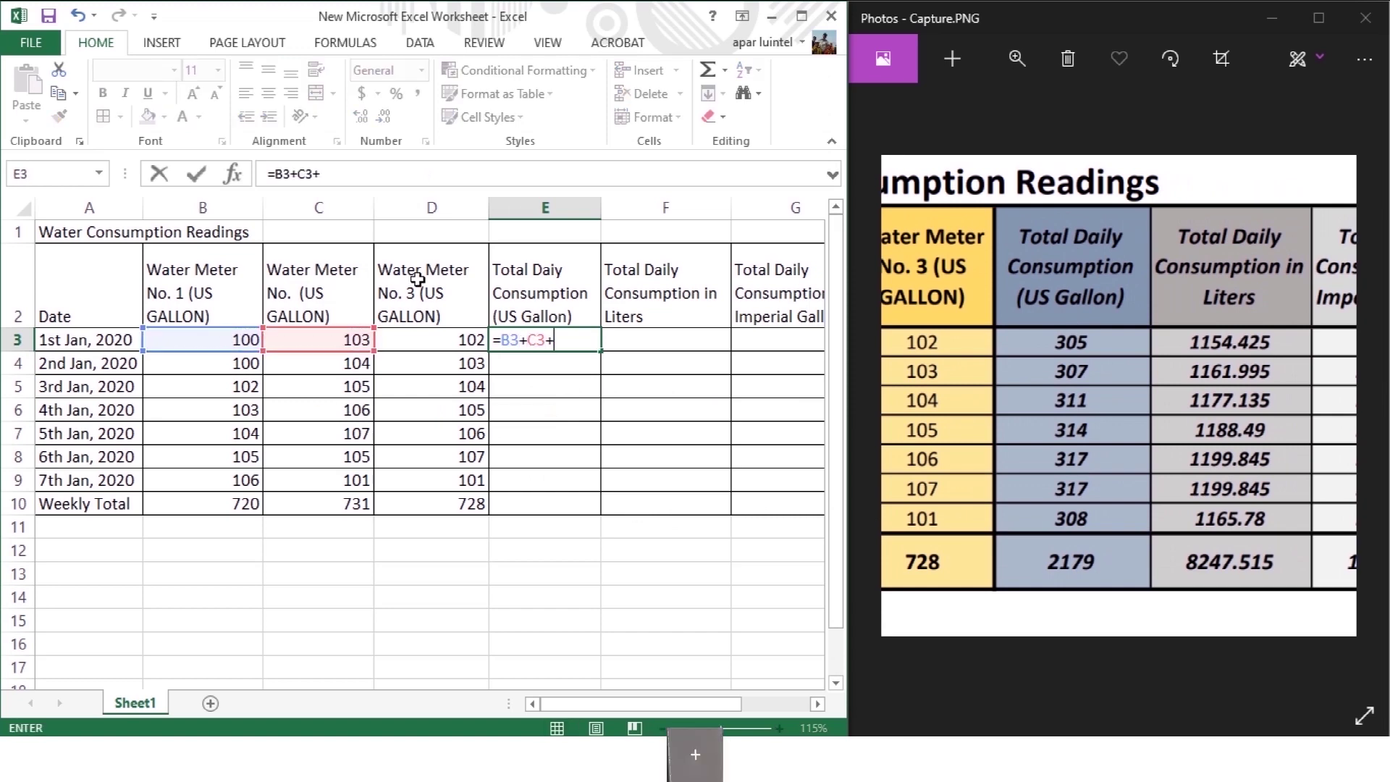
{"action": "left_click", "coordinate": [442, 339]}
{"action": "key", "text": "Return"}
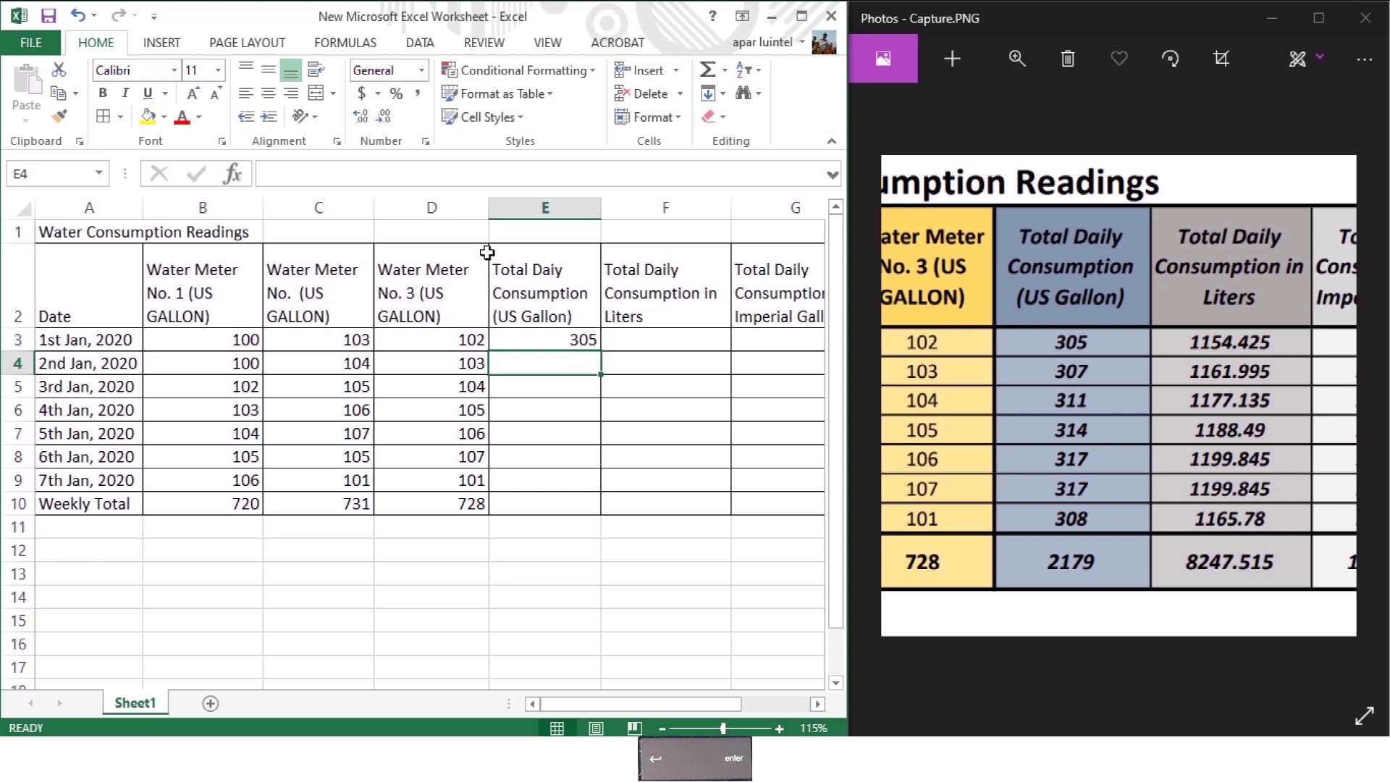
Fill E3's daily total formula down through E9.
{"action": "left_click", "coordinate": [259, 341]}
{"action": "left_click", "coordinate": [349, 345]}
{"action": "left_click", "coordinate": [594, 344]}
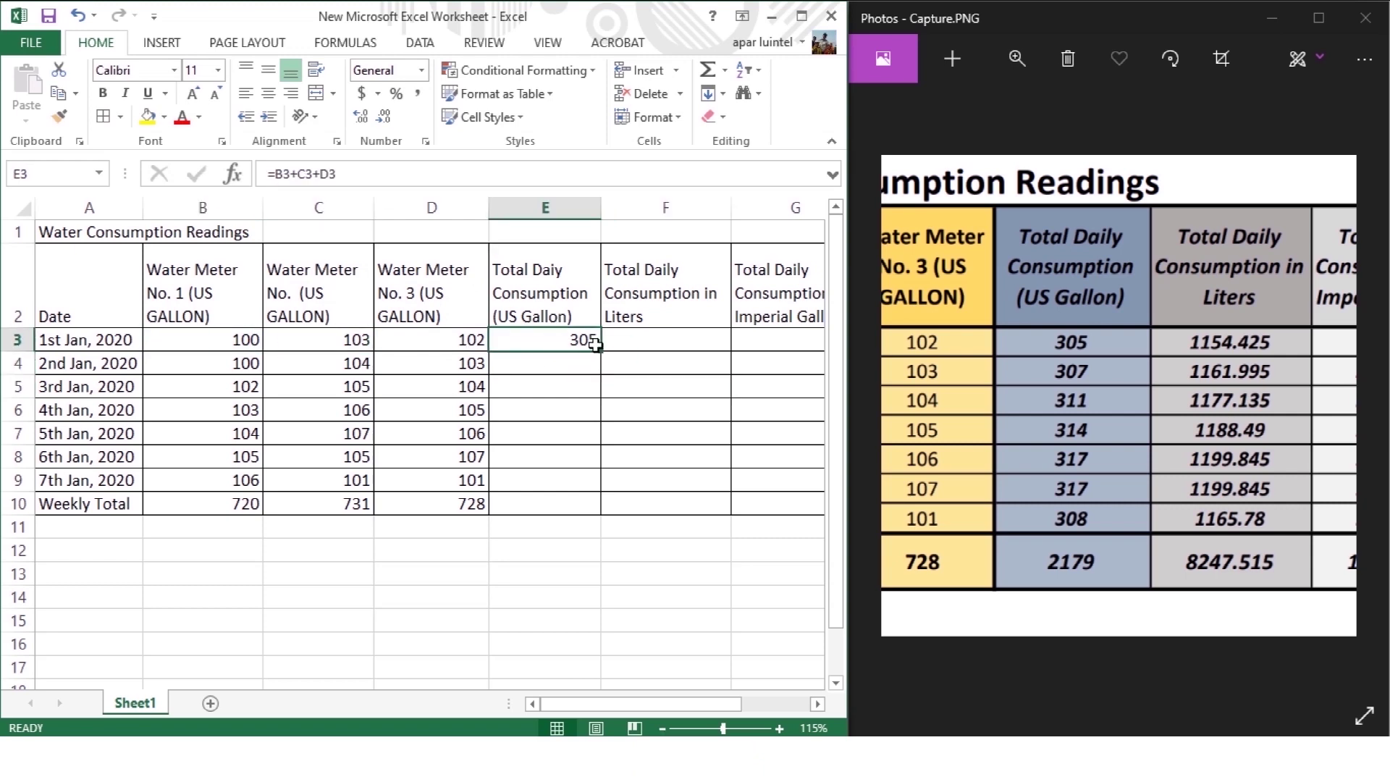
{"action": "left_click_drag", "start_coordinate": [601, 350], "coordinate": [594, 488]}
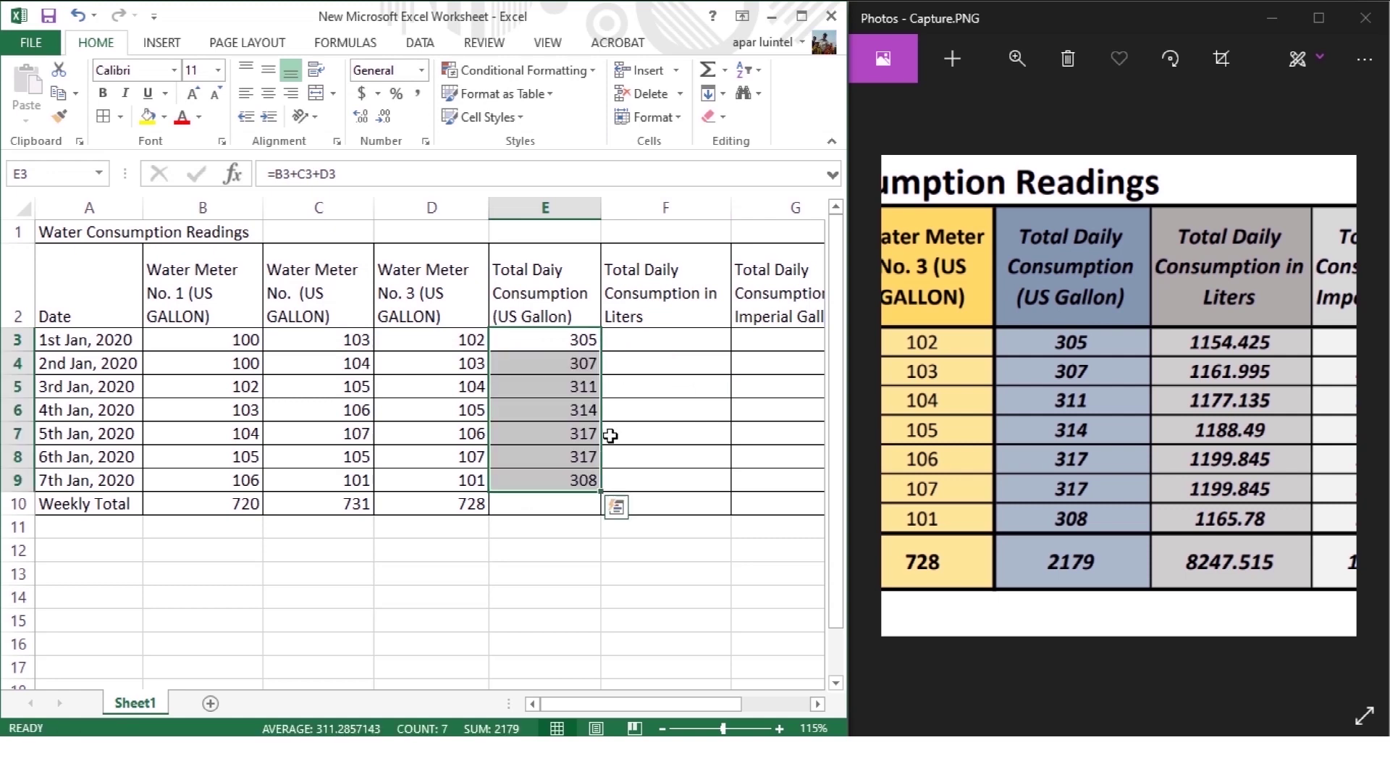
{"action": "left_click", "coordinate": [643, 409]}
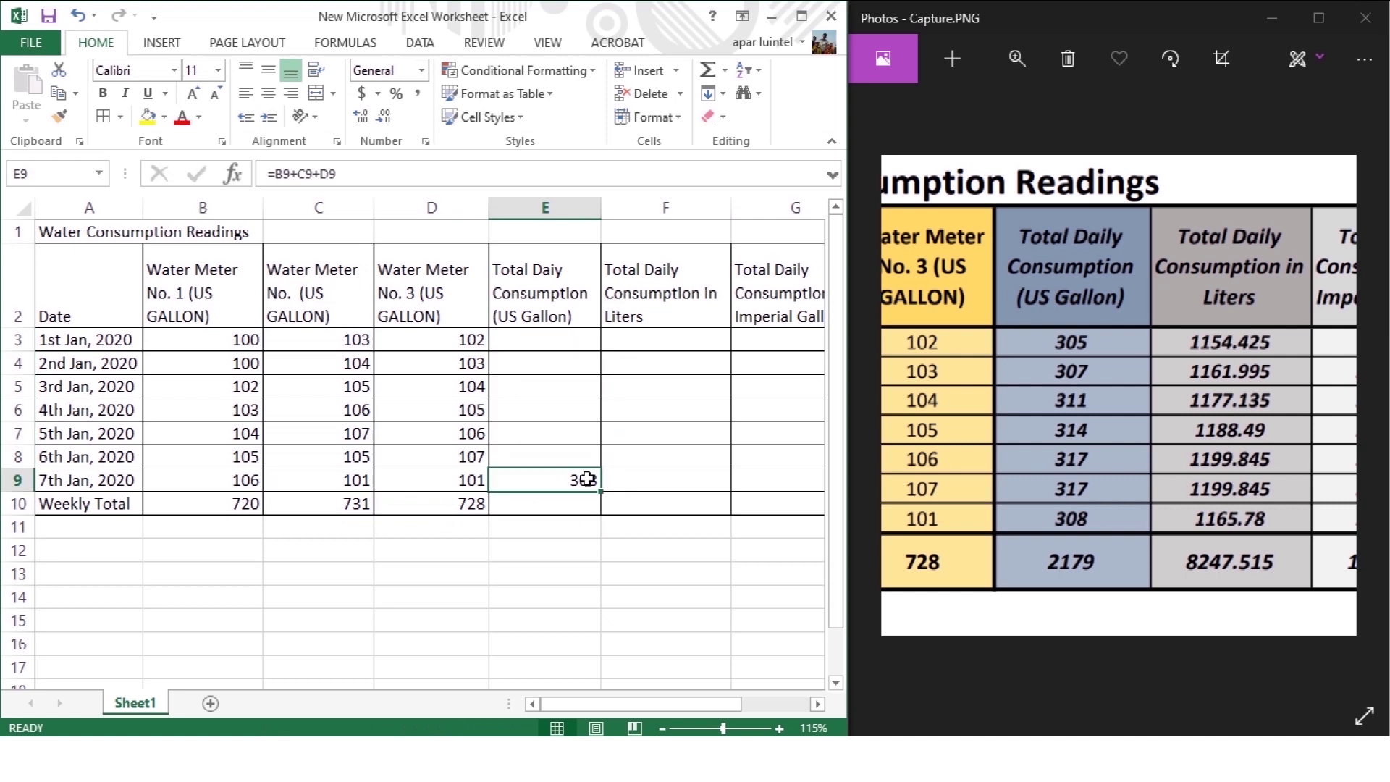
Redo E3 as an AutoSum of B3:D3 and fill it down through 7th Jan.
{"action": "left_click_drag", "start_coordinate": [210, 342], "coordinate": [524, 341]}
{"action": "key", "text": "alt+equal"}
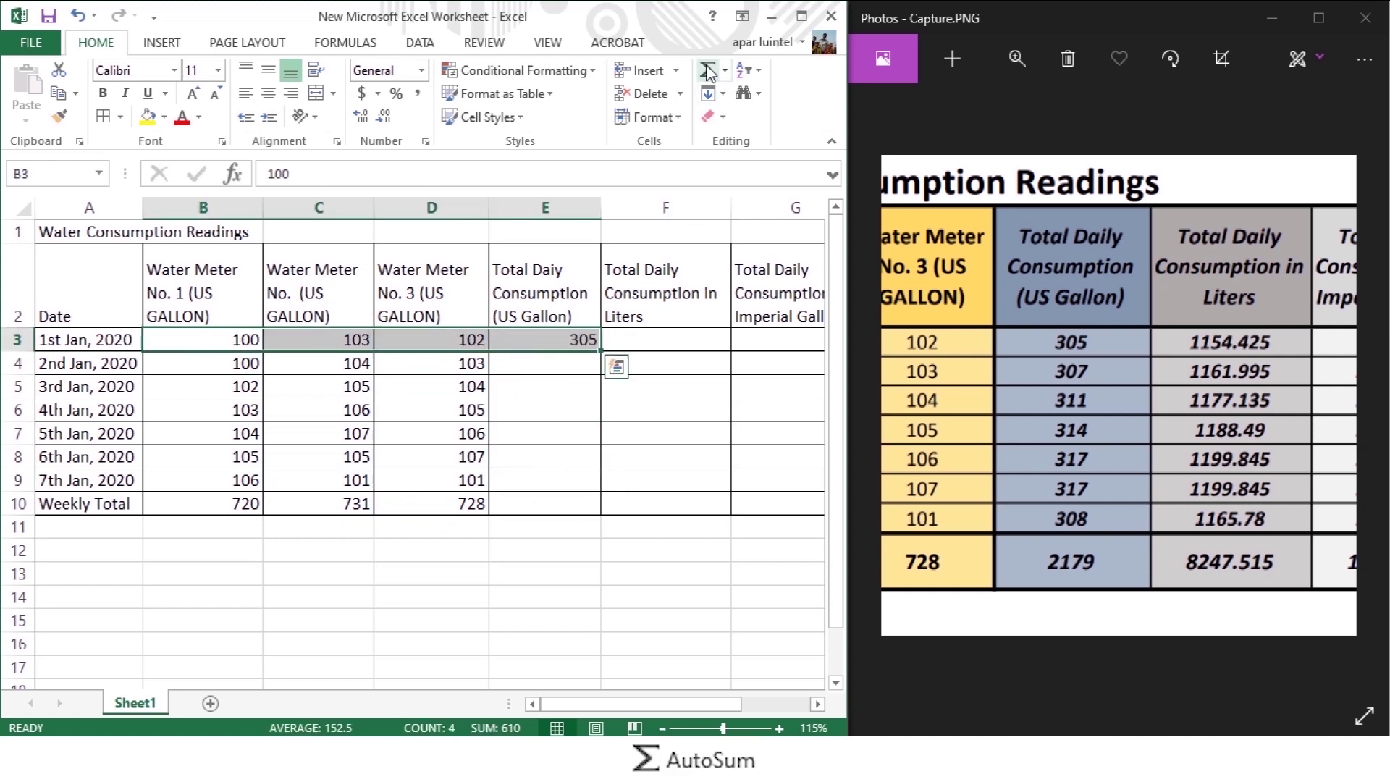
{"action": "left_click", "coordinate": [622, 379]}
{"action": "left_click", "coordinate": [582, 342]}
{"action": "left_click_drag", "start_coordinate": [600, 351], "coordinate": [607, 491]}
Check the daily total formulas in E3 and E4 without changing them.
{"action": "left_click", "coordinate": [708, 455]}
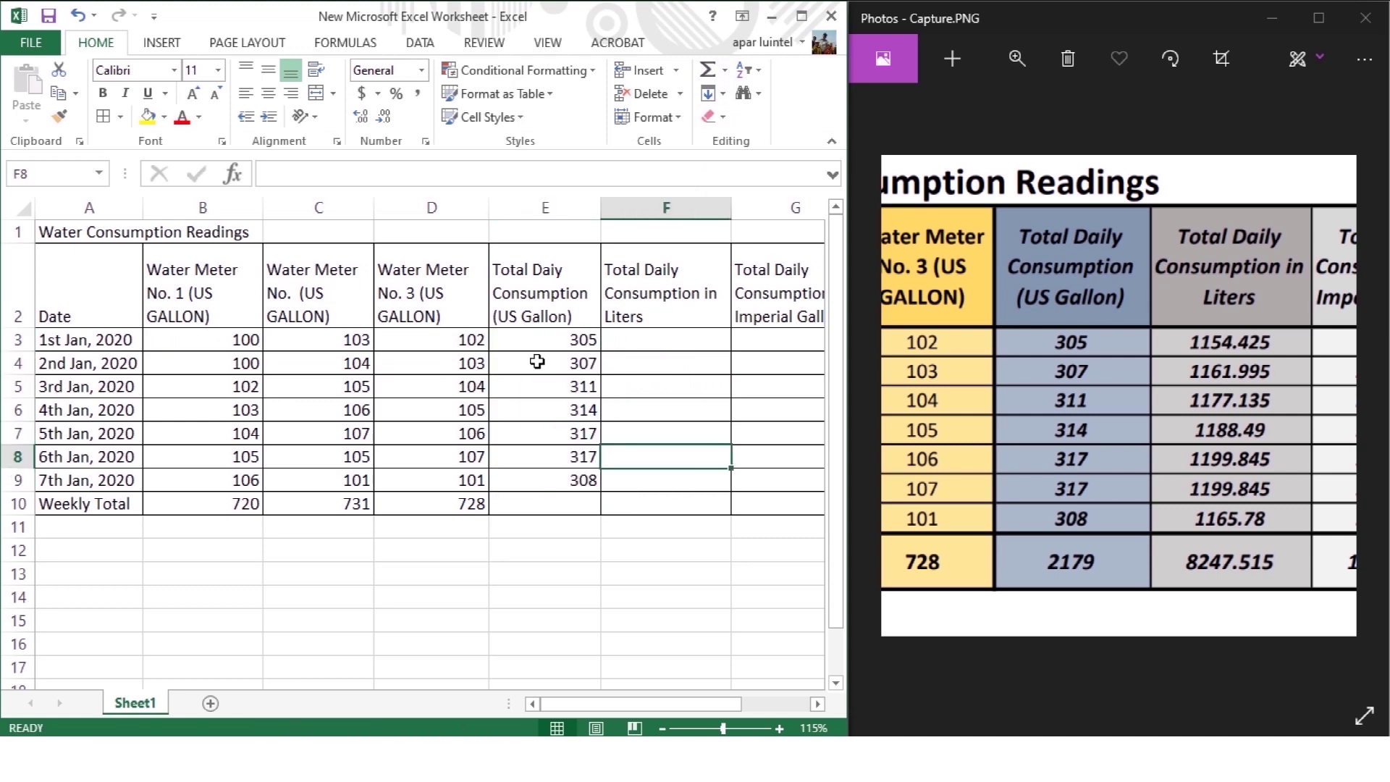
{"action": "double_click", "coordinate": [539, 351]}
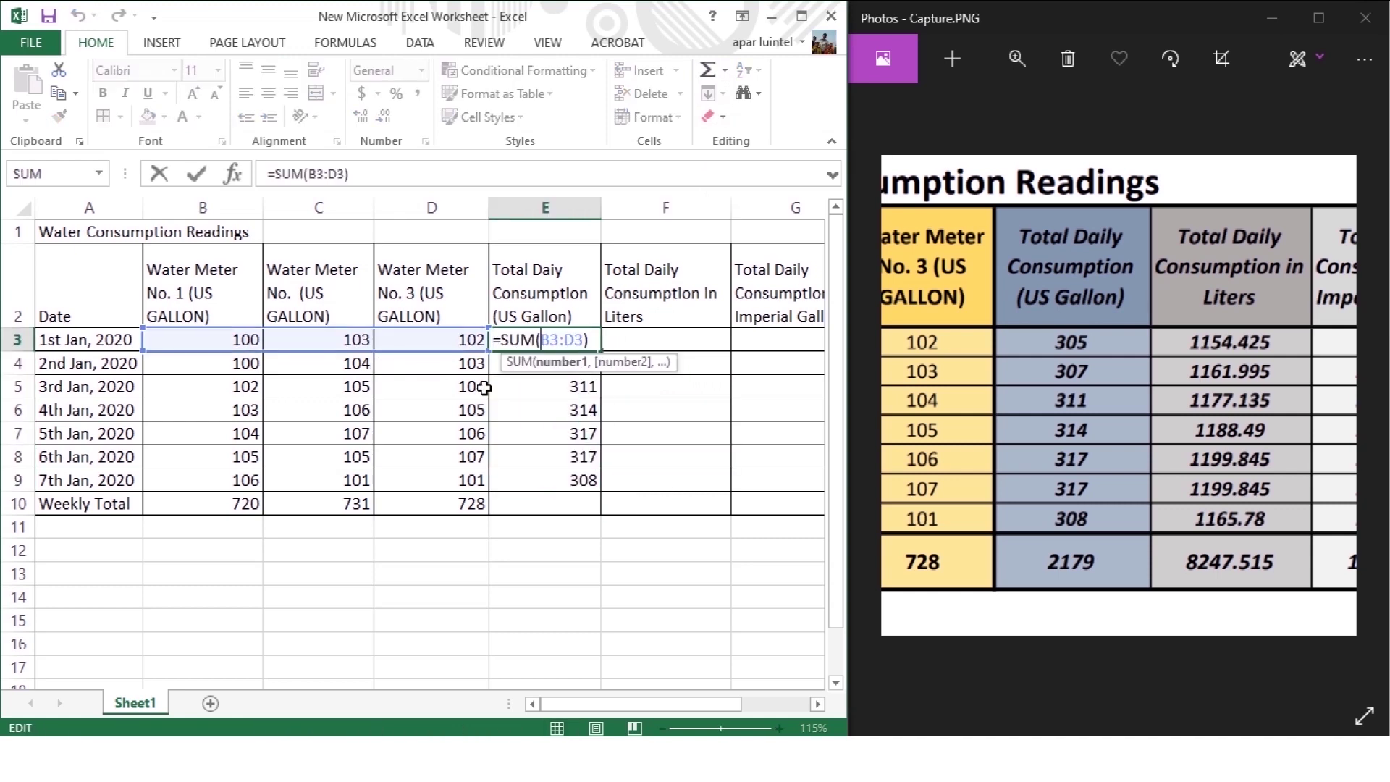
{"action": "key", "text": "Escape"}
{"action": "double_click", "coordinate": [545, 363]}
Copy the C10 weekly sum formula into E10, giving a grand total of 2179.
{"action": "left_click", "coordinate": [544, 504]}
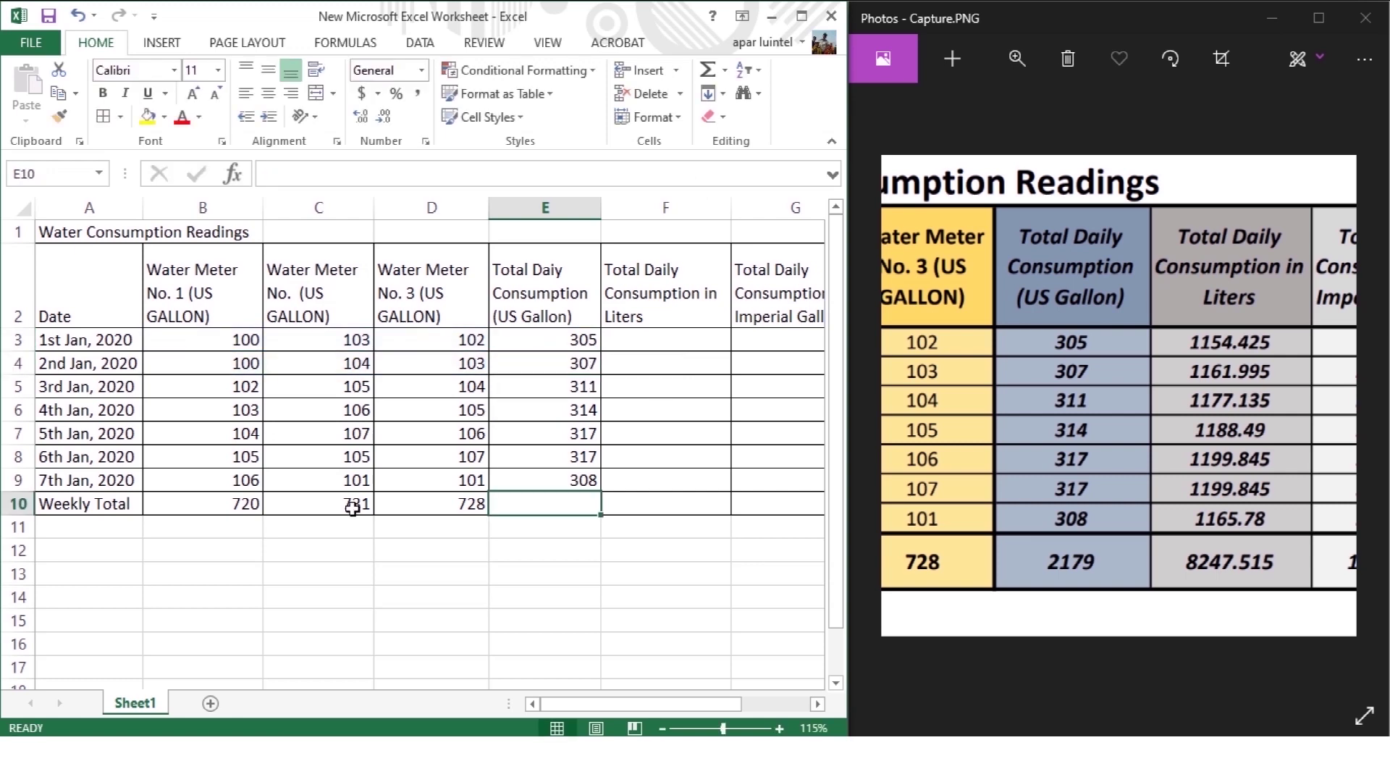
{"action": "left_click", "coordinate": [308, 500]}
{"action": "right_click", "coordinate": [309, 500]}
{"action": "left_click", "coordinate": [362, 130]}
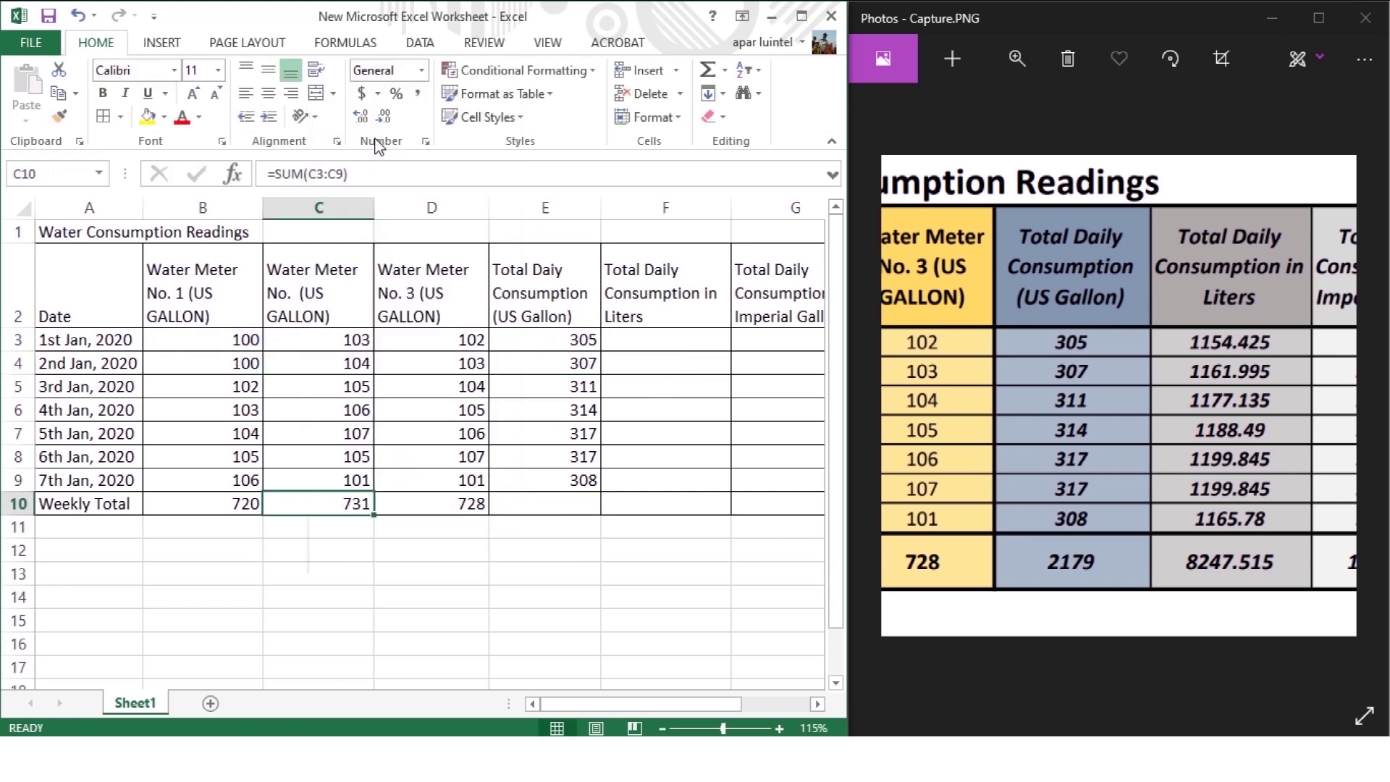
{"action": "left_click", "coordinate": [554, 505]}
{"action": "right_click", "coordinate": [554, 505]}
{"action": "mouse_move", "coordinate": [638, 210]}
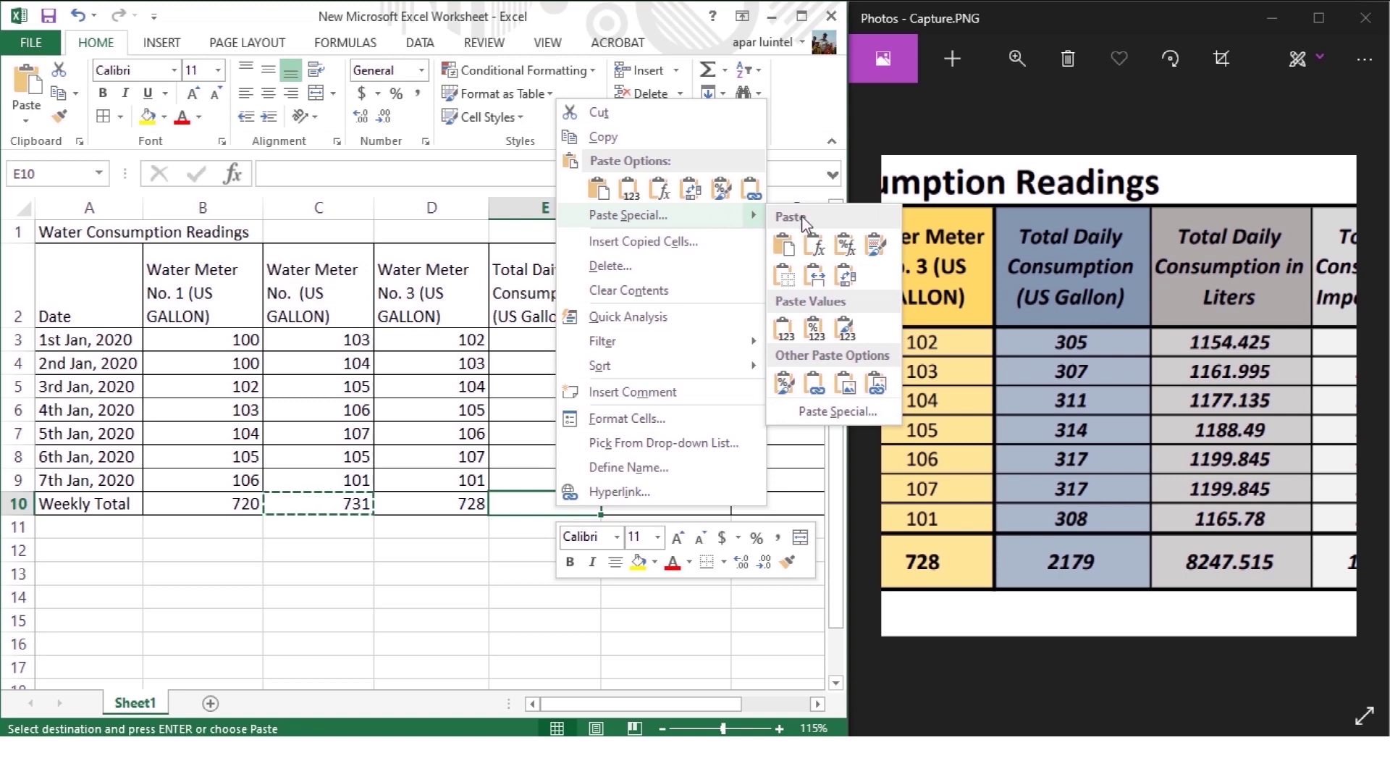
{"action": "left_click", "coordinate": [795, 255]}
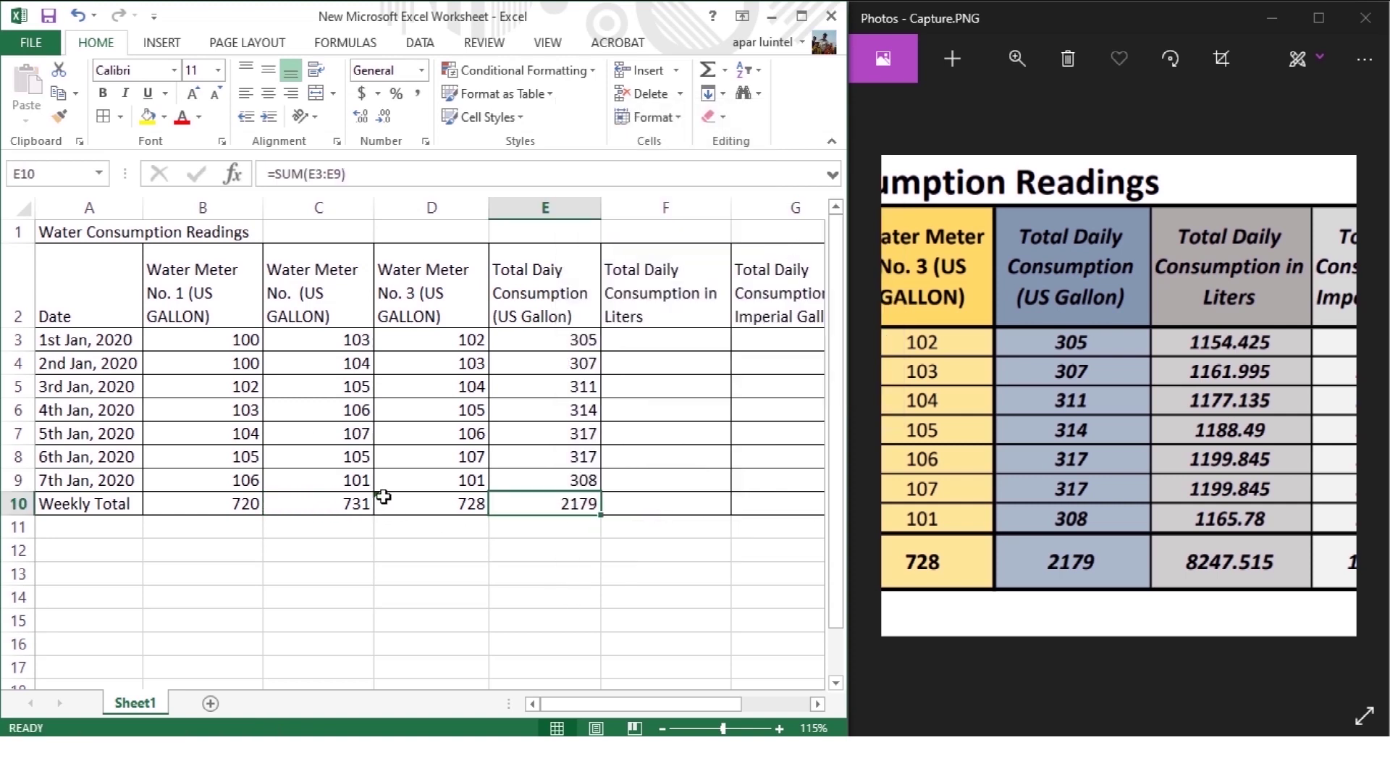
Compare the B10, C10, D10 and E10 weekly total formulas and dismiss the inconsistency warning.
{"action": "left_click", "coordinate": [383, 497]}
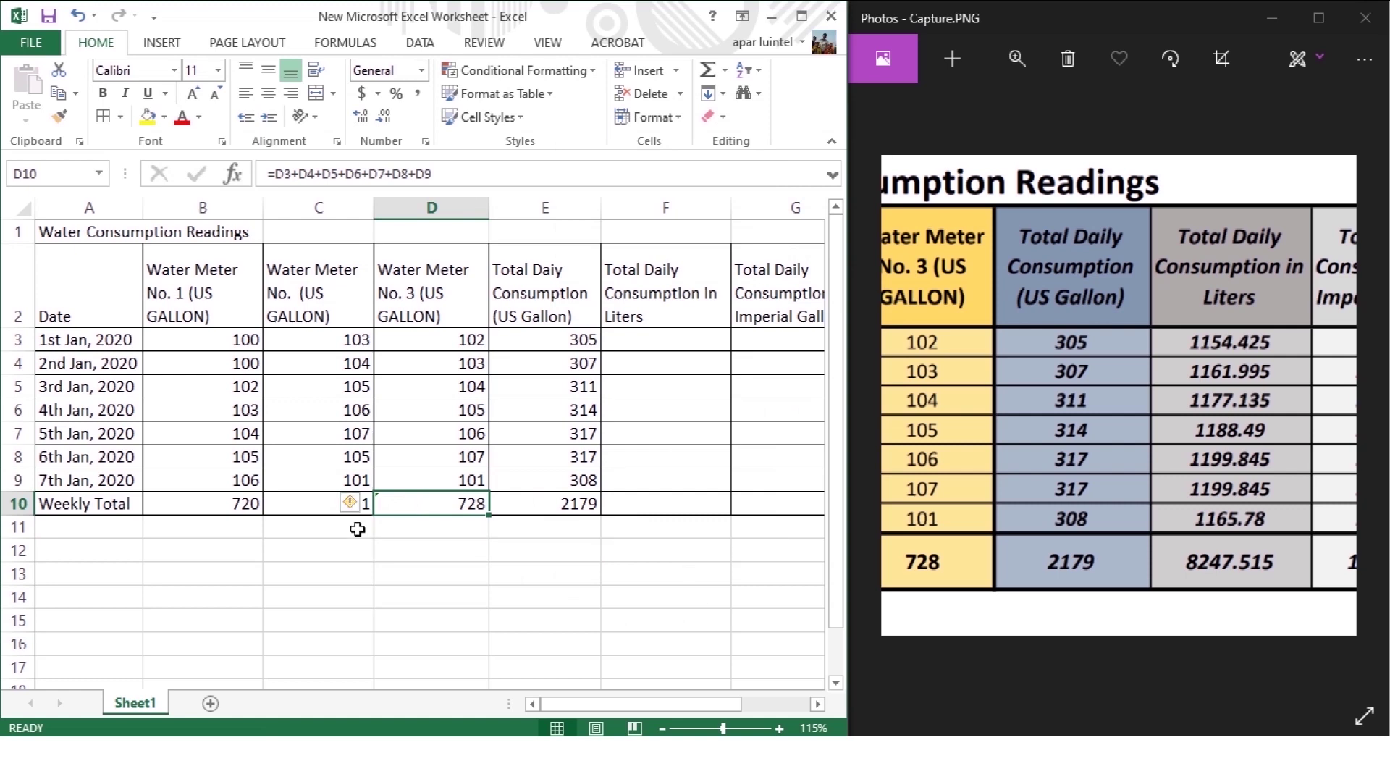
{"action": "mouse_move", "coordinate": [351, 514]}
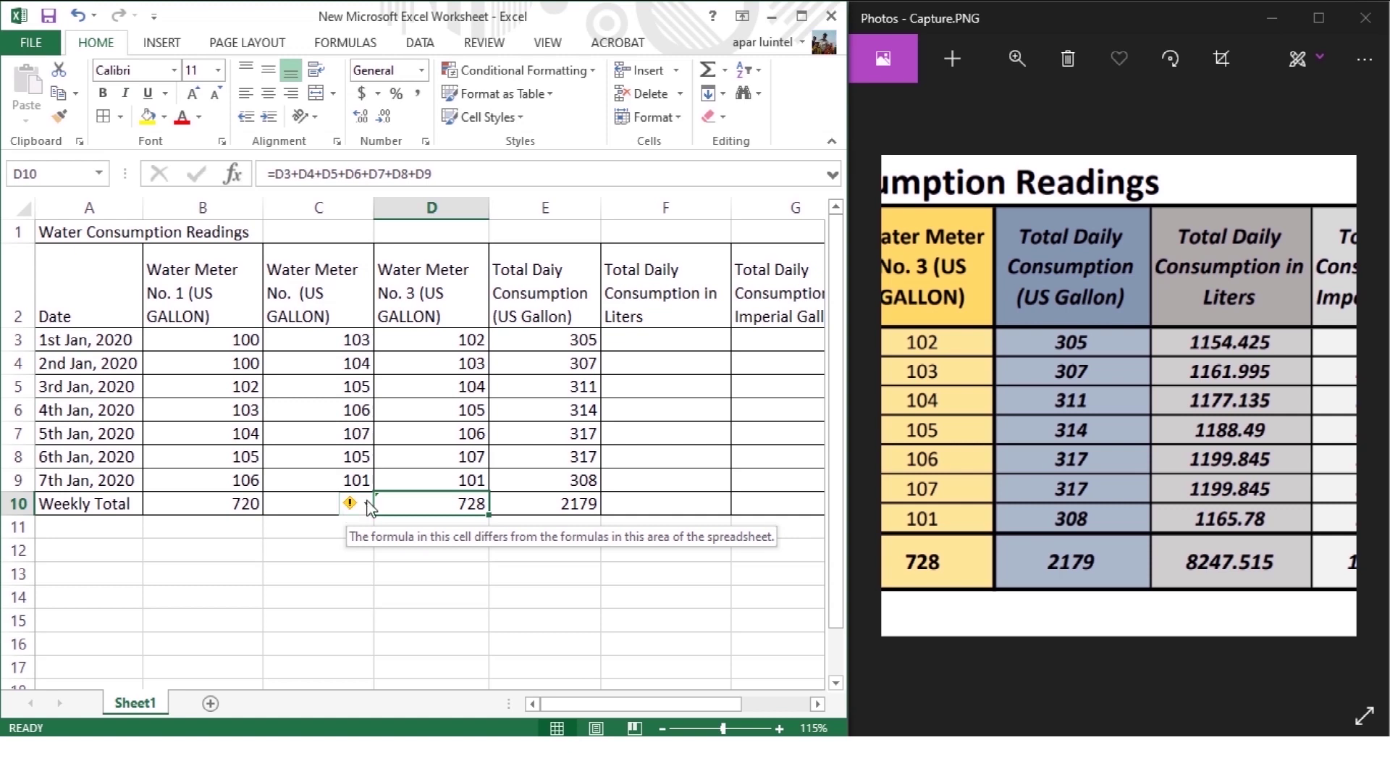
{"action": "left_click", "coordinate": [257, 503]}
{"action": "left_click", "coordinate": [301, 504]}
{"action": "double_click", "coordinate": [230, 503]}
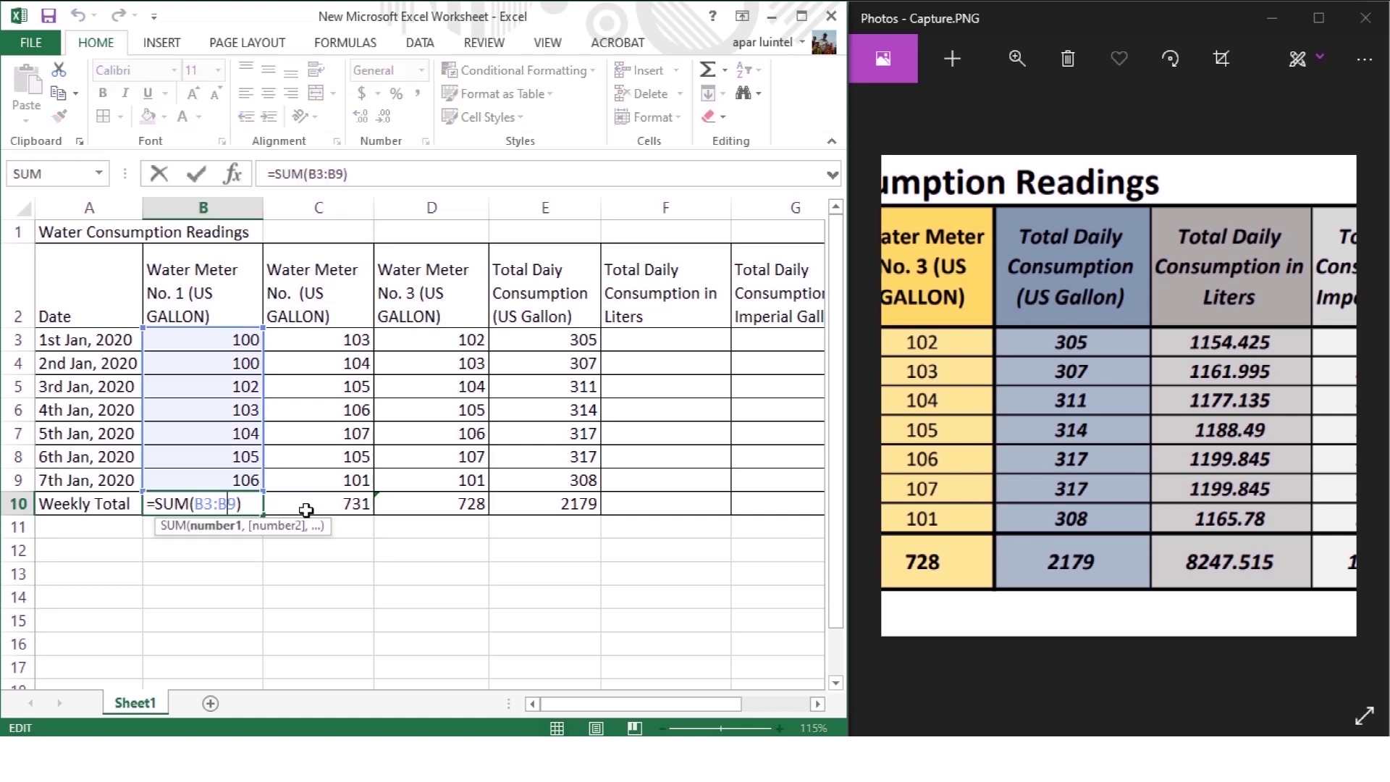
{"action": "double_click", "coordinate": [306, 510]}
{"action": "left_click", "coordinate": [589, 506]}
{"action": "left_click", "coordinate": [427, 505]}
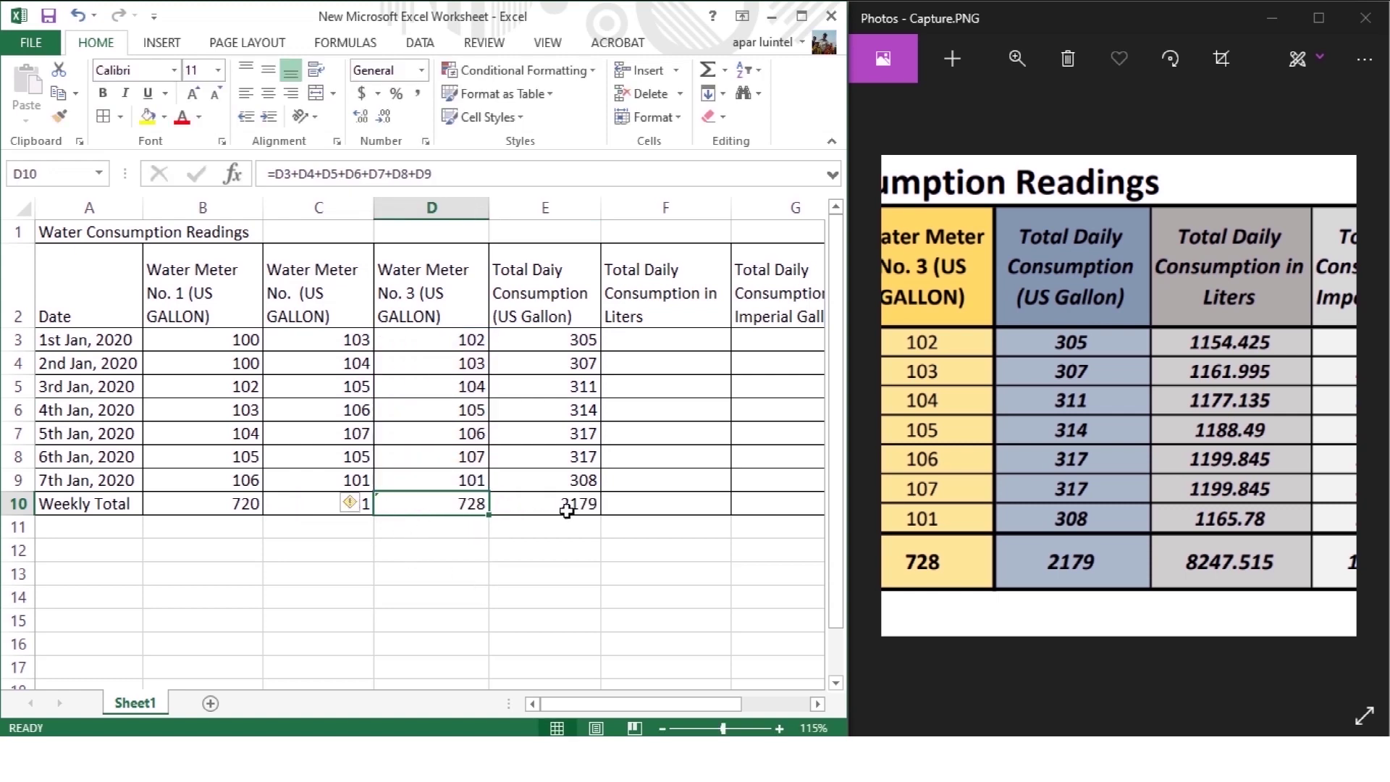
{"action": "left_click", "coordinate": [349, 498]}
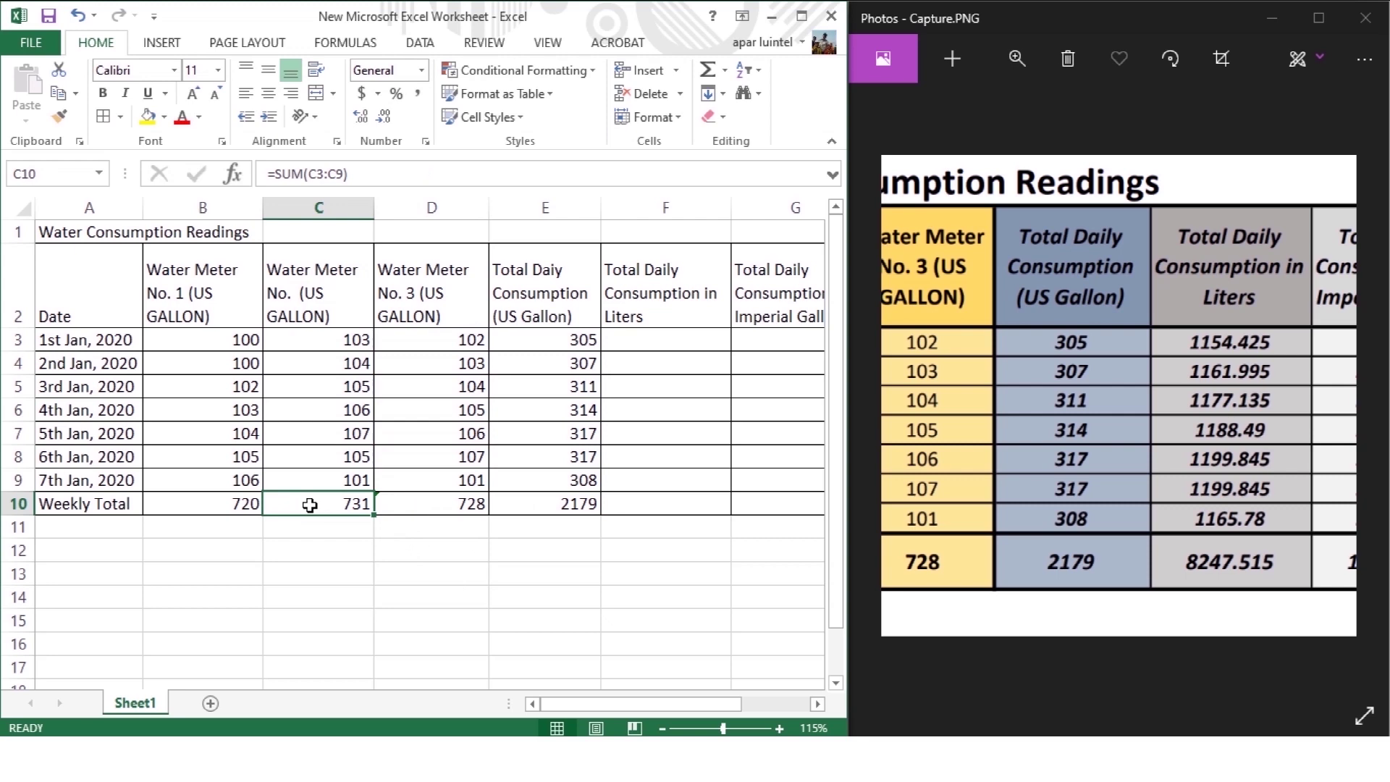
{"action": "left_click", "coordinate": [645, 364]}
{"action": "left_click", "coordinate": [655, 335]}
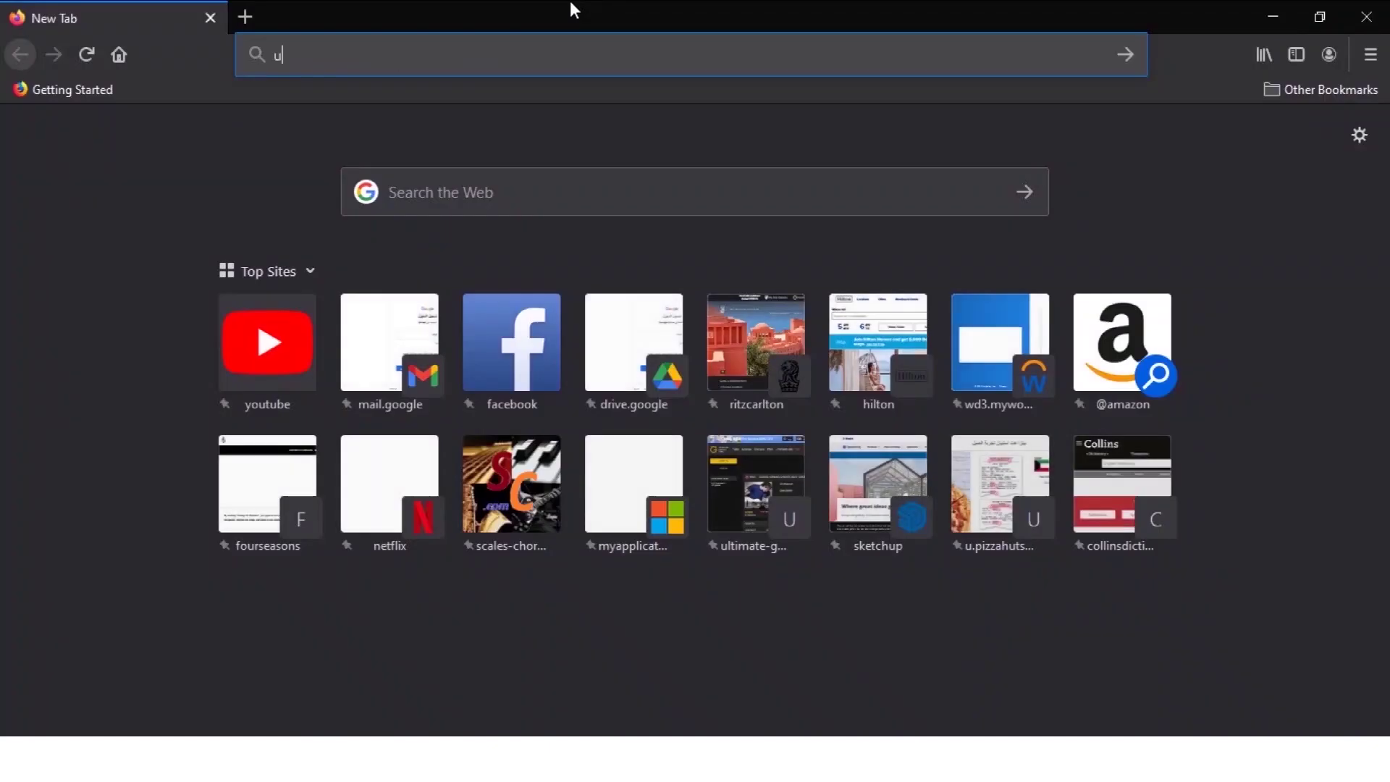
Search Google for 'us gallon to liters'.
{"action": "type", "text": "s"}
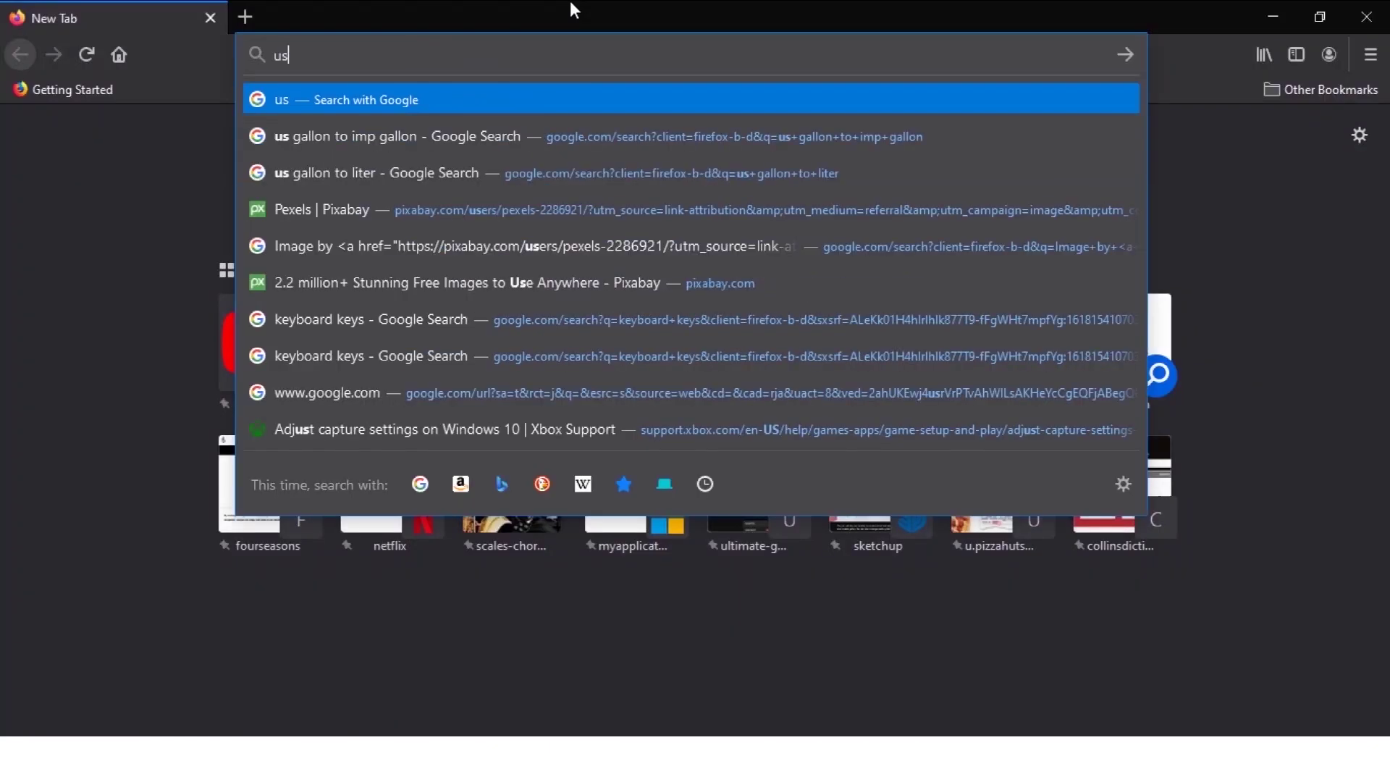
{"action": "type", "text": " gallon"}
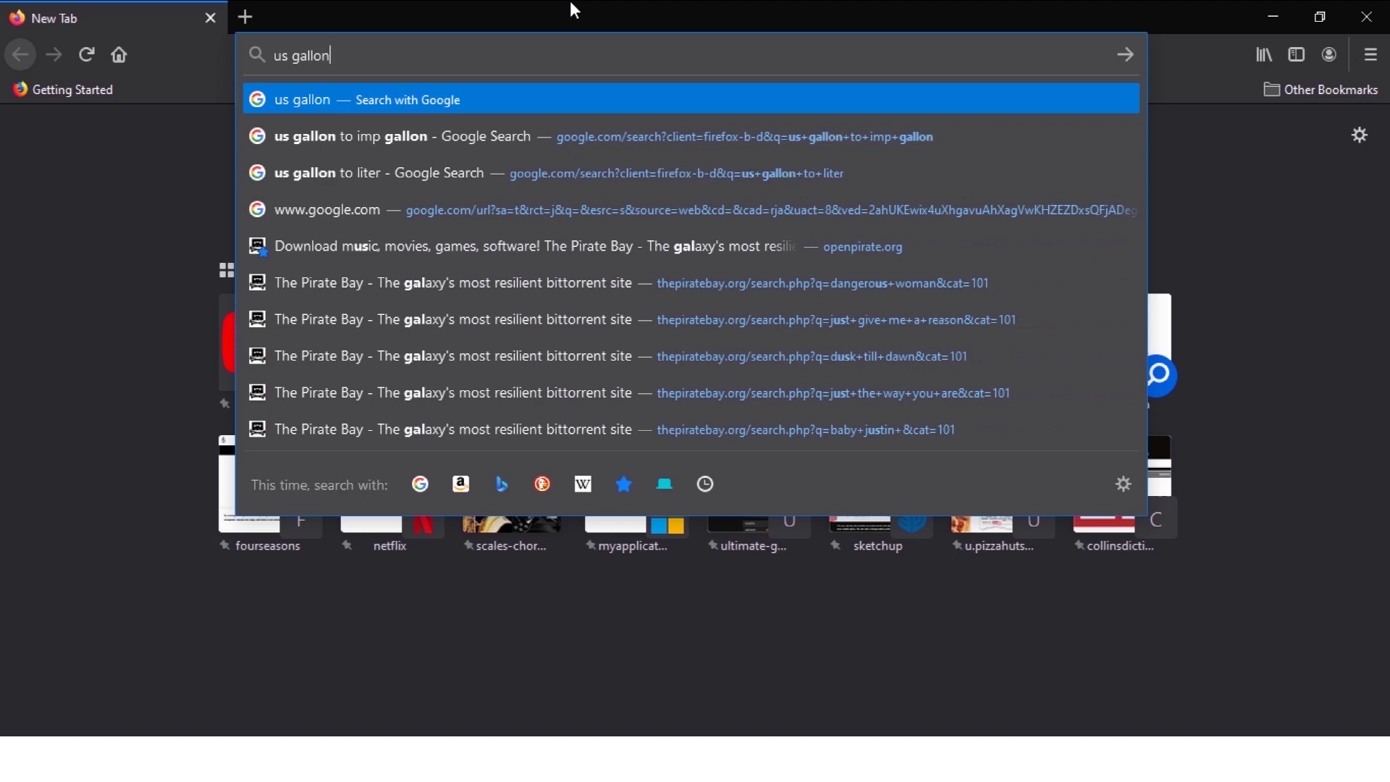
{"action": "type", "text": " to liters"}
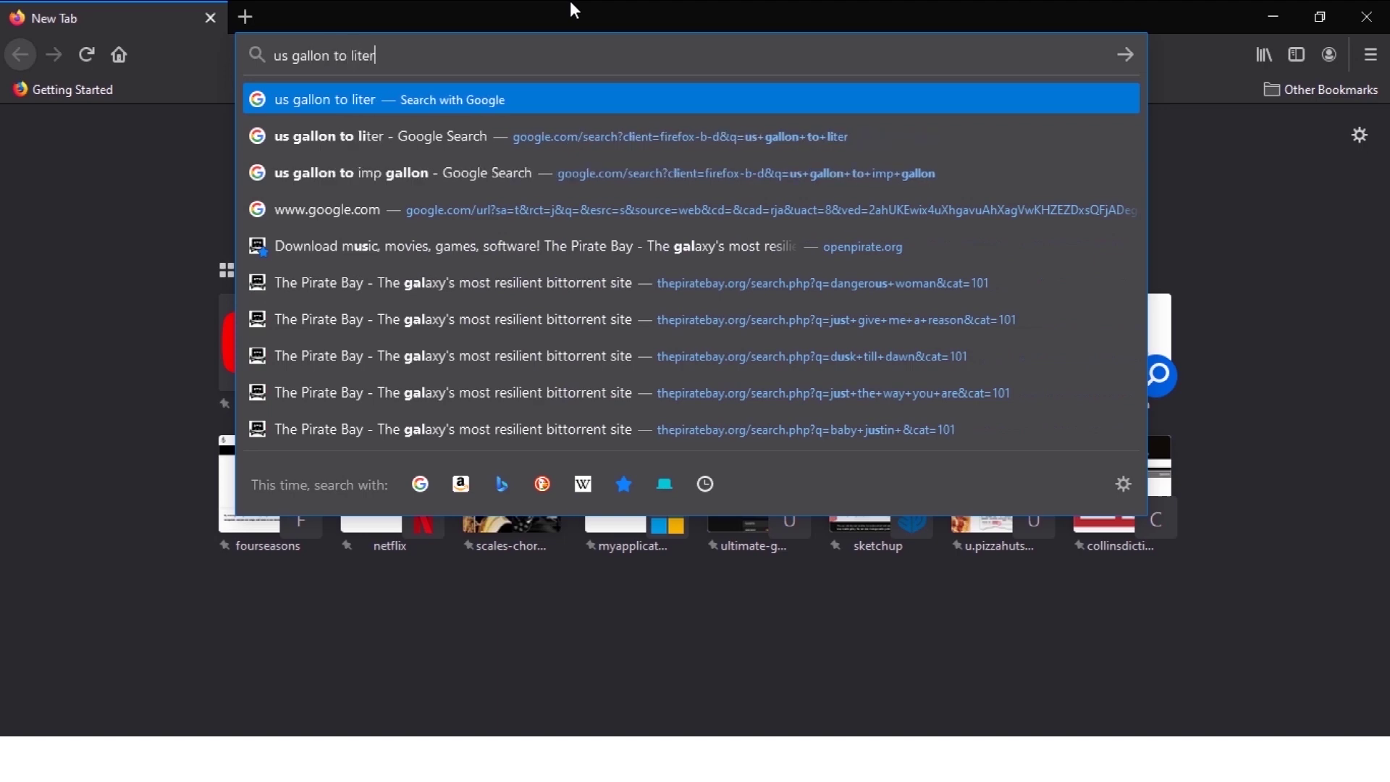
{"action": "key", "text": "Return"}
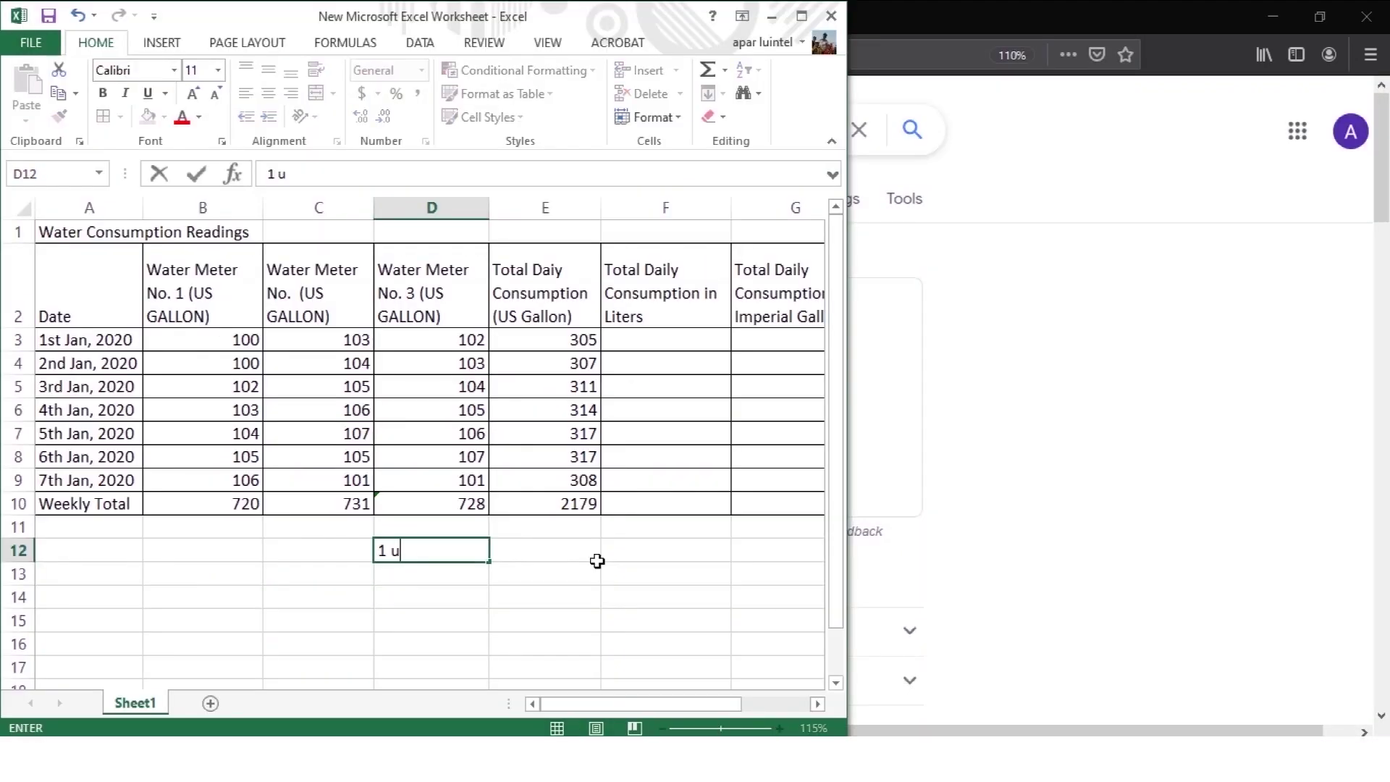
Note '1 us gal' in D12 and '3.785 liter' in E12 below the table.
{"action": "type", "text": "s gal"}
{"action": "left_click", "coordinate": [596, 561]}
{"action": "type", "text": "3.785 liter"}
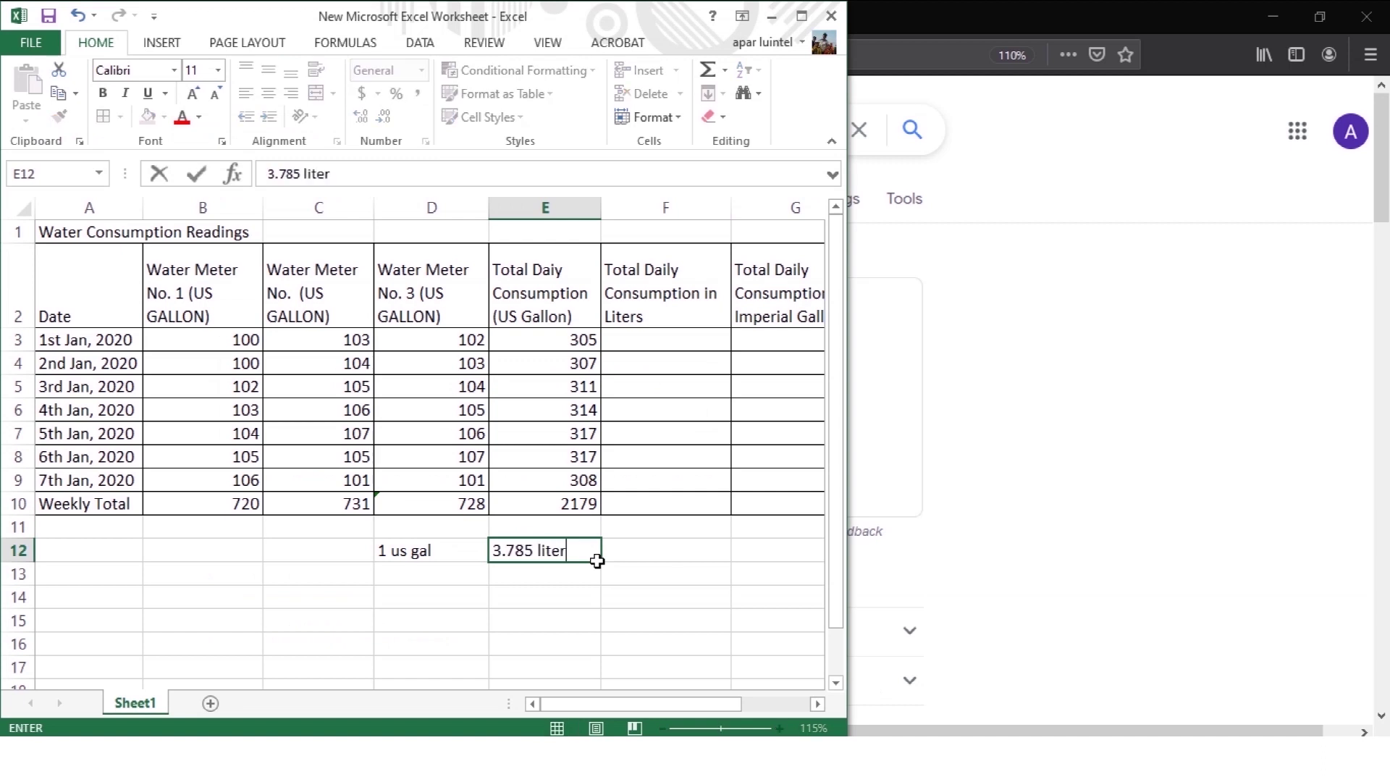
Enter =E3*3.785 in F3 to convert the first daily total to liters.
{"action": "left_click", "coordinate": [666, 340]}
{"action": "type", "text": "="}
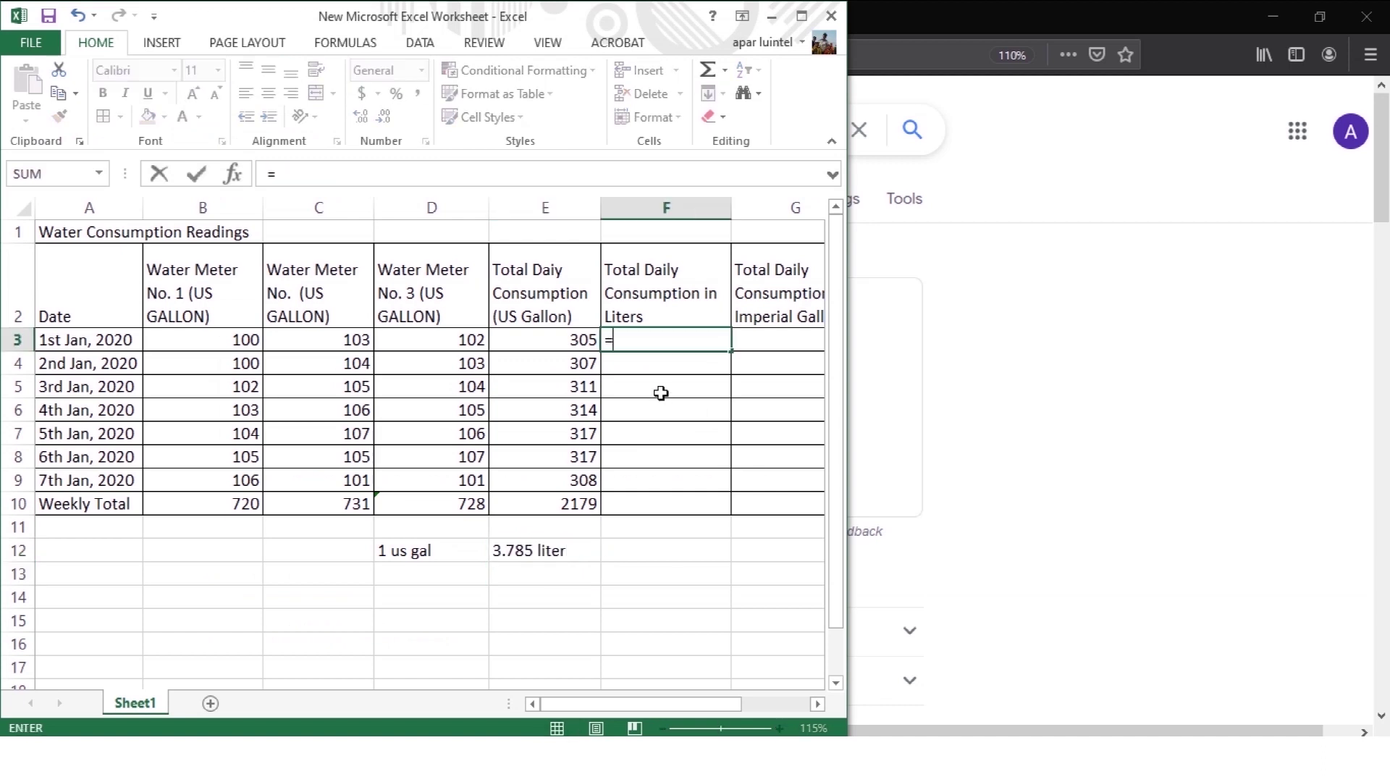
{"action": "left_click", "coordinate": [553, 341]}
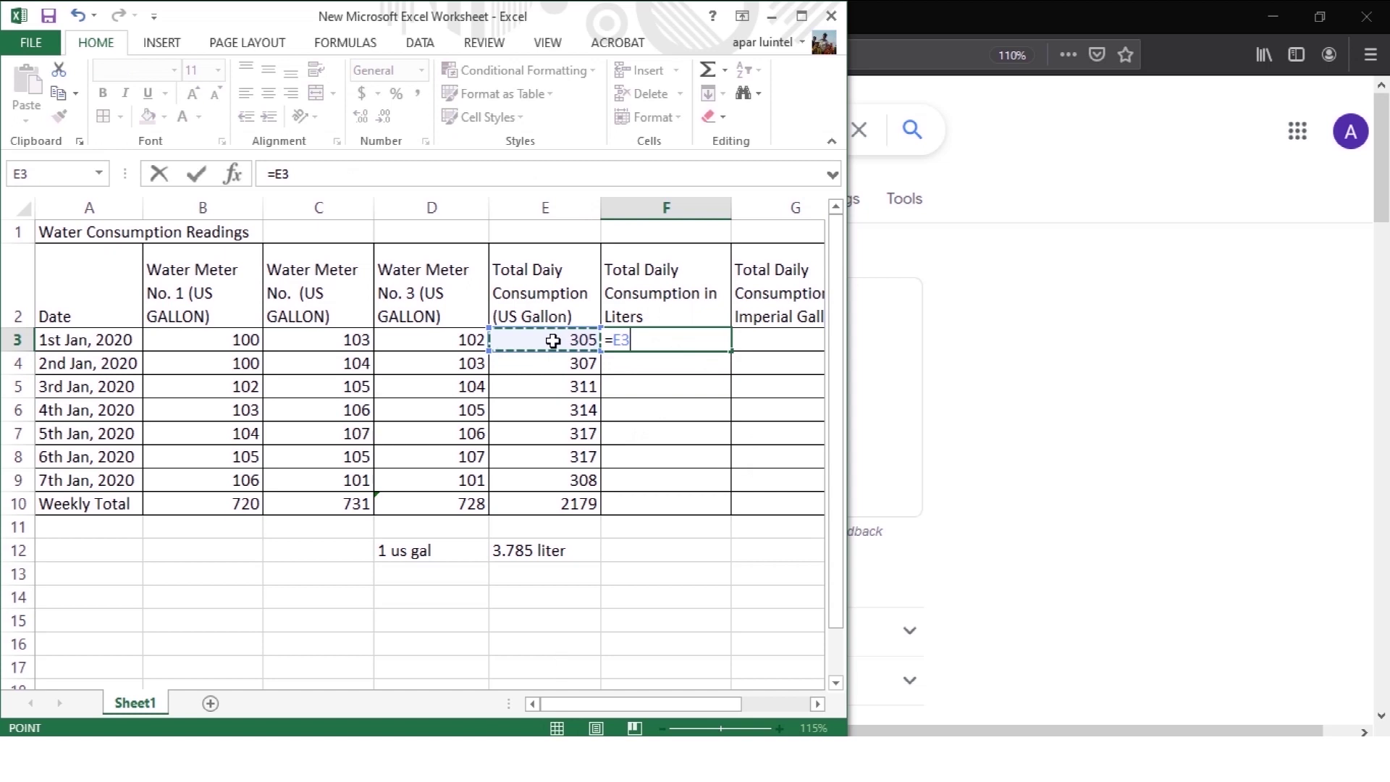
{"action": "type", "text": "*"}
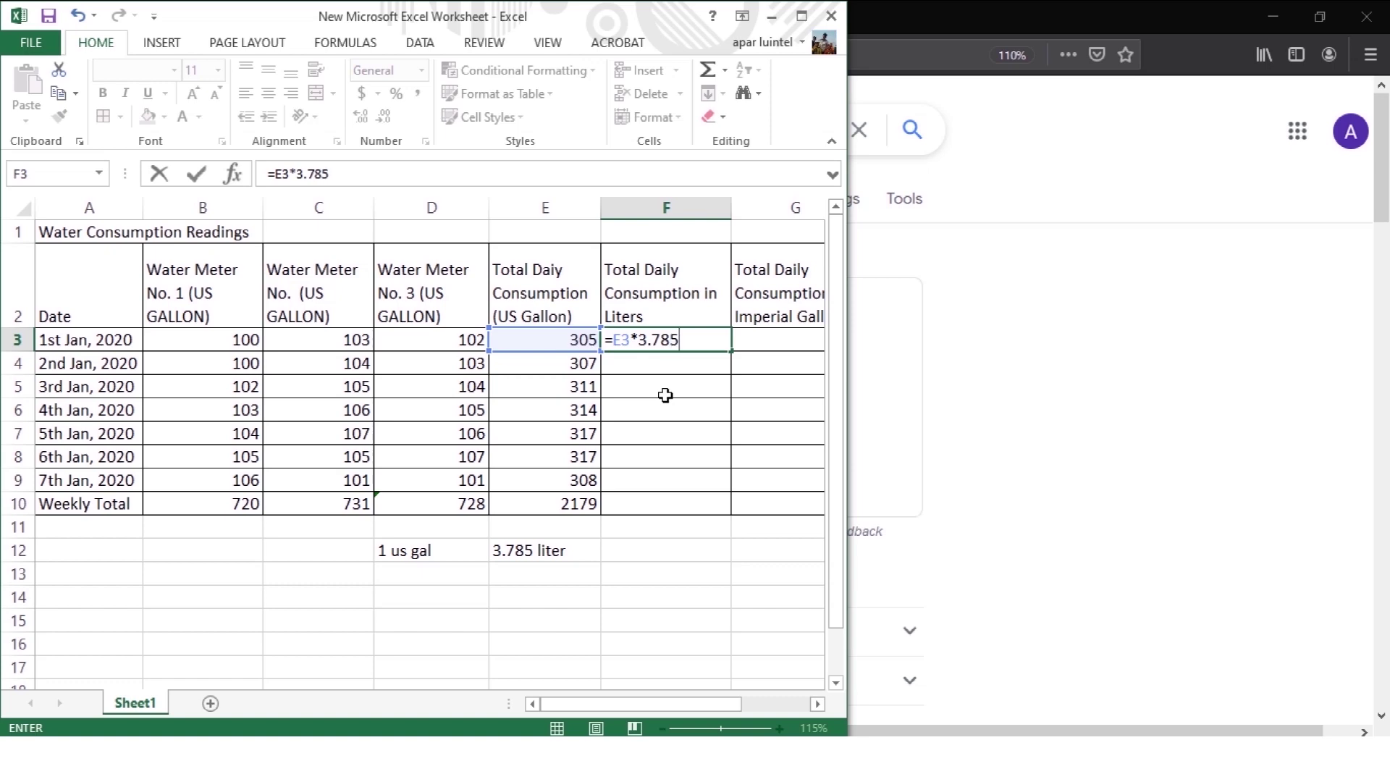
{"action": "type", "text": "3.785"}
{"action": "key", "text": "Return"}
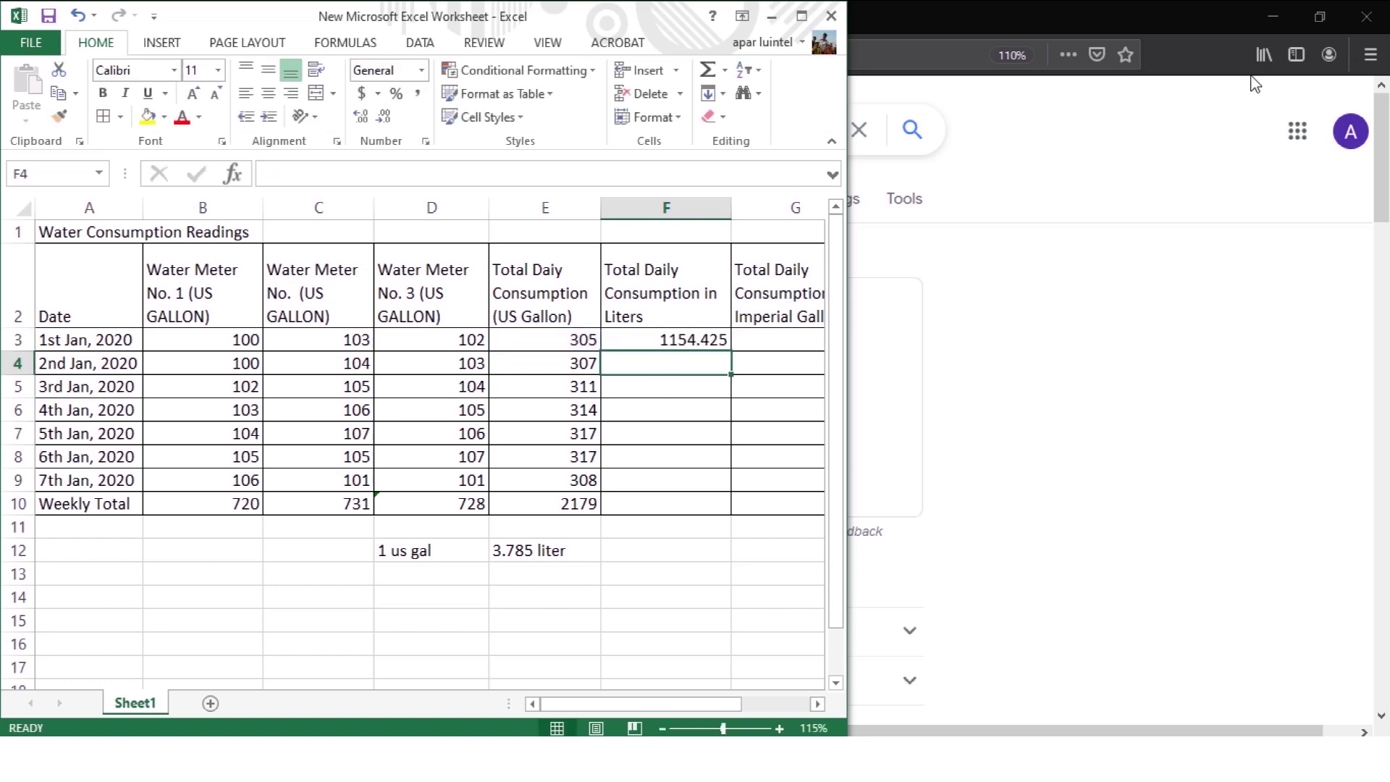
{"action": "left_click", "coordinate": [1273, 16]}
{"action": "double_click", "coordinate": [692, 340]}
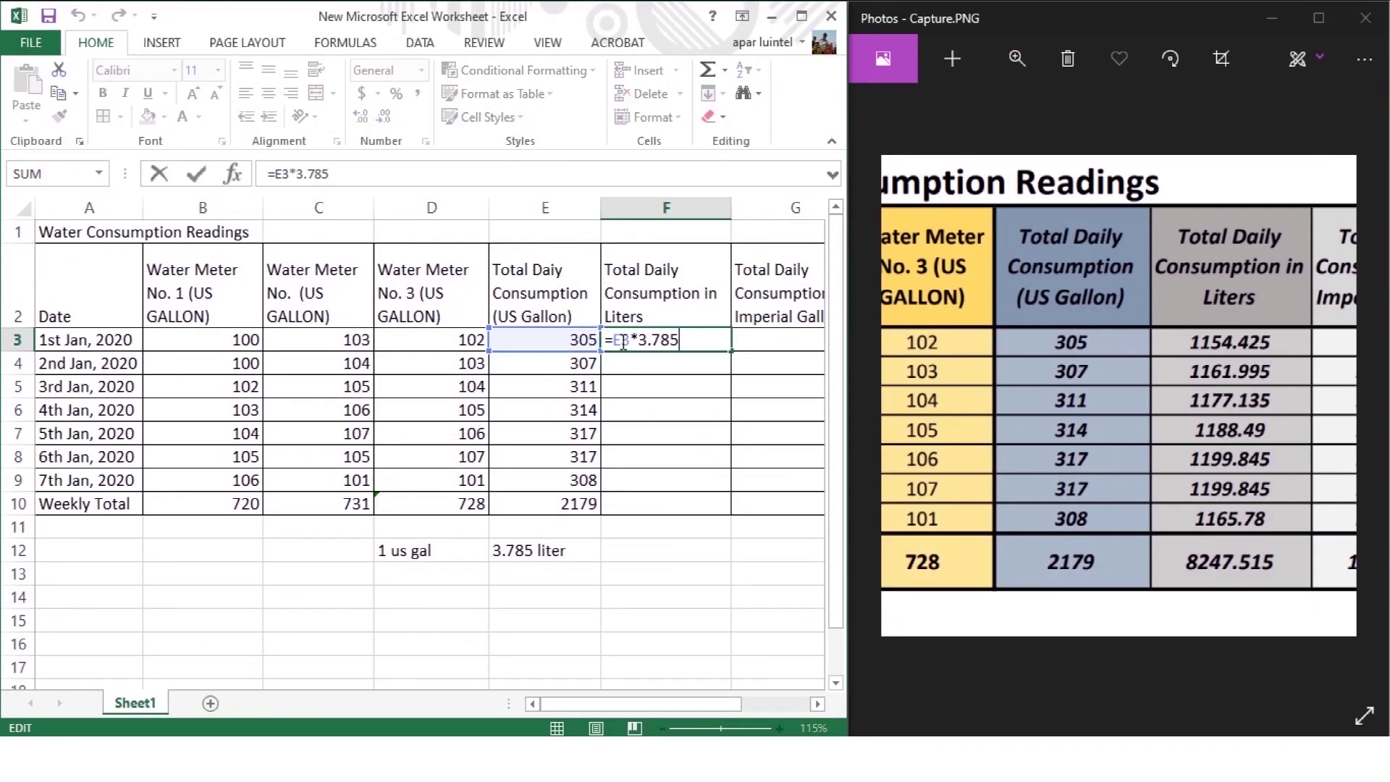
{"action": "left_click", "coordinate": [735, 391]}
Fill the liters formula down to F9 and extend the weekly sum into F10 (8247.515).
{"action": "left_click", "coordinate": [710, 345]}
{"action": "left_click_drag", "start_coordinate": [730, 352], "coordinate": [730, 492]}
{"action": "left_click", "coordinate": [590, 506]}
{"action": "left_click_drag", "start_coordinate": [600, 515], "coordinate": [724, 516]}
{"action": "scroll", "coordinate": [740, 543], "scroll_direction": "right", "scroll_amount": 1}
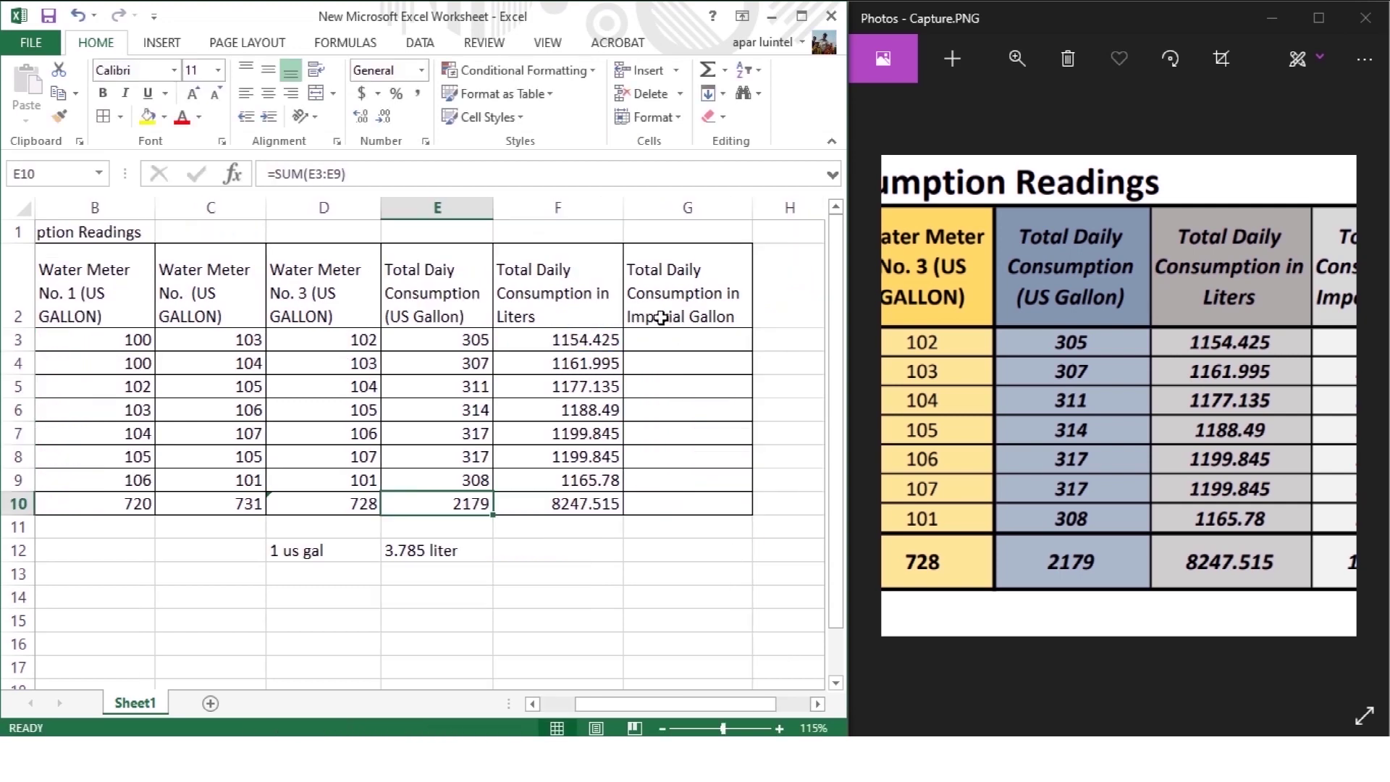
Switch Google's converter to Imperial gallon (0.832674) and copy the '1 us gal' label into D13.
{"action": "left_click", "coordinate": [663, 340]}
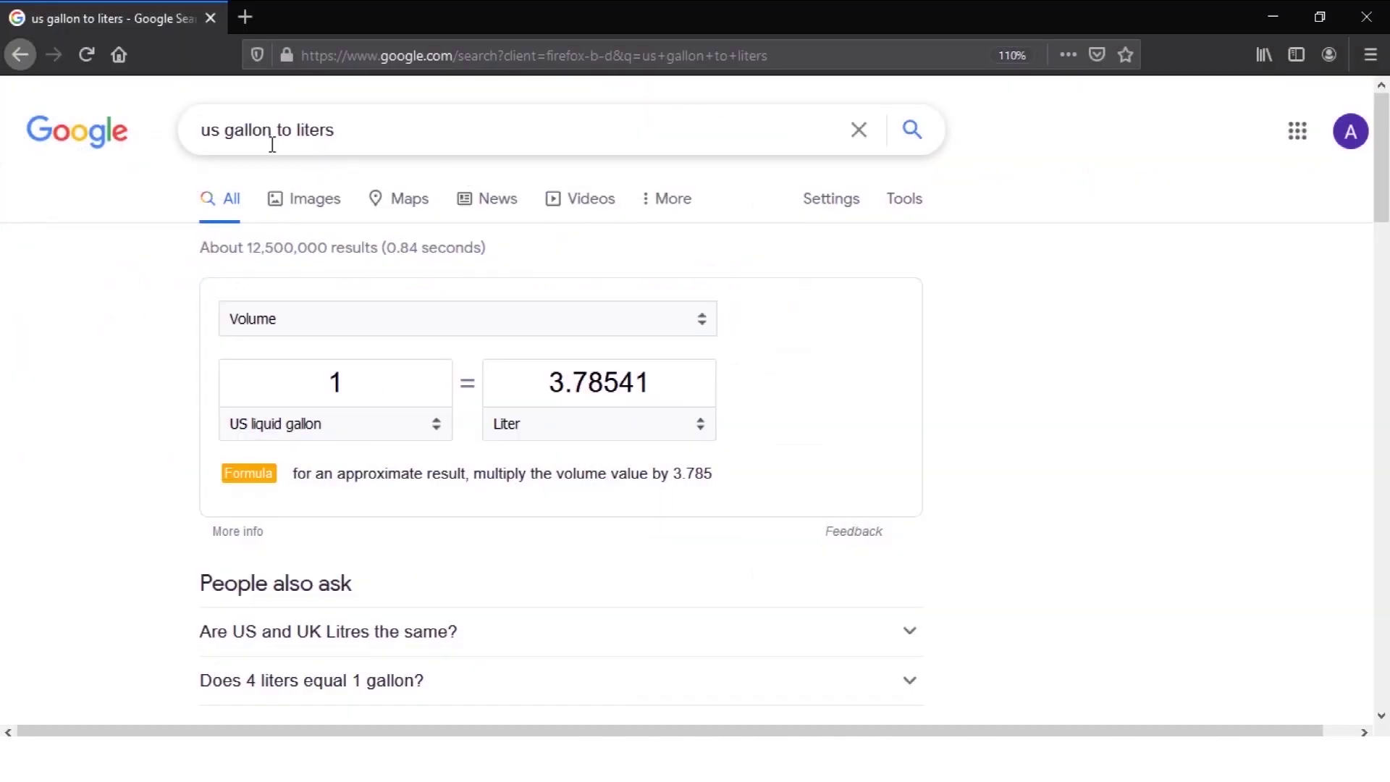
{"action": "left_click_drag", "start_coordinate": [648, 434], "coordinate": [590, 346]}
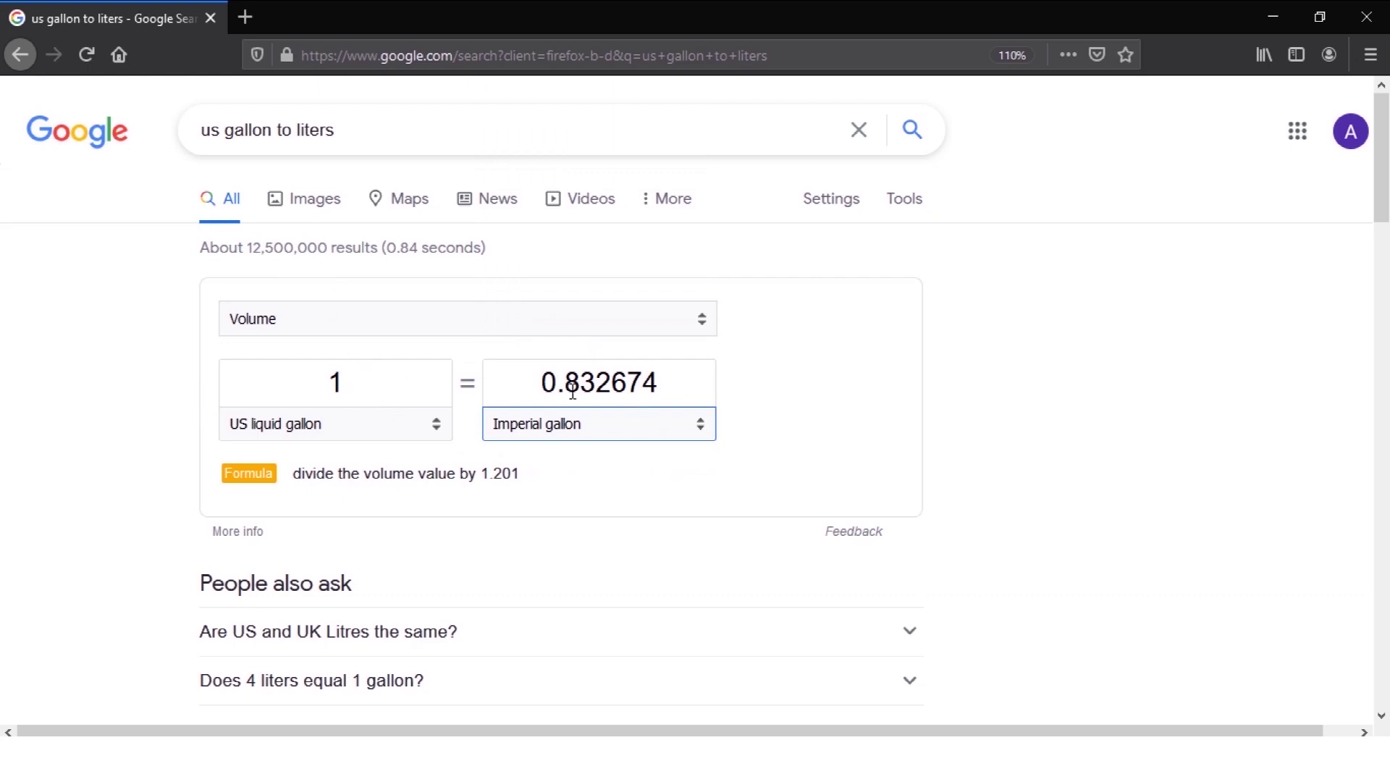
{"action": "key", "text": "alt+Tab"}
{"action": "left_click", "coordinate": [294, 550]}
{"action": "key", "text": "ctrl+c"}
{"action": "left_click", "coordinate": [304, 574]}
{"action": "key", "text": "ctrl+v"}
{"action": "left_click", "coordinate": [419, 572]}
Note '0.832 imp gal' in E13 and enter =E3*0.832 in G3.
{"action": "type", "text": "0.832 imp ga"}
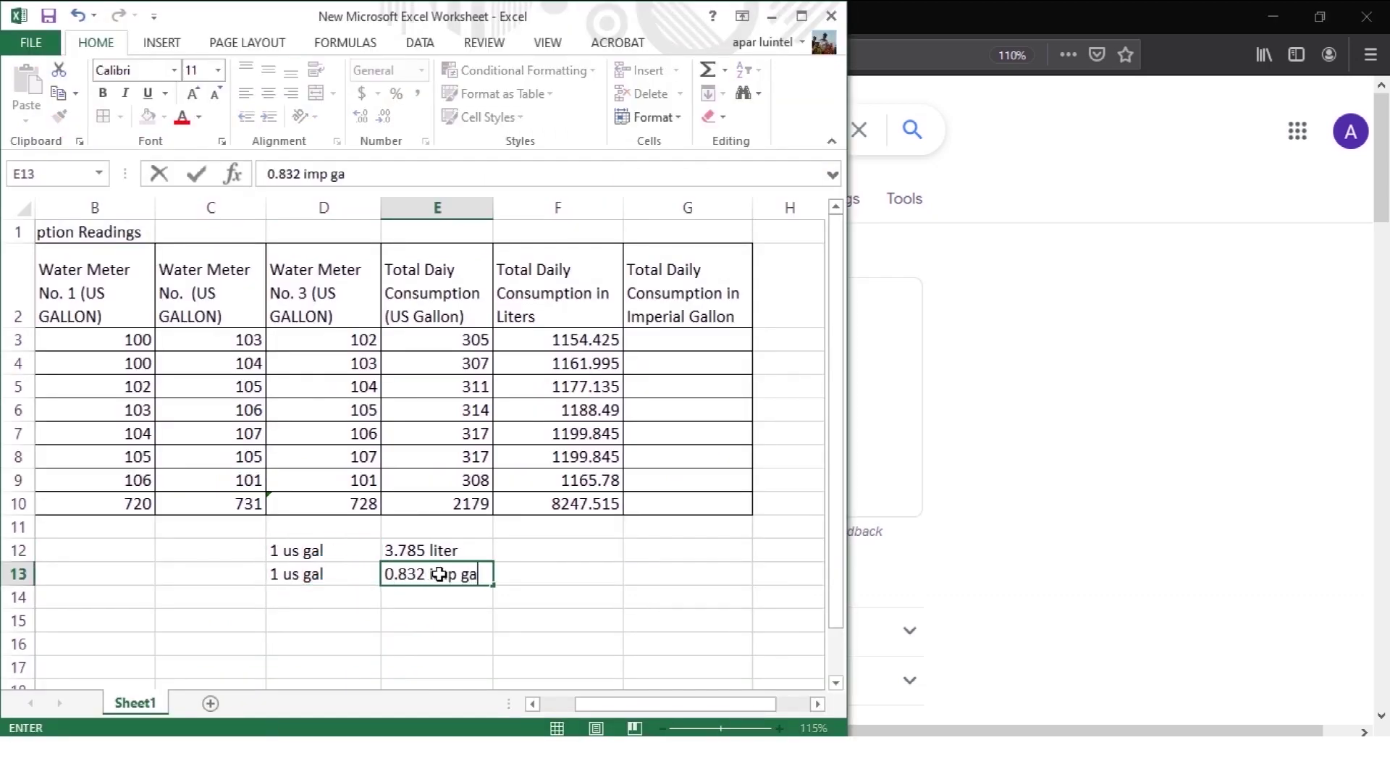
{"action": "type", "text": "l"}
{"action": "left_click", "coordinate": [599, 580]}
{"action": "left_click", "coordinate": [688, 340]}
{"action": "type", "text": "="}
{"action": "left_click", "coordinate": [437, 339]}
{"action": "type", "text": "*0.832"}
{"action": "key", "text": "Return"}
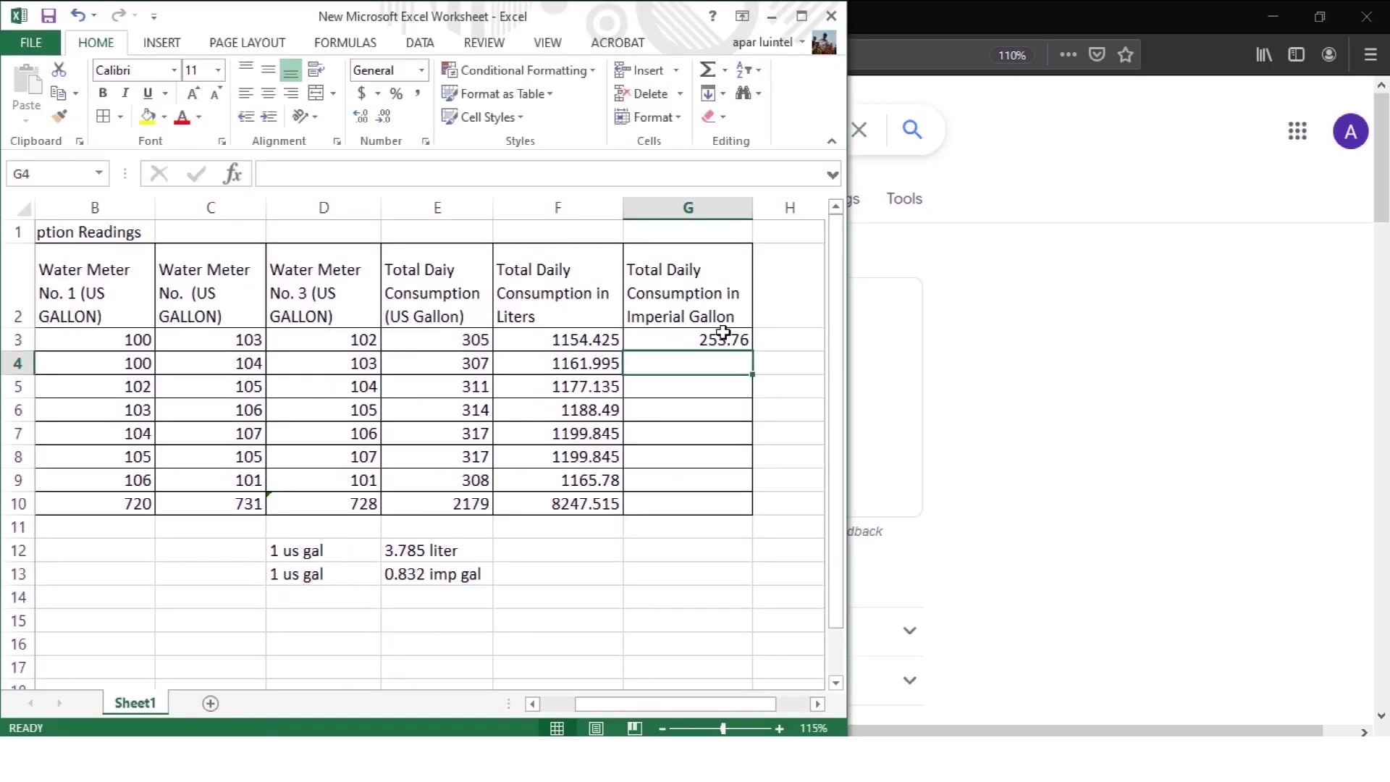
Fill the imperial formula down to G9 and extend the weekly sum into G10 (1812.928).
{"action": "key", "text": "alt+Tab"}
{"action": "left_click", "coordinate": [711, 340]}
{"action": "left_click_drag", "start_coordinate": [752, 351], "coordinate": [724, 480]}
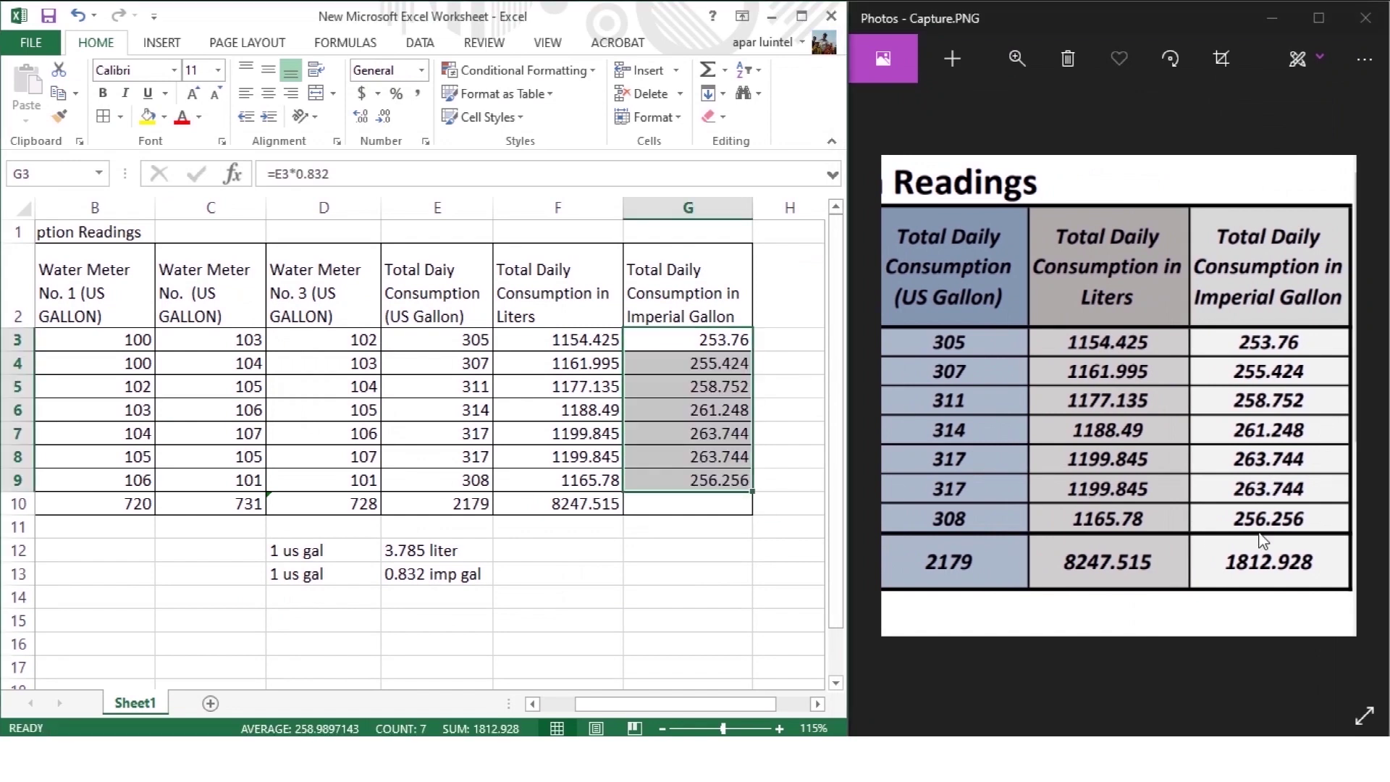
{"action": "left_click", "coordinate": [766, 505]}
{"action": "left_click", "coordinate": [557, 503]}
{"action": "left_click_drag", "start_coordinate": [623, 515], "coordinate": [724, 507]}
{"action": "left_click", "coordinate": [557, 433]}
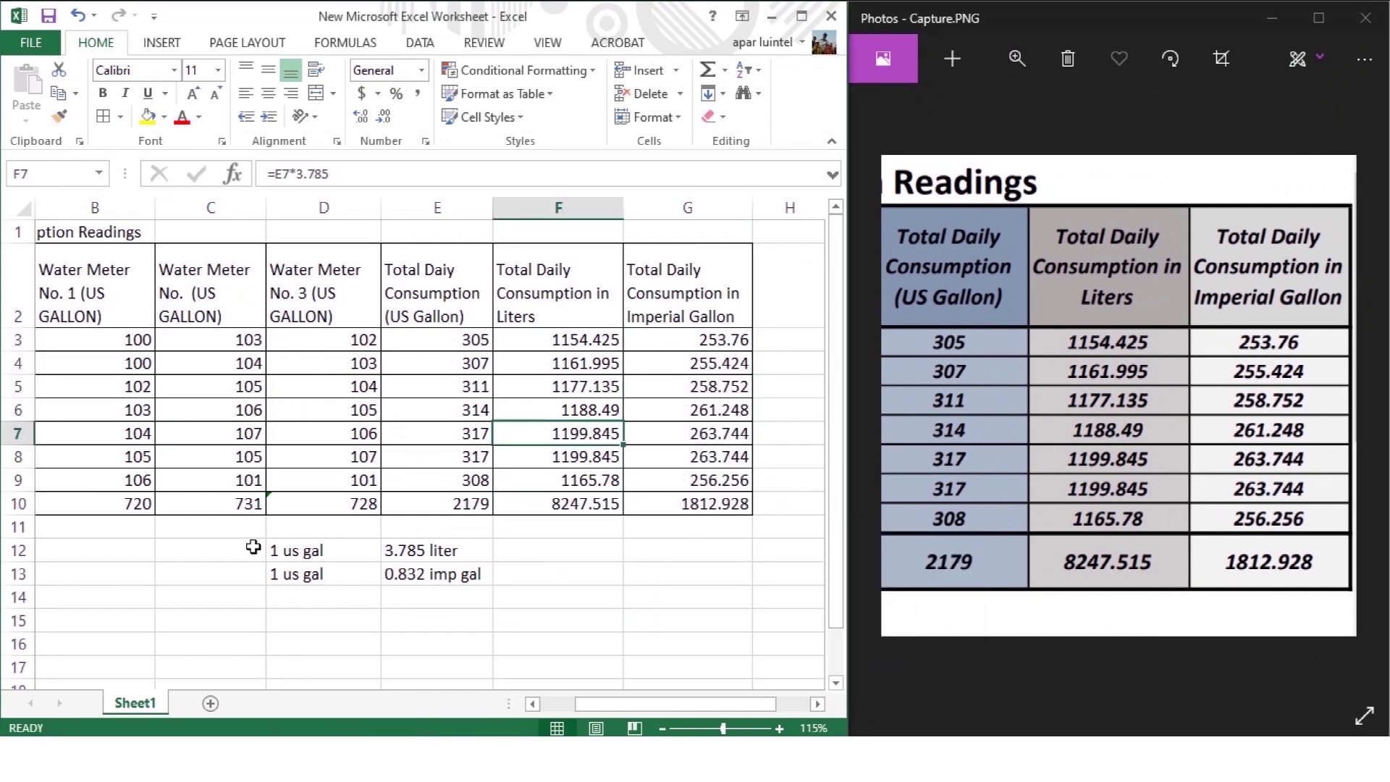
{"action": "left_click_drag", "start_coordinate": [252, 546], "coordinate": [449, 602]}
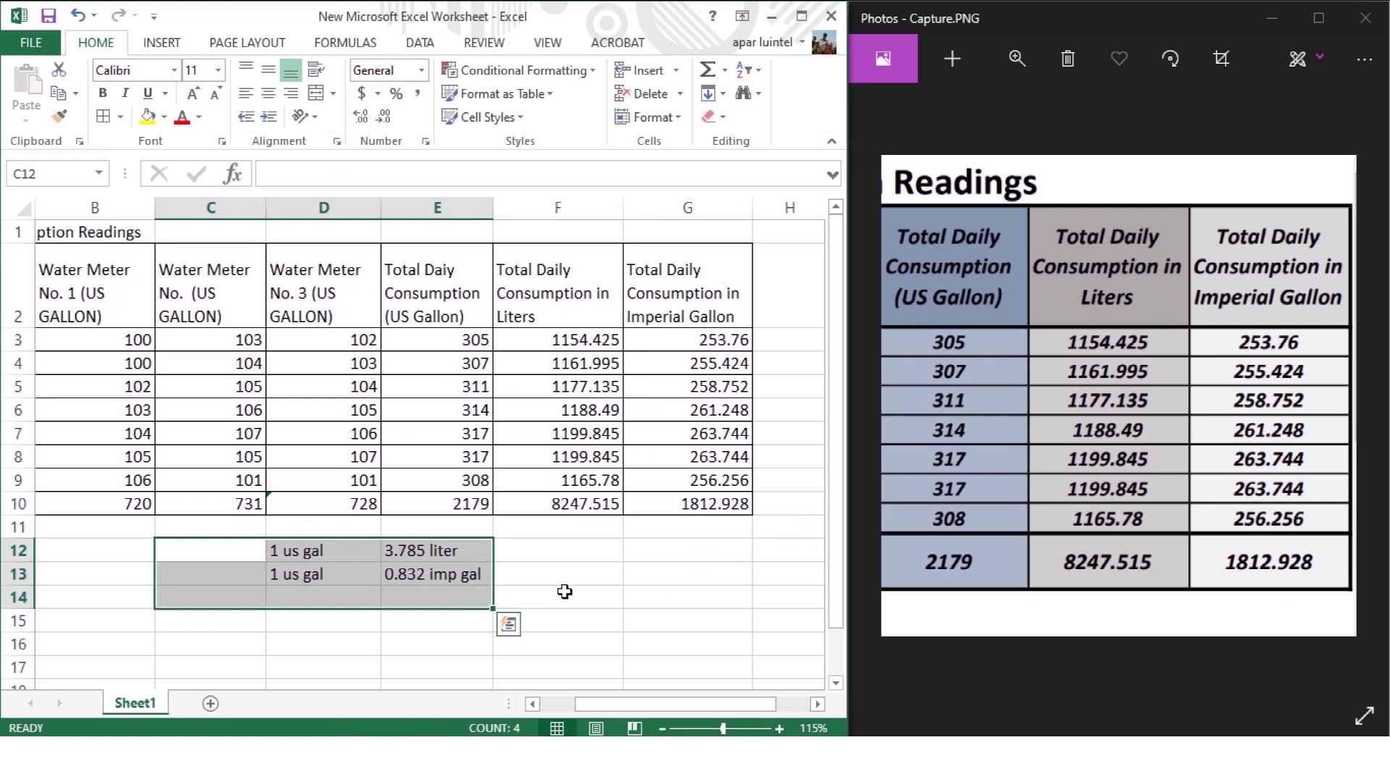
Delete the conversion notes below the table and save the workbook.
{"action": "key", "text": "Delete"}
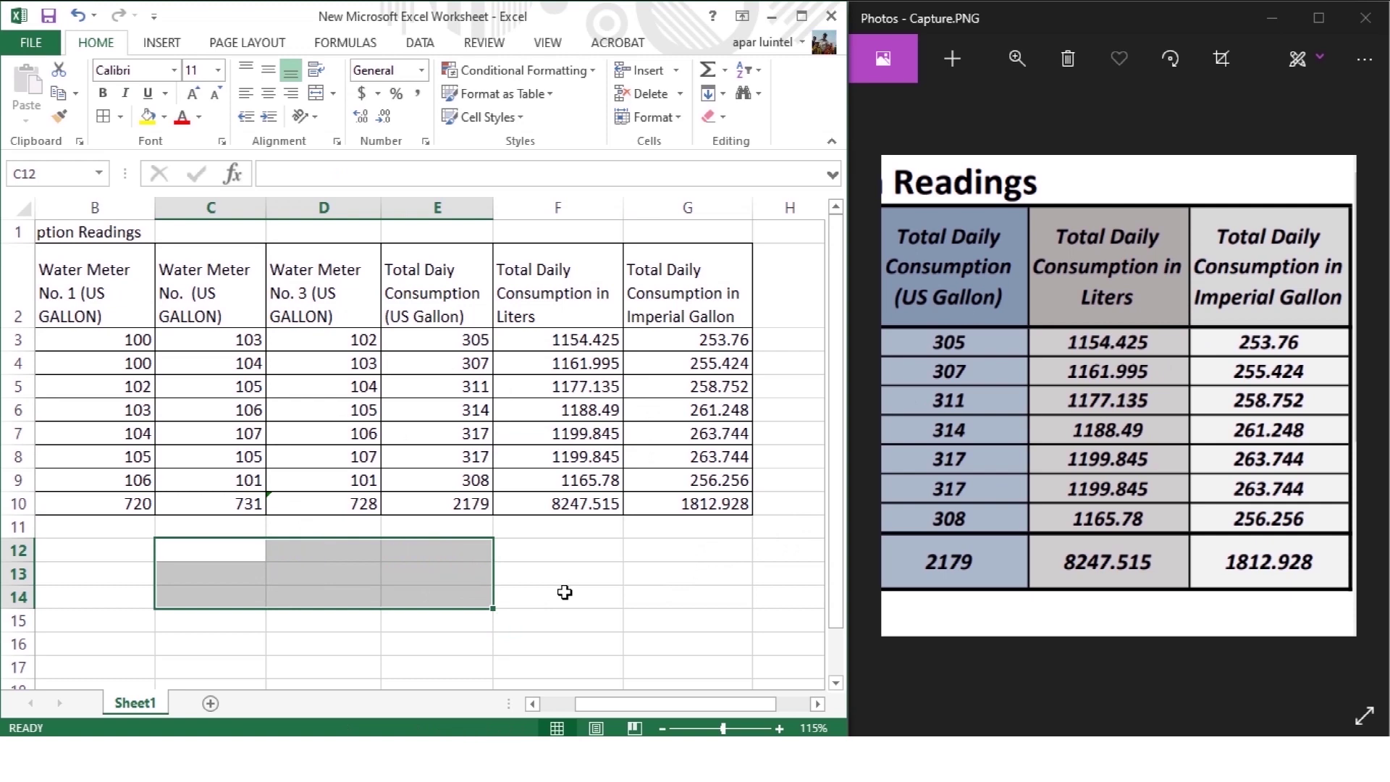
{"action": "left_click", "coordinate": [49, 16]}
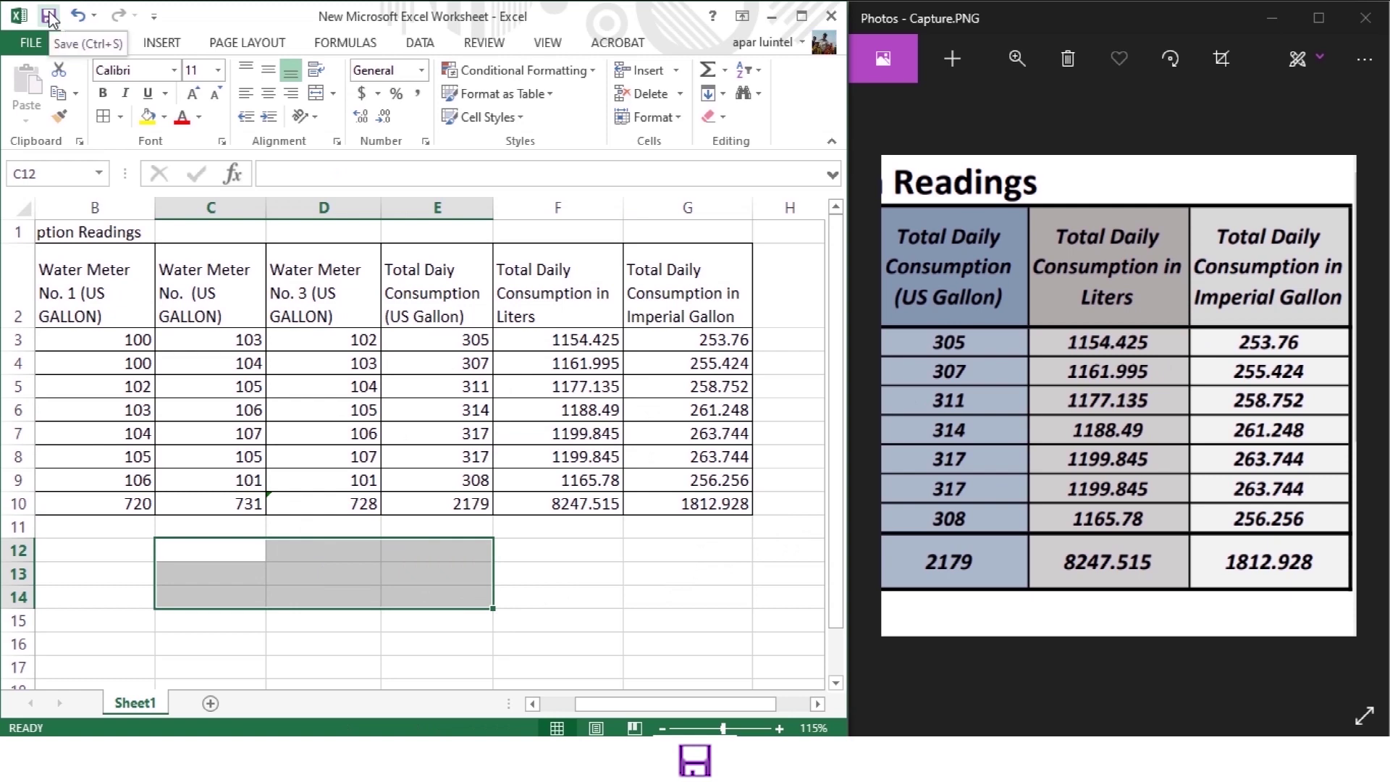
{"action": "key", "text": "ctrl+s"}
{"action": "key", "text": "ctrl+y"}
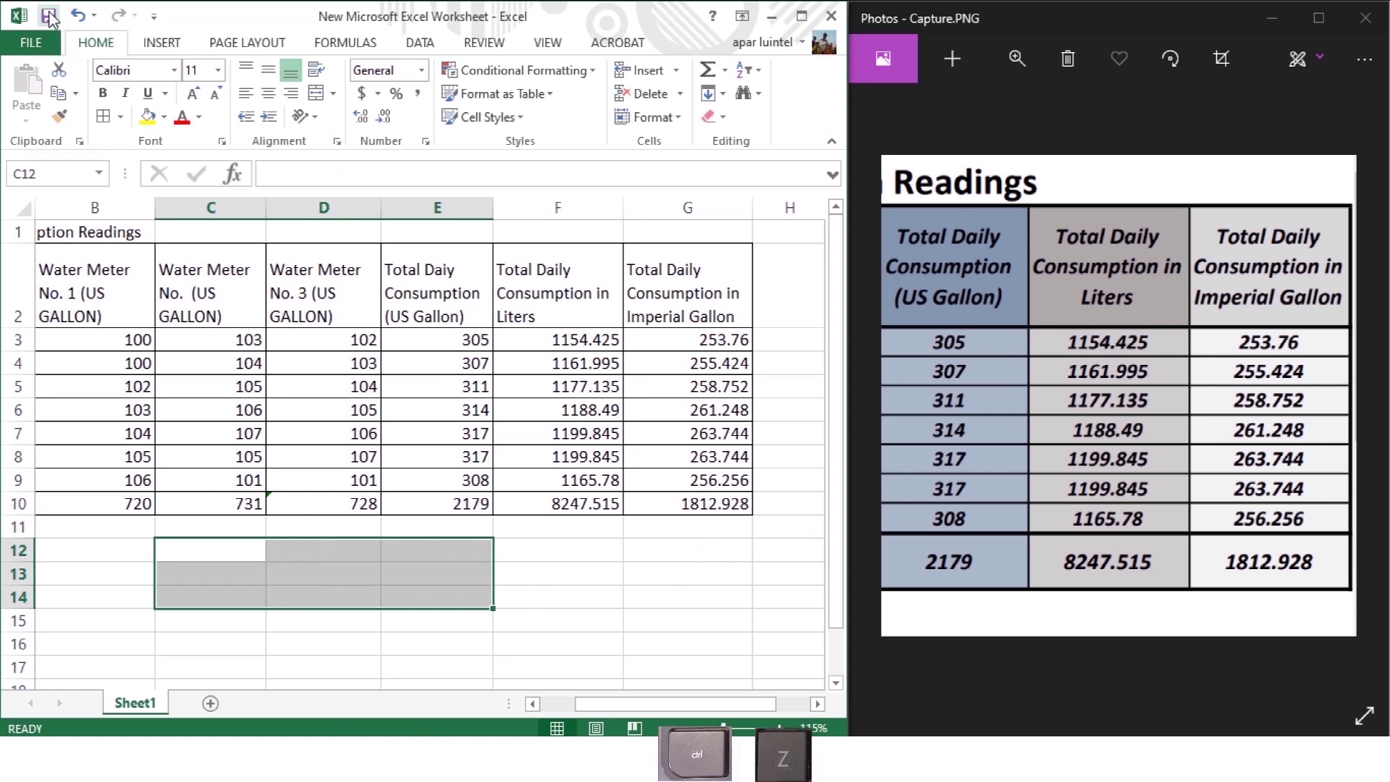
{"action": "key", "text": "ctrl+y"}
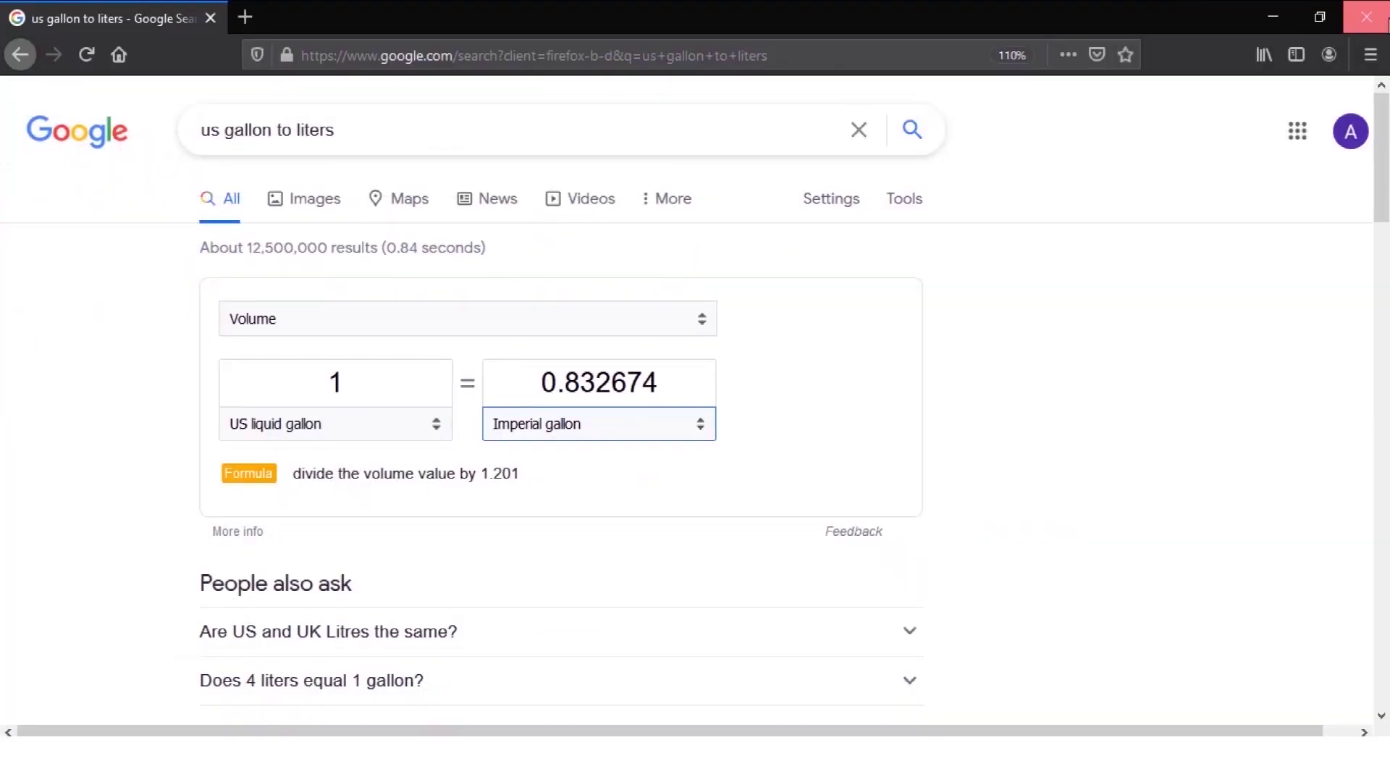
{"action": "left_click", "coordinate": [1384, 21]}
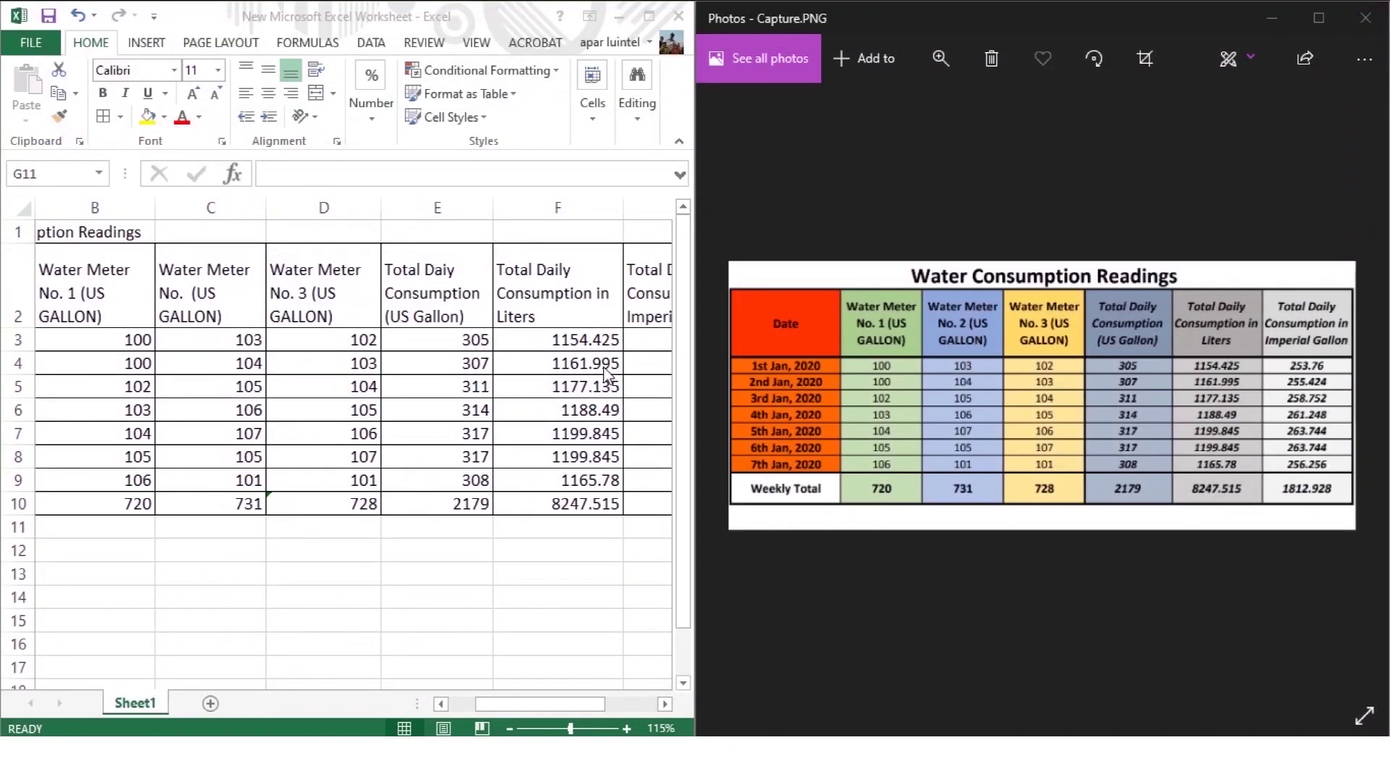
Merge and centre the title across A1:G1 and make the Weekly Total row taller.
{"action": "scroll", "coordinate": [442, 521], "scroll_direction": "down", "scroll_amount": 2}
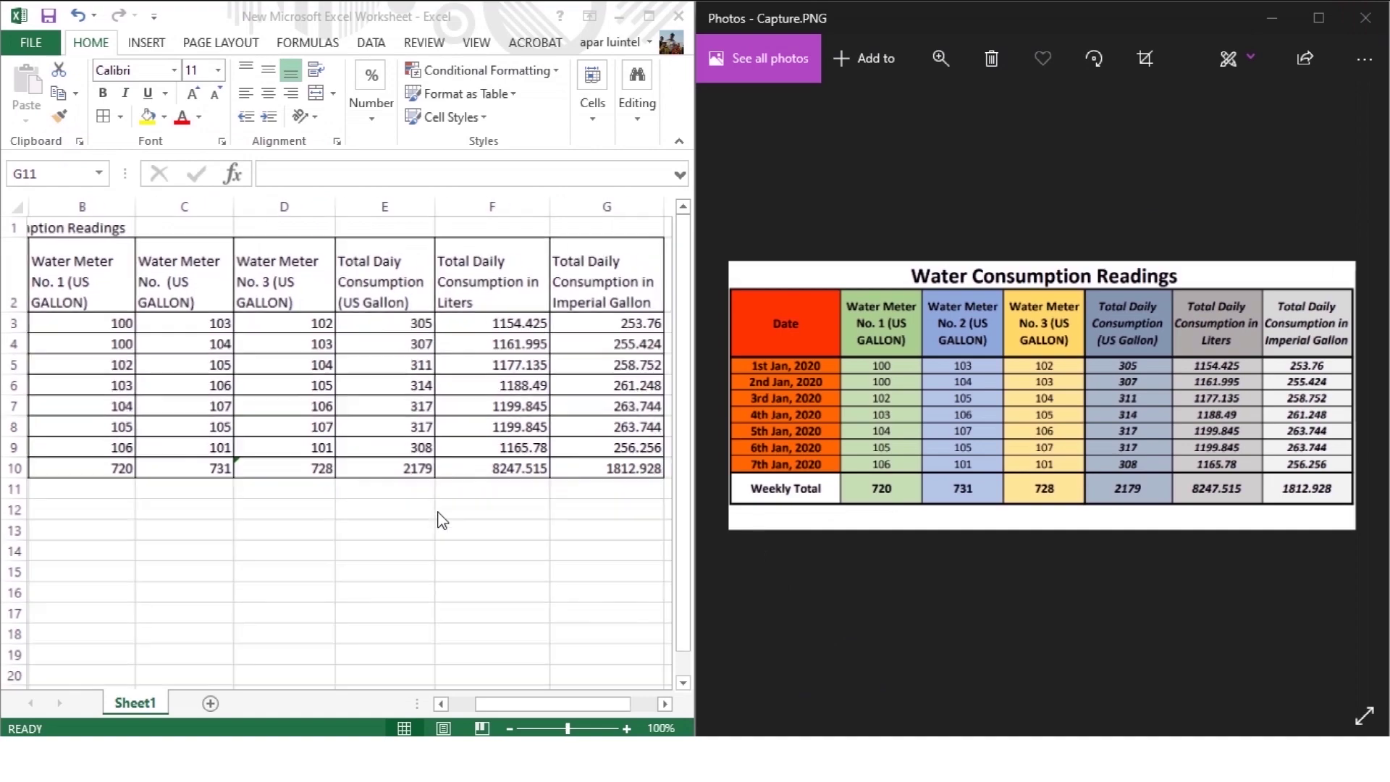
{"action": "key", "text": "ctrl+Home"}
{"action": "left_click", "coordinate": [1024, 277]}
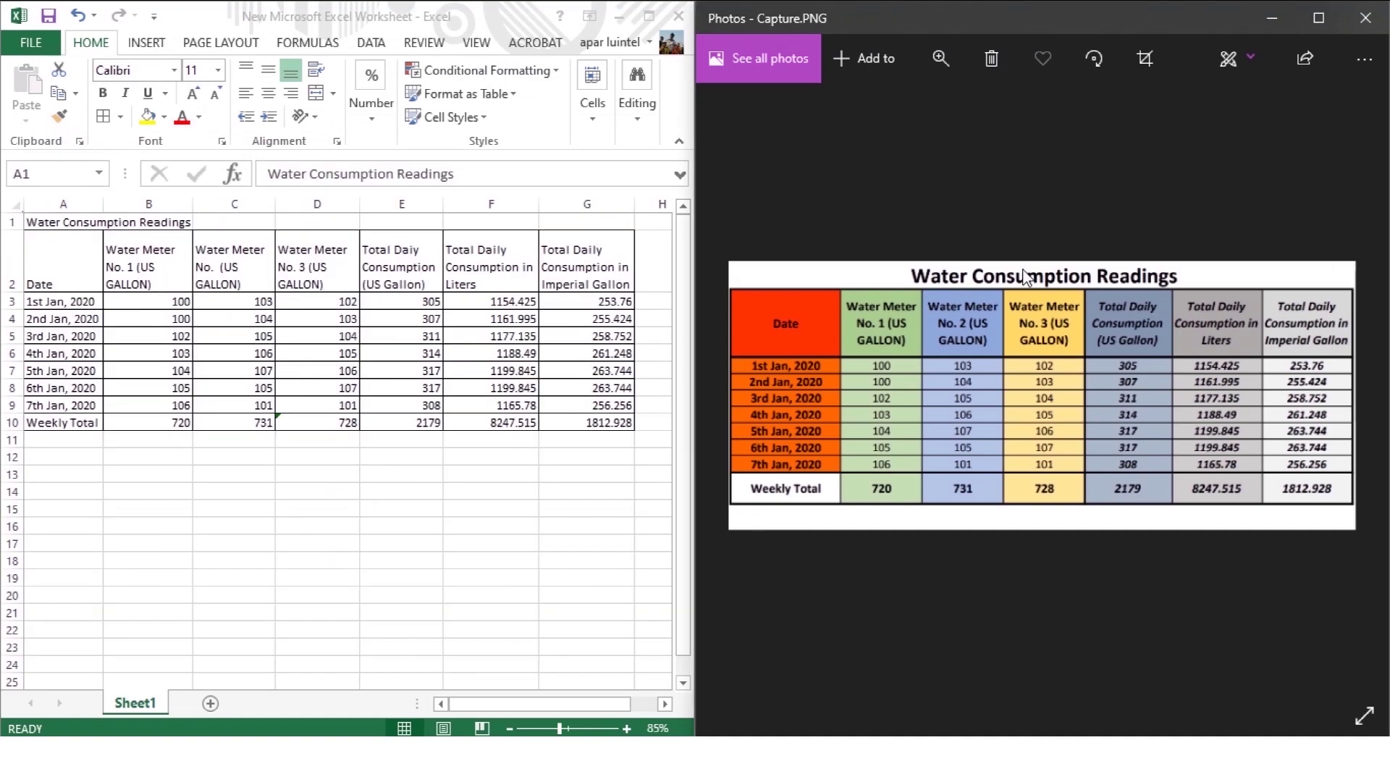
{"action": "left_click", "coordinate": [165, 552]}
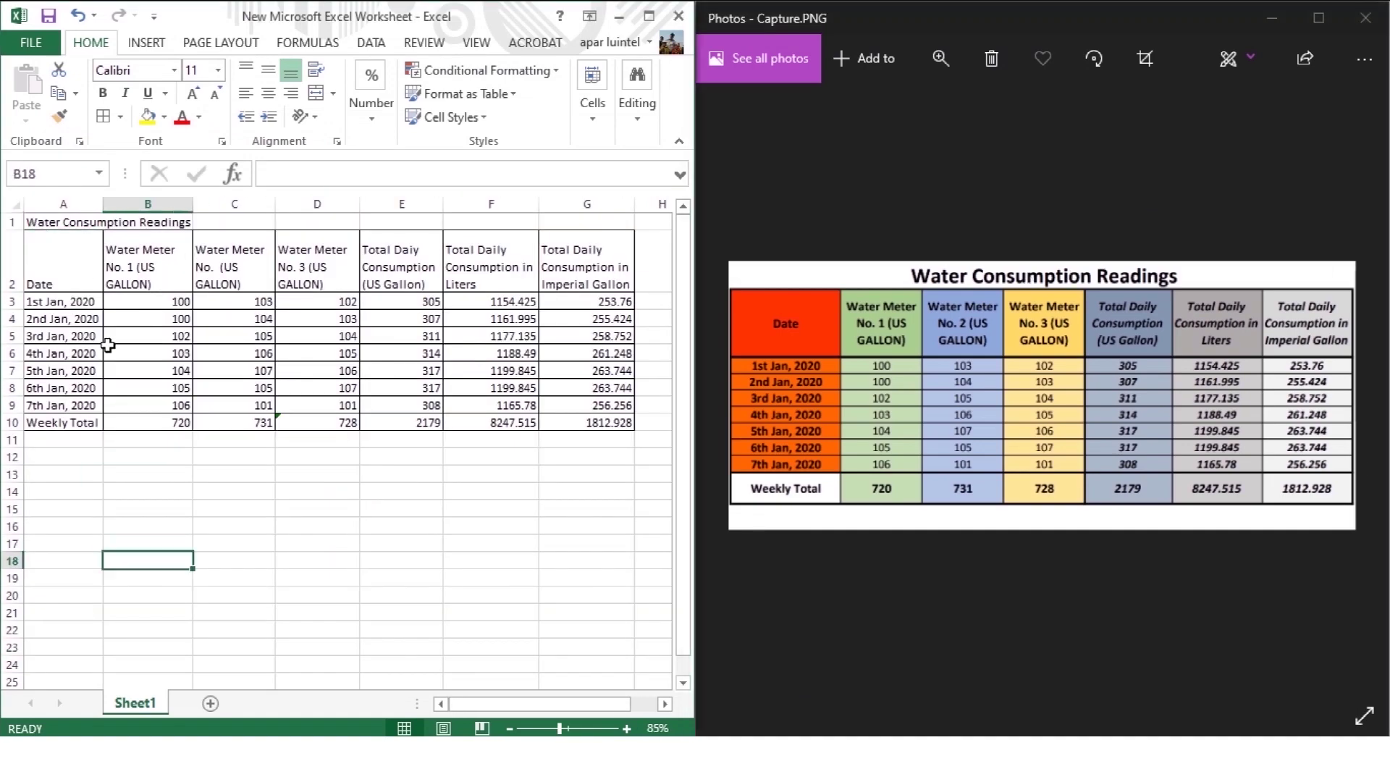
{"action": "left_click", "coordinate": [52, 218]}
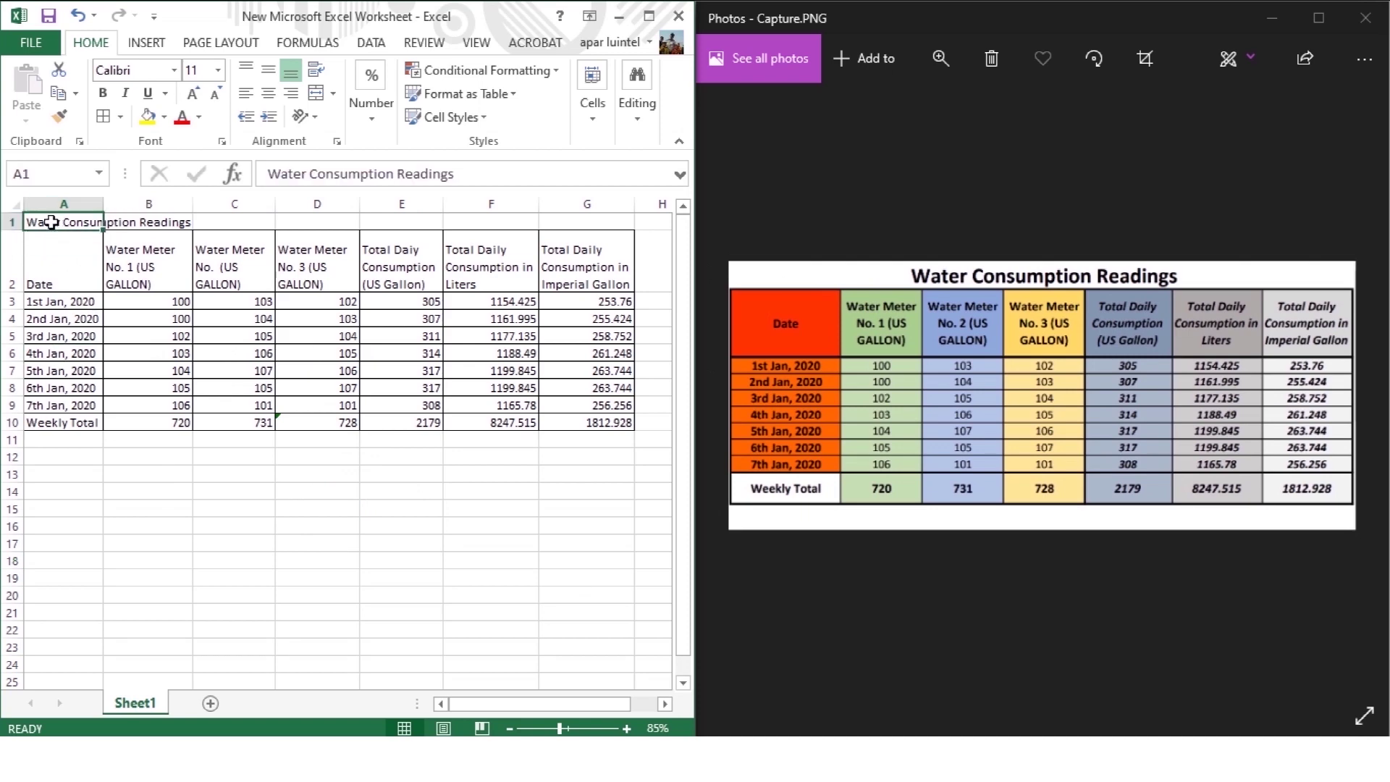
{"action": "left_click_drag", "start_coordinate": [52, 222], "coordinate": [556, 222]}
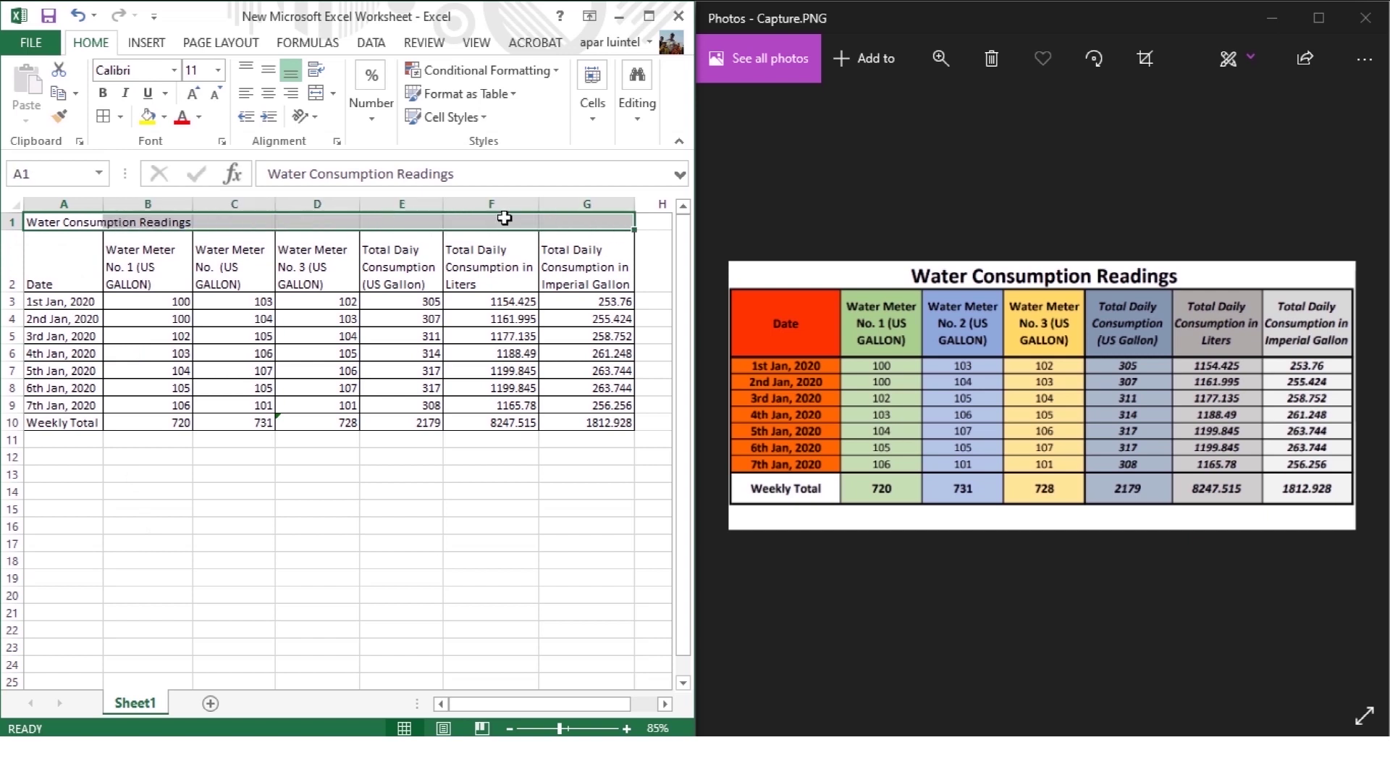
{"action": "left_click", "coordinate": [318, 102]}
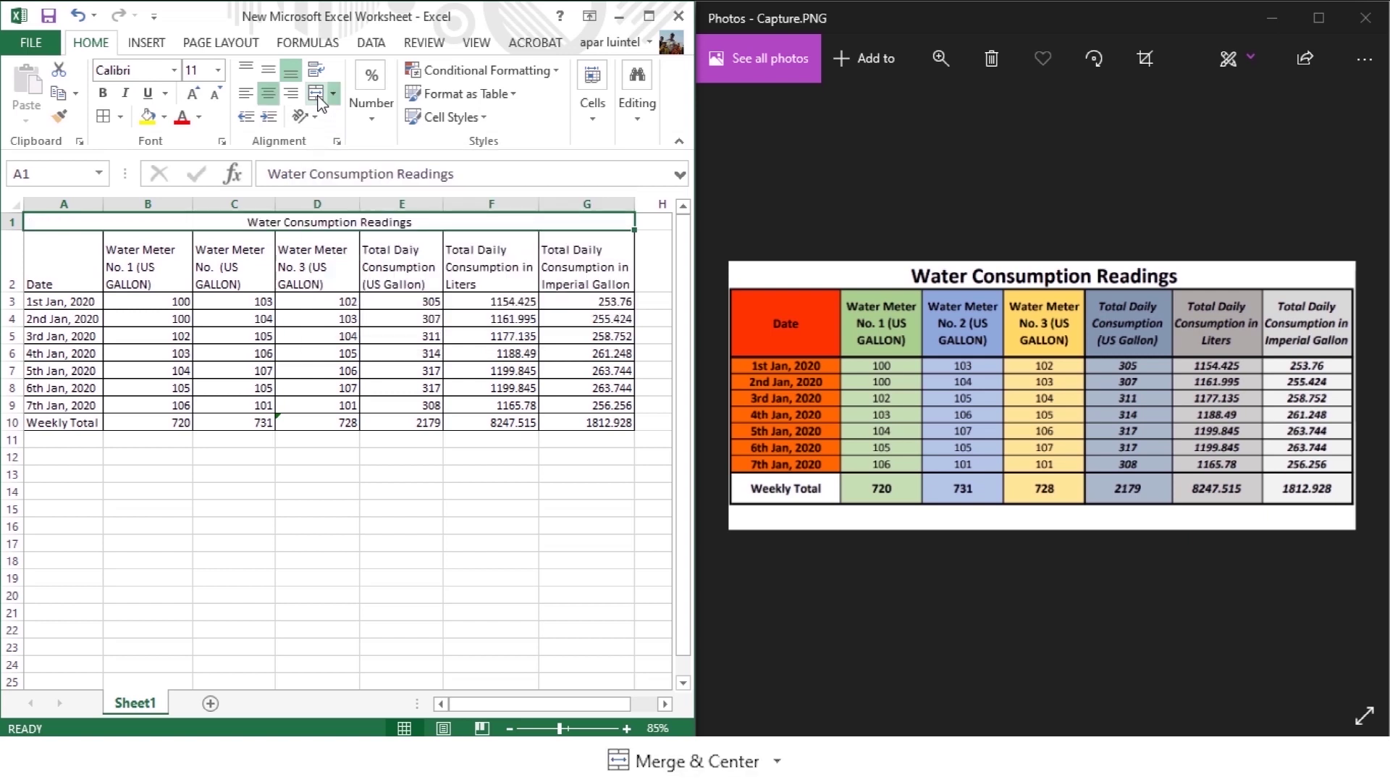
{"action": "left_click_drag", "start_coordinate": [18, 430], "coordinate": [18, 447]}
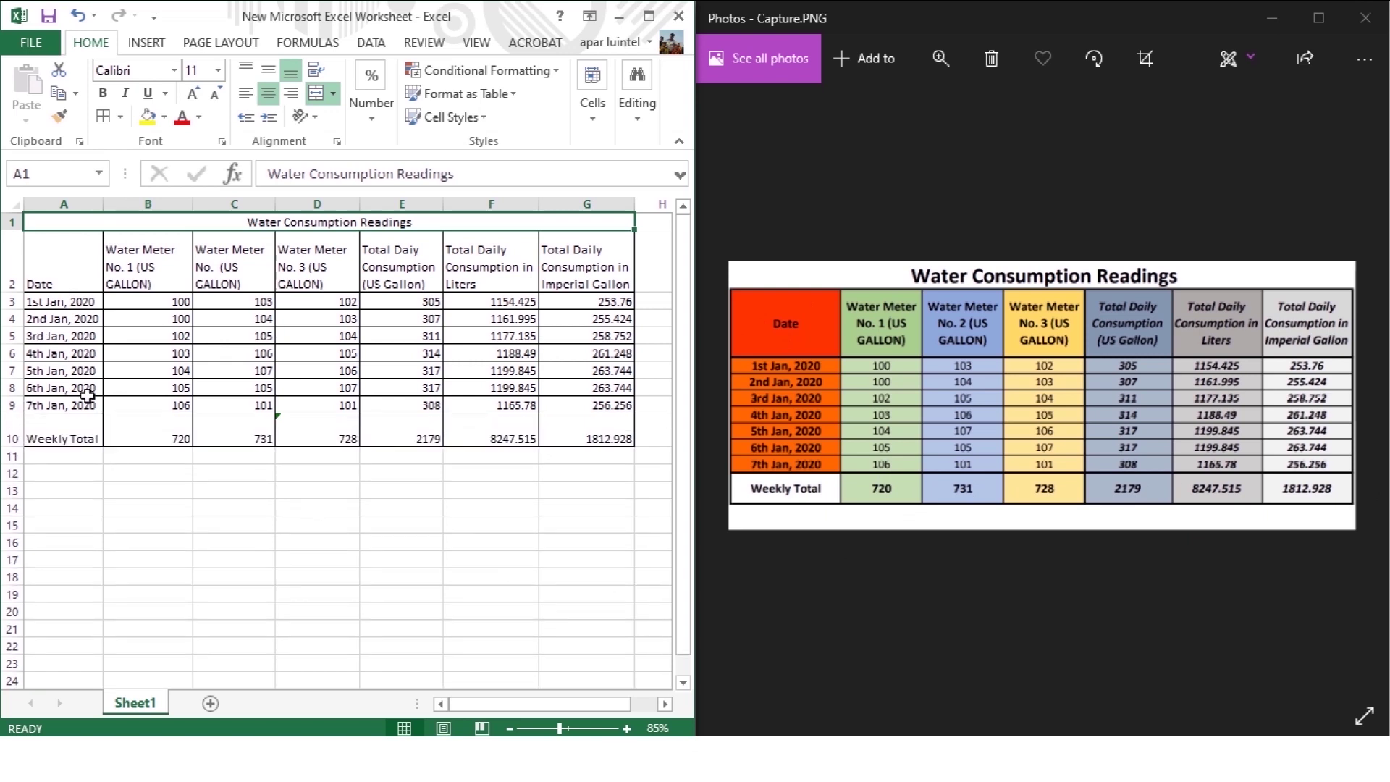
Widen column A to fit the dates.
{"action": "left_click_drag", "start_coordinate": [102, 206], "coordinate": [130, 226]}
{"action": "left_click", "coordinate": [246, 433]}
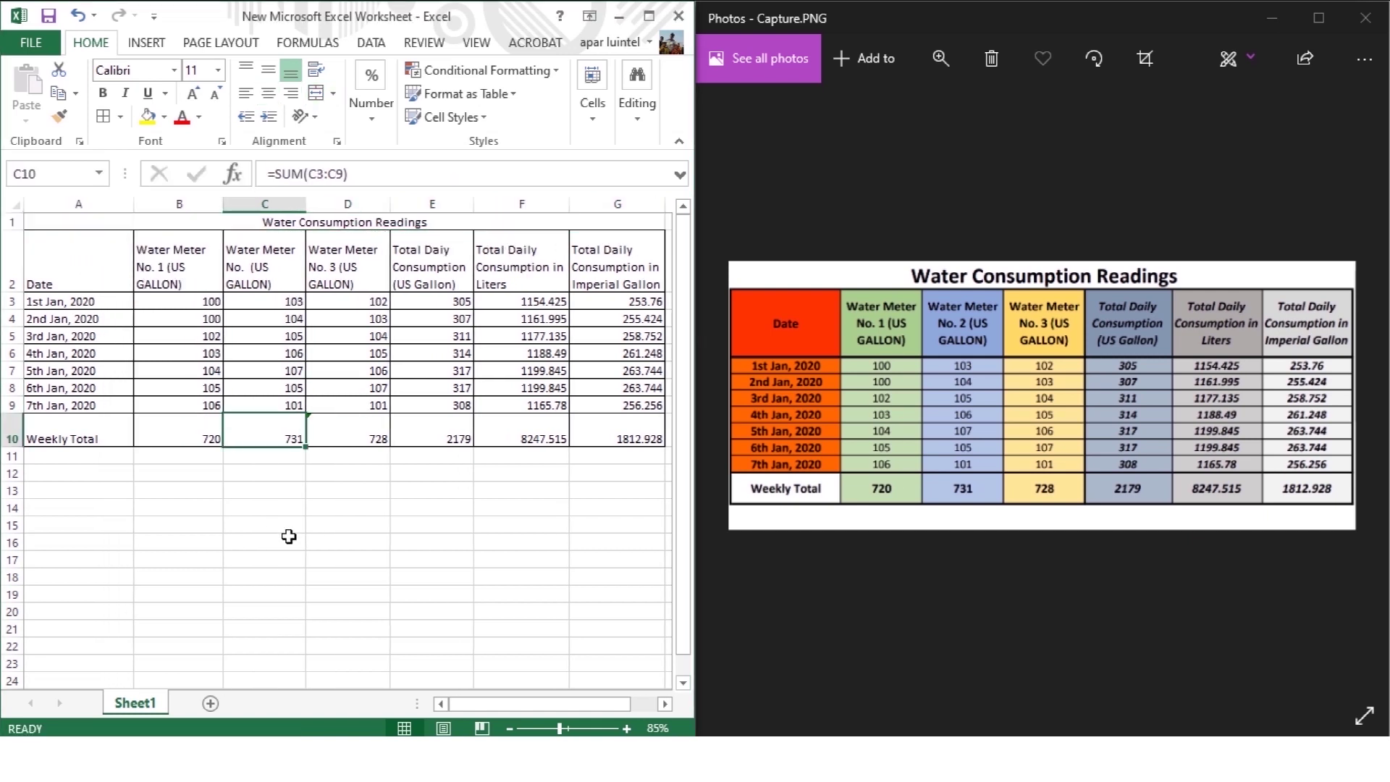
{"action": "left_click", "coordinate": [37, 281]}
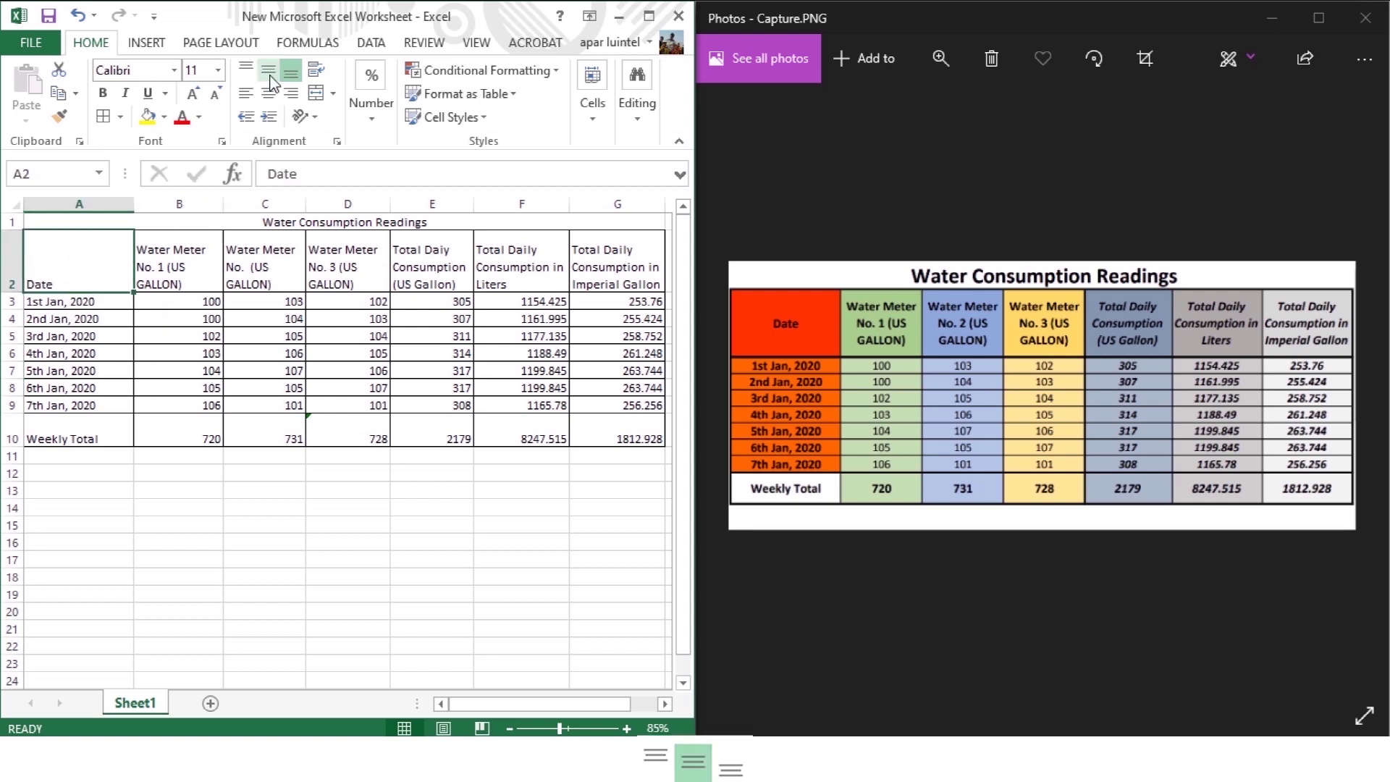
Centre the Date heading in A2 horizontally and vertically after trying other alignments.
{"action": "left_click", "coordinate": [271, 77]}
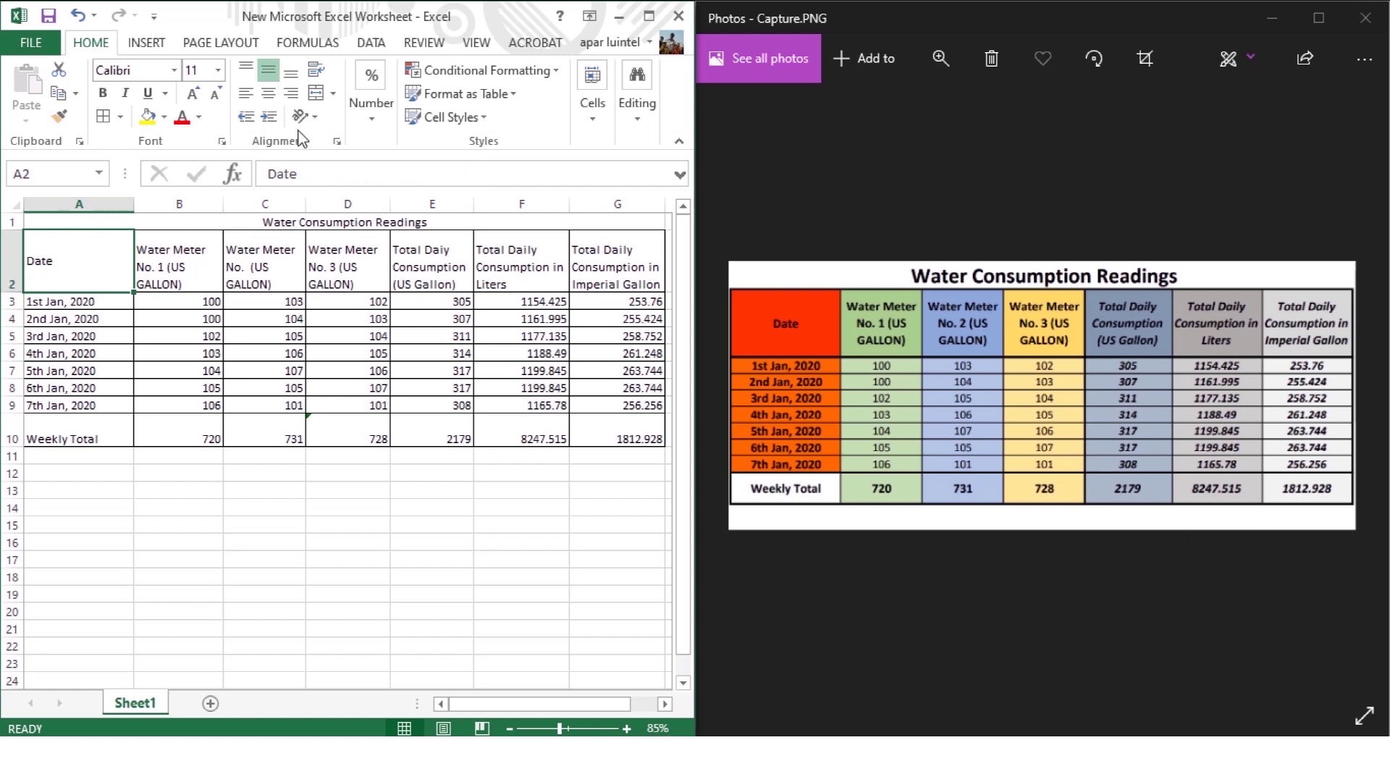
{"action": "left_click", "coordinate": [247, 71]}
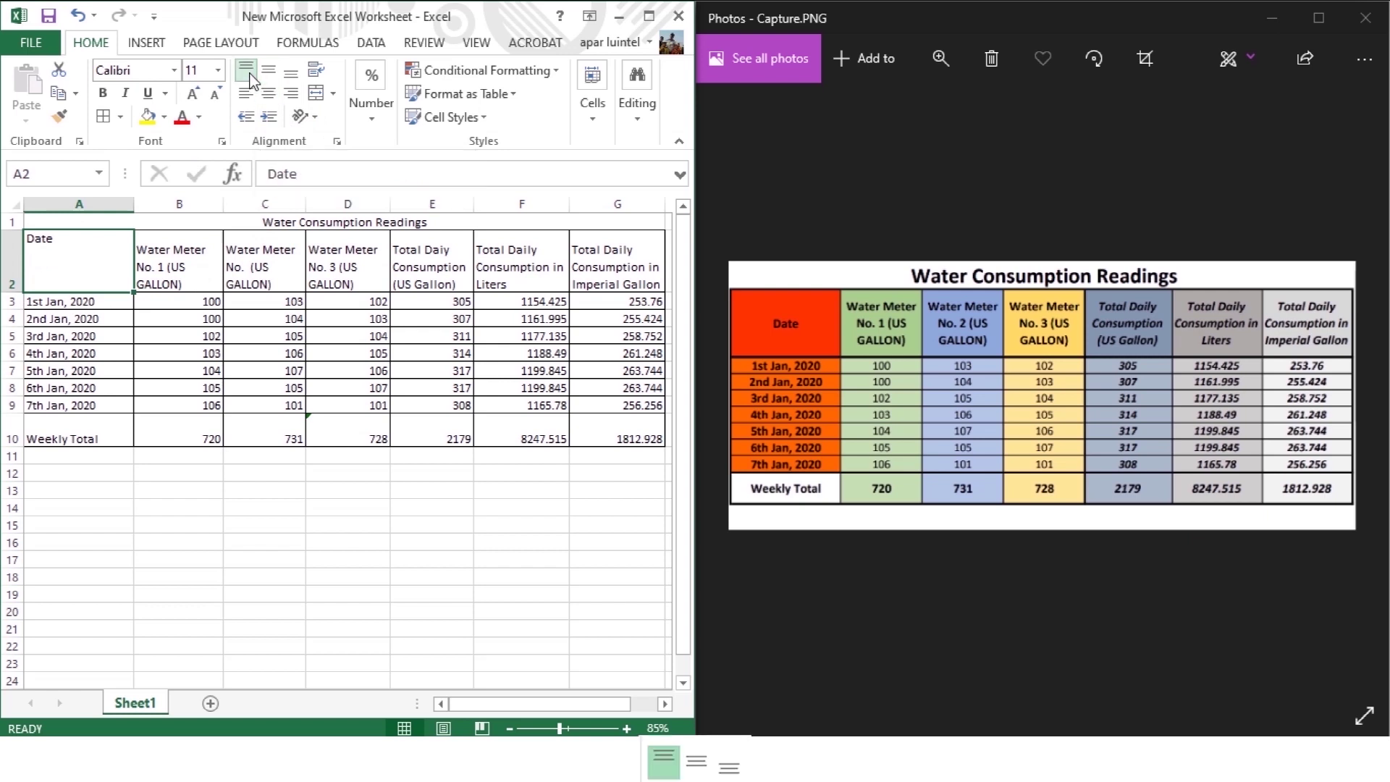
{"action": "left_click", "coordinate": [268, 70]}
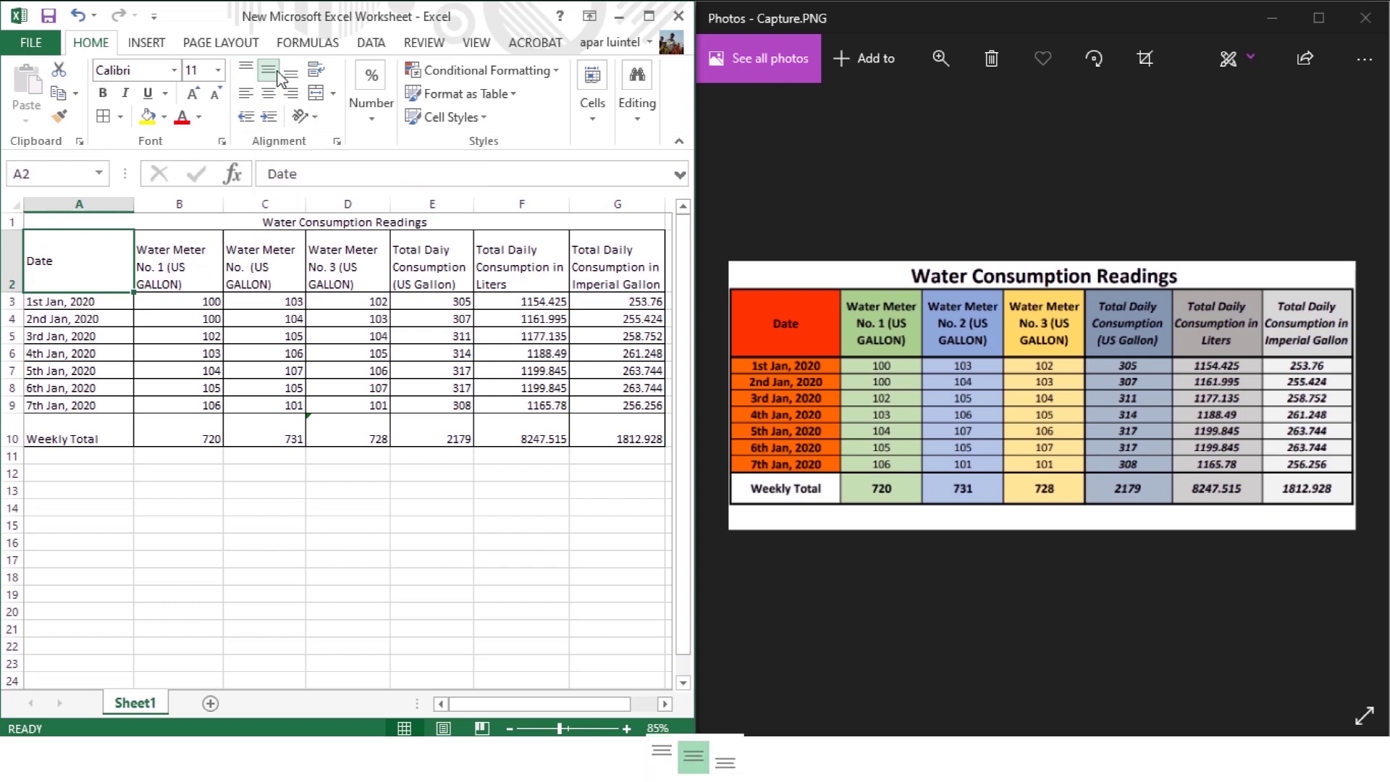
{"action": "left_click", "coordinate": [290, 75]}
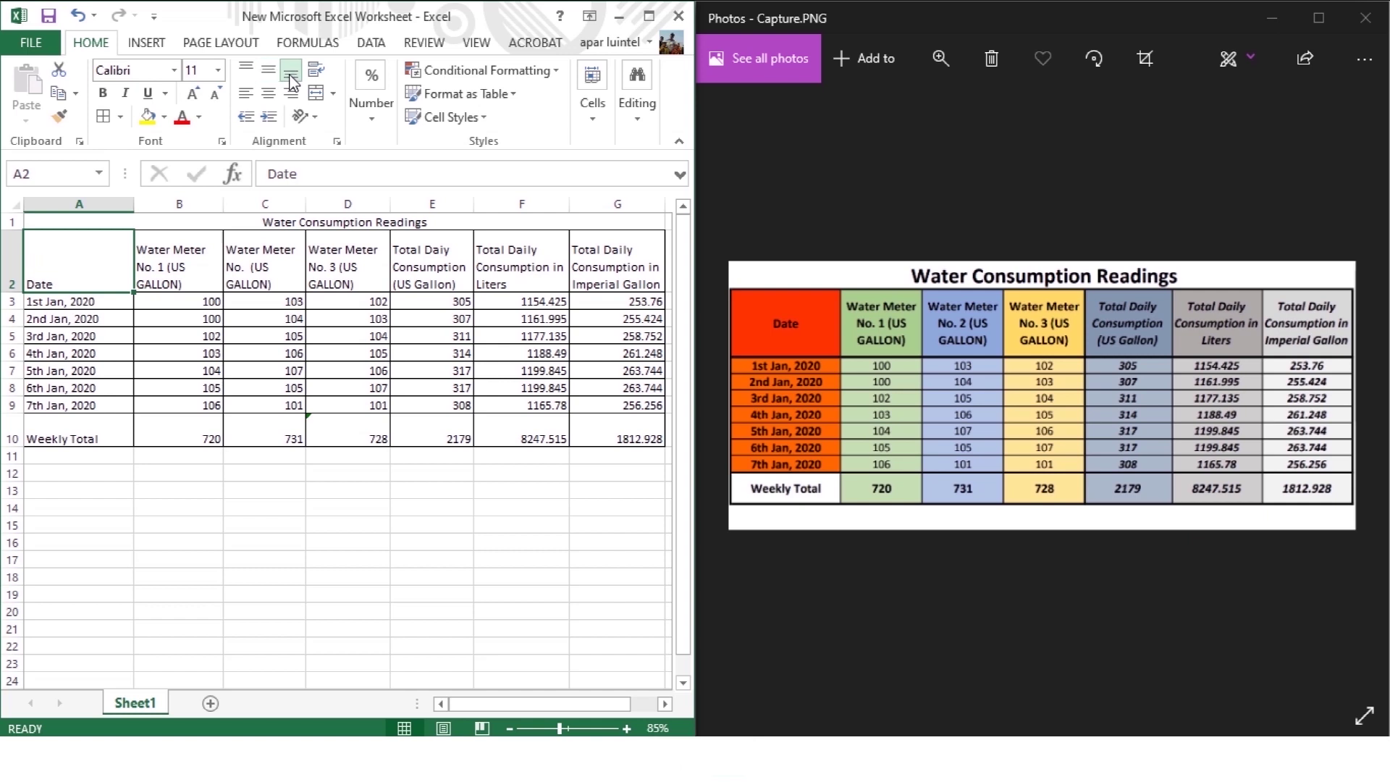
{"action": "left_click", "coordinate": [247, 94]}
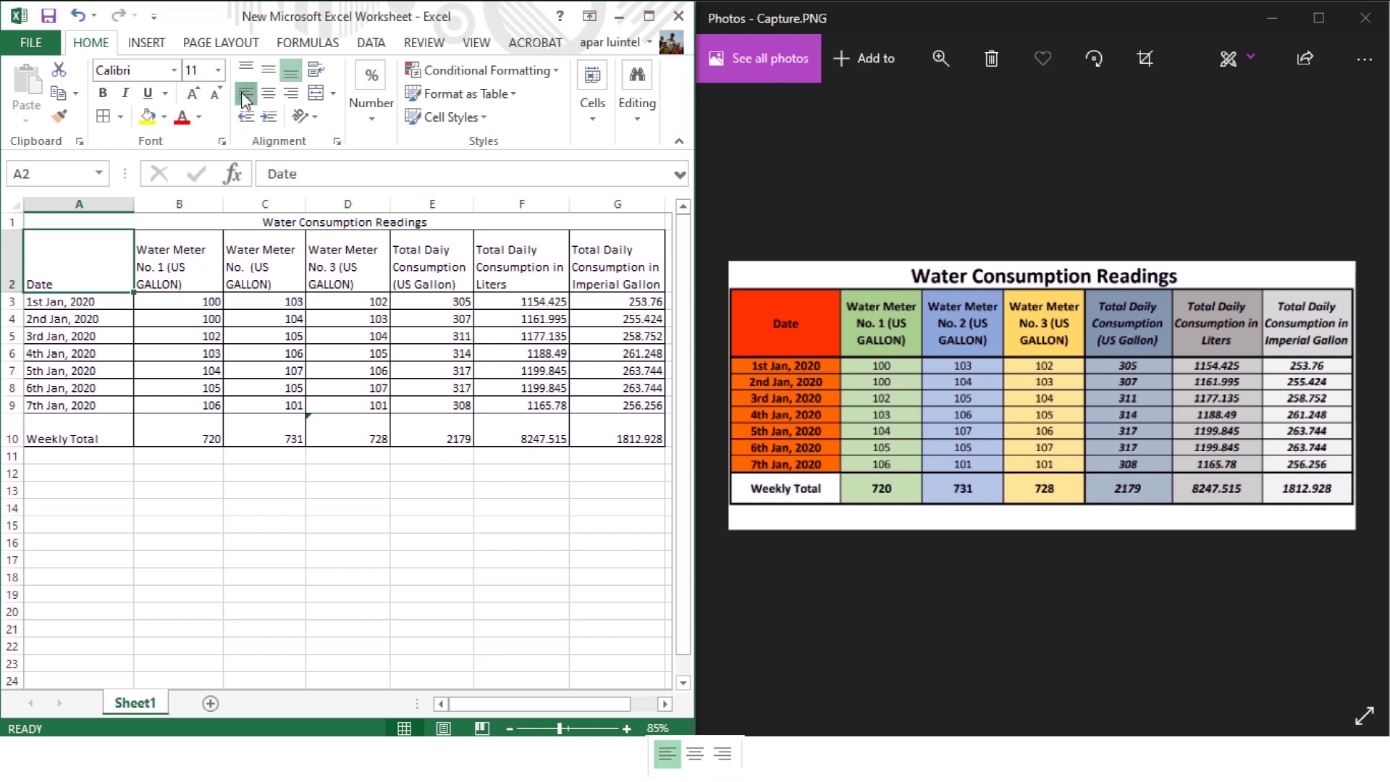
{"action": "left_click", "coordinate": [269, 95]}
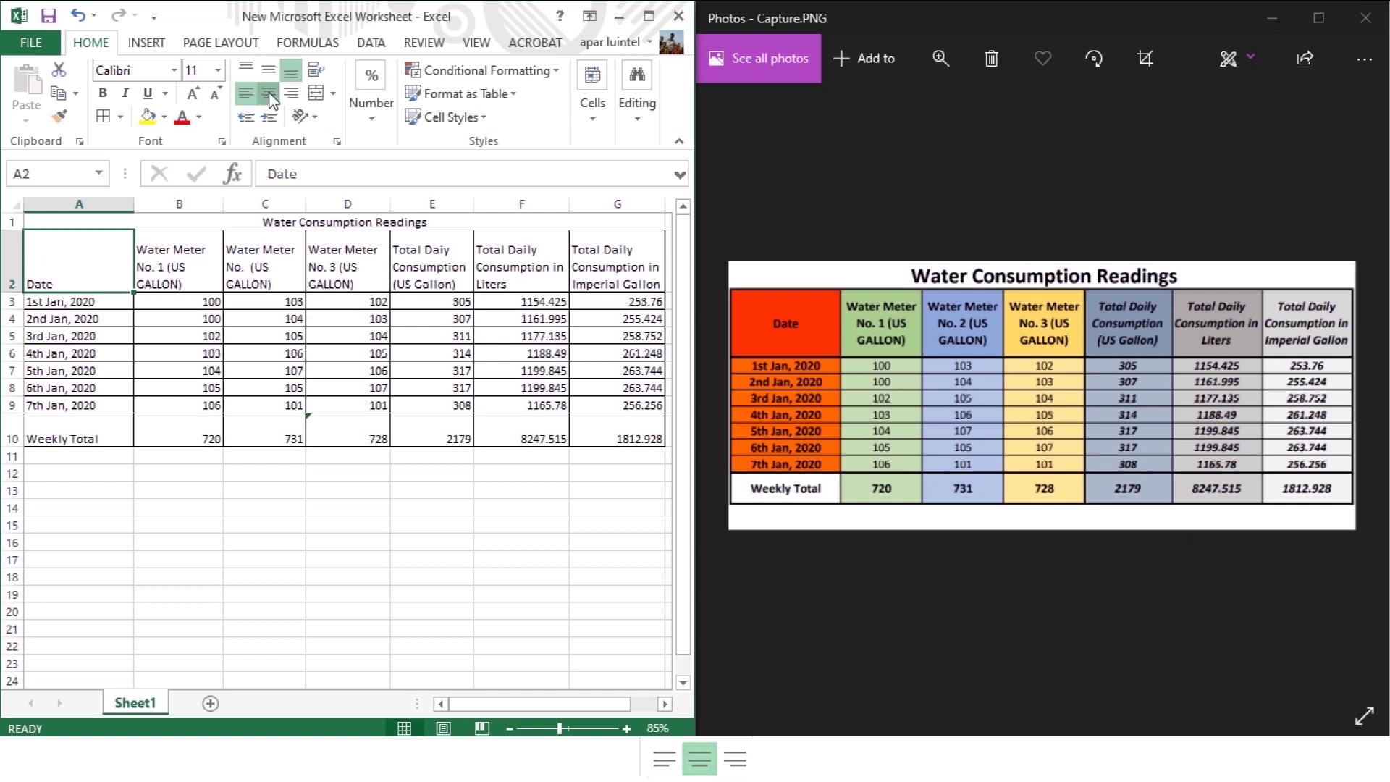
{"action": "left_click", "coordinate": [290, 94]}
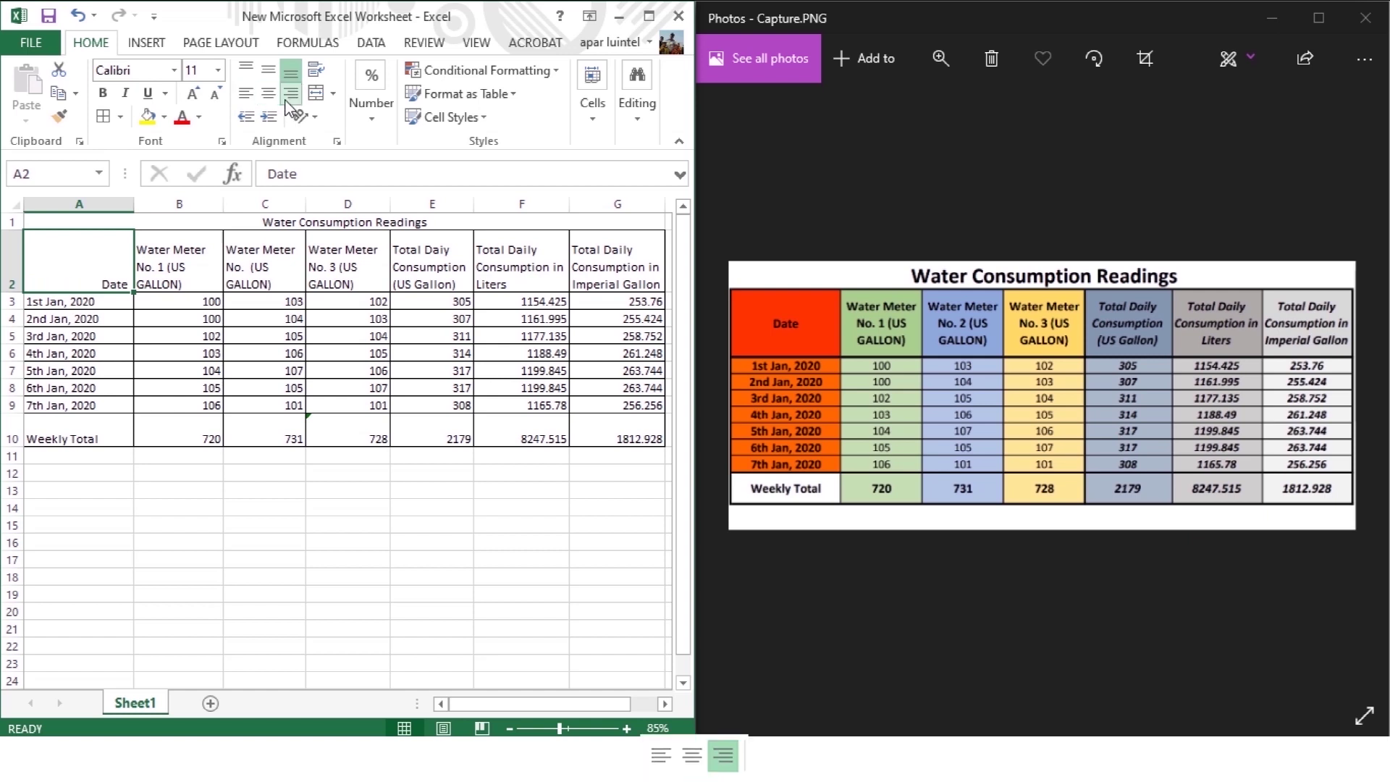
{"action": "left_click", "coordinate": [268, 95]}
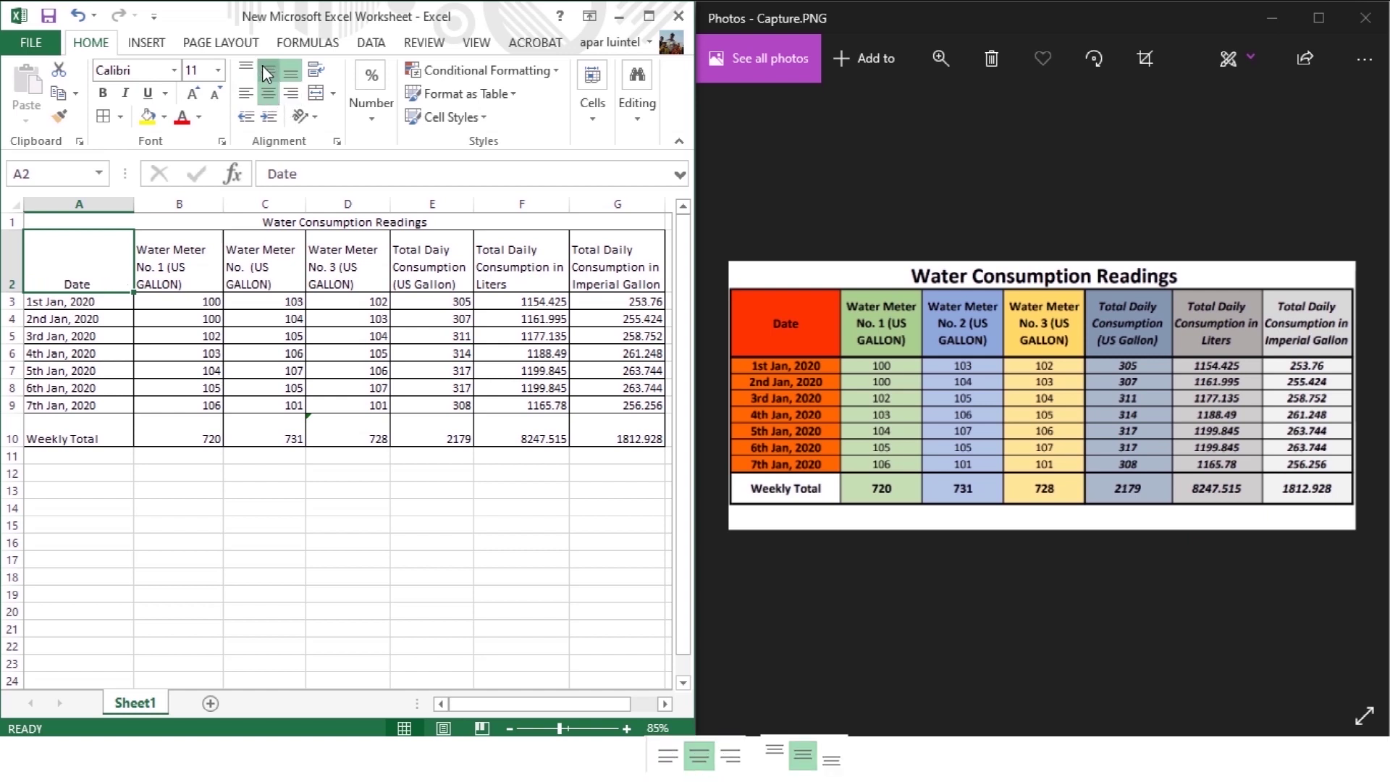
{"action": "left_click", "coordinate": [268, 70]}
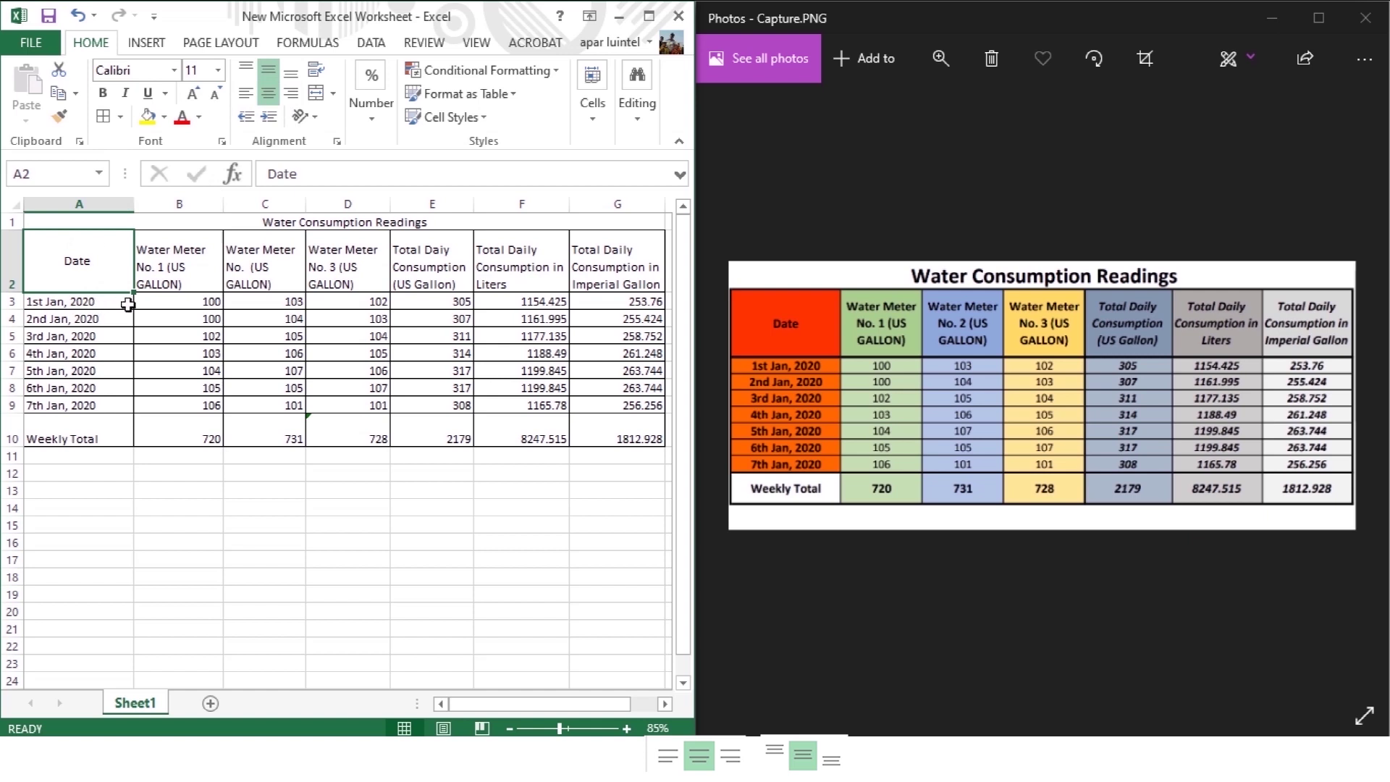
Inspect the alignment of the column header and data cells.
{"action": "left_click", "coordinate": [279, 404]}
{"action": "left_click", "coordinate": [178, 274]}
{"action": "left_click", "coordinate": [403, 273]}
{"action": "left_click", "coordinate": [629, 273]}
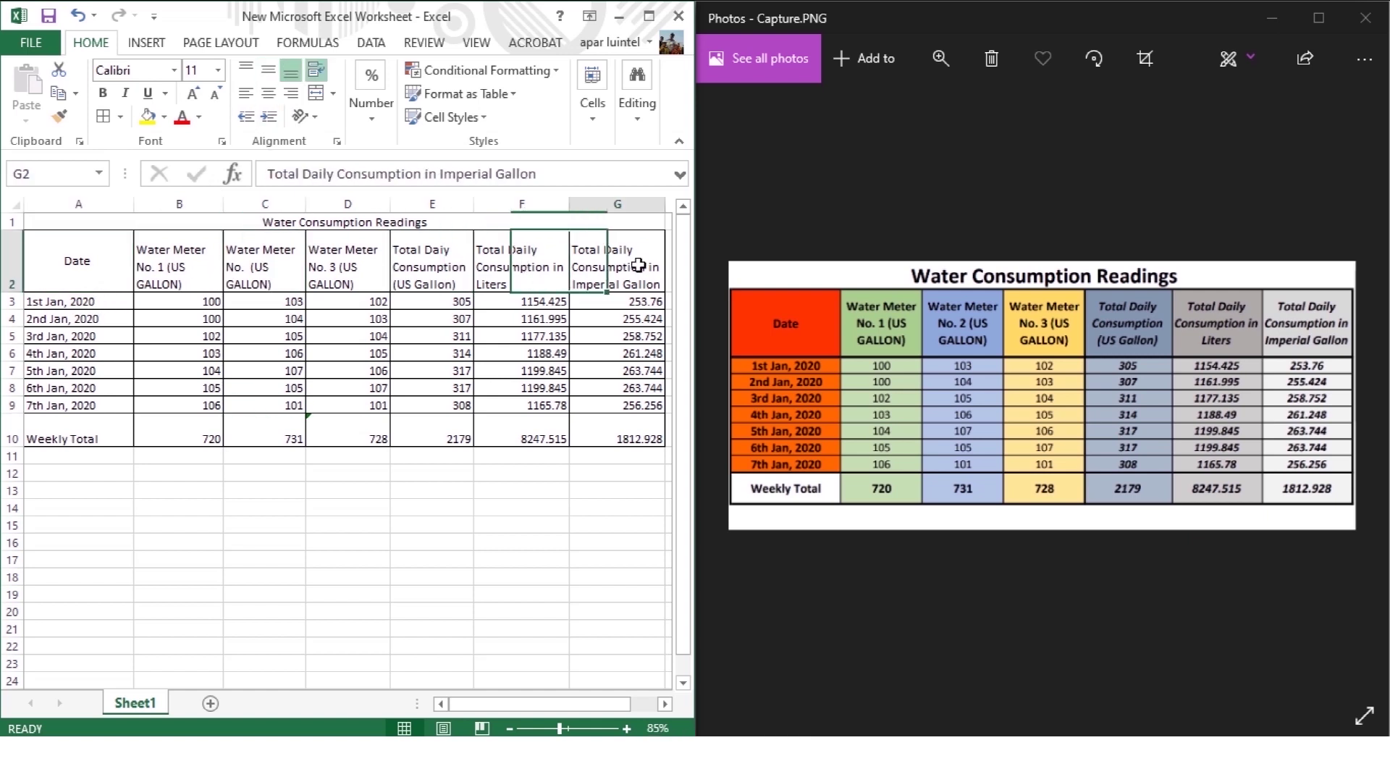
{"action": "left_click", "coordinate": [347, 370]}
{"action": "left_click", "coordinate": [165, 281]}
{"action": "left_click", "coordinate": [75, 254]}
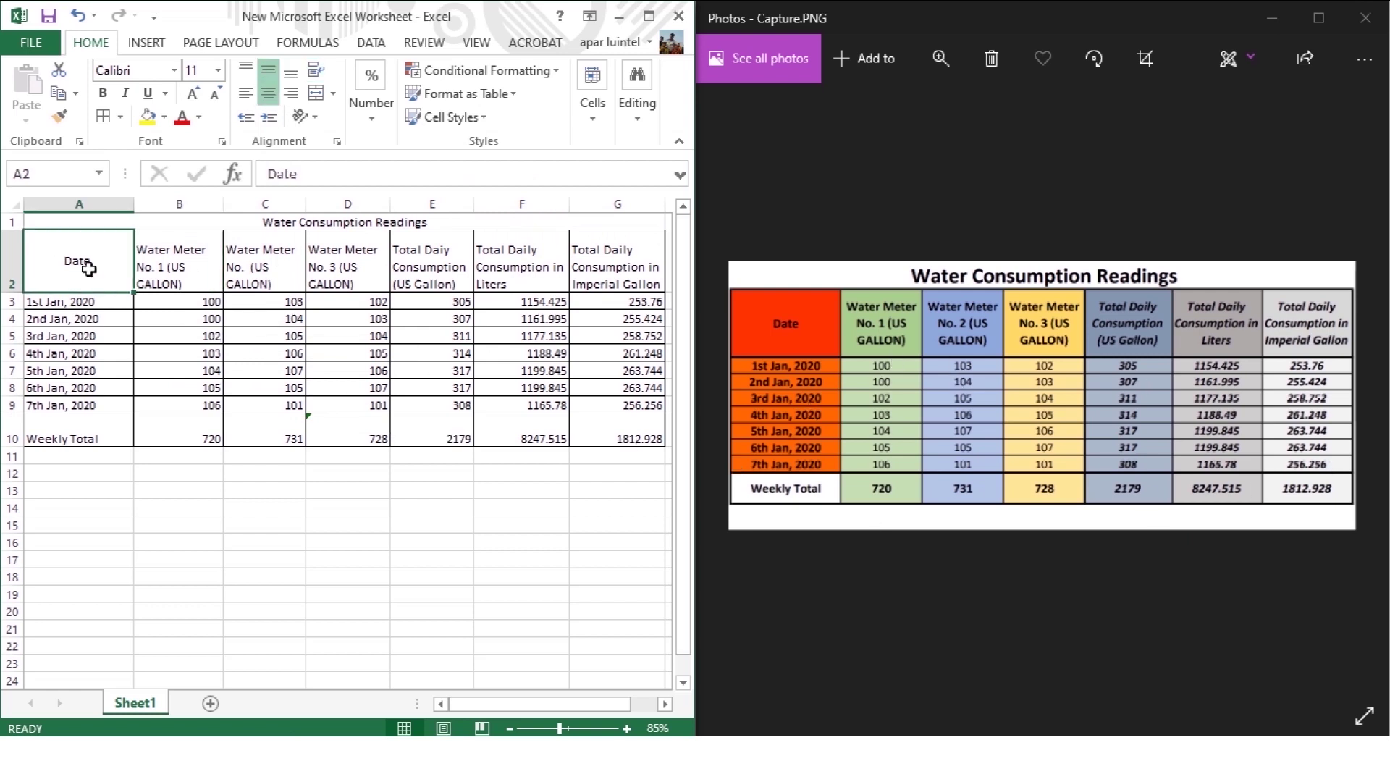
Apply Center and Middle Align to A2:G10, then drag title row 1 taller.
{"action": "left_click_drag", "start_coordinate": [90, 271], "coordinate": [611, 430]}
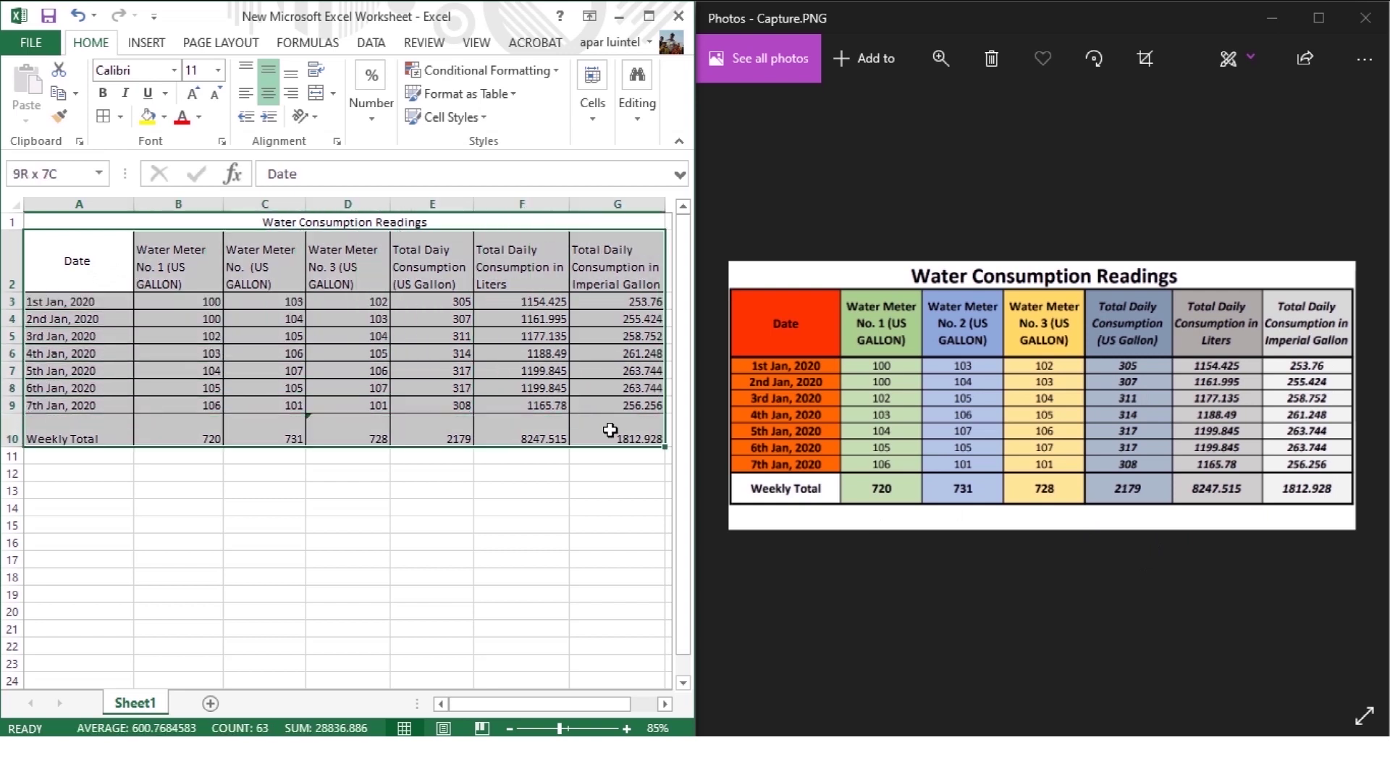
{"action": "left_click", "coordinate": [269, 96]}
{"action": "left_click", "coordinate": [272, 98]}
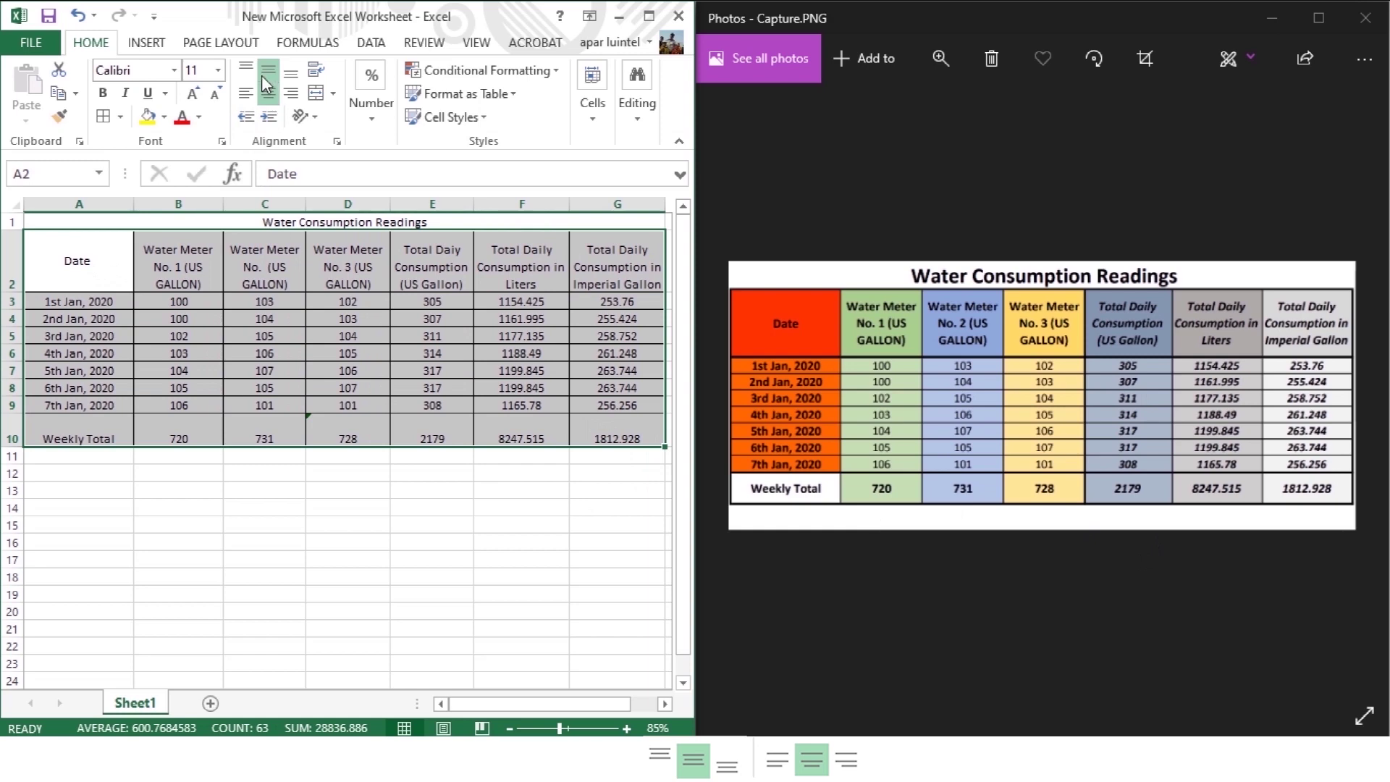
{"action": "left_click", "coordinate": [270, 72]}
{"action": "left_click", "coordinate": [270, 72]}
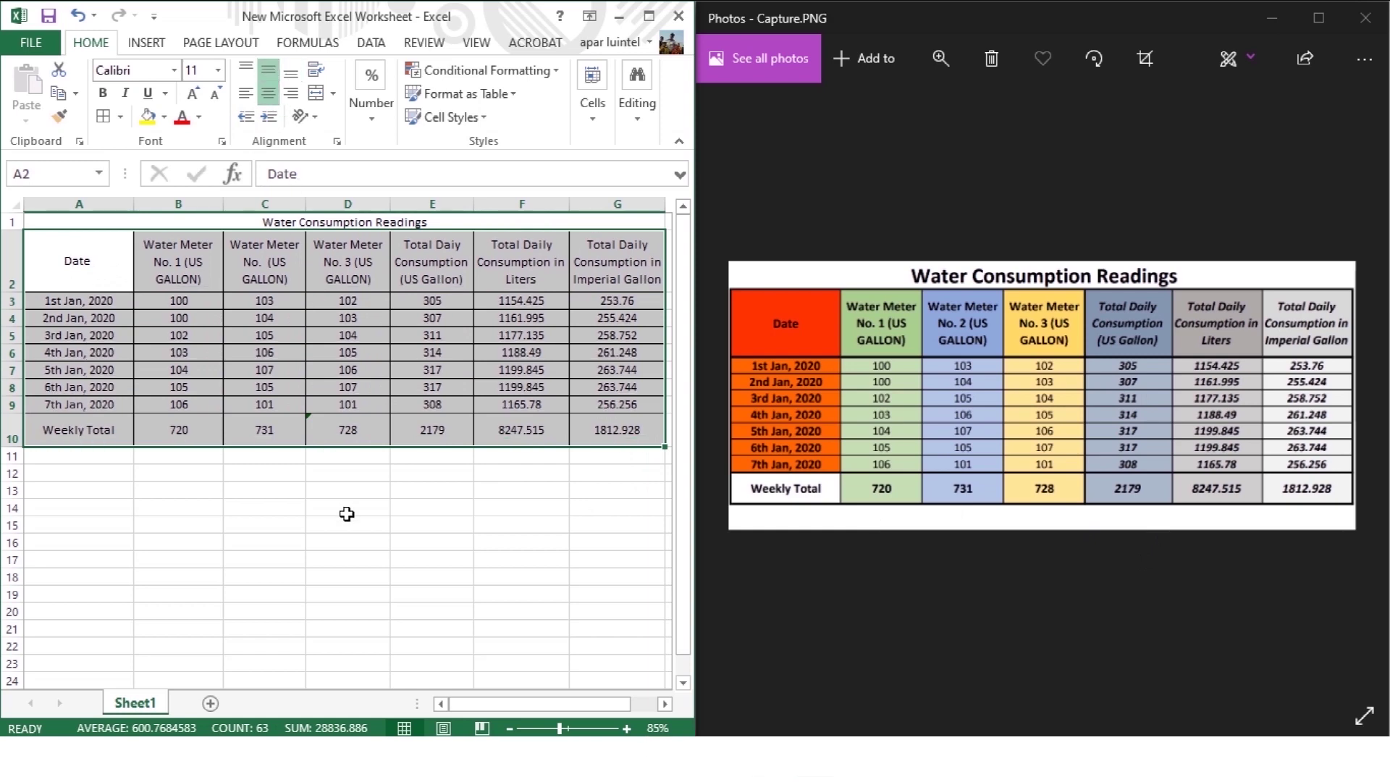
{"action": "left_click", "coordinate": [521, 576]}
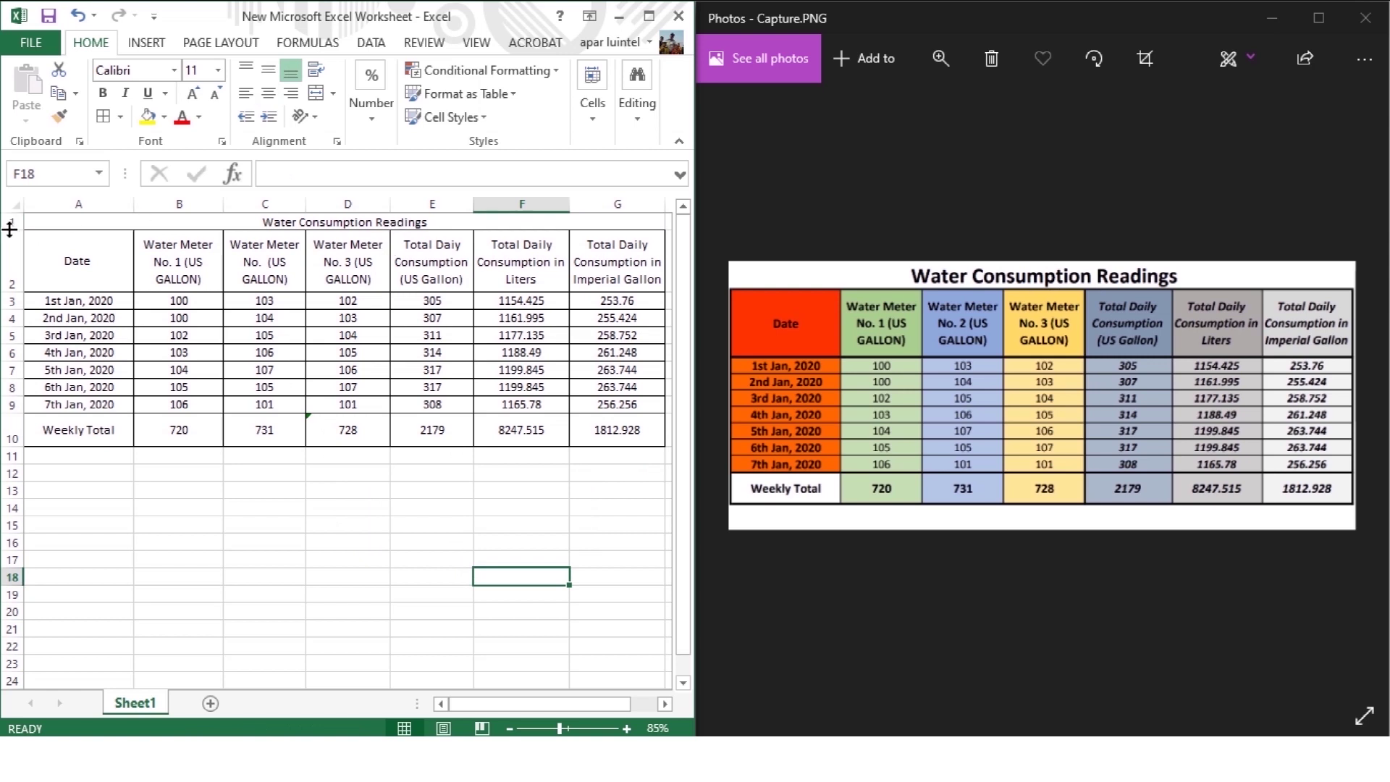
{"action": "left_click_drag", "start_coordinate": [9, 229], "coordinate": [8, 249]}
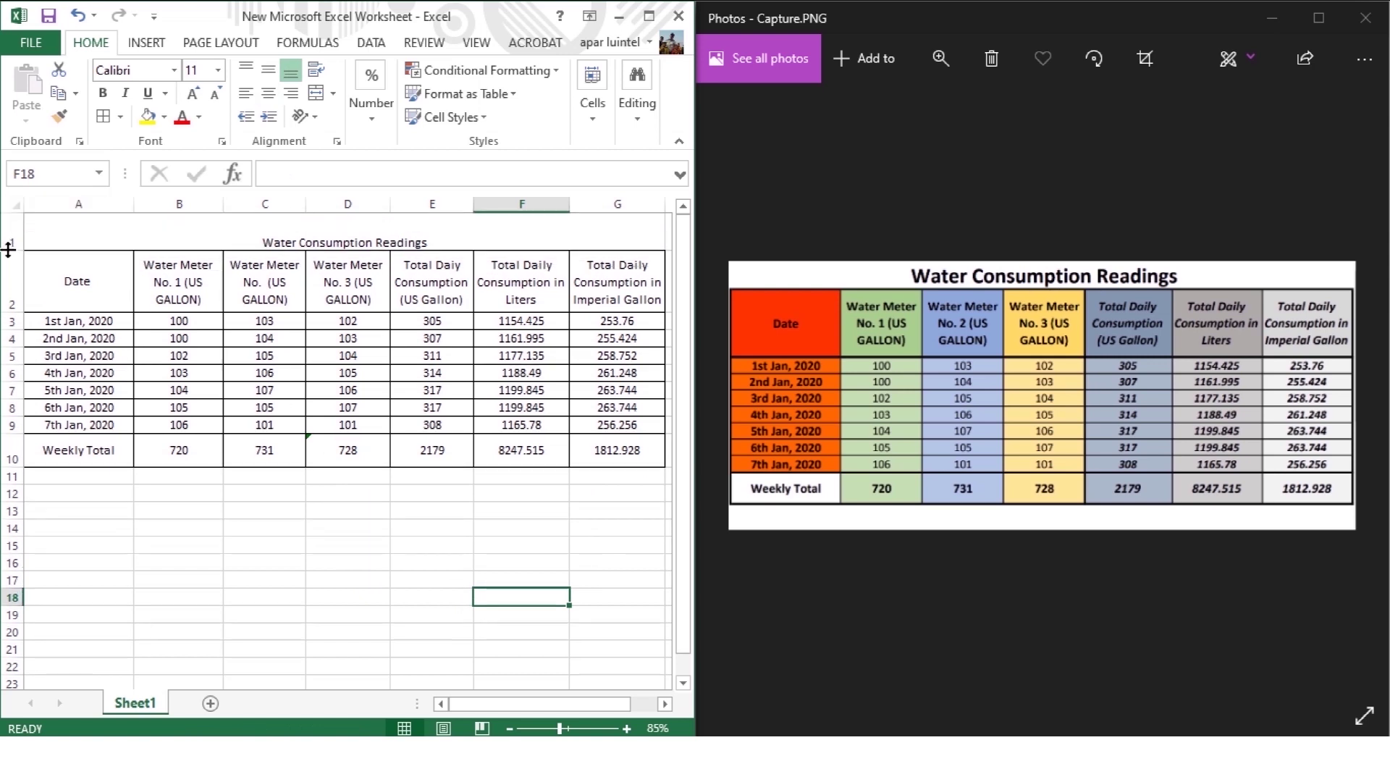
{"action": "left_click", "coordinate": [340, 242]}
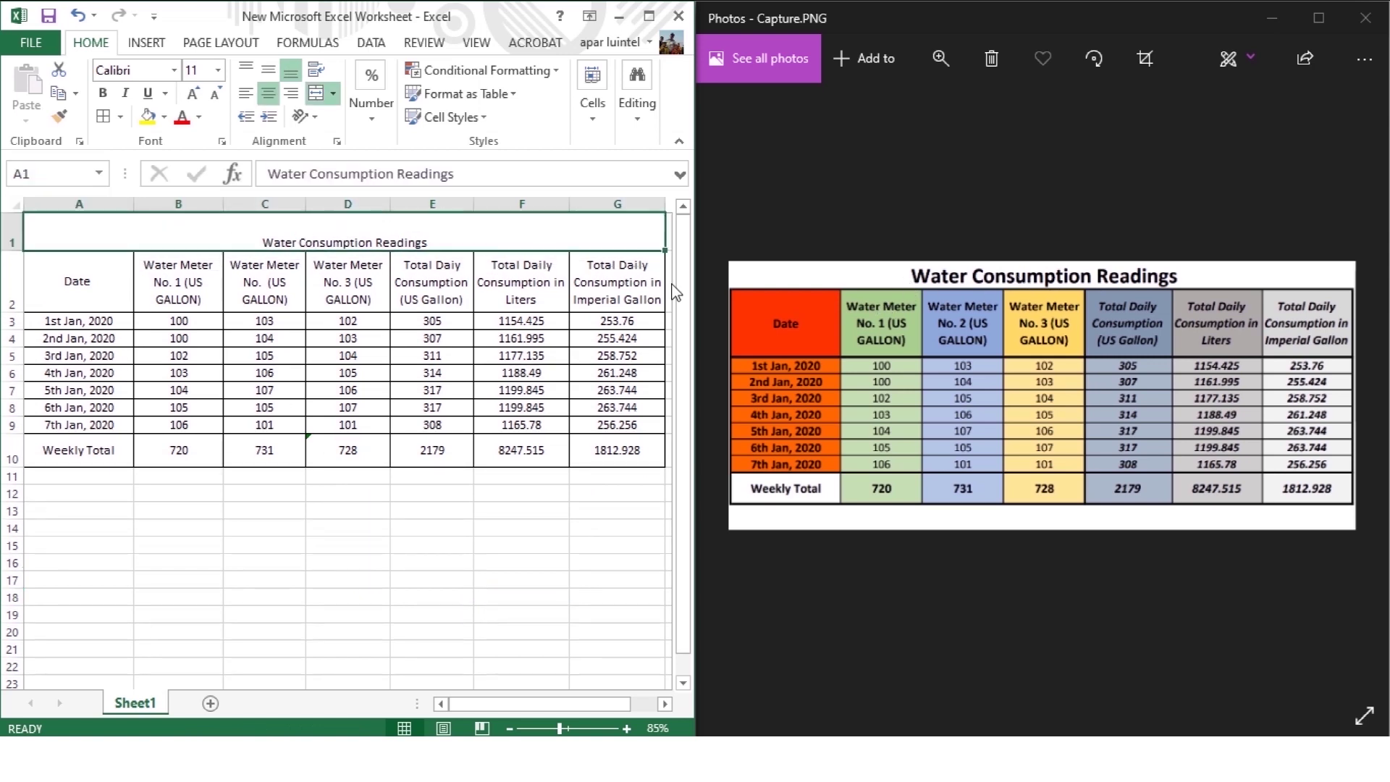
Try title font sizes of 22 and 30 pt, settling the title at 20 pt.
{"action": "left_click", "coordinate": [194, 95]}
{"action": "left_click", "coordinate": [194, 95]}
{"action": "left_click", "coordinate": [194, 95]}
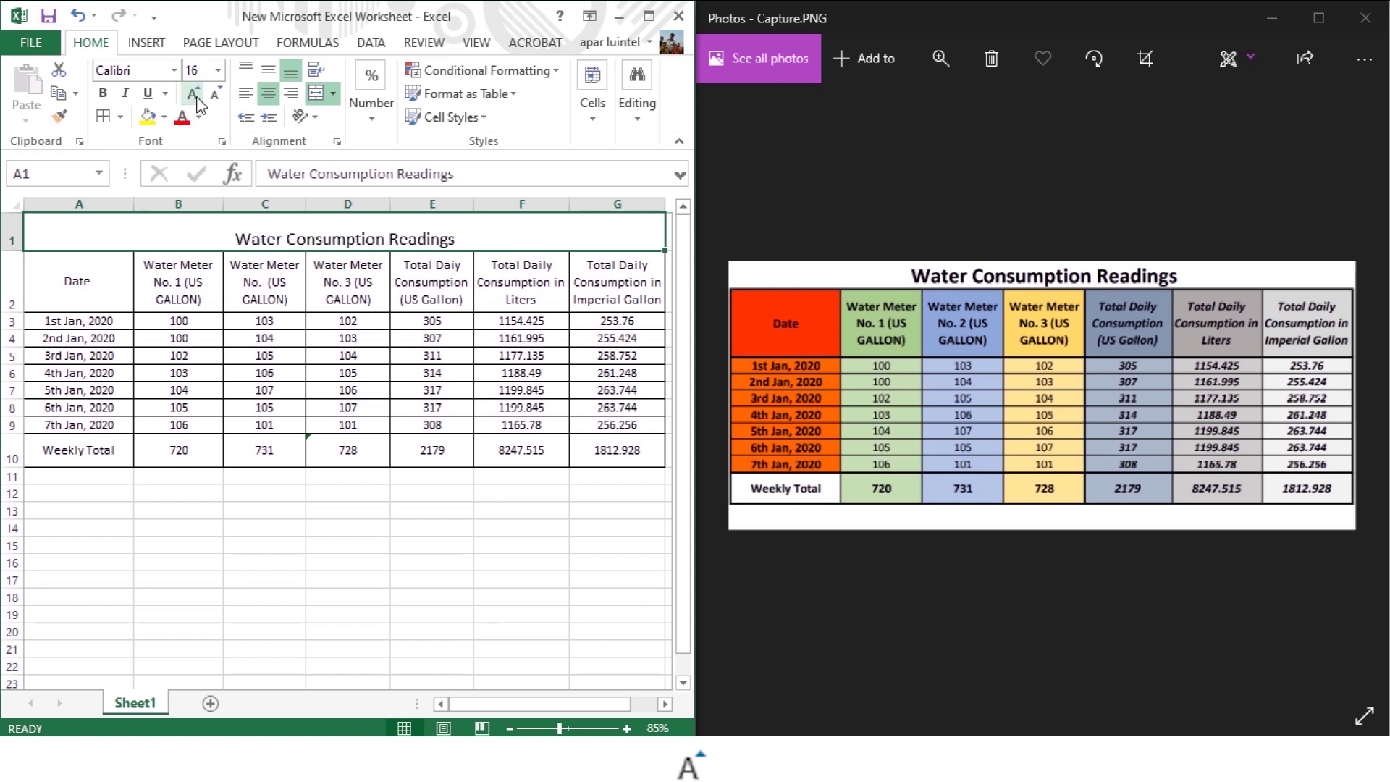
{"action": "left_click", "coordinate": [218, 70]}
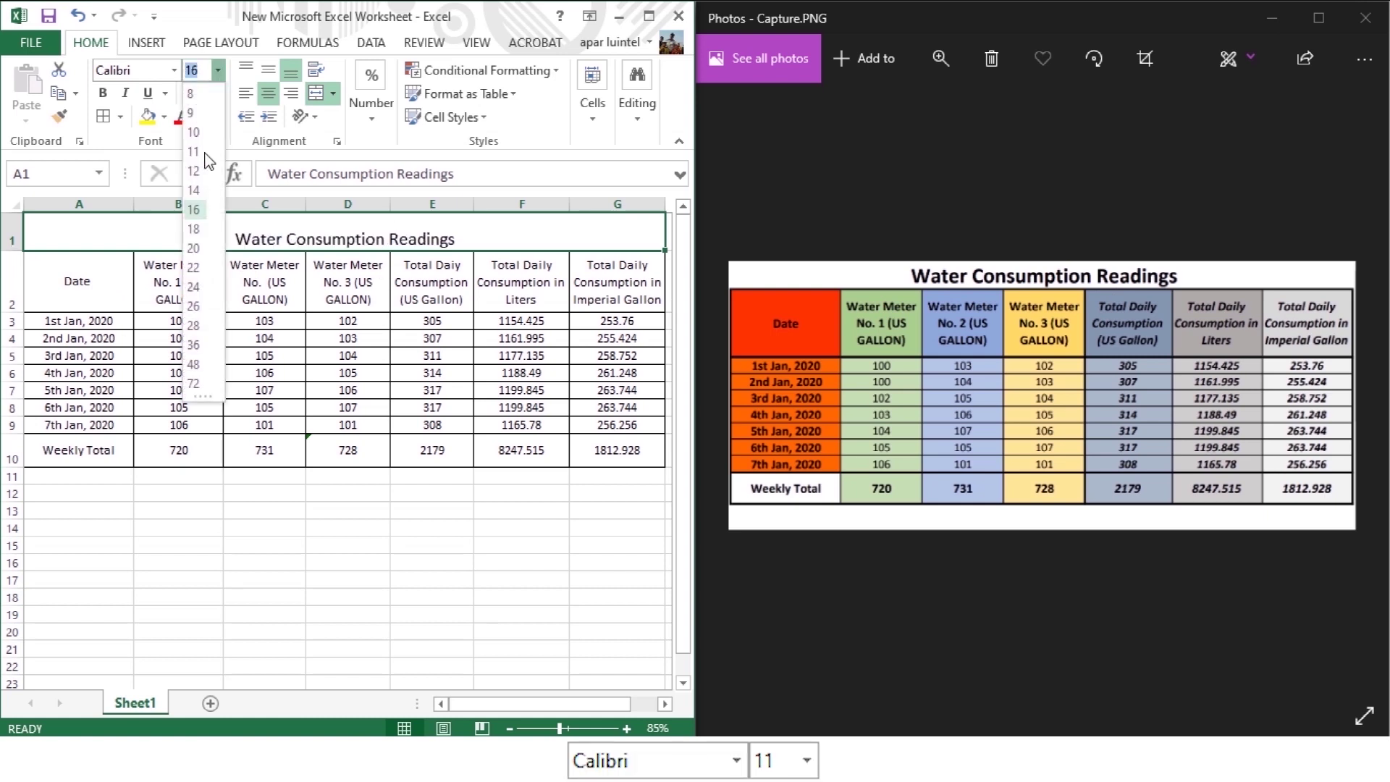
{"action": "left_click", "coordinate": [215, 161]}
{"action": "left_click", "coordinate": [218, 69]}
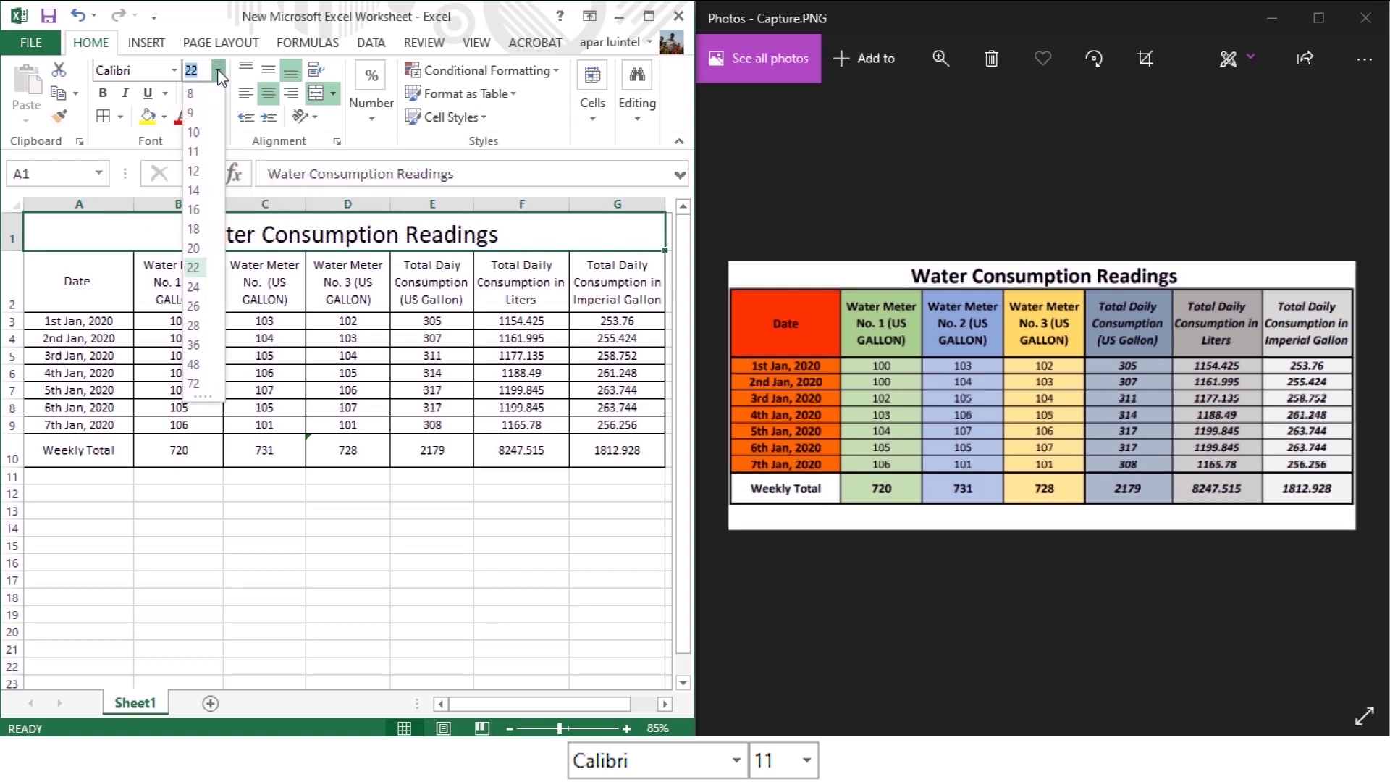
{"action": "left_click", "coordinate": [218, 70]}
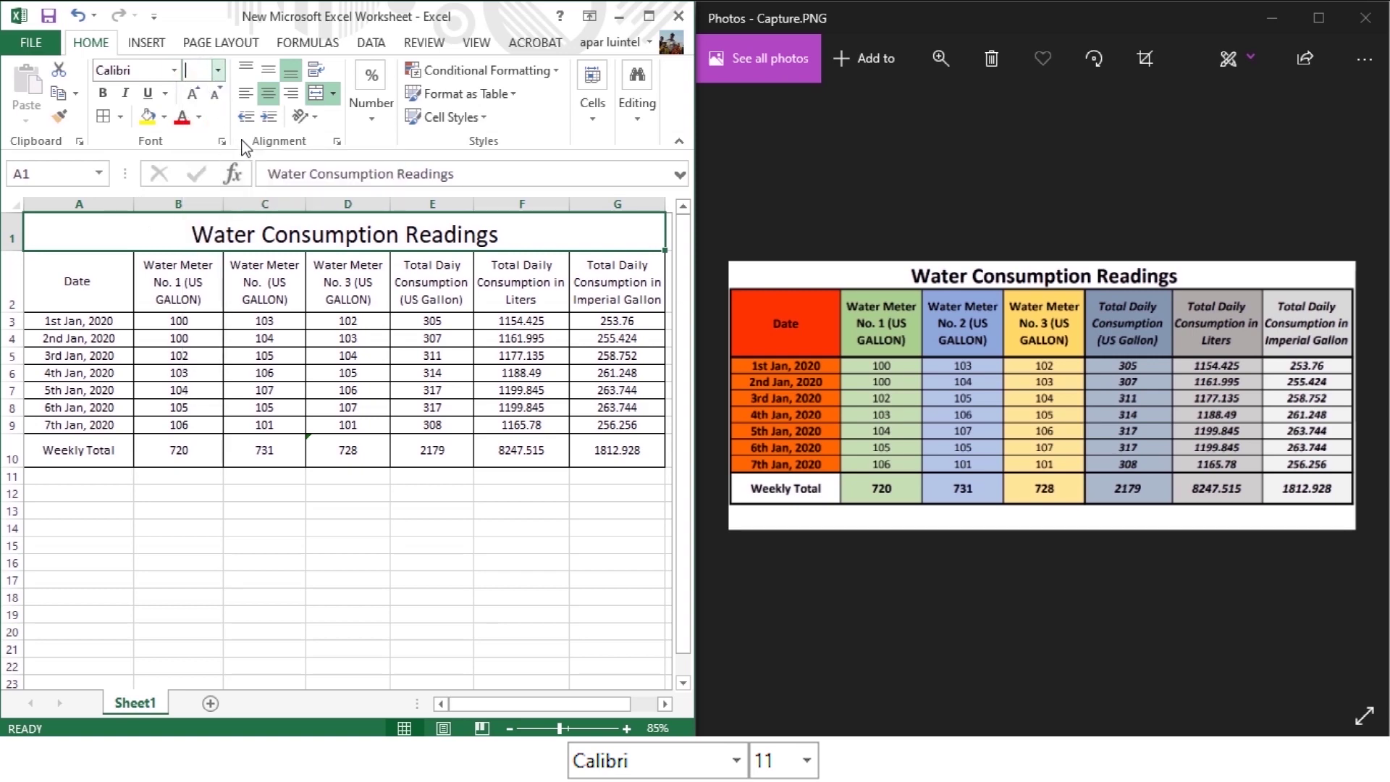
{"action": "type", "text": "30"}
{"action": "key", "text": "Return"}
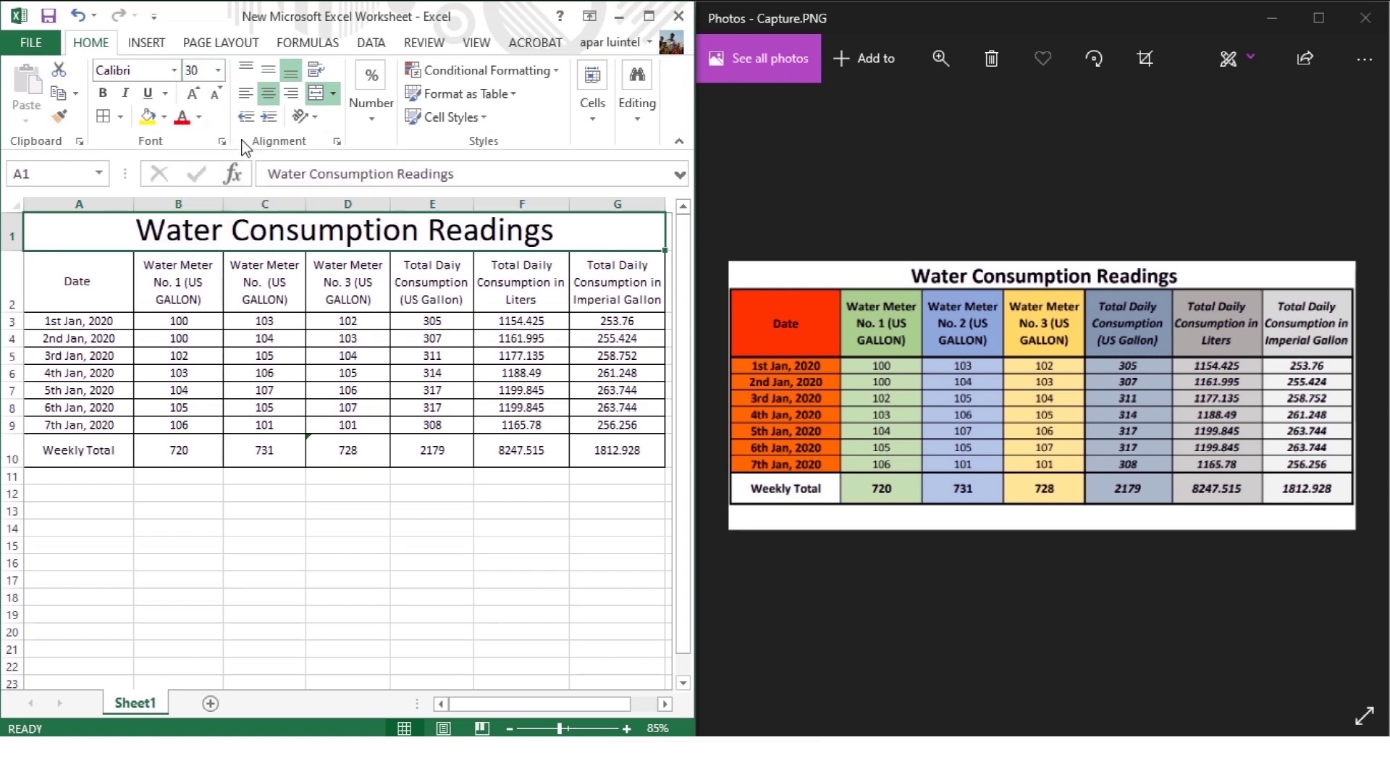
{"action": "left_click", "coordinate": [218, 94]}
{"action": "left_click", "coordinate": [217, 94]}
{"action": "left_click", "coordinate": [217, 95]}
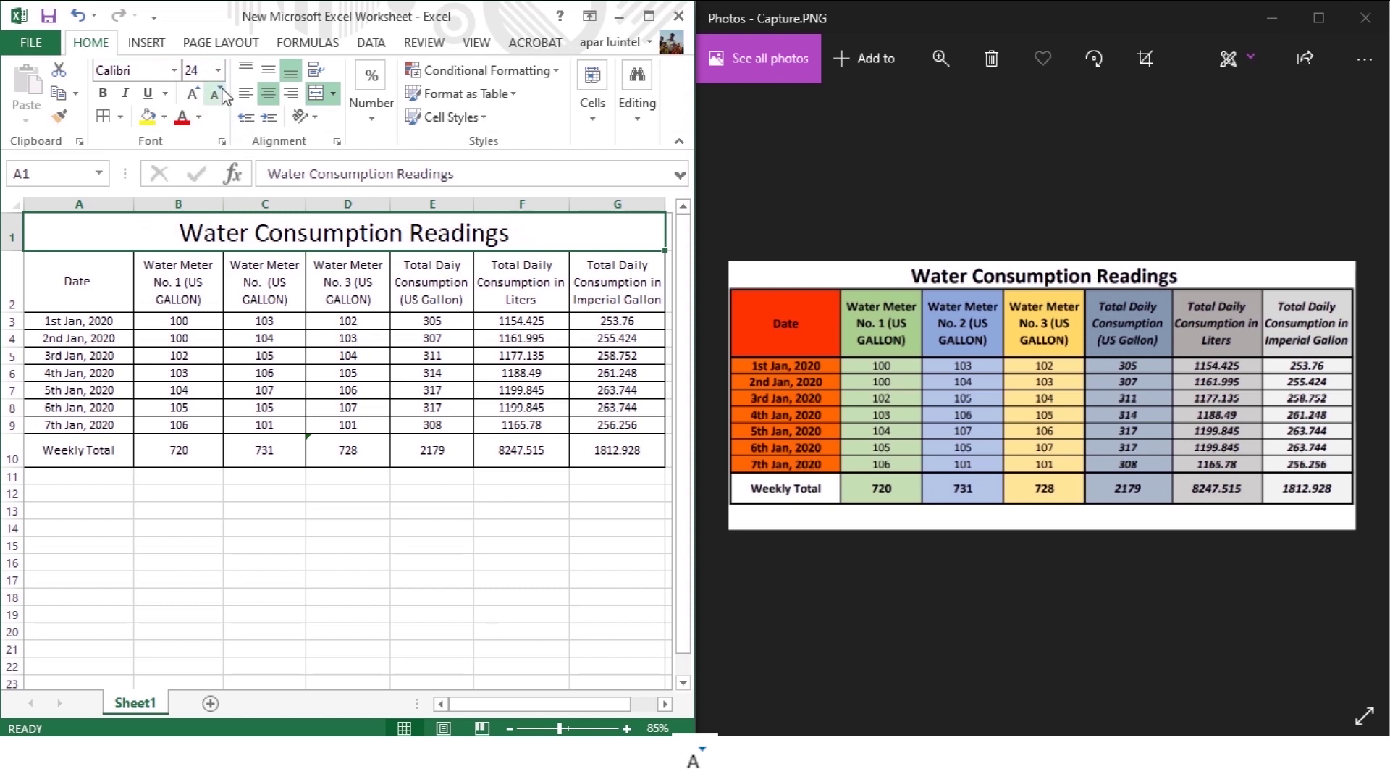
{"action": "left_click", "coordinate": [217, 94]}
{"action": "left_click", "coordinate": [217, 94]}
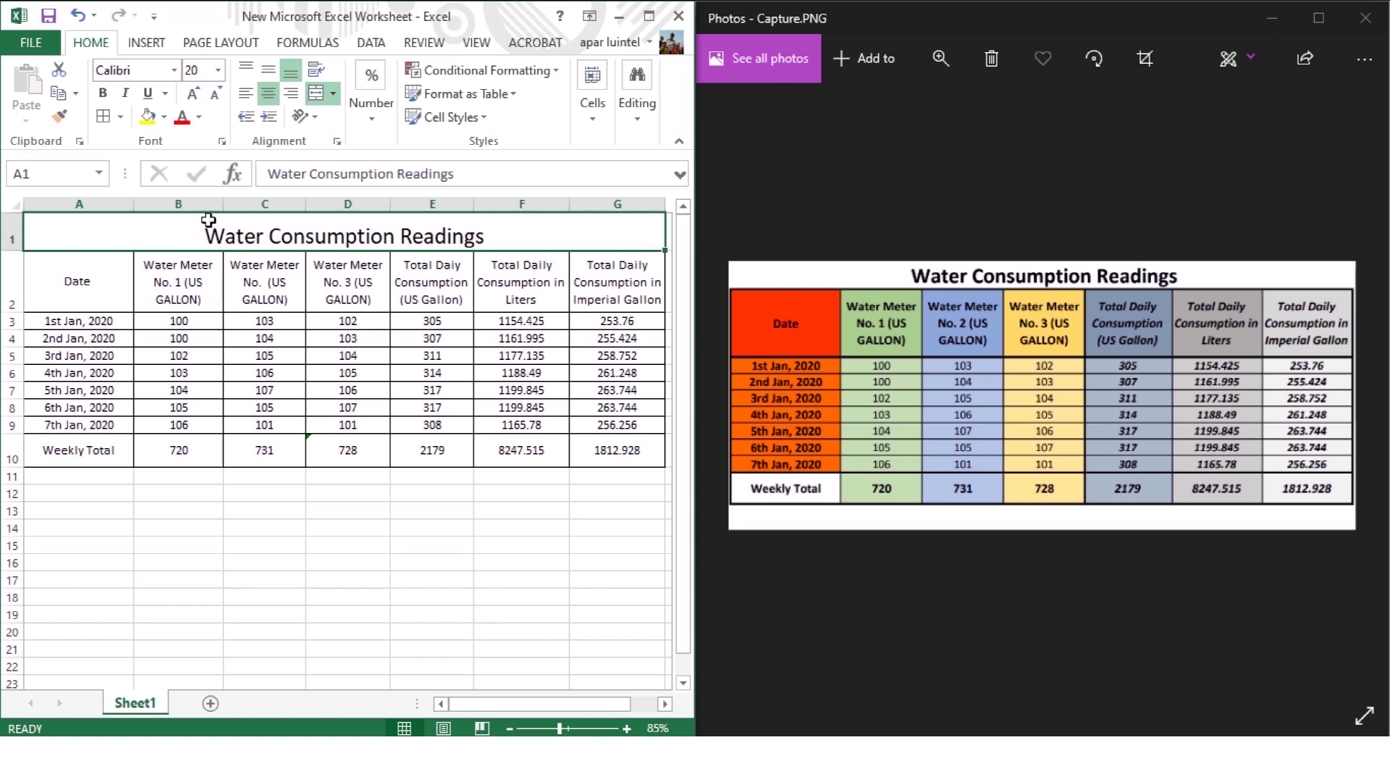
Bold the title and the Date column A2:A10.
{"action": "left_click", "coordinate": [102, 95]}
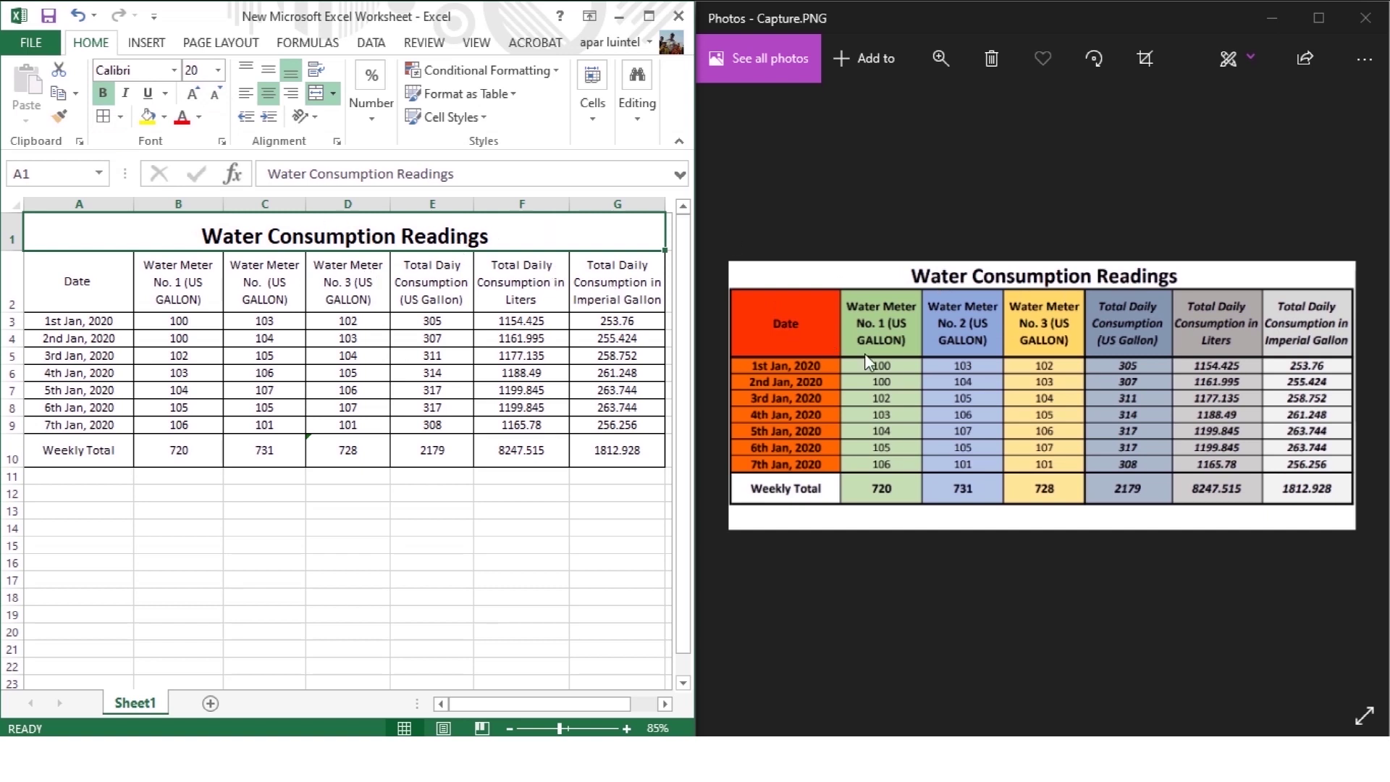
{"action": "left_click", "coordinate": [178, 579]}
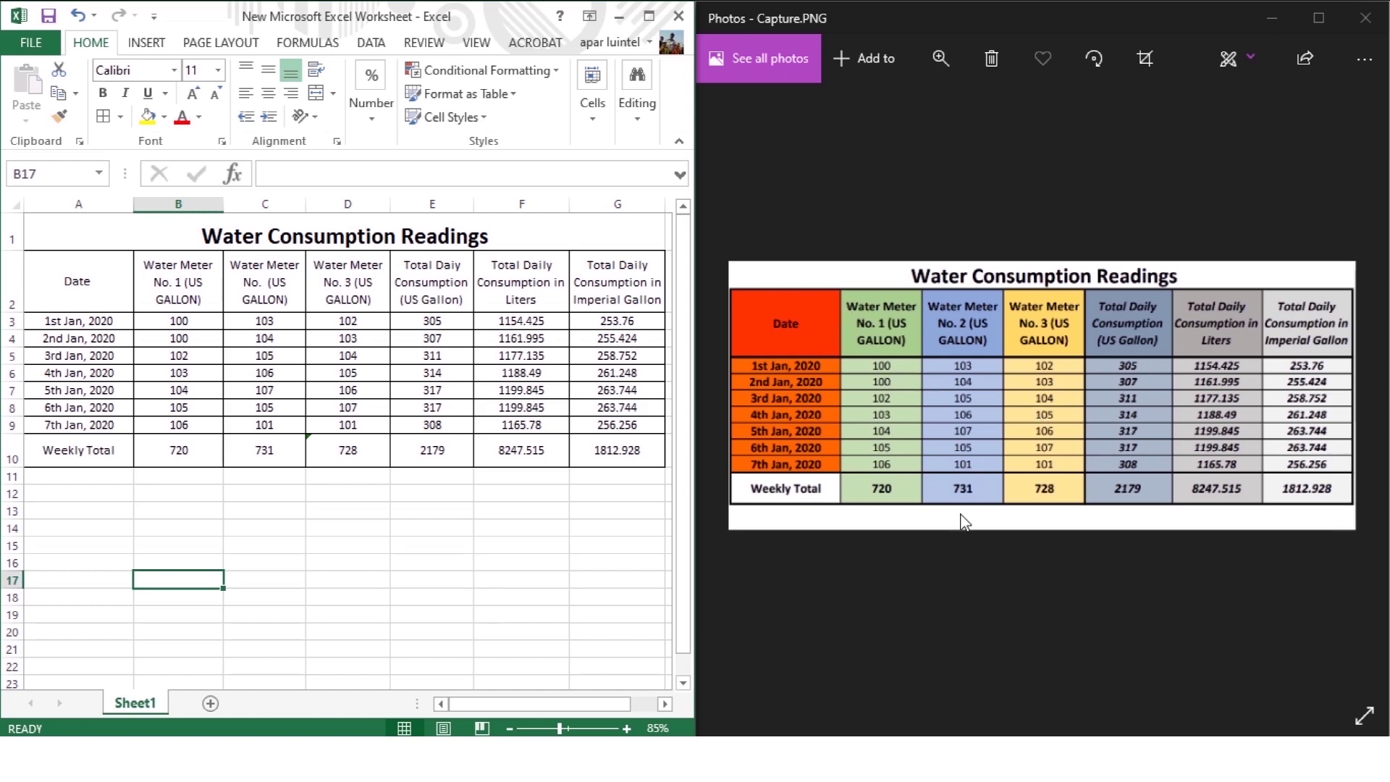
{"action": "left_click_drag", "start_coordinate": [81, 276], "coordinate": [72, 453]}
{"action": "key", "text": "ctrl+b"}
Bold the column headers B2:G2, total columns E2:G10 and the Weekly Total row.
{"action": "left_click_drag", "start_coordinate": [178, 282], "coordinate": [618, 281]}
{"action": "key", "text": "ctrl+b"}
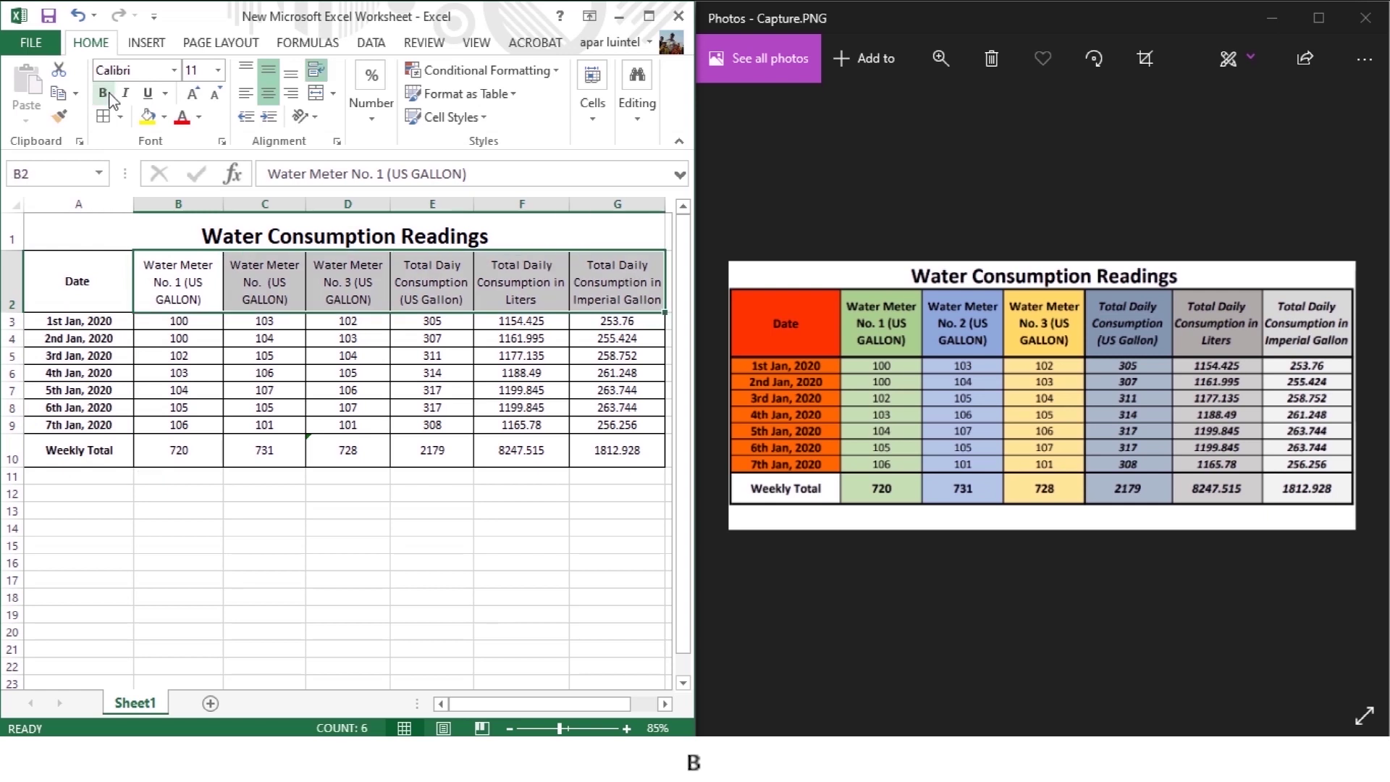
{"action": "left_click_drag", "start_coordinate": [432, 282], "coordinate": [600, 454]}
{"action": "key", "text": "ctrl+b"}
{"action": "key", "text": "ctrl+b"}
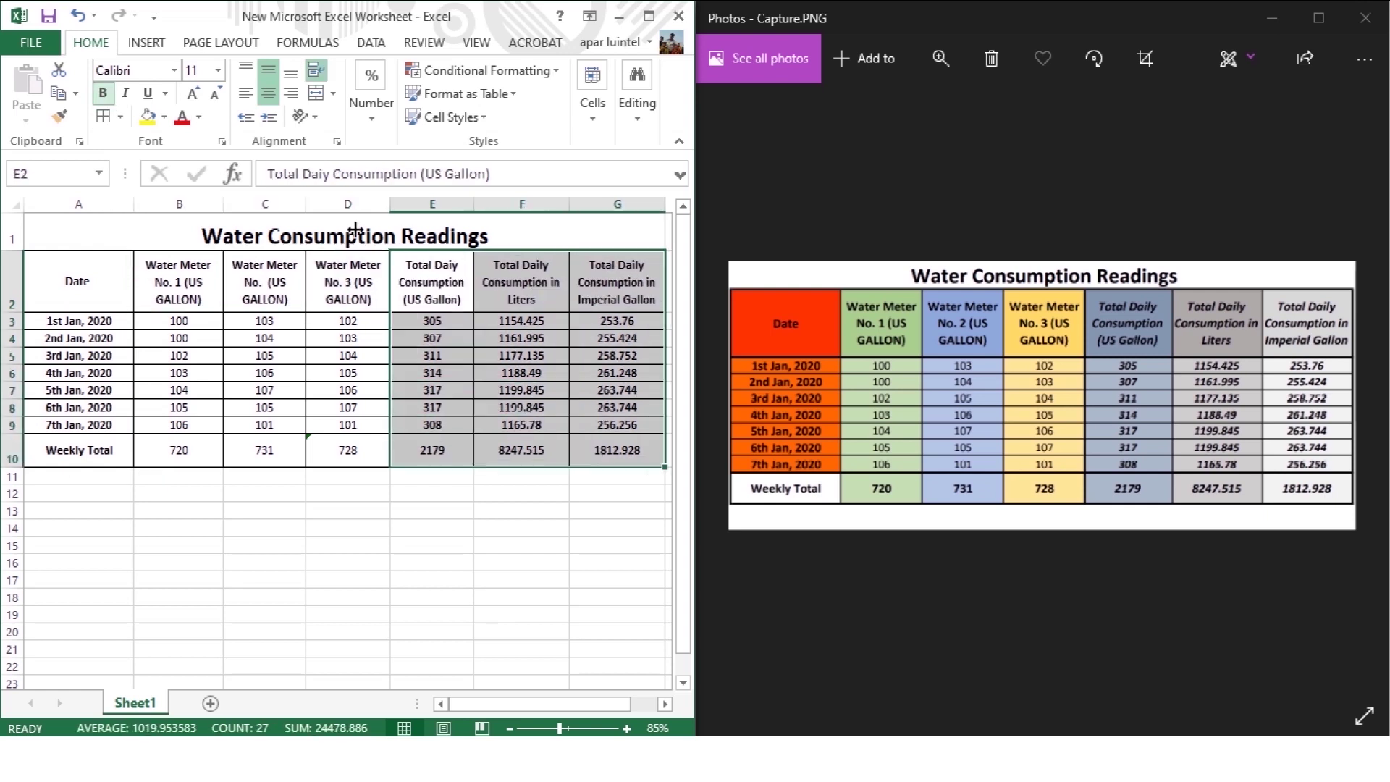
{"action": "left_click_drag", "start_coordinate": [96, 452], "coordinate": [598, 450]}
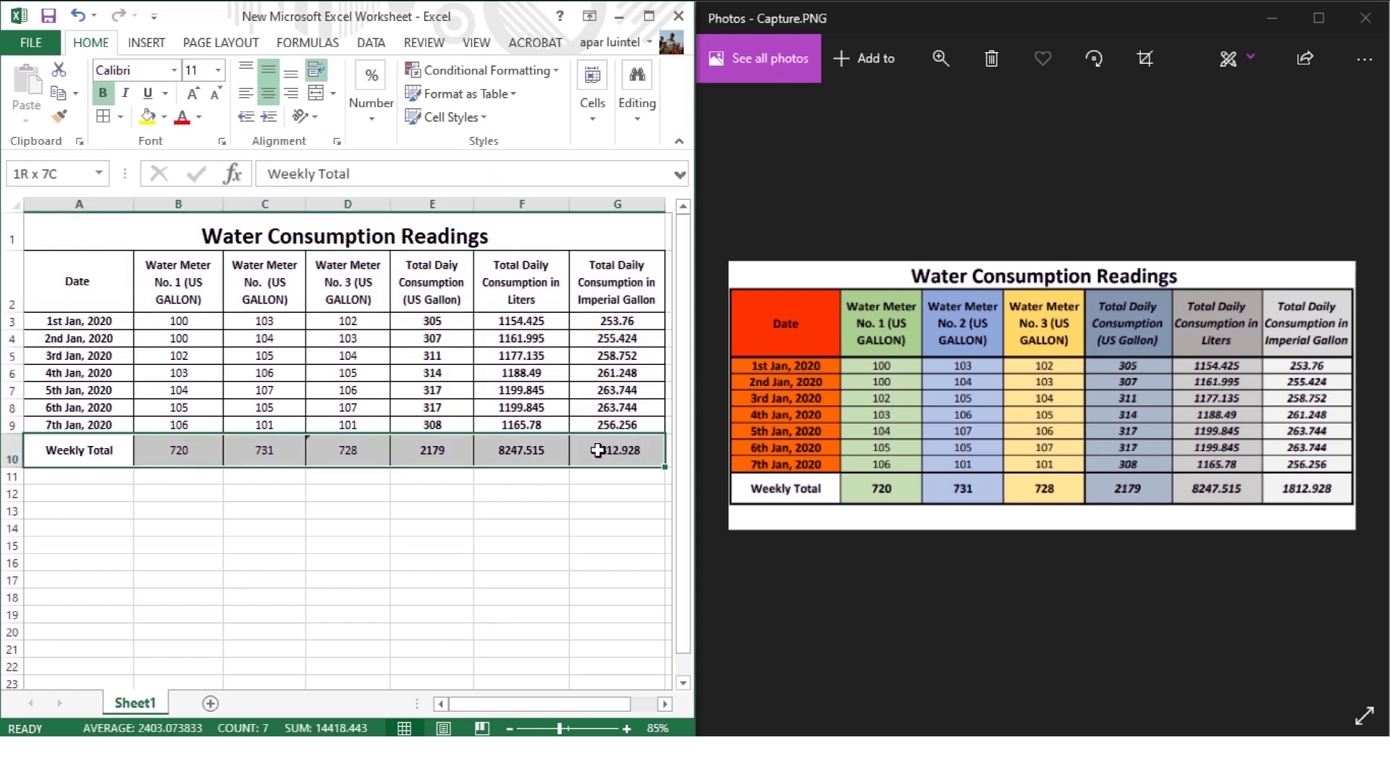
{"action": "left_click", "coordinate": [103, 98]}
{"action": "left_click", "coordinate": [521, 544]}
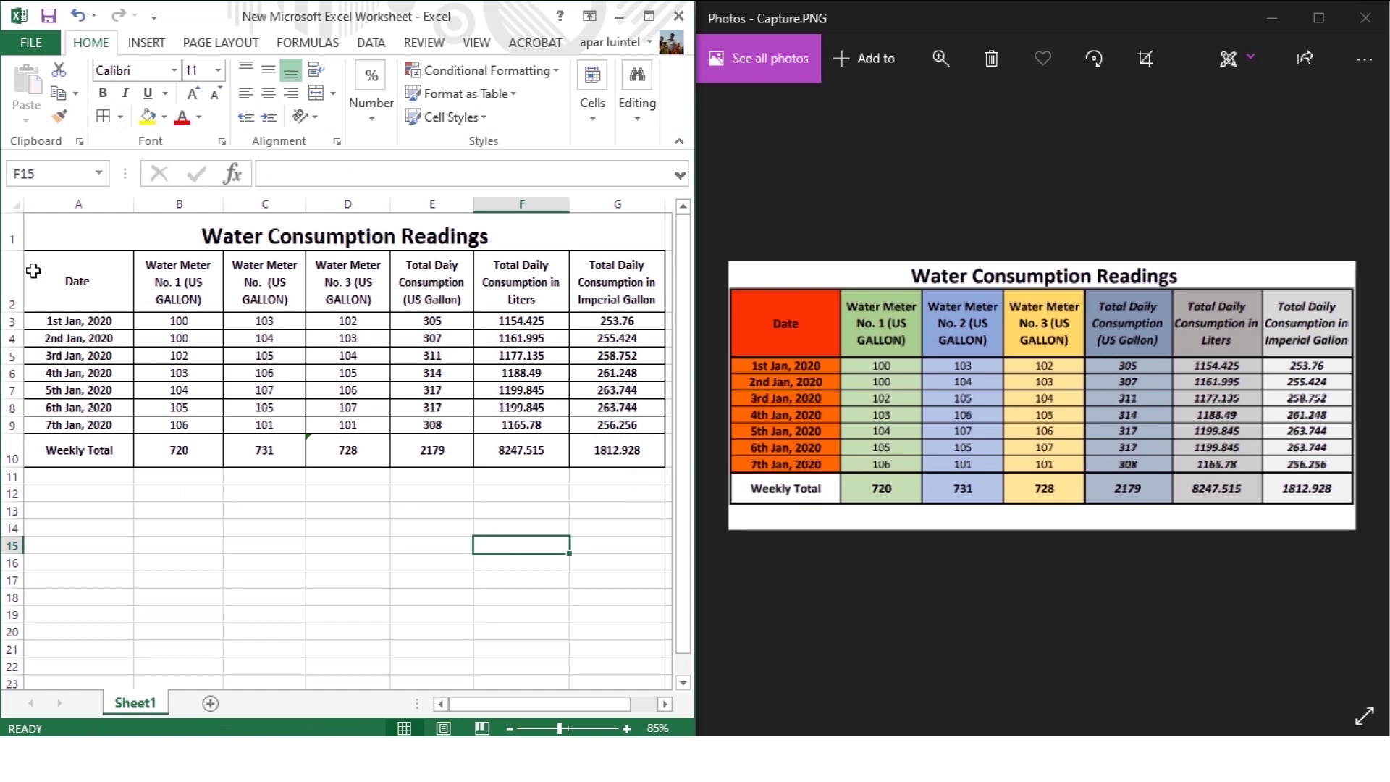
{"action": "left_click_drag", "start_coordinate": [33, 271], "coordinate": [617, 448]}
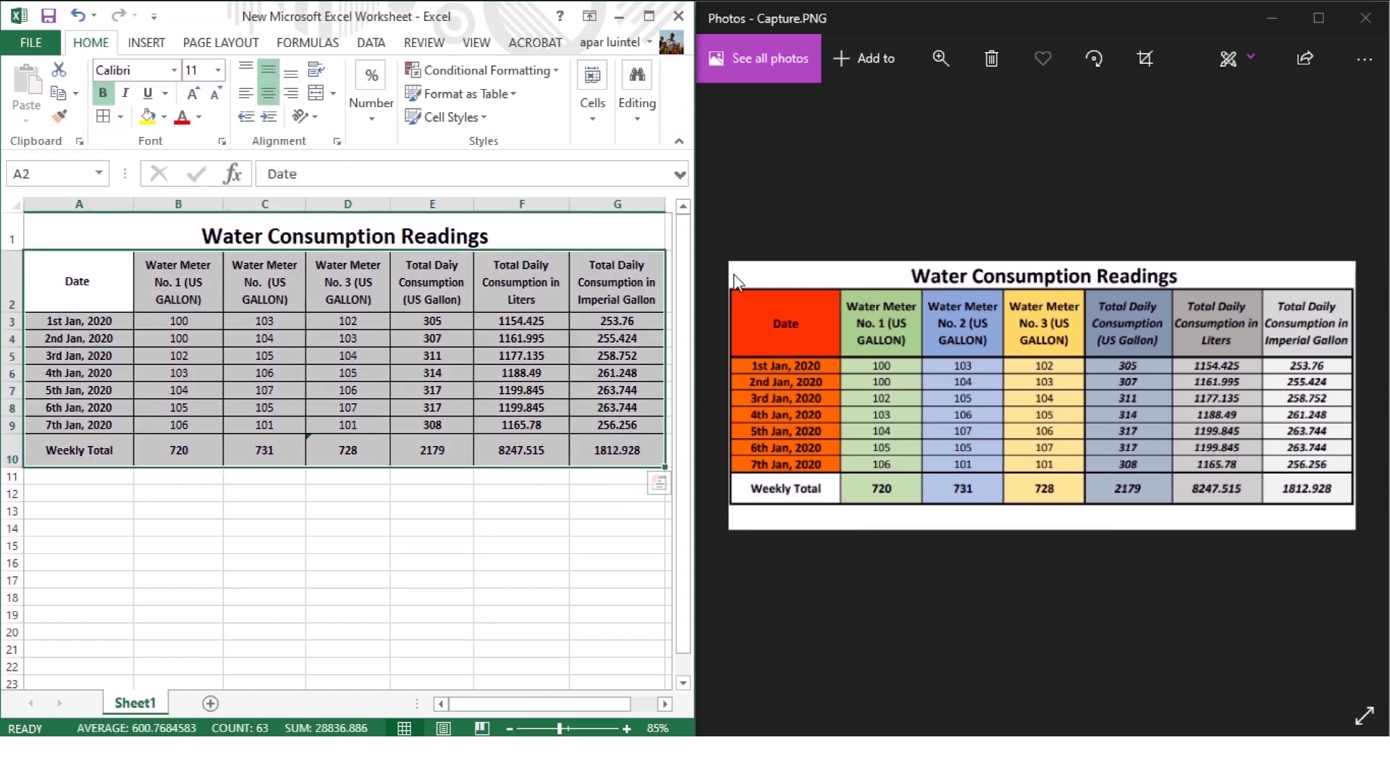
Surround the table A2:G10 with a Thick Box Border, then select A1:G10 for a font change.
{"action": "left_click", "coordinate": [120, 117]}
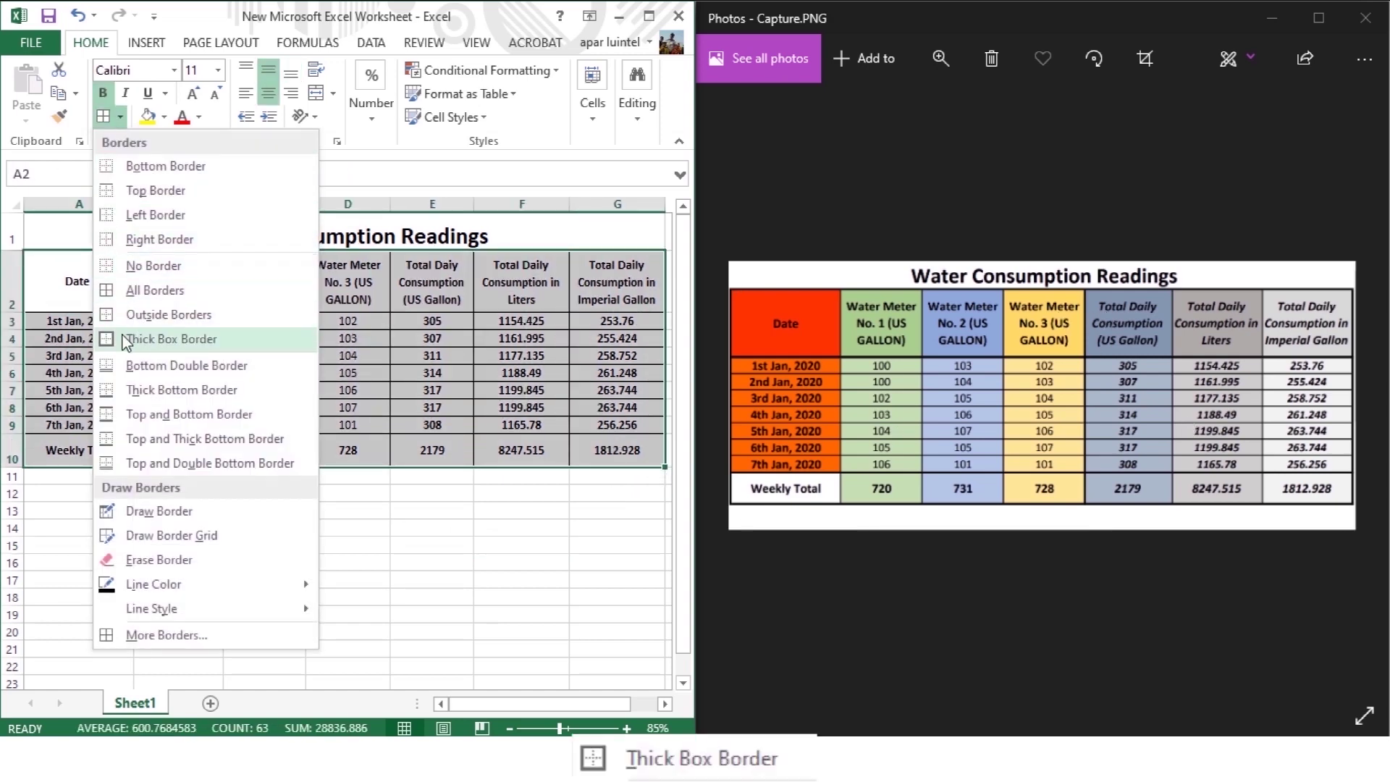
{"action": "left_click", "coordinate": [168, 339]}
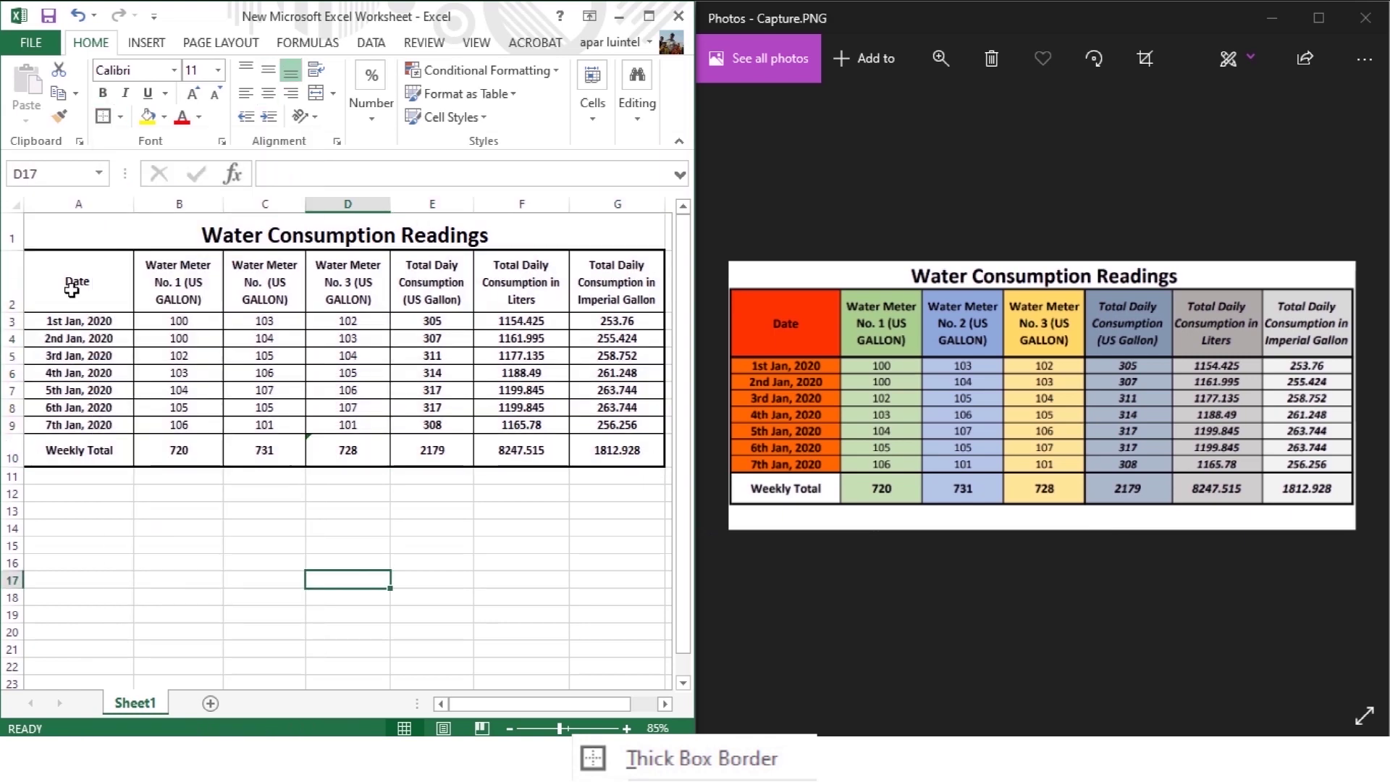
{"action": "left_click_drag", "start_coordinate": [72, 289], "coordinate": [693, 348]}
{"action": "left_click", "coordinate": [278, 548]}
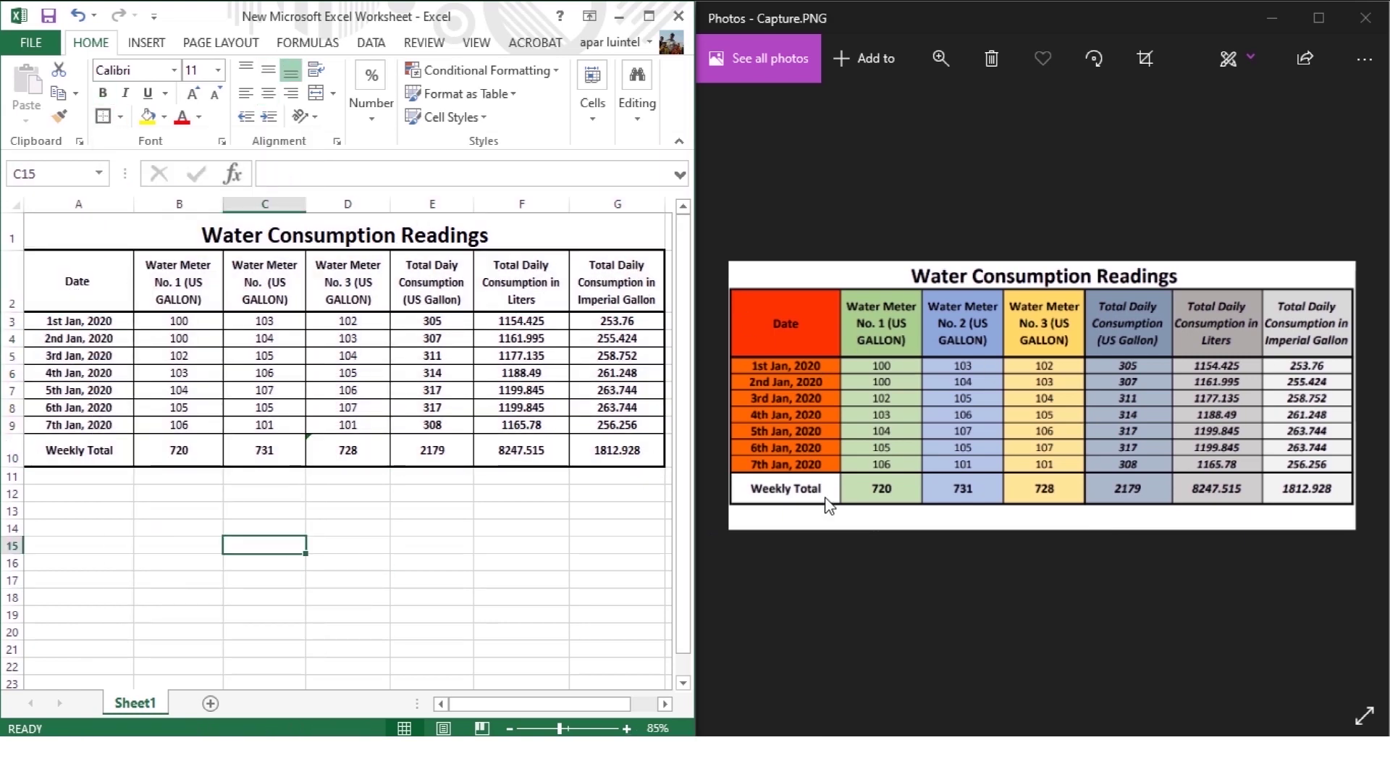
{"action": "left_click_drag", "start_coordinate": [43, 451], "coordinate": [637, 451]}
{"action": "left_click", "coordinate": [347, 650]}
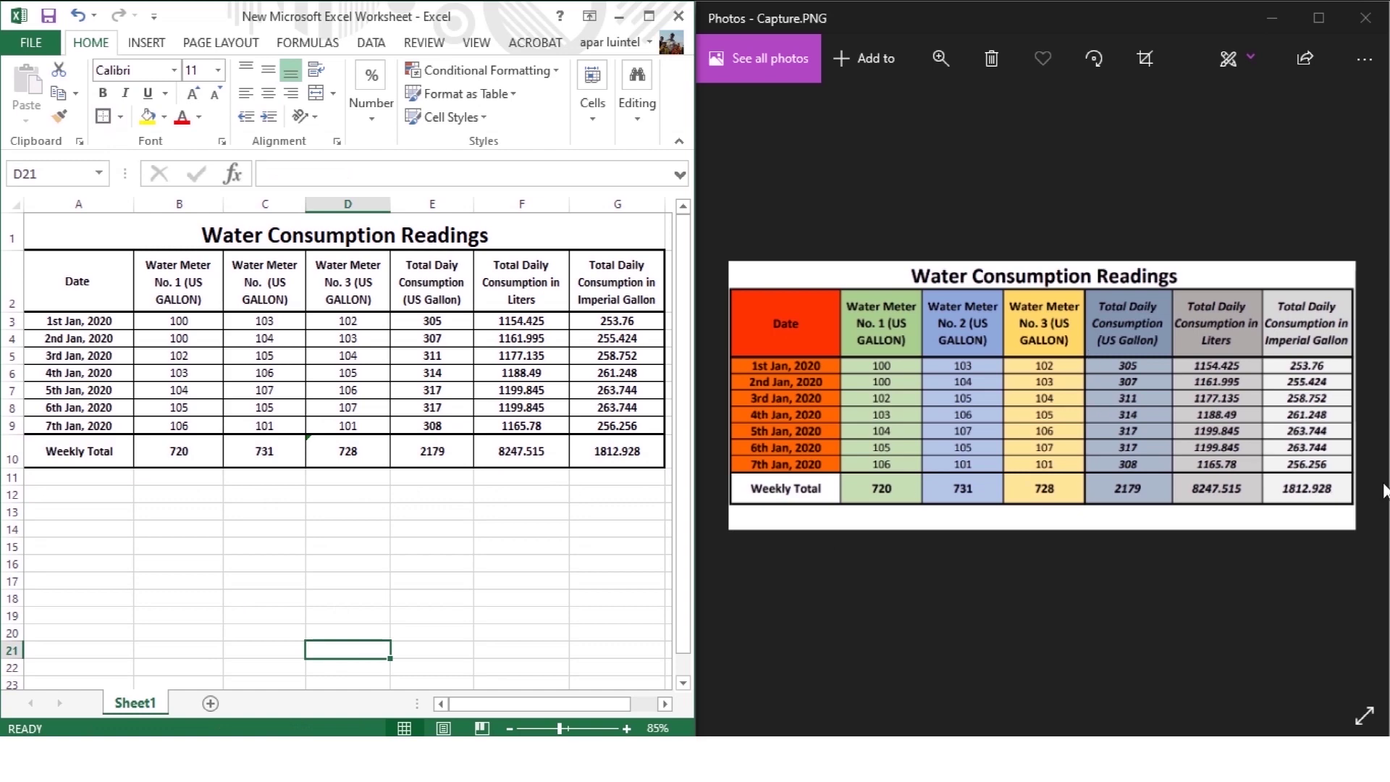
{"action": "left_click_drag", "start_coordinate": [397, 274], "coordinate": [636, 444]}
{"action": "left_click", "coordinate": [348, 563]}
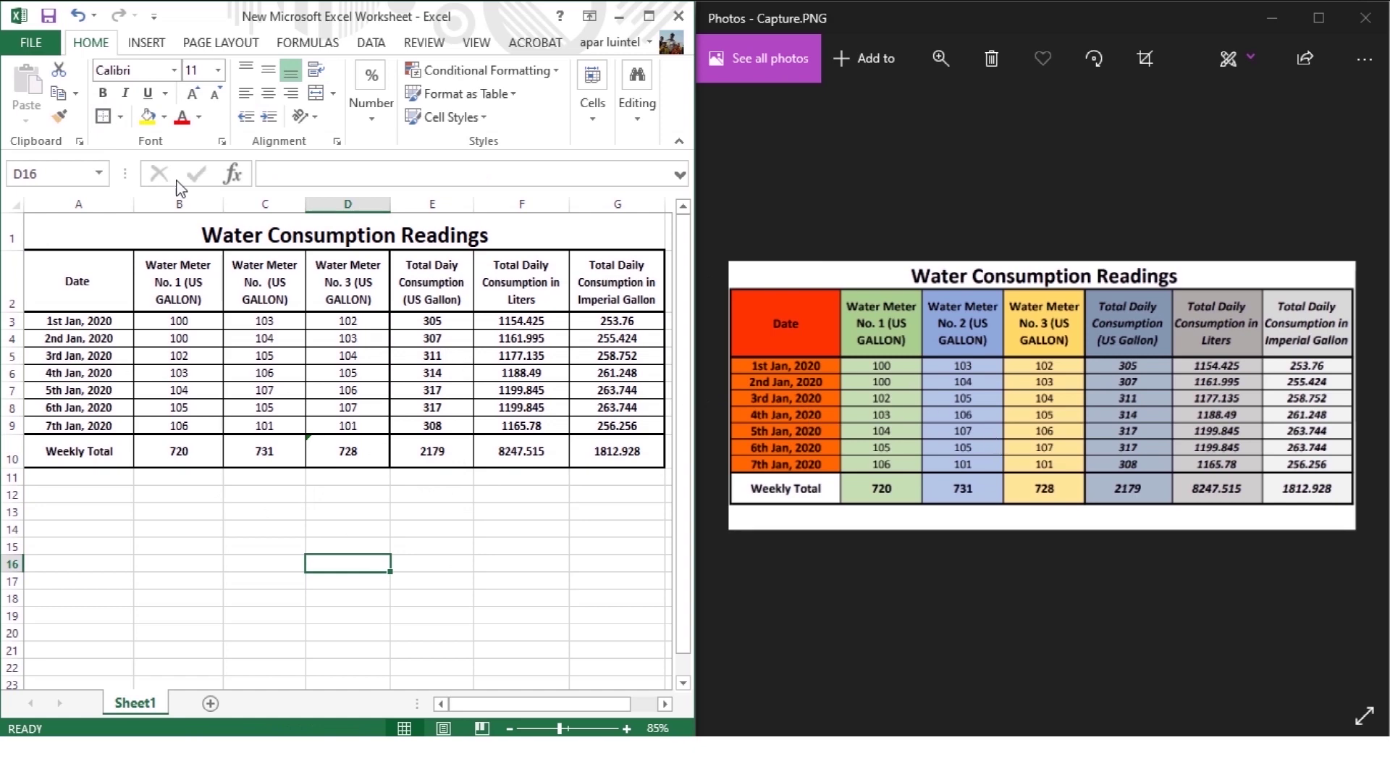
{"action": "left_click_drag", "start_coordinate": [73, 233], "coordinate": [612, 444]}
{"action": "left_click", "coordinate": [173, 69]}
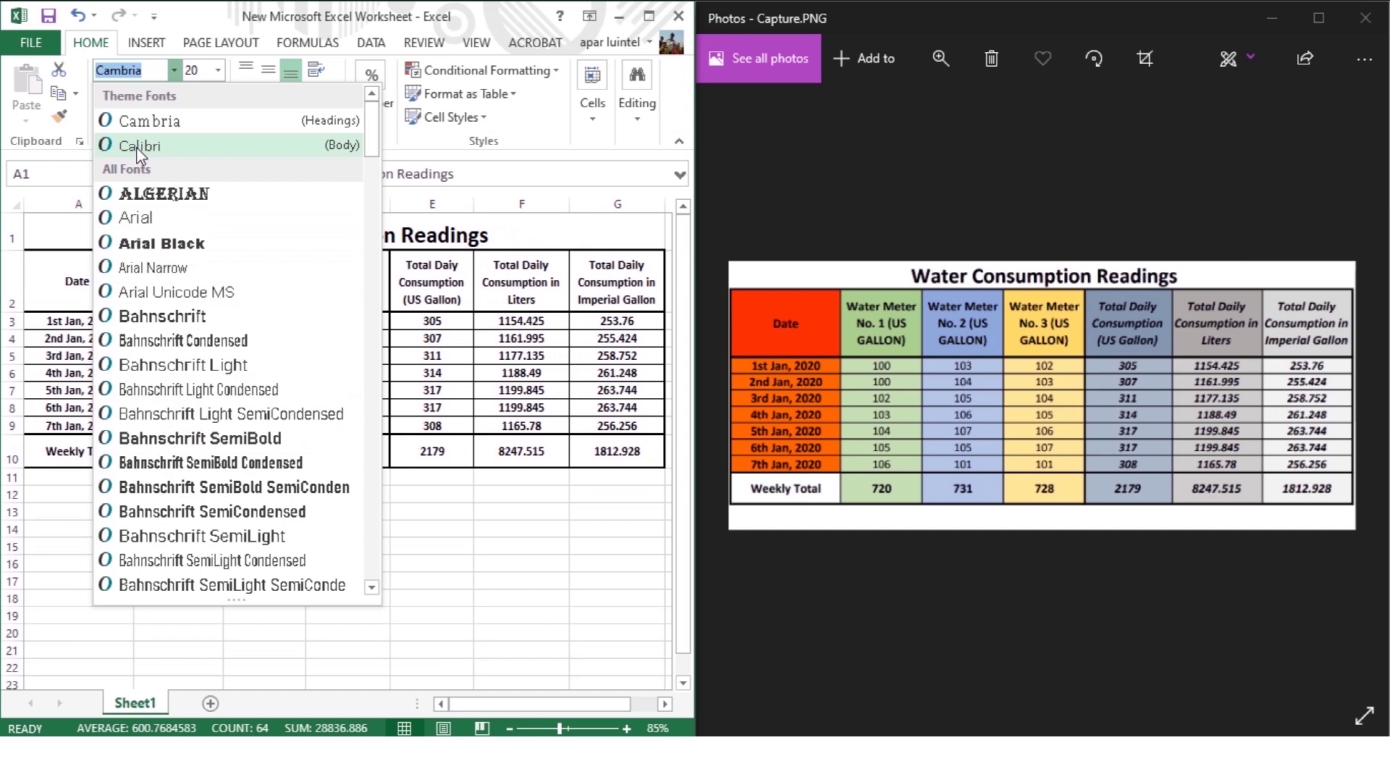
{"action": "left_click", "coordinate": [138, 146]}
{"action": "left_click", "coordinate": [264, 321]}
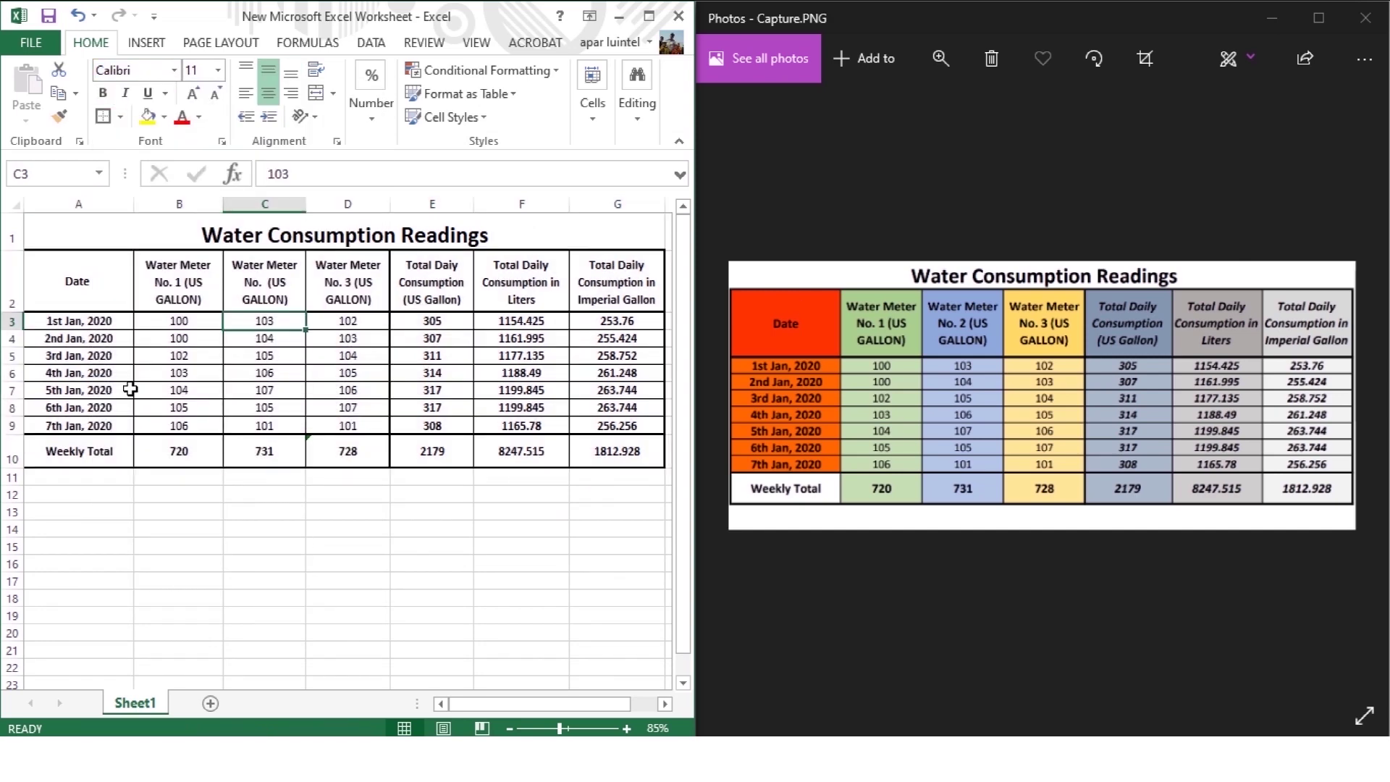
{"action": "left_click_drag", "start_coordinate": [69, 282], "coordinate": [630, 453]}
{"action": "left_click", "coordinate": [193, 92]}
{"action": "left_click", "coordinate": [215, 92]}
{"action": "left_click", "coordinate": [215, 92]}
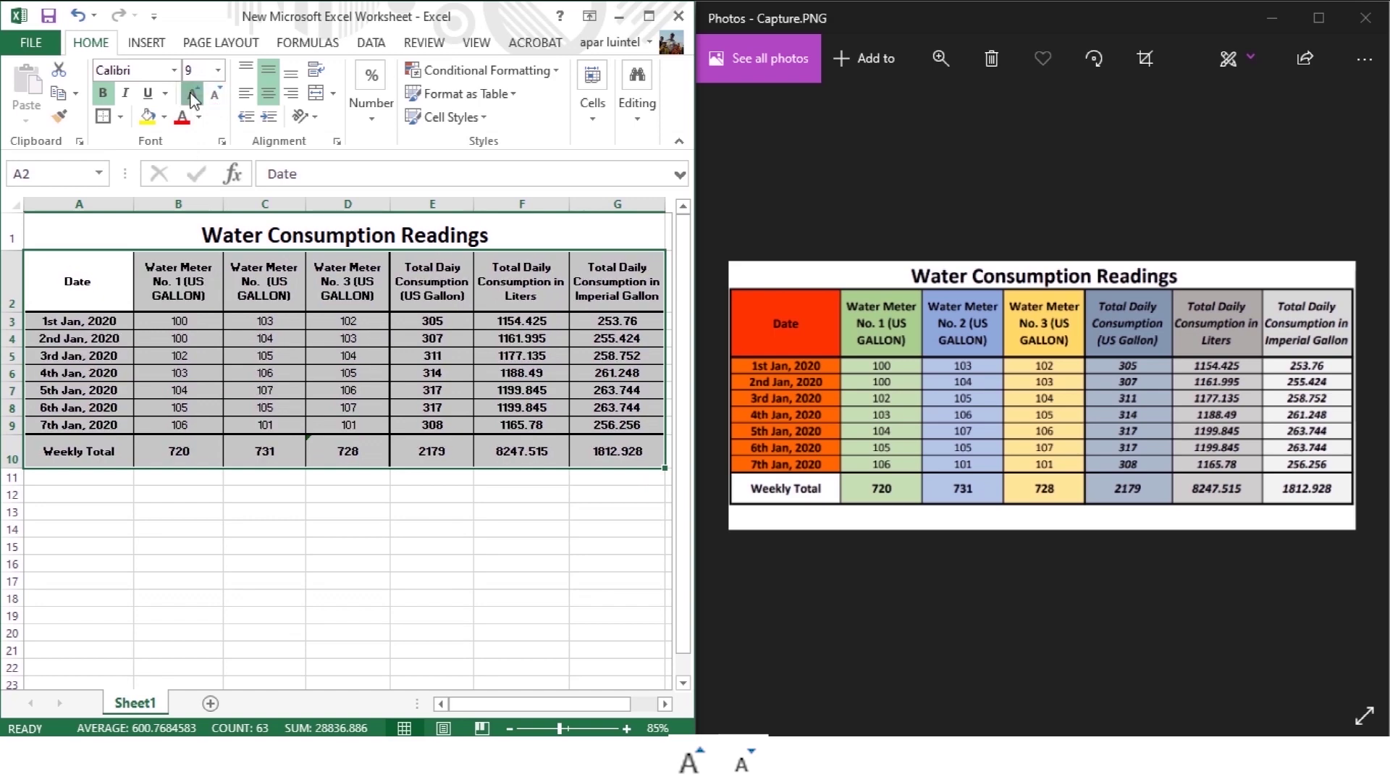
{"action": "left_click", "coordinate": [192, 93]}
{"action": "left_click", "coordinate": [193, 93]}
{"action": "left_click", "coordinate": [215, 93]}
{"action": "left_click", "coordinate": [215, 92]}
{"action": "left_click", "coordinate": [192, 93]}
{"action": "left_click", "coordinate": [304, 552]}
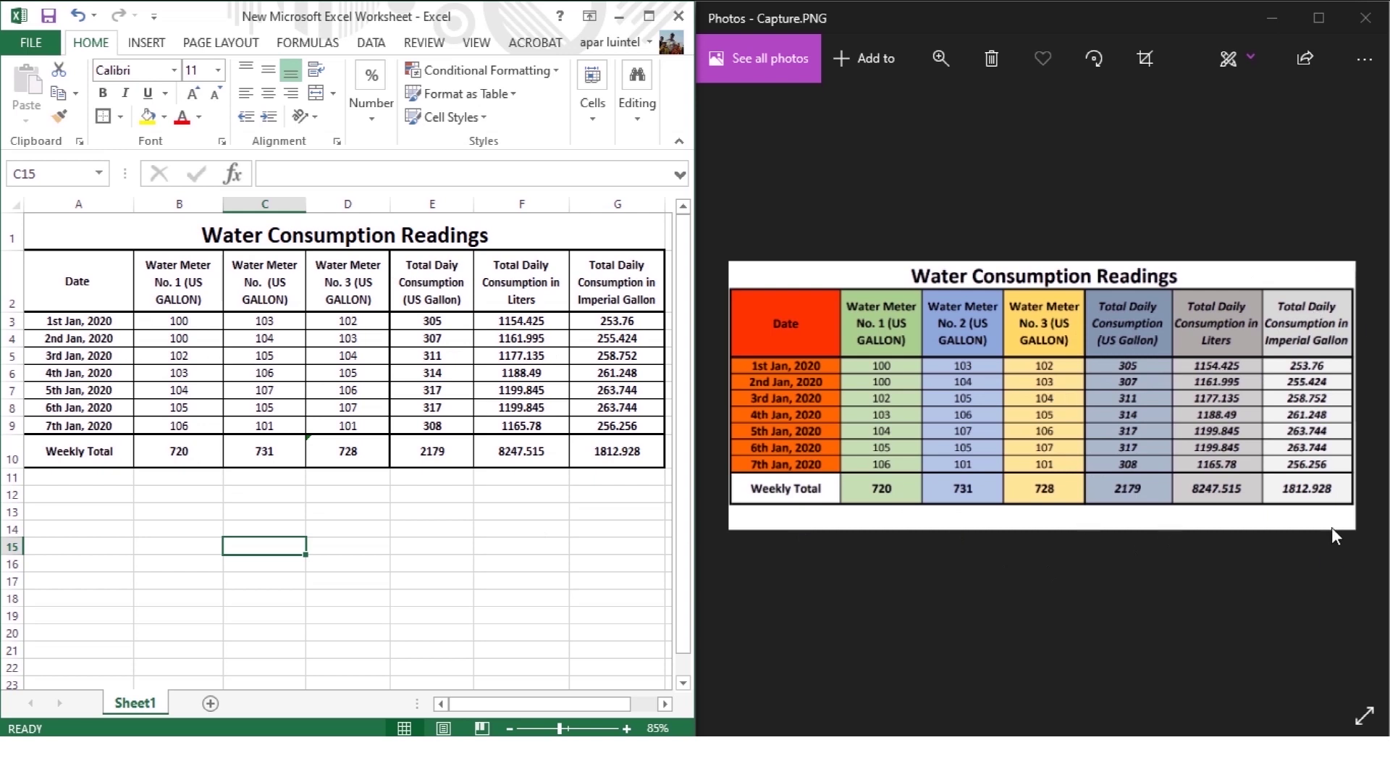
Italicize E2:G10, the three total consumption columns including headers and totals.
{"action": "left_click_drag", "start_coordinate": [422, 264], "coordinate": [615, 450]}
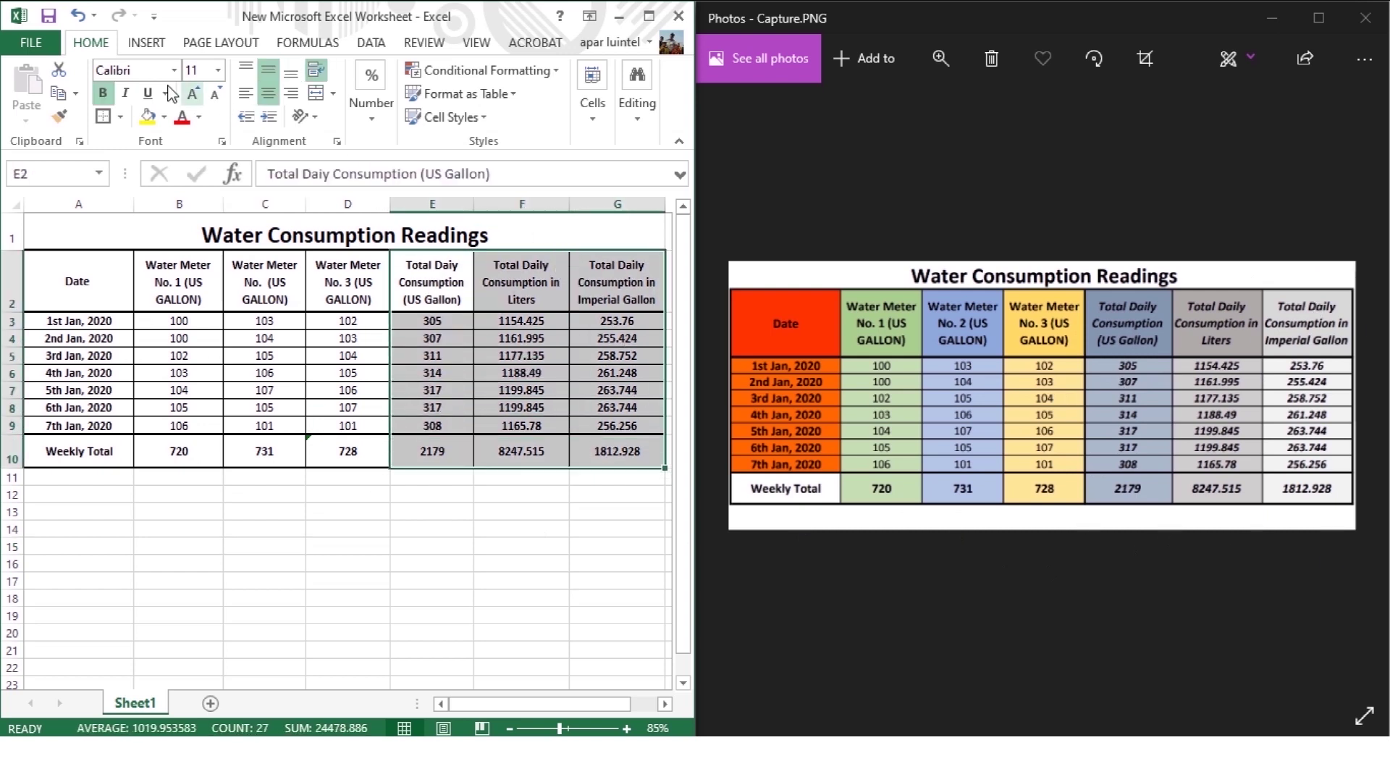
{"action": "left_click", "coordinate": [126, 102]}
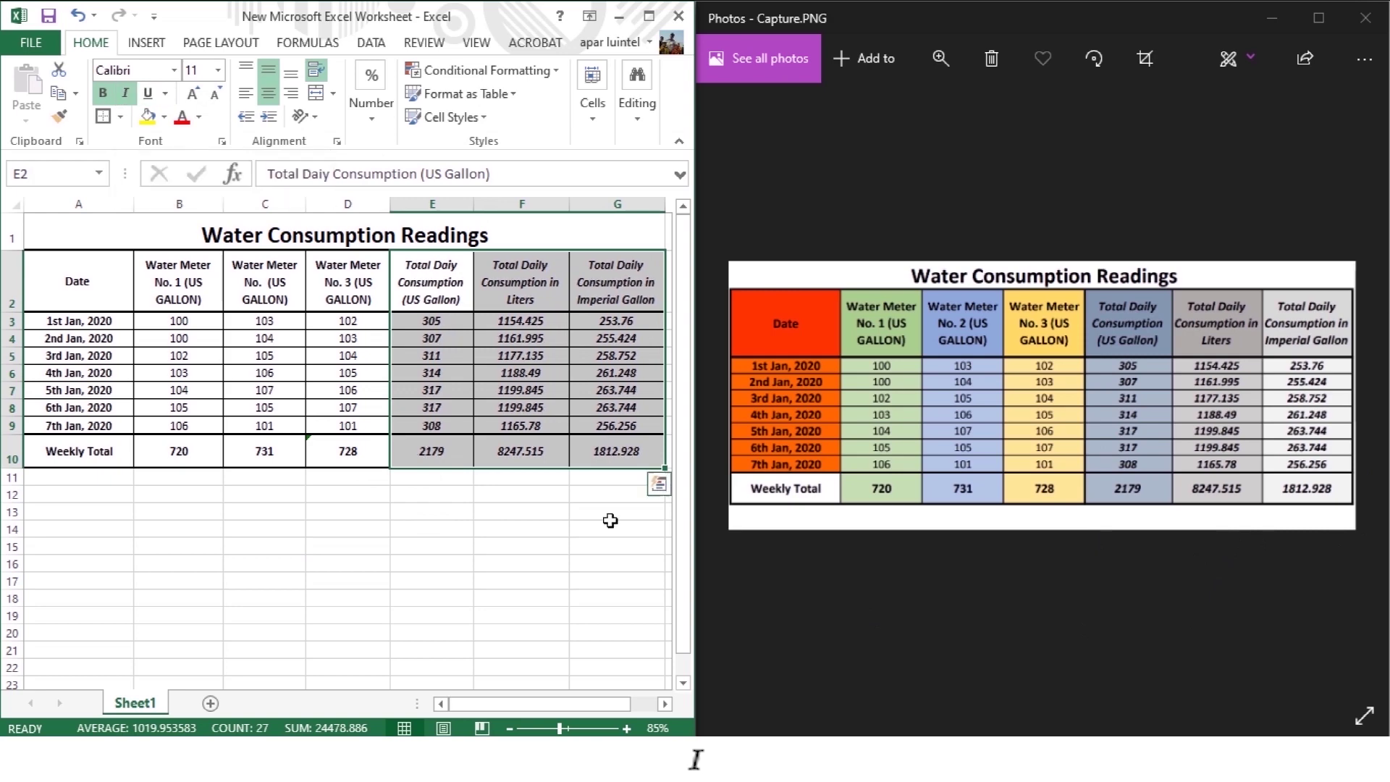
{"action": "left_click", "coordinate": [605, 544]}
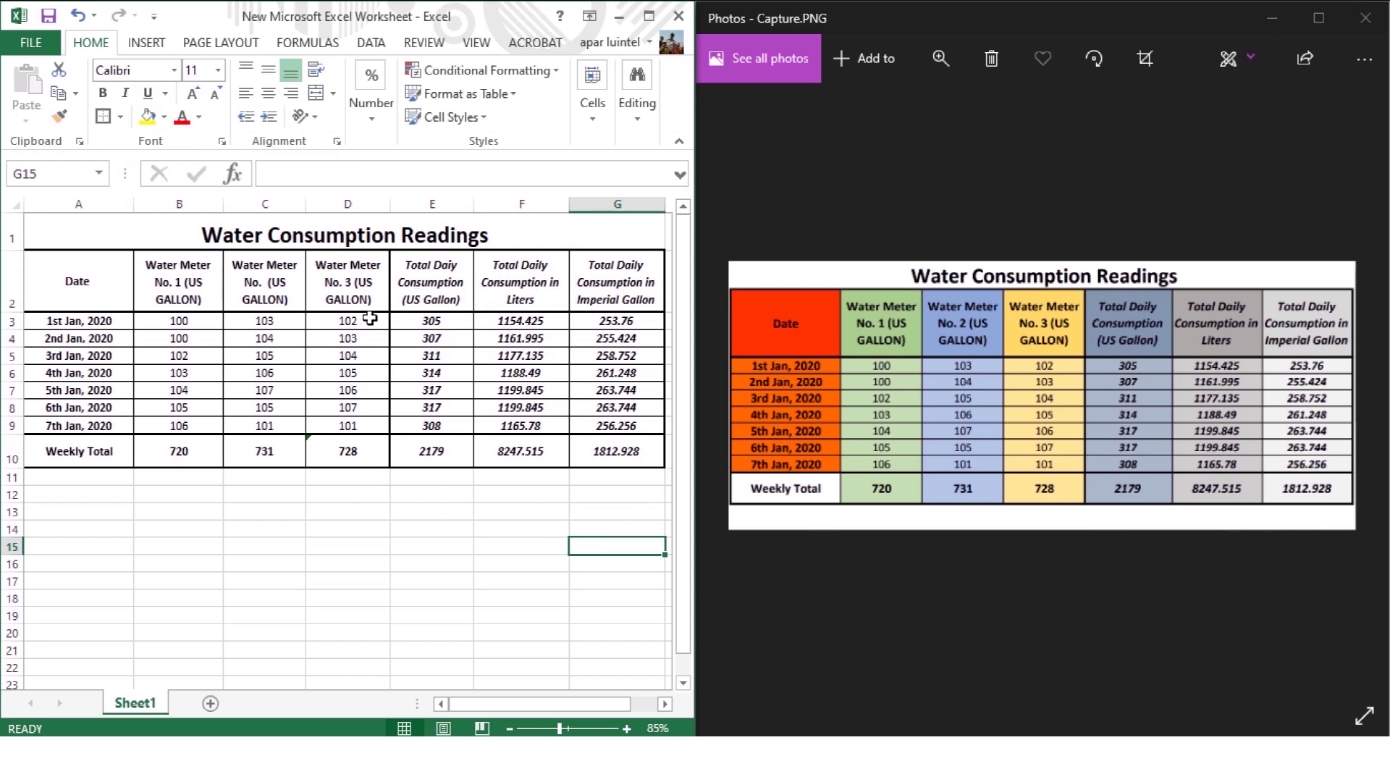
Fill the Date header A2 red and the dates A3:A9 orange.
{"action": "left_click", "coordinate": [80, 275]}
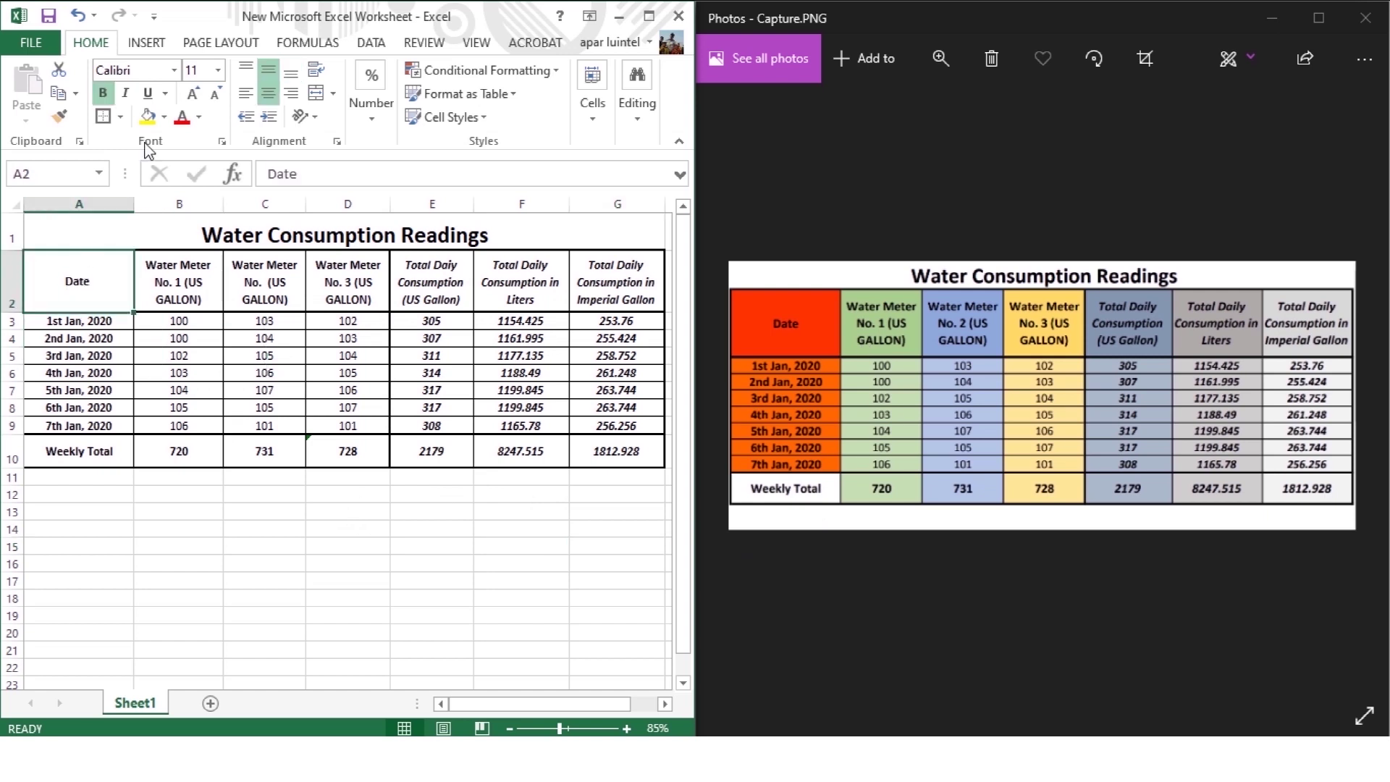
{"action": "left_click", "coordinate": [182, 116]}
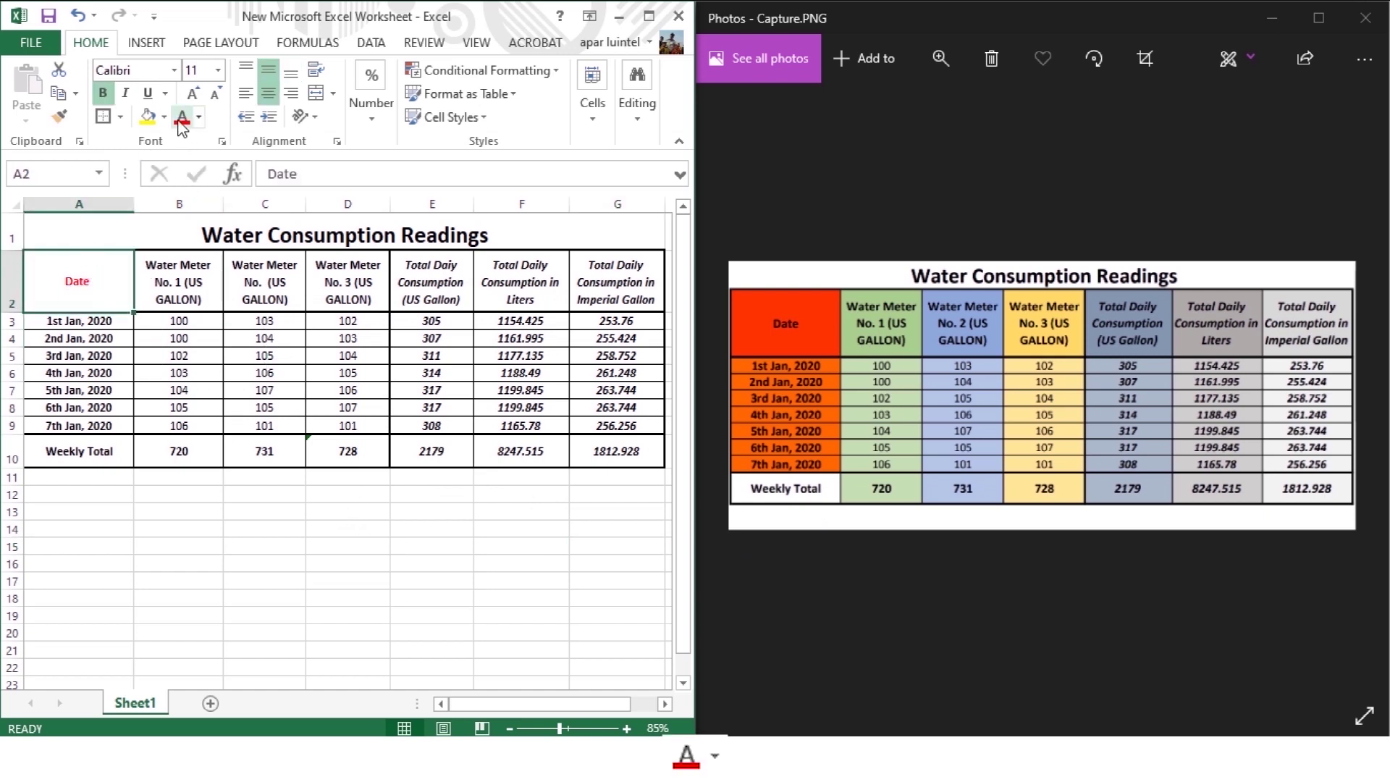
{"action": "left_click", "coordinate": [199, 117]}
{"action": "left_click", "coordinate": [194, 152]}
{"action": "left_click", "coordinate": [147, 116]}
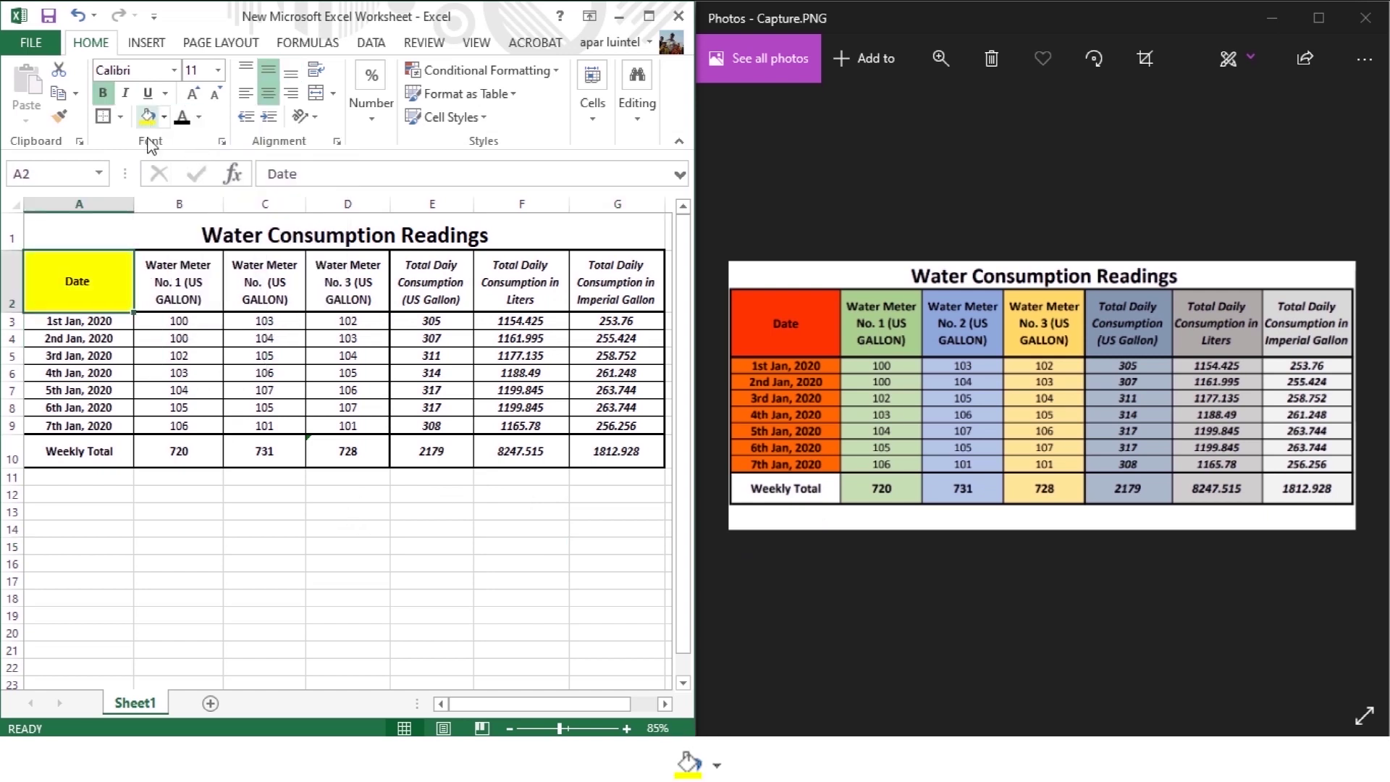
{"action": "left_click", "coordinate": [164, 117]}
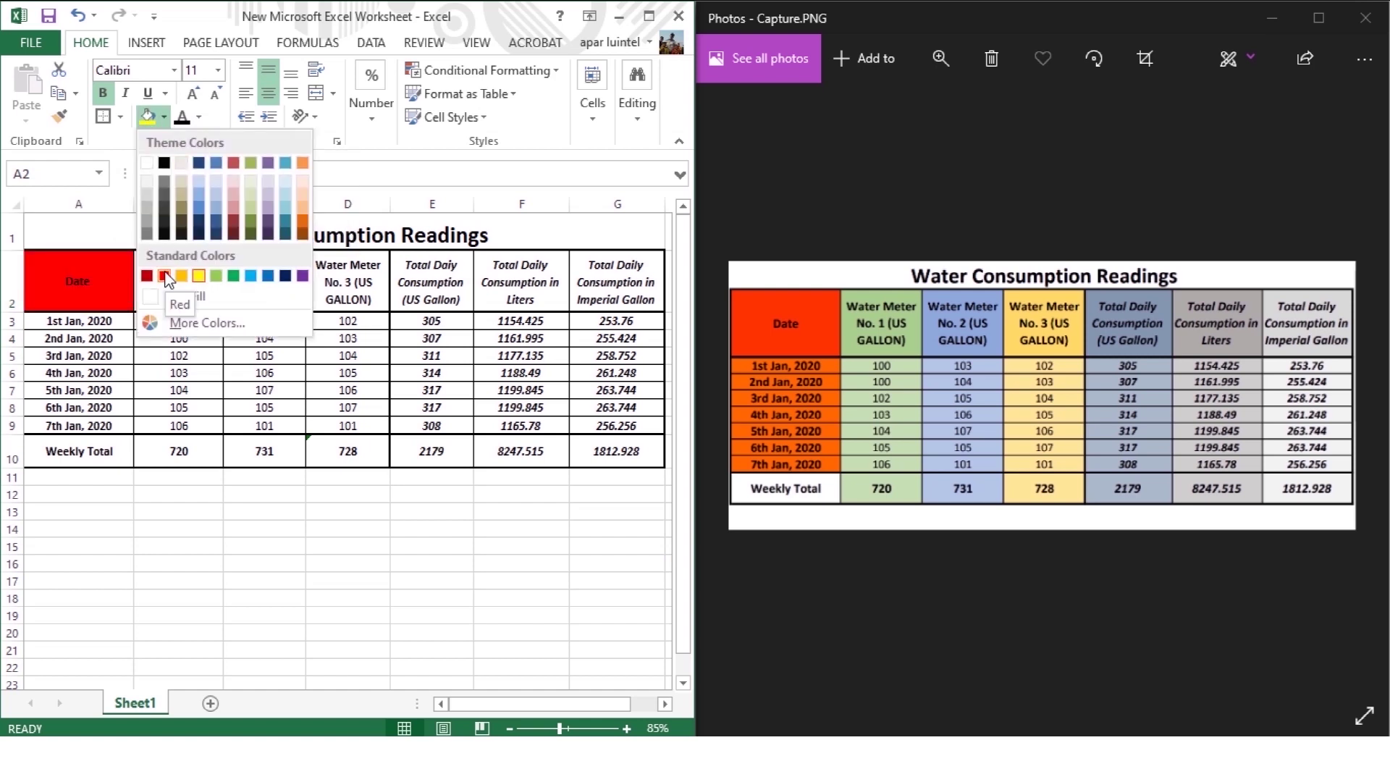
{"action": "left_click", "coordinate": [165, 276]}
{"action": "left_click_drag", "start_coordinate": [80, 321], "coordinate": [80, 426]}
{"action": "left_click", "coordinate": [164, 117]}
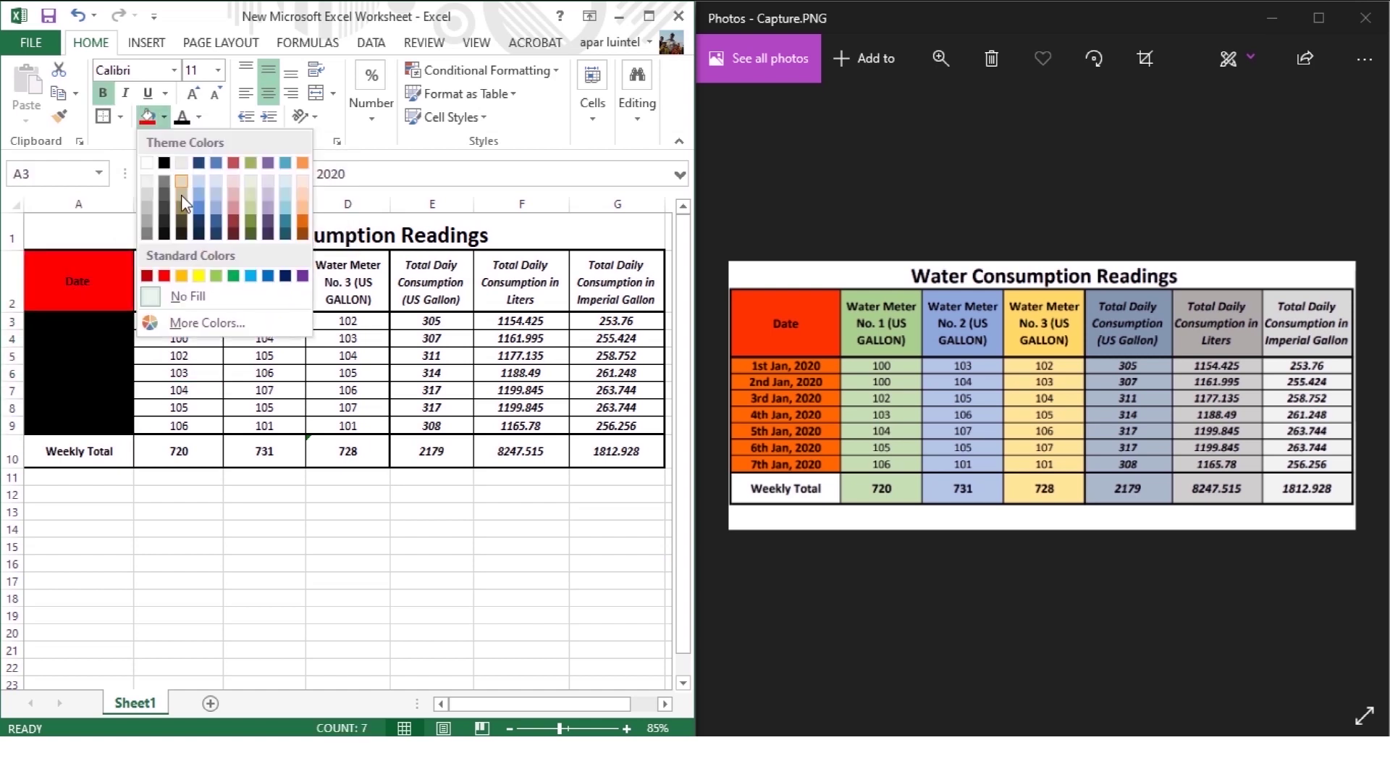
{"action": "left_click", "coordinate": [302, 221]}
Fill header B2 light green and readings B3:B10 pale green.
{"action": "left_click", "coordinate": [204, 286]}
{"action": "left_click", "coordinate": [164, 116]}
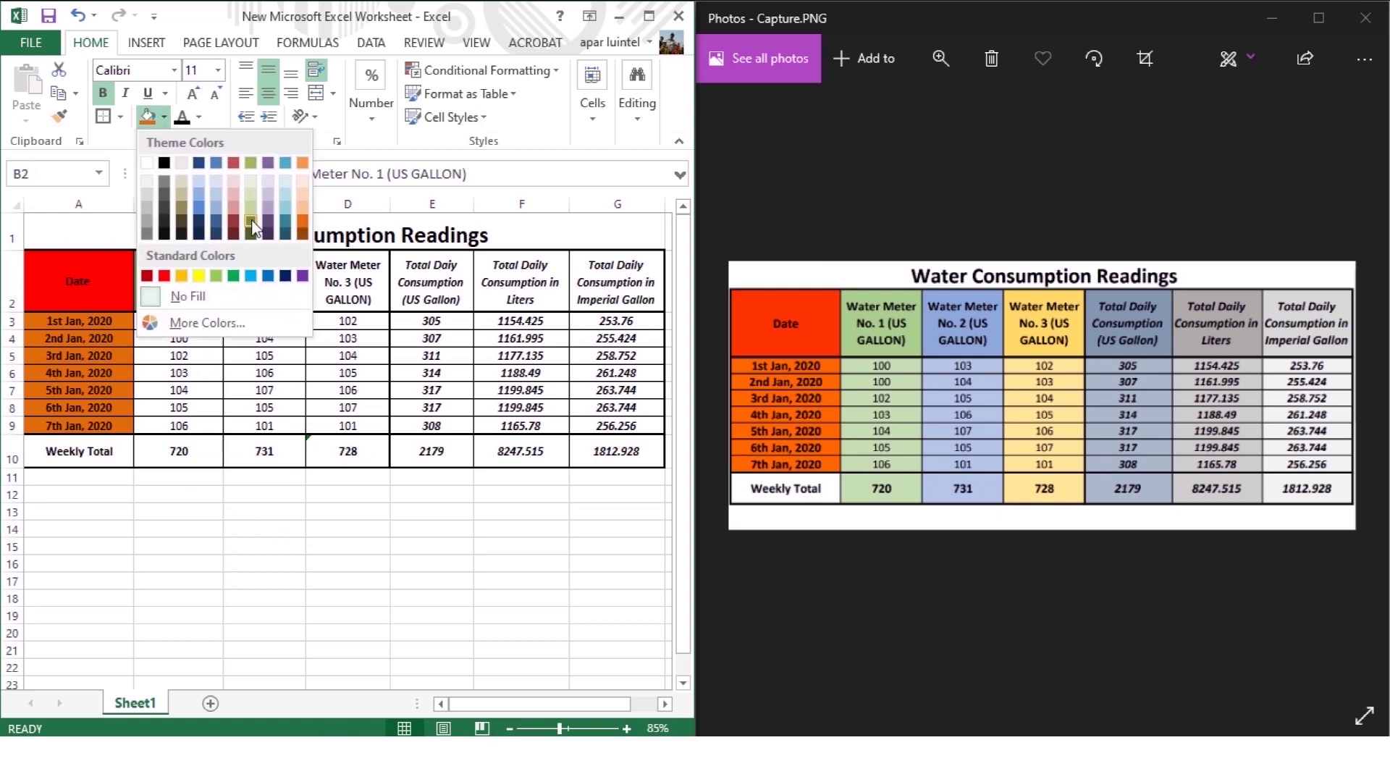
{"action": "left_click", "coordinate": [149, 302]}
{"action": "scroll", "coordinate": [149, 303], "scroll_direction": "up", "scroll_amount": 4}
{"action": "left_click", "coordinate": [164, 116]}
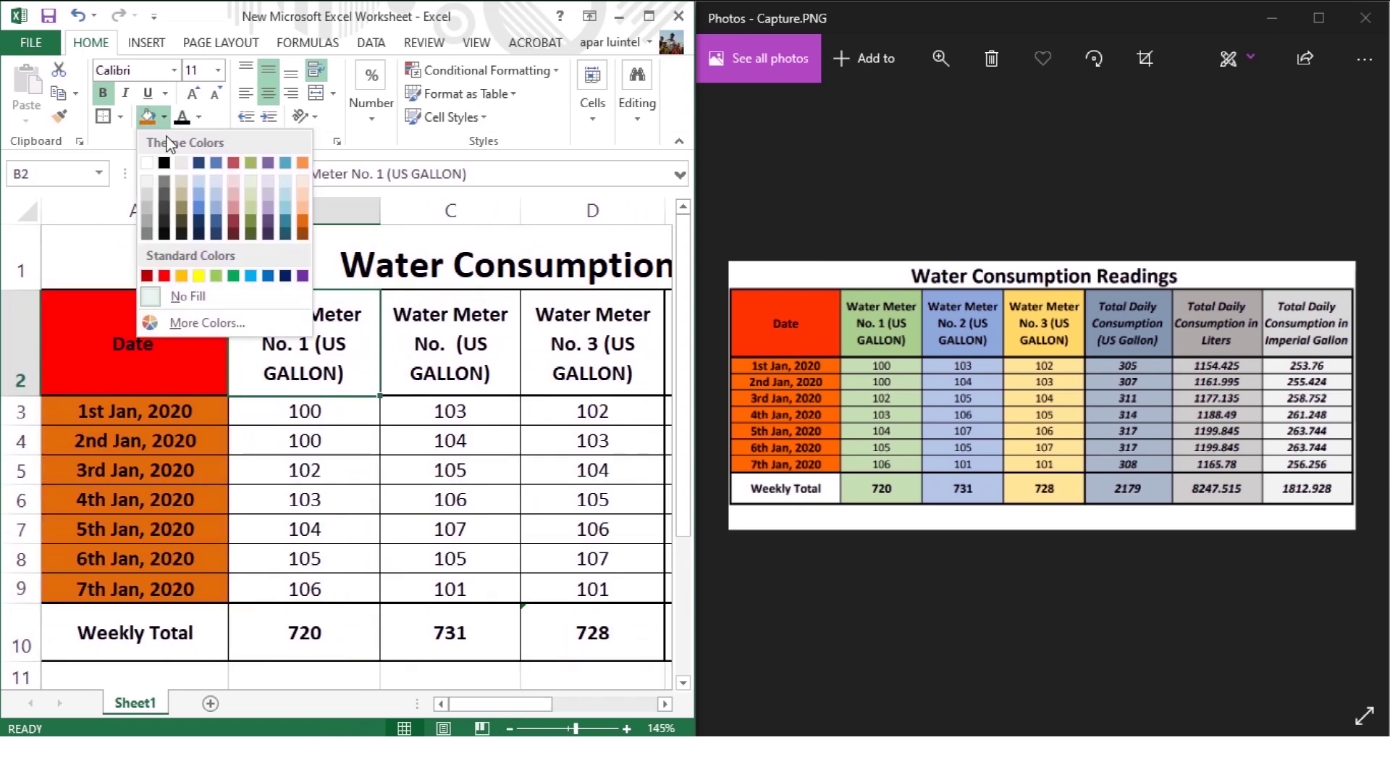
{"action": "left_click", "coordinate": [218, 276]}
{"action": "left_click_drag", "start_coordinate": [304, 411], "coordinate": [311, 637]}
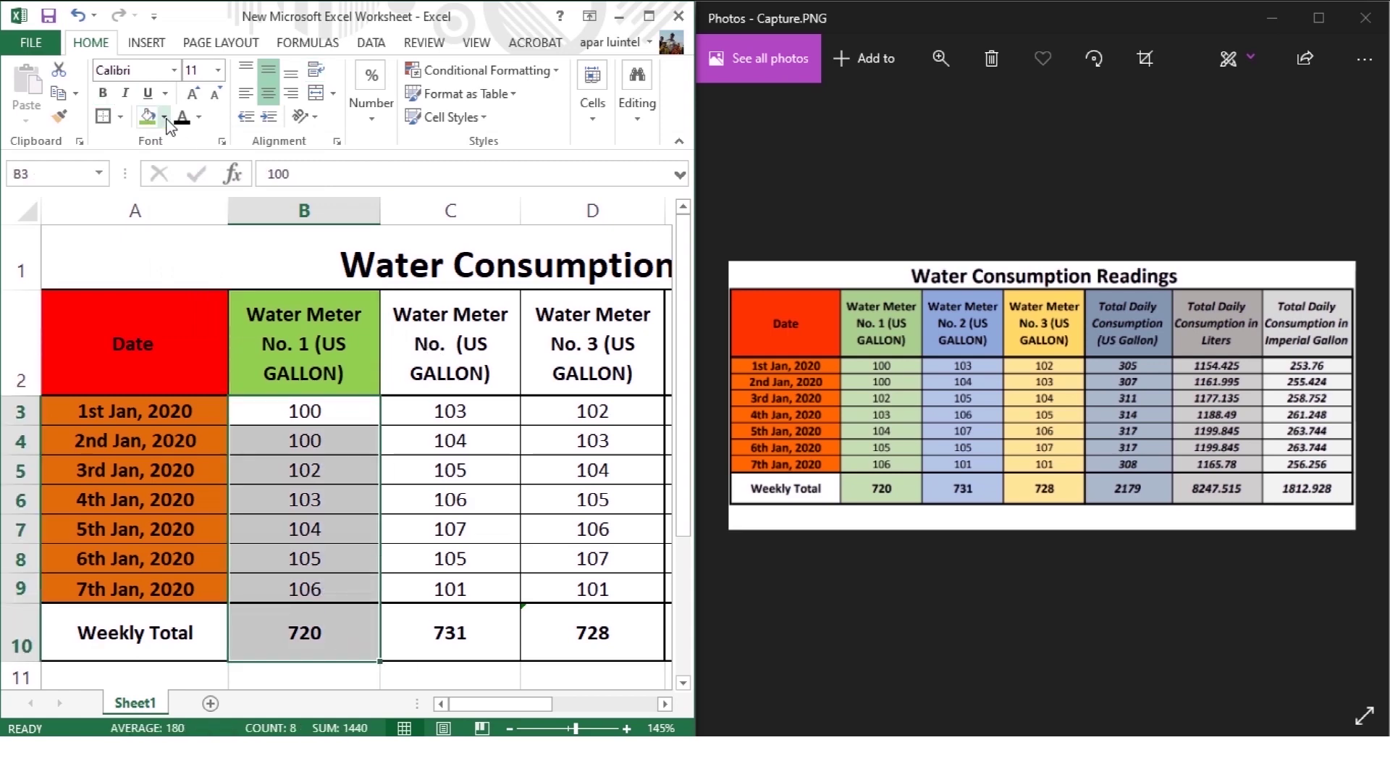
{"action": "left_click", "coordinate": [165, 116]}
{"action": "left_click", "coordinate": [250, 210]}
Fill header C2 blue and readings C3:C10 light blue.
{"action": "left_click", "coordinate": [449, 340]}
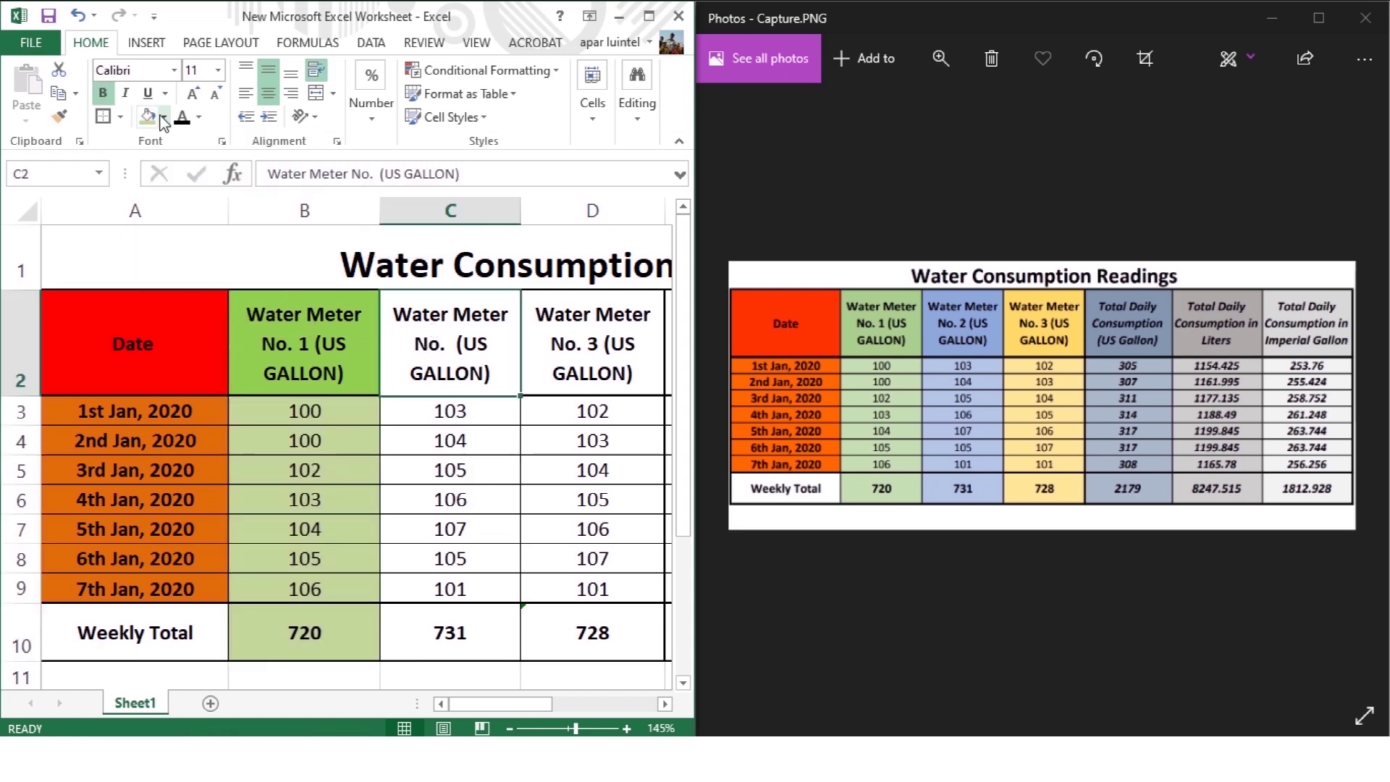
{"action": "left_click", "coordinate": [164, 116]}
{"action": "left_click", "coordinate": [216, 210]}
{"action": "left_click_drag", "start_coordinate": [450, 411], "coordinate": [450, 633]}
{"action": "left_click", "coordinate": [164, 116]}
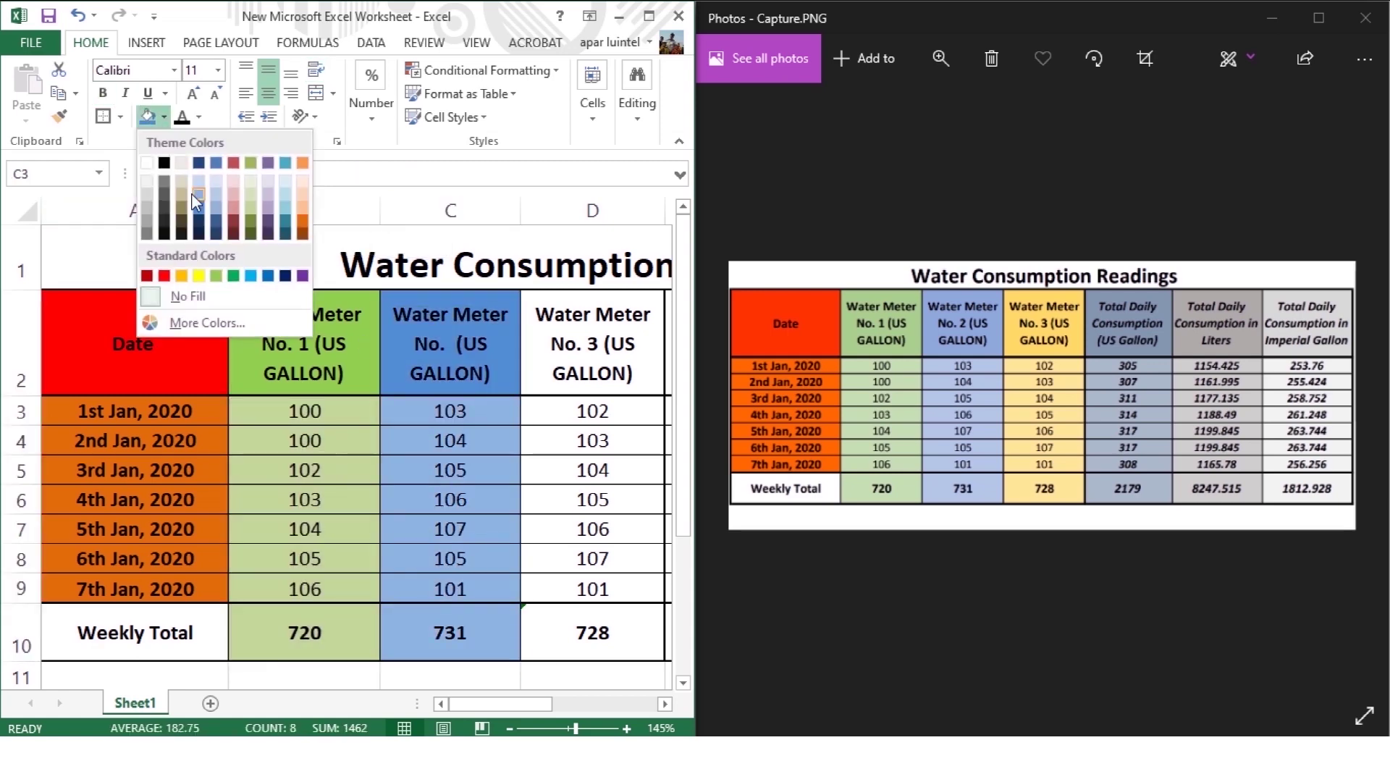
{"action": "left_click", "coordinate": [216, 204]}
{"action": "left_click_drag", "start_coordinate": [490, 703], "coordinate": [517, 708]}
Fill header D2 gold, redoing it after an undo.
{"action": "left_click", "coordinate": [405, 340]}
{"action": "left_click", "coordinate": [165, 116]}
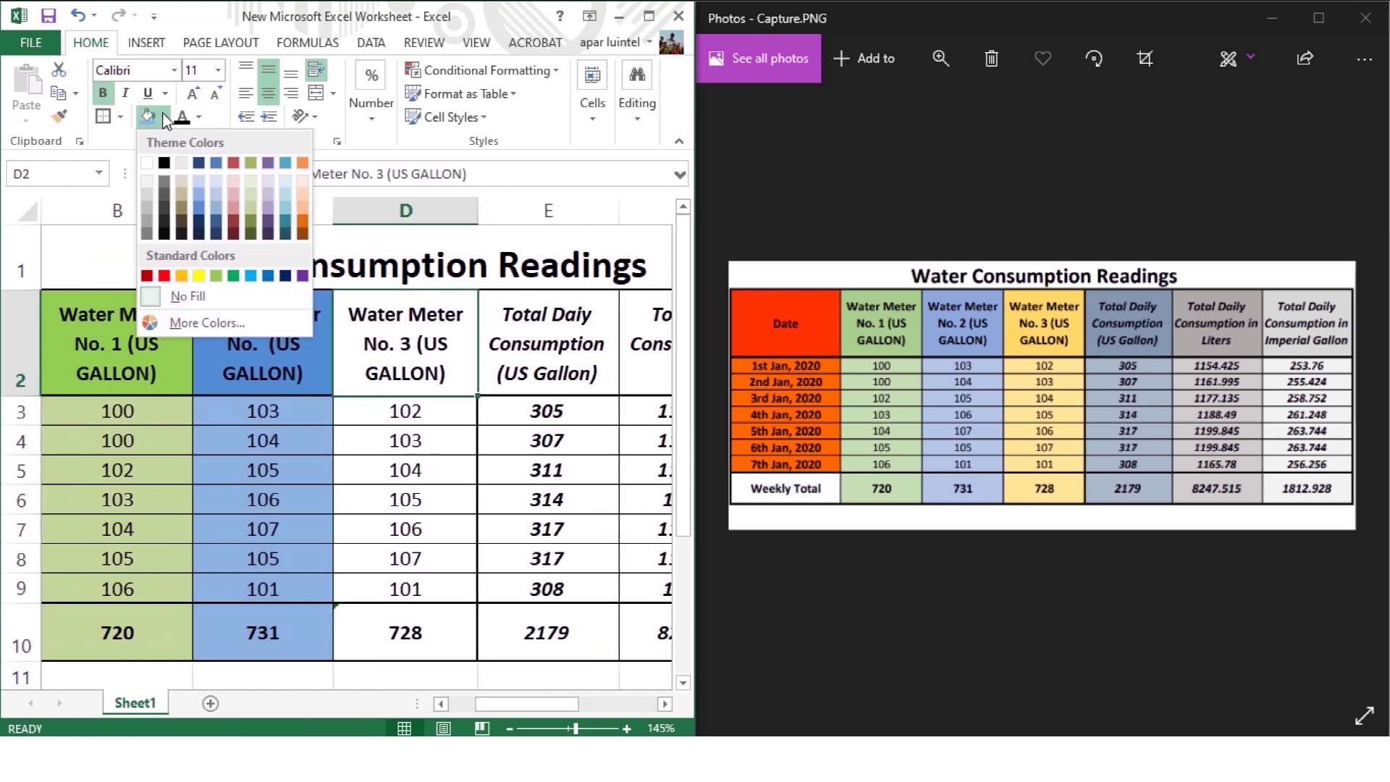
{"action": "left_click", "coordinate": [181, 276]}
{"action": "left_click_drag", "start_coordinate": [405, 411], "coordinate": [405, 634]}
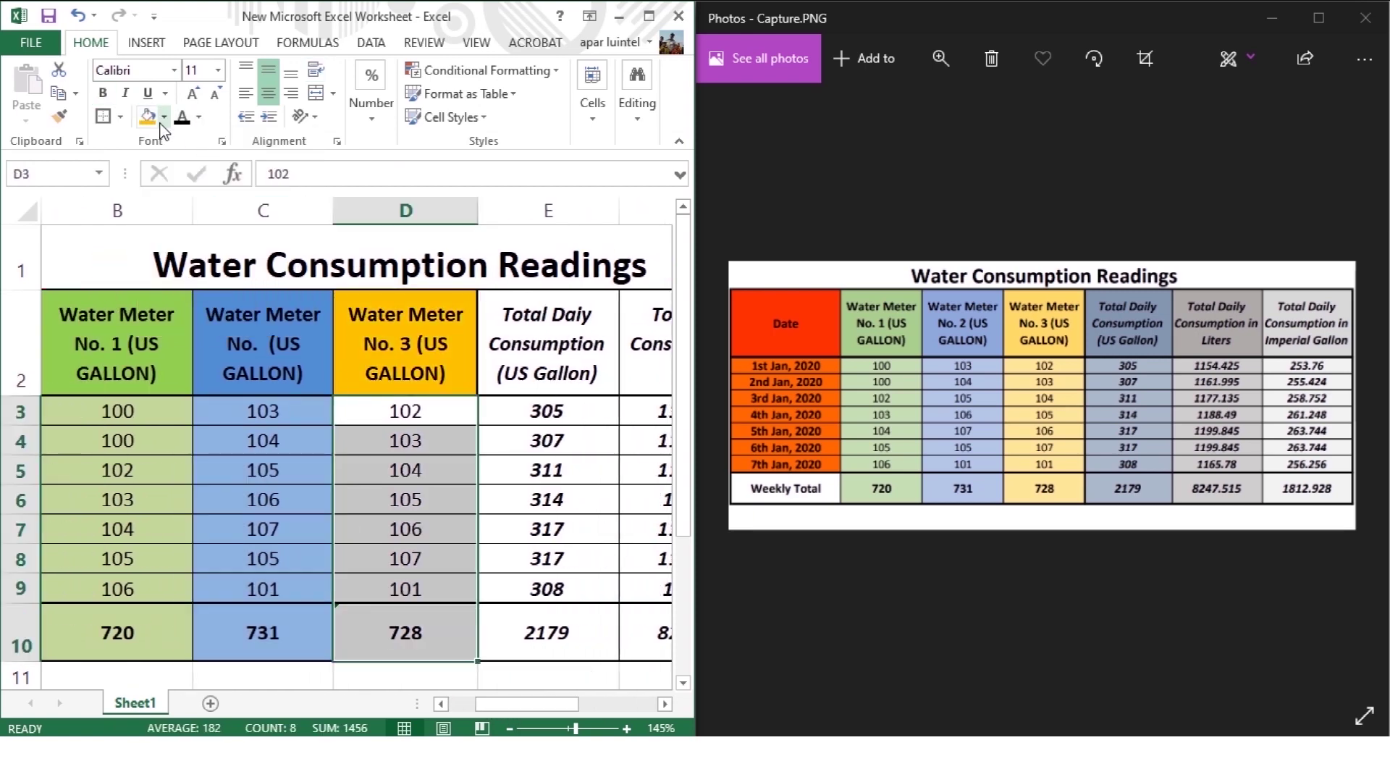
{"action": "left_click", "coordinate": [165, 117]}
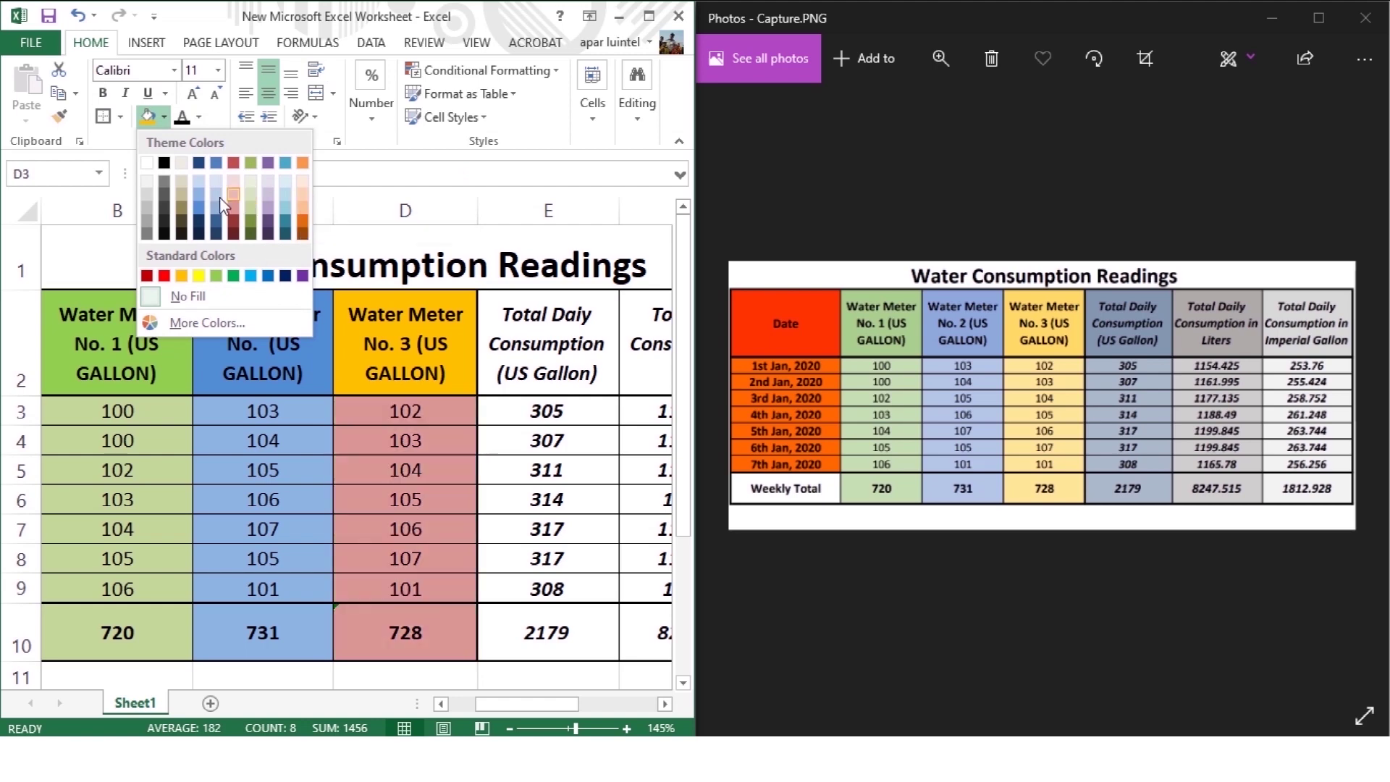
{"action": "key", "text": "Escape"}
{"action": "key", "text": "ctrl+z"}
{"action": "left_click", "coordinate": [165, 117]}
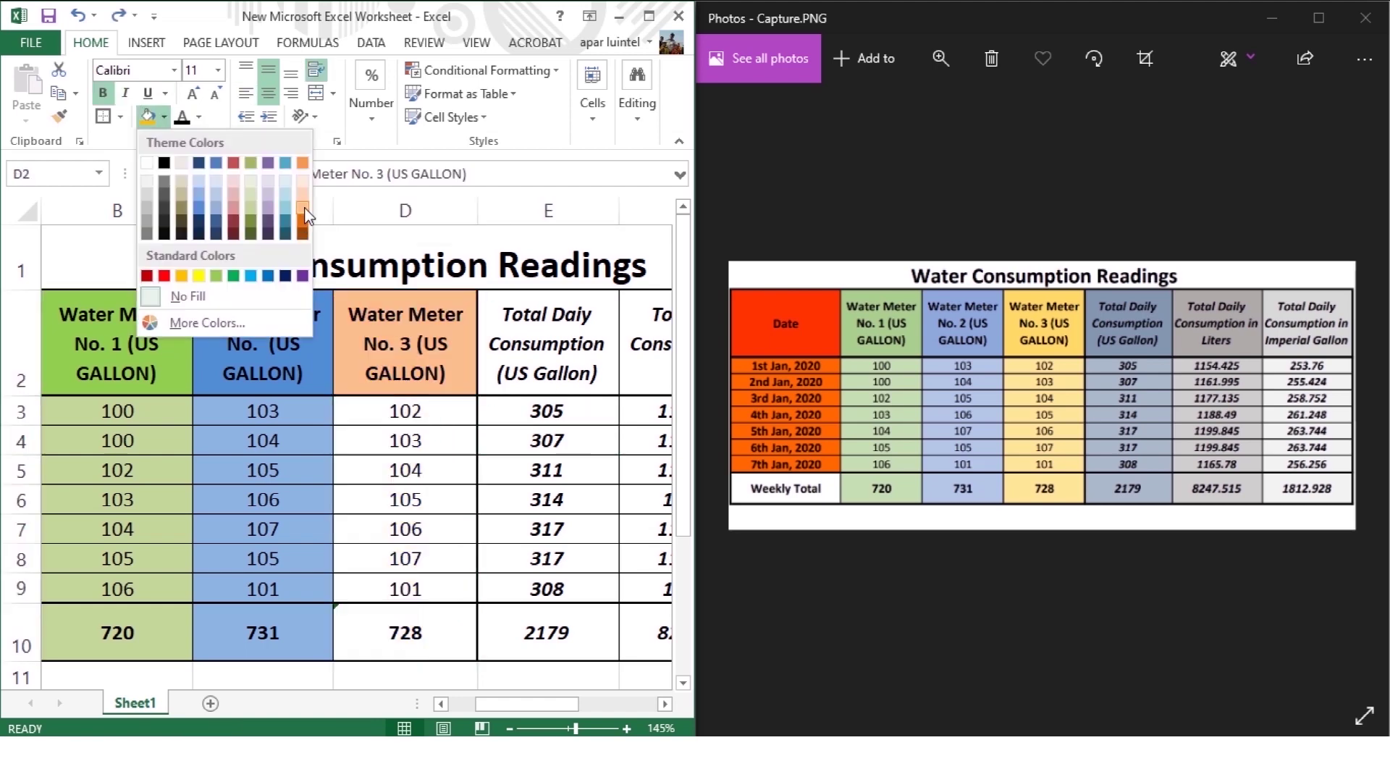
{"action": "left_click", "coordinate": [182, 276]}
Fill readings D3:D10 with a lighter orange chosen from More Colors.
{"action": "left_click_drag", "start_coordinate": [405, 411], "coordinate": [406, 633]}
{"action": "left_click", "coordinate": [152, 117]}
{"action": "left_click", "coordinate": [165, 118]}
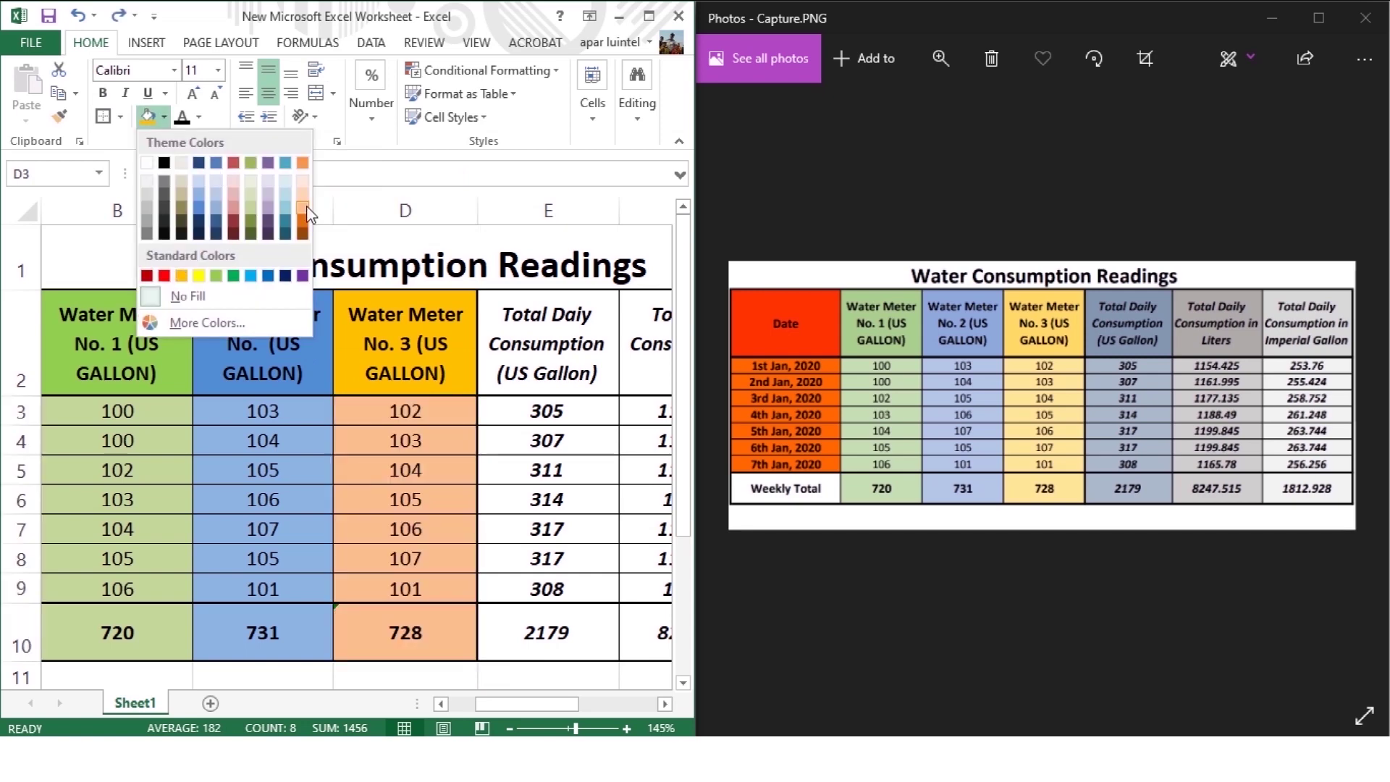
{"action": "left_click", "coordinate": [182, 322]}
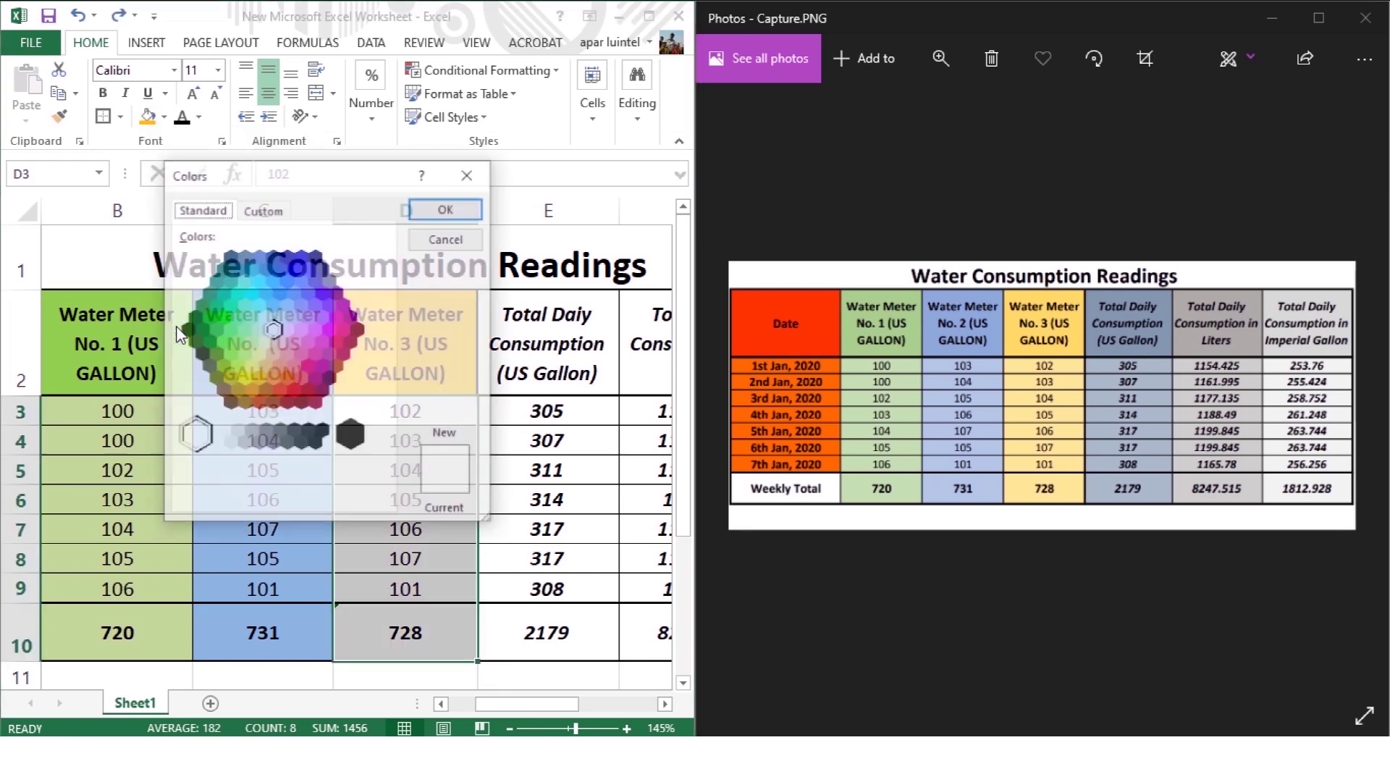
{"action": "left_click", "coordinate": [164, 256]}
{"action": "left_click", "coordinate": [171, 244]}
{"action": "left_click", "coordinate": [352, 85]}
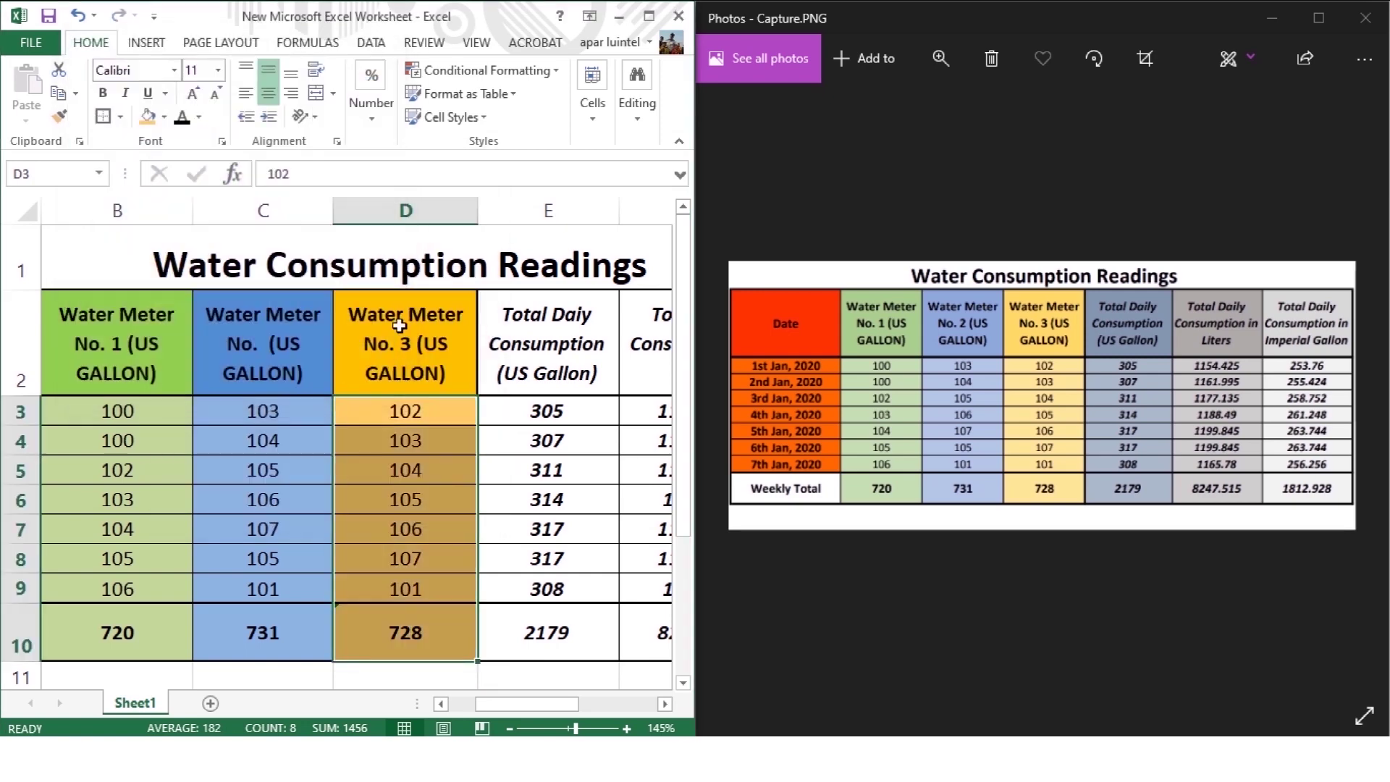
{"action": "left_click", "coordinate": [547, 470]}
{"action": "left_click_drag", "start_coordinate": [513, 704], "coordinate": [541, 714]}
Fill header E2 dark blue and totals E3:E10 light blue.
{"action": "left_click", "coordinate": [397, 340]}
{"action": "left_click", "coordinate": [164, 117]}
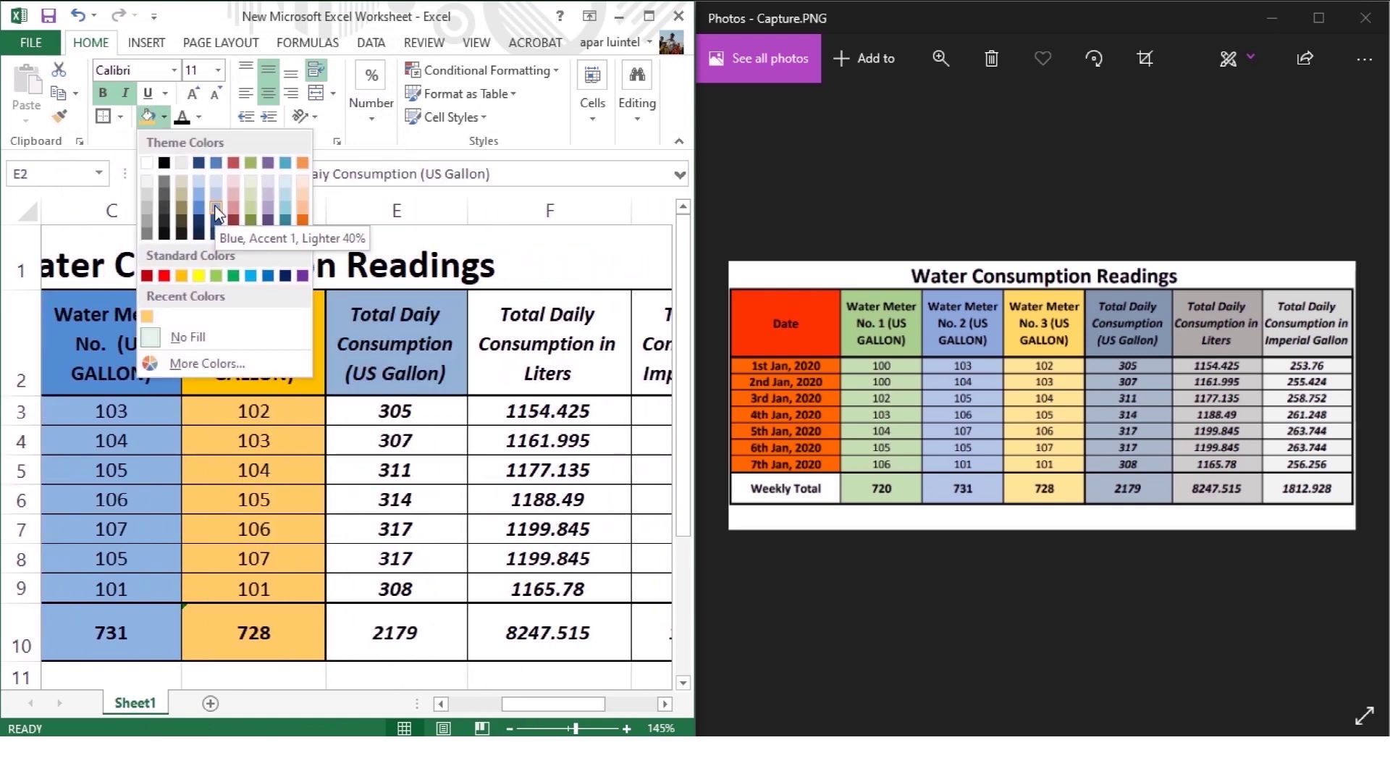
{"action": "left_click", "coordinate": [217, 221]}
{"action": "left_click_drag", "start_coordinate": [402, 412], "coordinate": [397, 637]}
{"action": "left_click", "coordinate": [165, 118]}
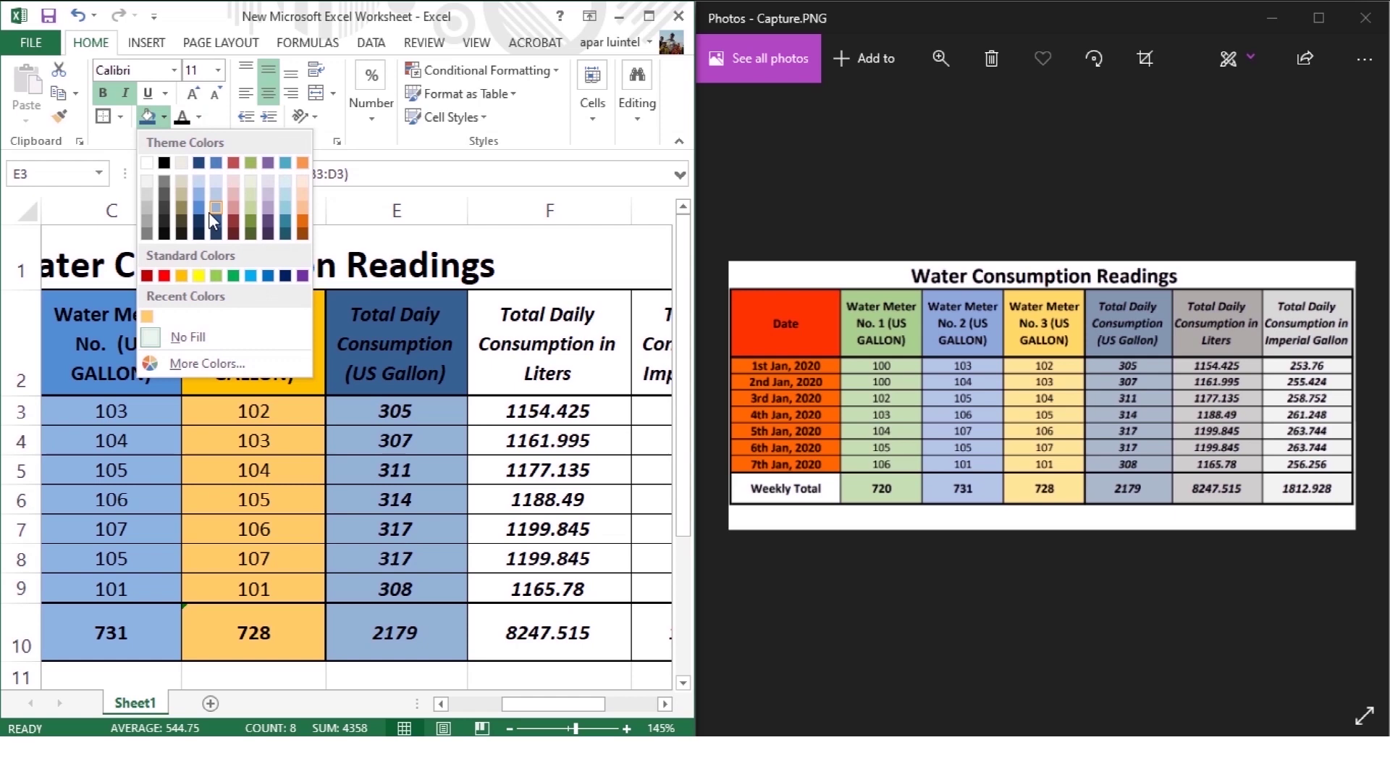
{"action": "left_click", "coordinate": [215, 208]}
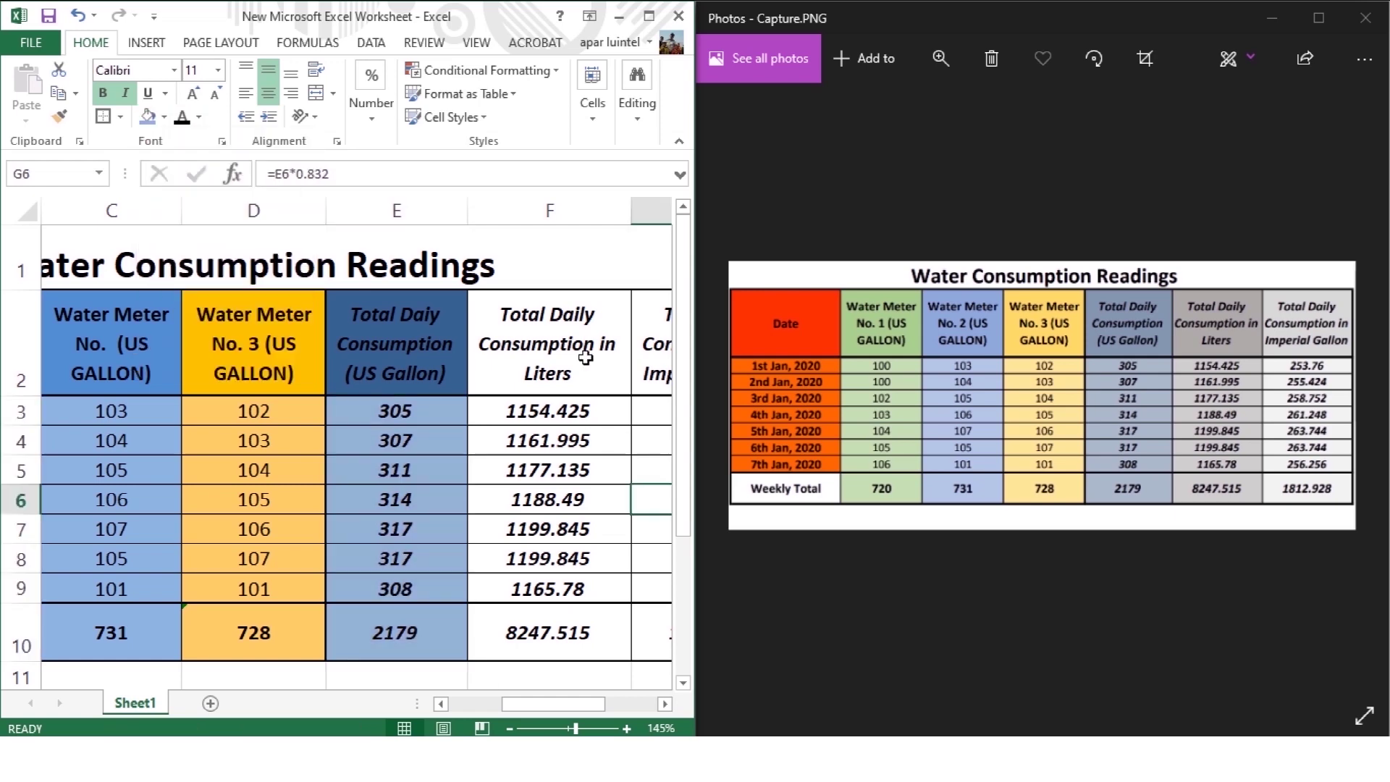
Fill header F2 tan and totals F3:F10 light tan.
{"action": "left_click", "coordinate": [548, 342]}
{"action": "left_click", "coordinate": [164, 118]}
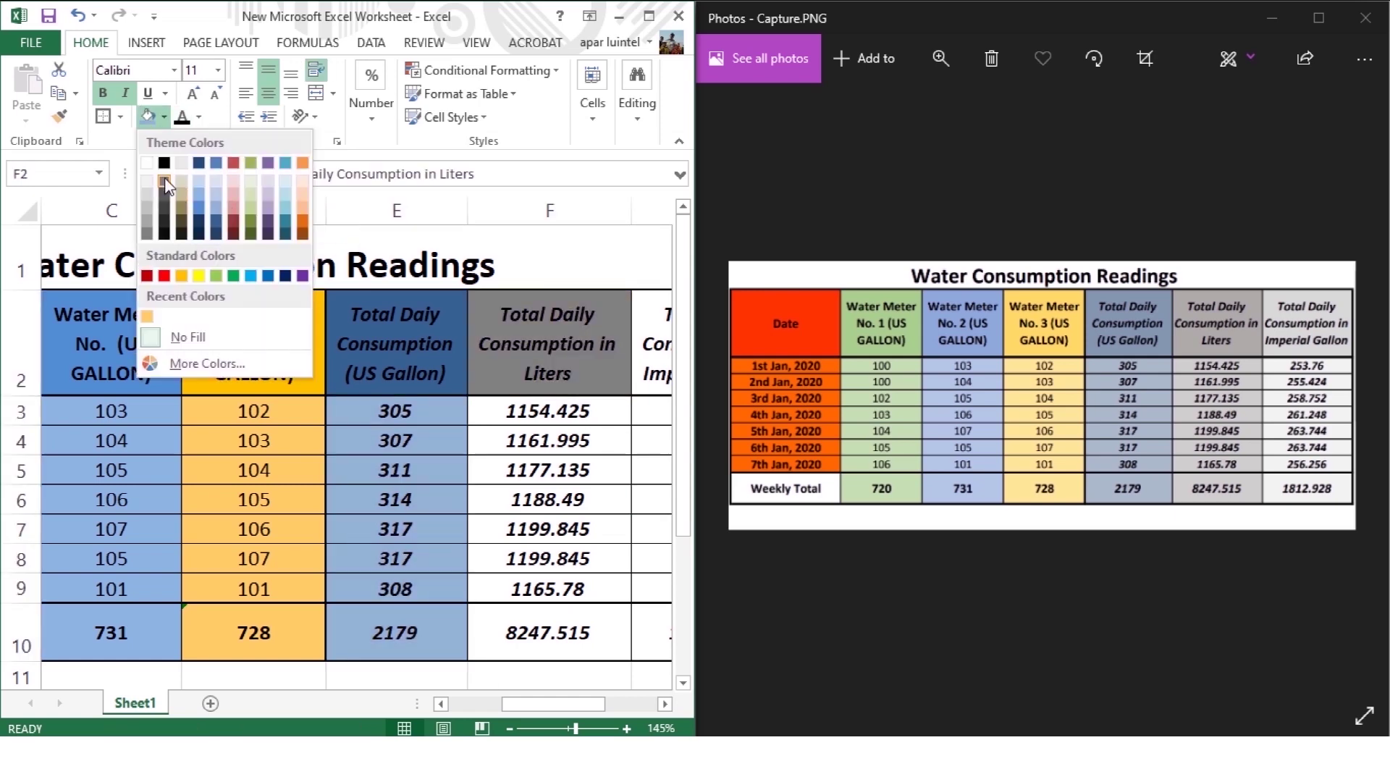
{"action": "left_click", "coordinate": [182, 197]}
{"action": "left_click_drag", "start_coordinate": [522, 407], "coordinate": [548, 632]}
{"action": "left_click", "coordinate": [165, 118]}
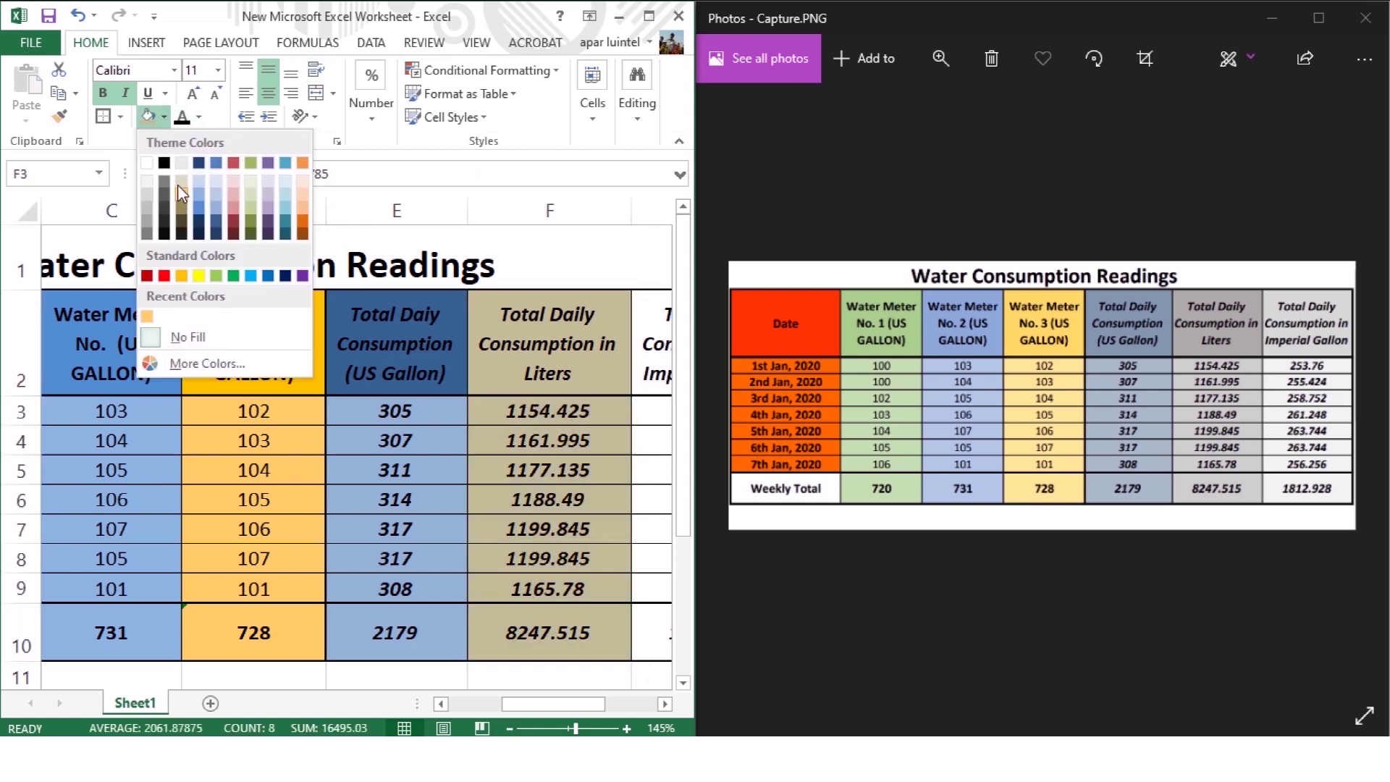
{"action": "left_click", "coordinate": [182, 197]}
Fill header G2 grey and imperial gallon values G3:G10 light grey.
{"action": "left_click", "coordinate": [652, 340]}
{"action": "left_click", "coordinate": [164, 117]}
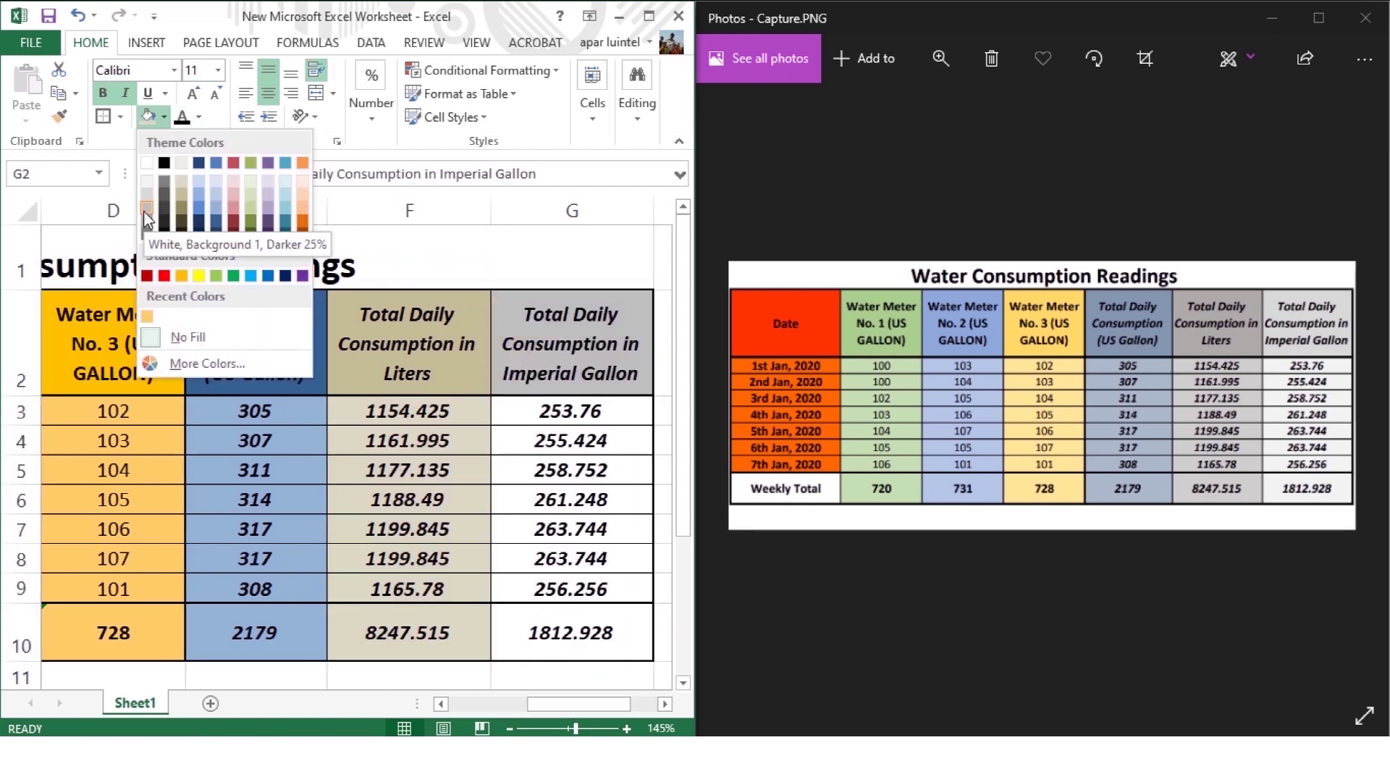
{"action": "left_click", "coordinate": [147, 205]}
{"action": "left_click_drag", "start_coordinate": [572, 410], "coordinate": [572, 632]}
{"action": "left_click", "coordinate": [164, 117]}
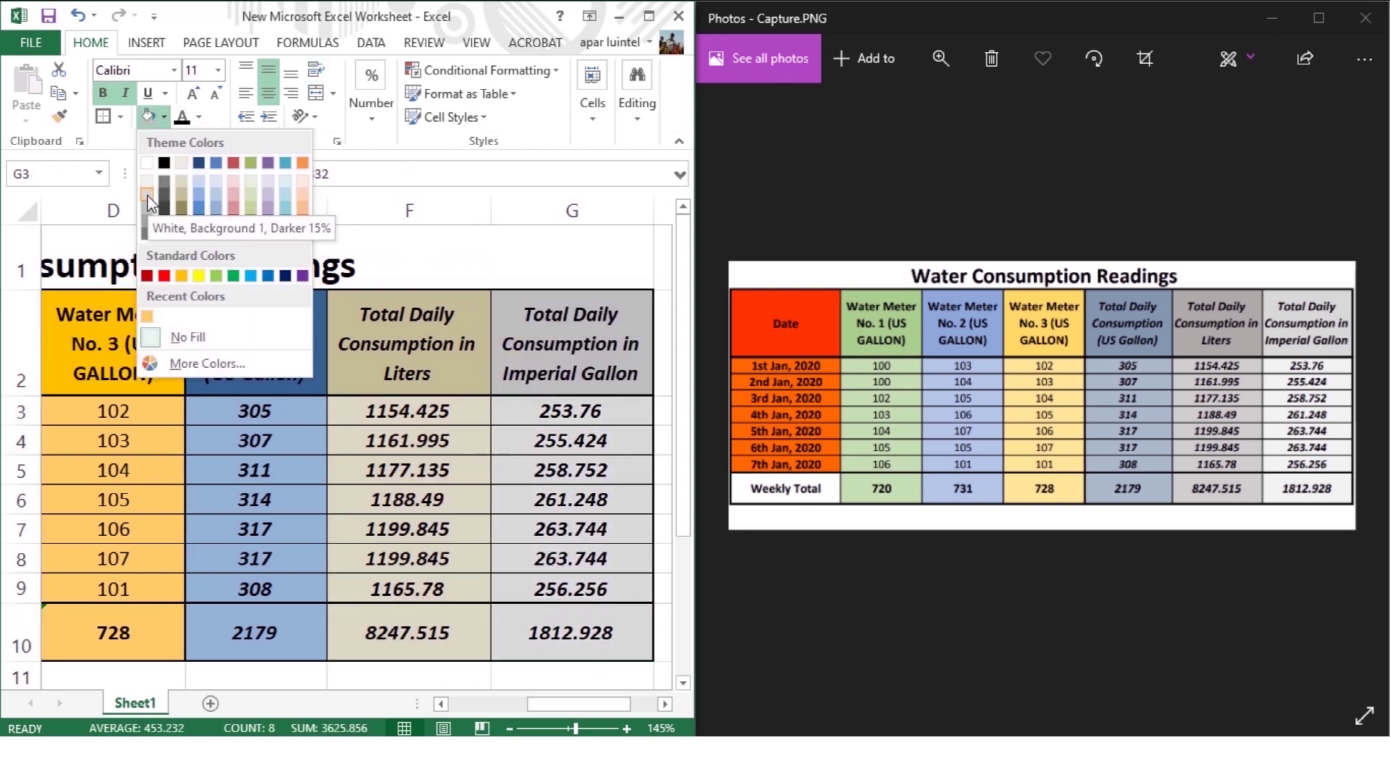
{"action": "left_click", "coordinate": [147, 203]}
Maximize the Excel window showing the coloured table.
{"action": "left_click_drag", "start_coordinate": [507, 561], "coordinate": [507, 591]}
{"action": "scroll", "coordinate": [565, 482], "scroll_direction": "down", "scroll_amount": 3}
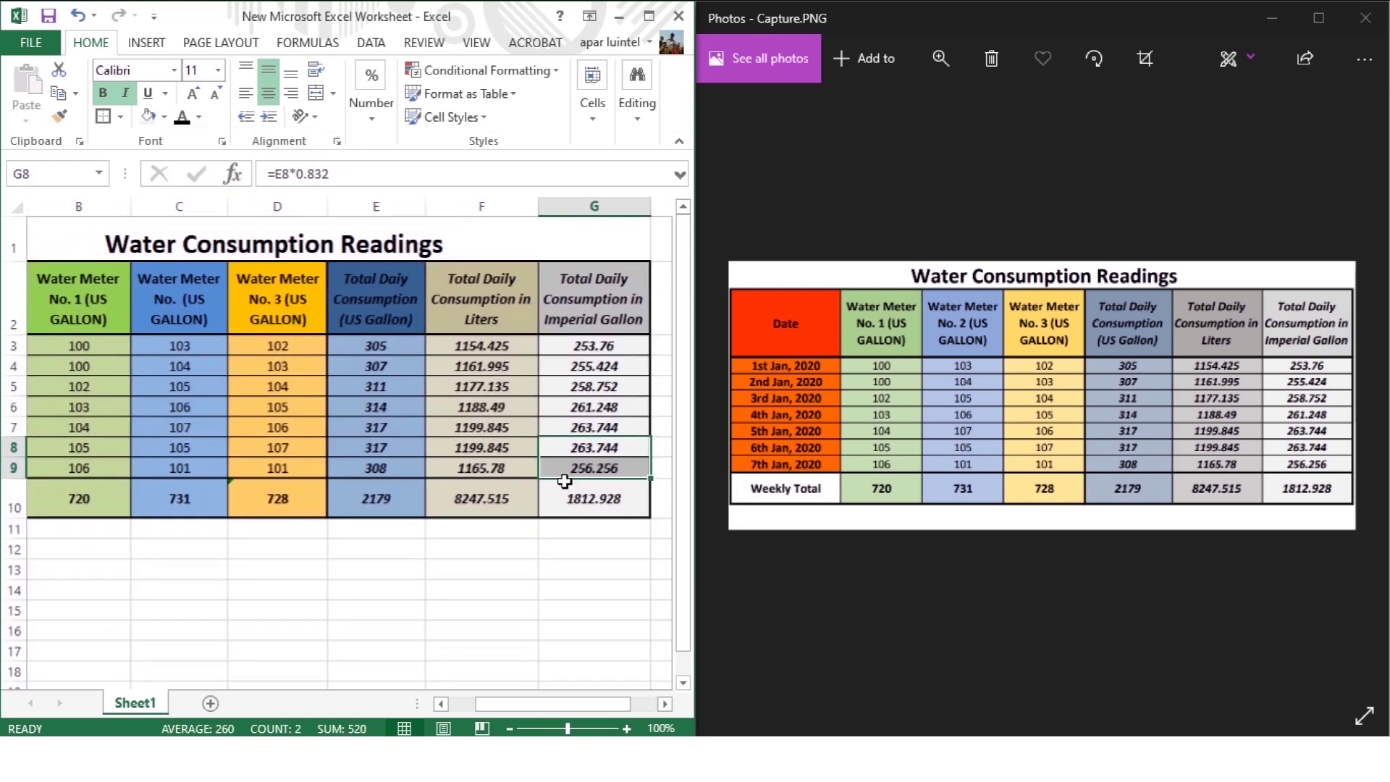
{"action": "scroll", "coordinate": [564, 481], "scroll_direction": "down", "scroll_amount": 2}
{"action": "left_click", "coordinate": [592, 536]}
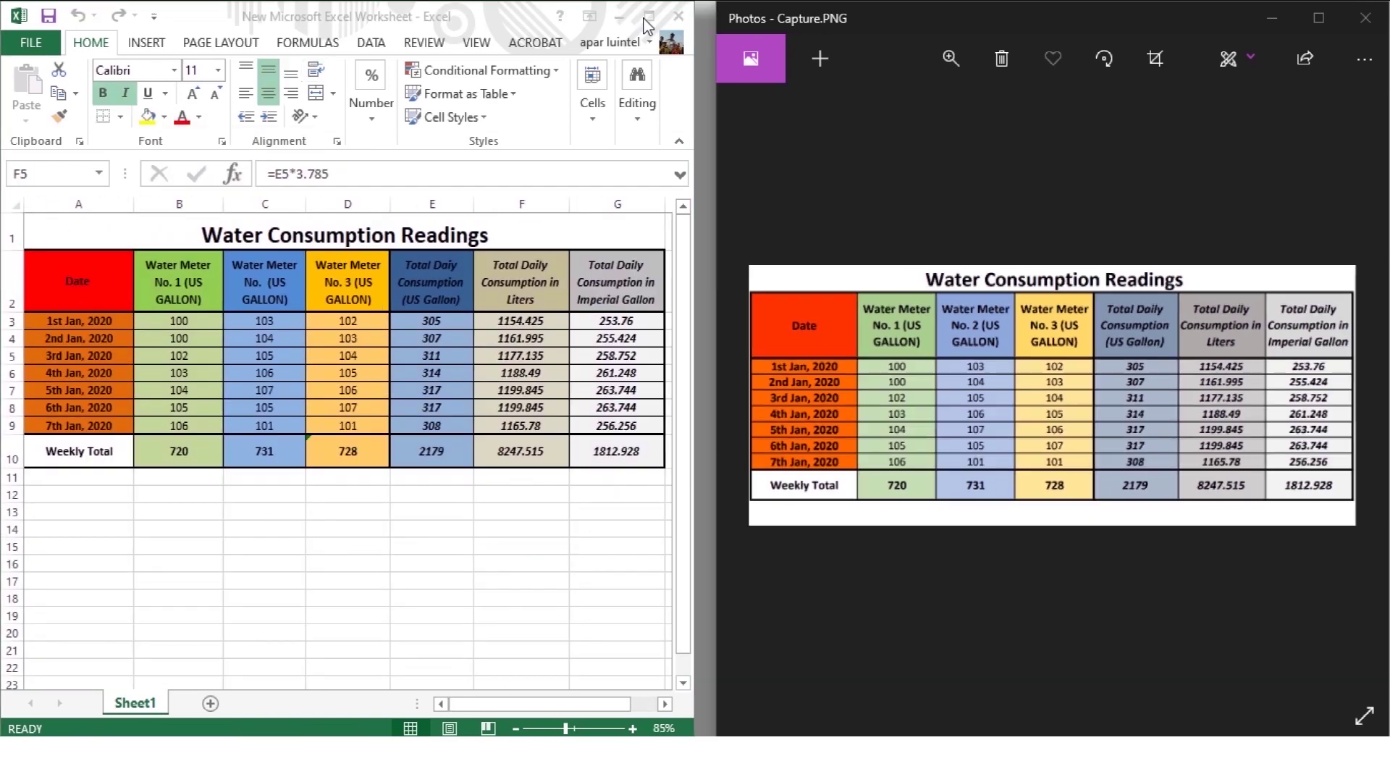
{"action": "left_click", "coordinate": [643, 18]}
{"action": "scroll", "coordinate": [792, 421], "scroll_direction": "up", "scroll_amount": 3, "text": "ctrl"}
Minimize the reference image window and go to the workbook's File Info page.
{"action": "key", "text": "alt+Tab"}
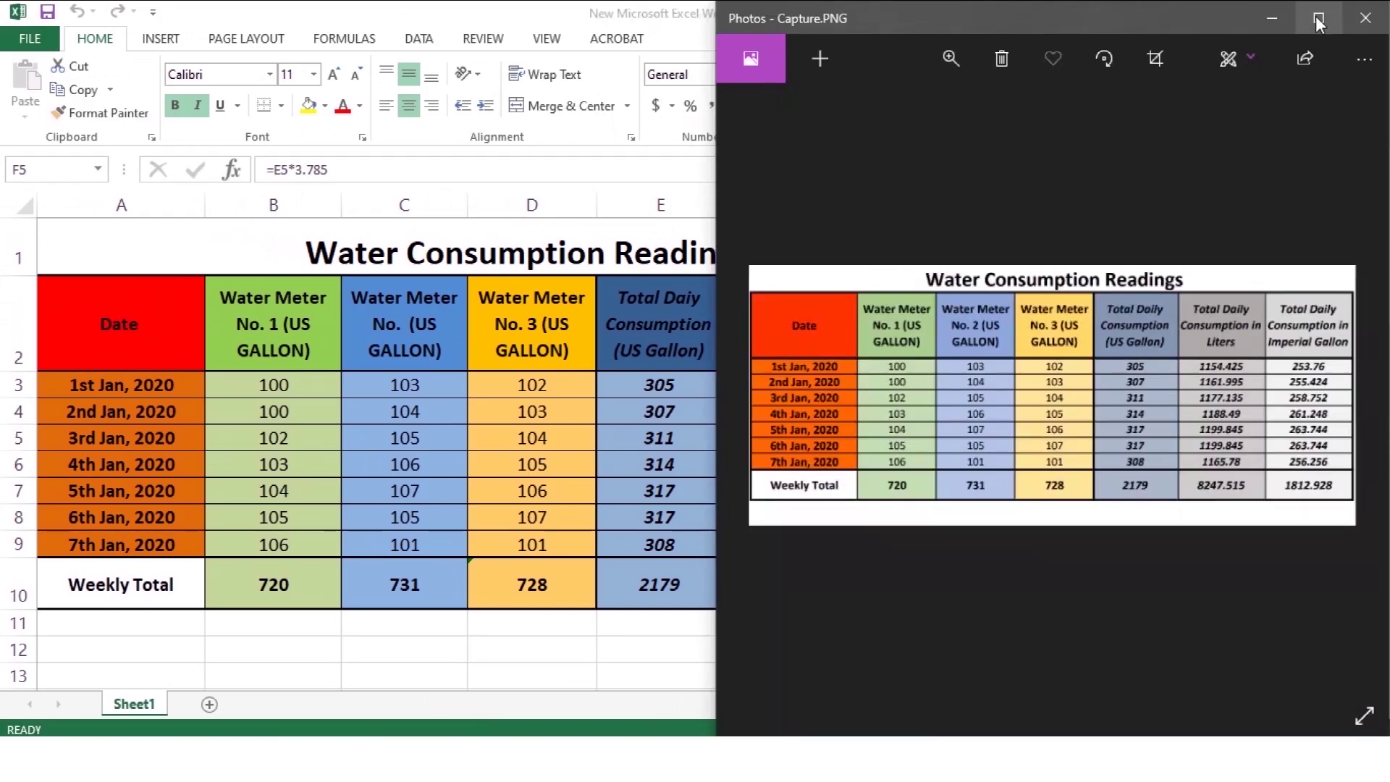
{"action": "left_click", "coordinate": [1318, 18]}
{"action": "left_click", "coordinate": [1275, 18]}
{"action": "left_click", "coordinate": [499, 583]}
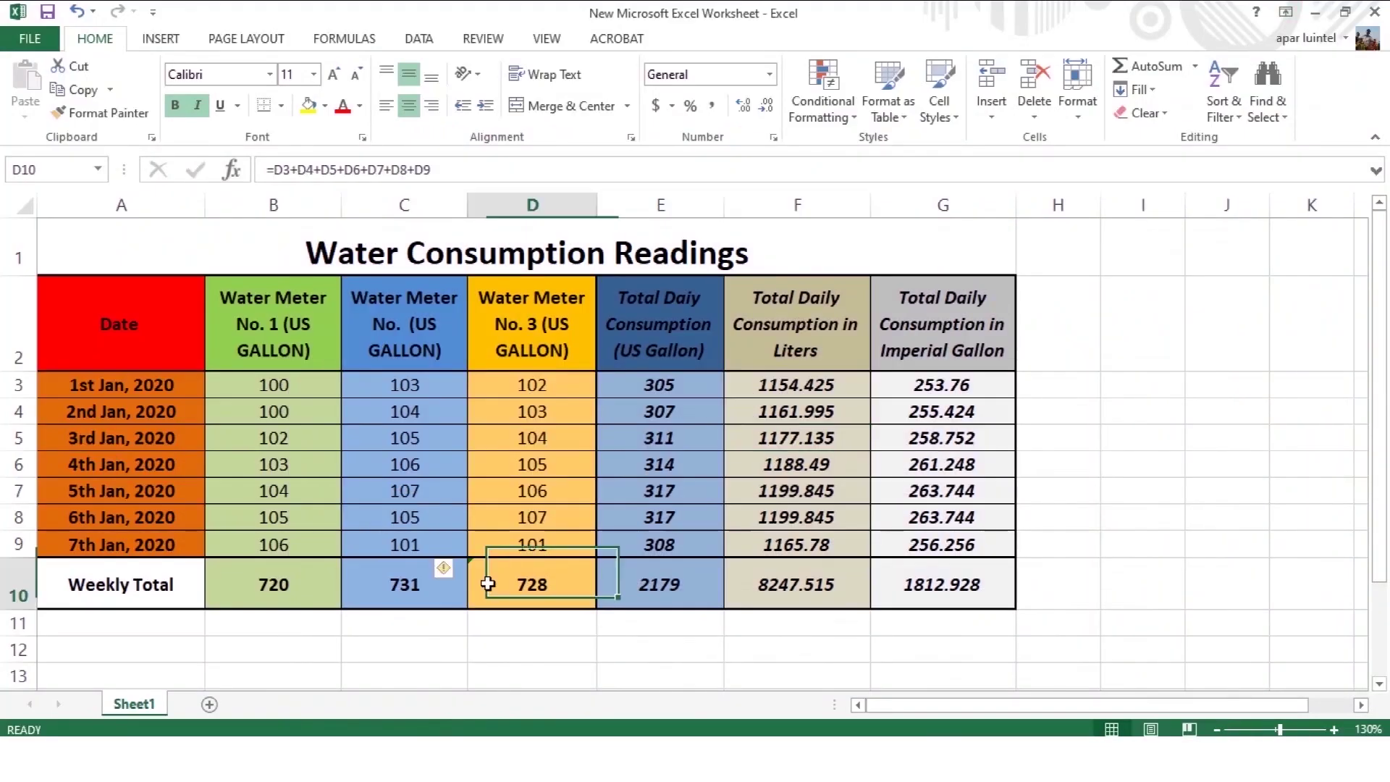
{"action": "left_click", "coordinate": [403, 648]}
{"action": "left_click", "coordinate": [32, 41]}
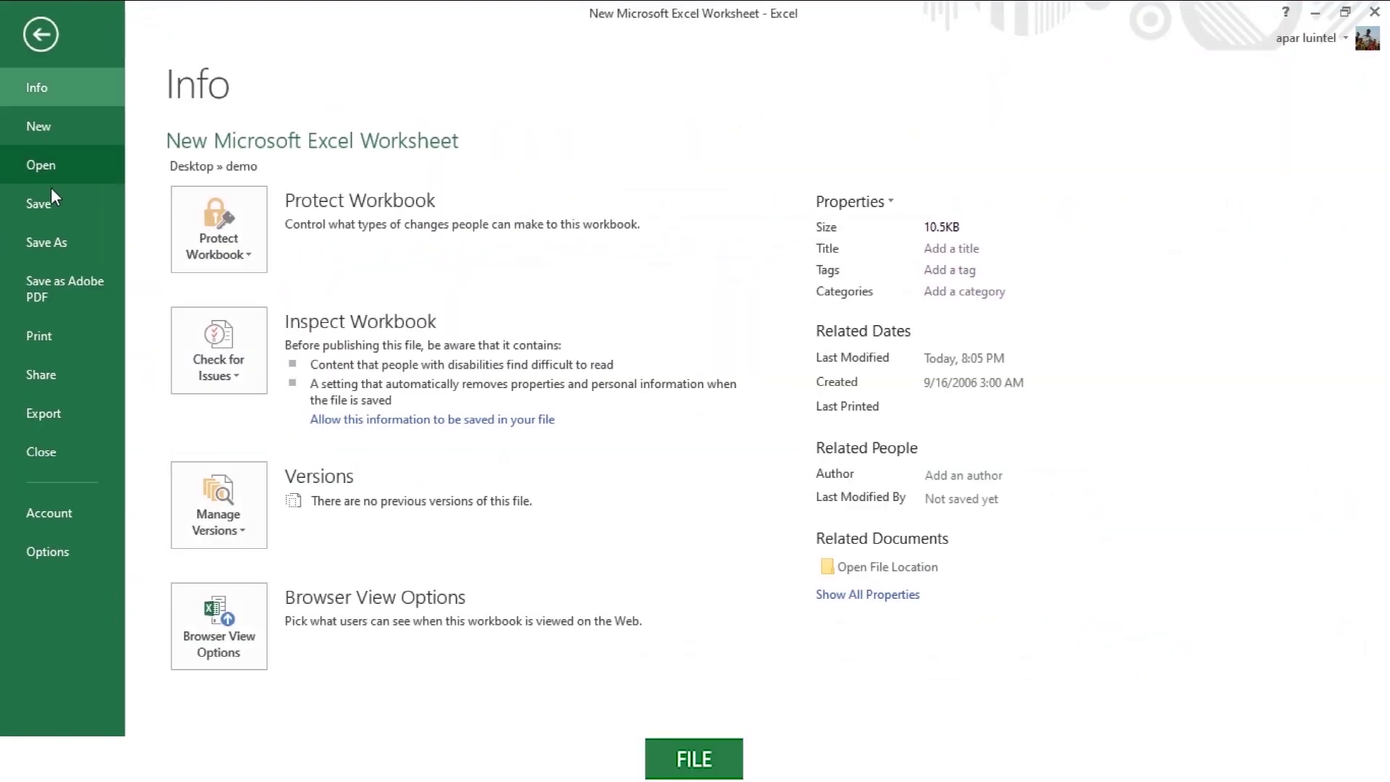
In Print preview, change Portrait to Landscape Orientation so the table fits one page.
{"action": "left_click", "coordinate": [51, 336]}
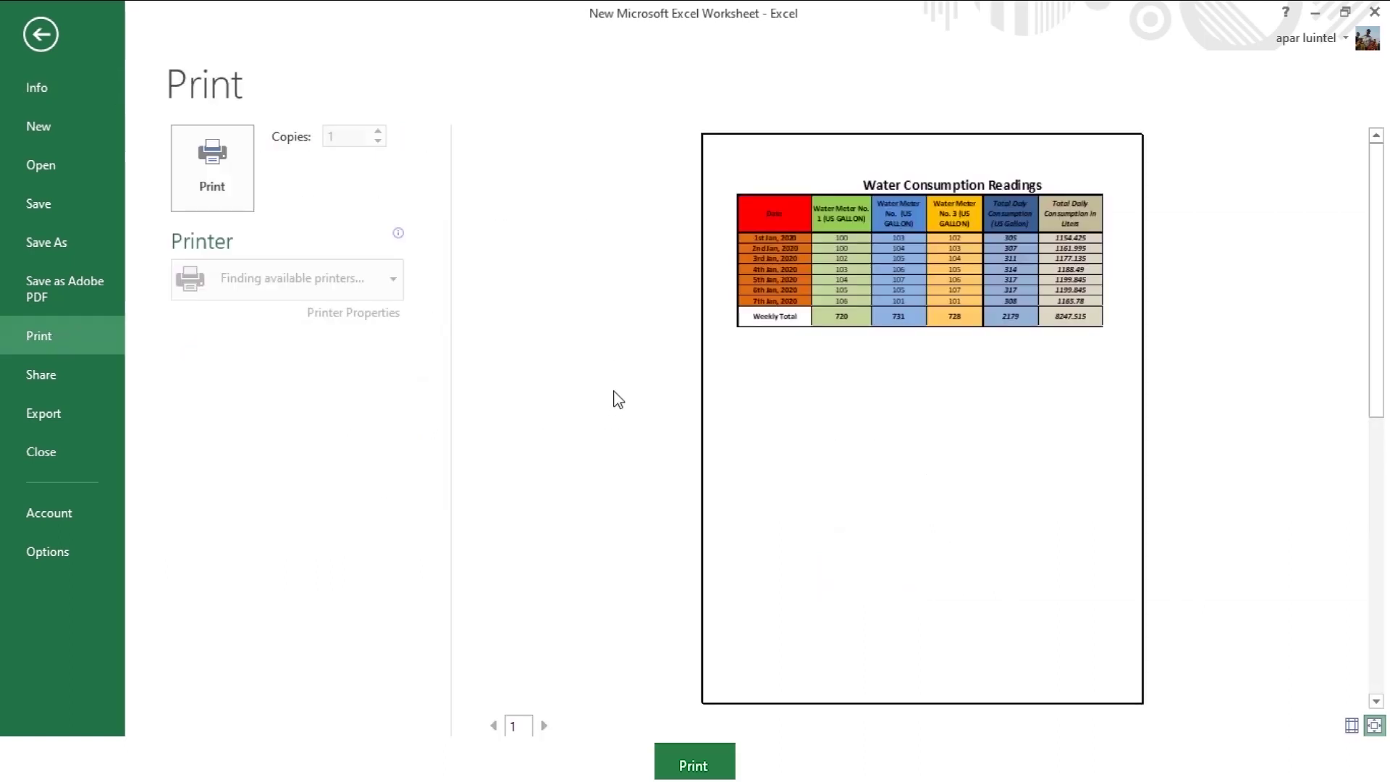
{"action": "scroll", "coordinate": [1294, 305], "scroll_direction": "down", "scroll_amount": 1}
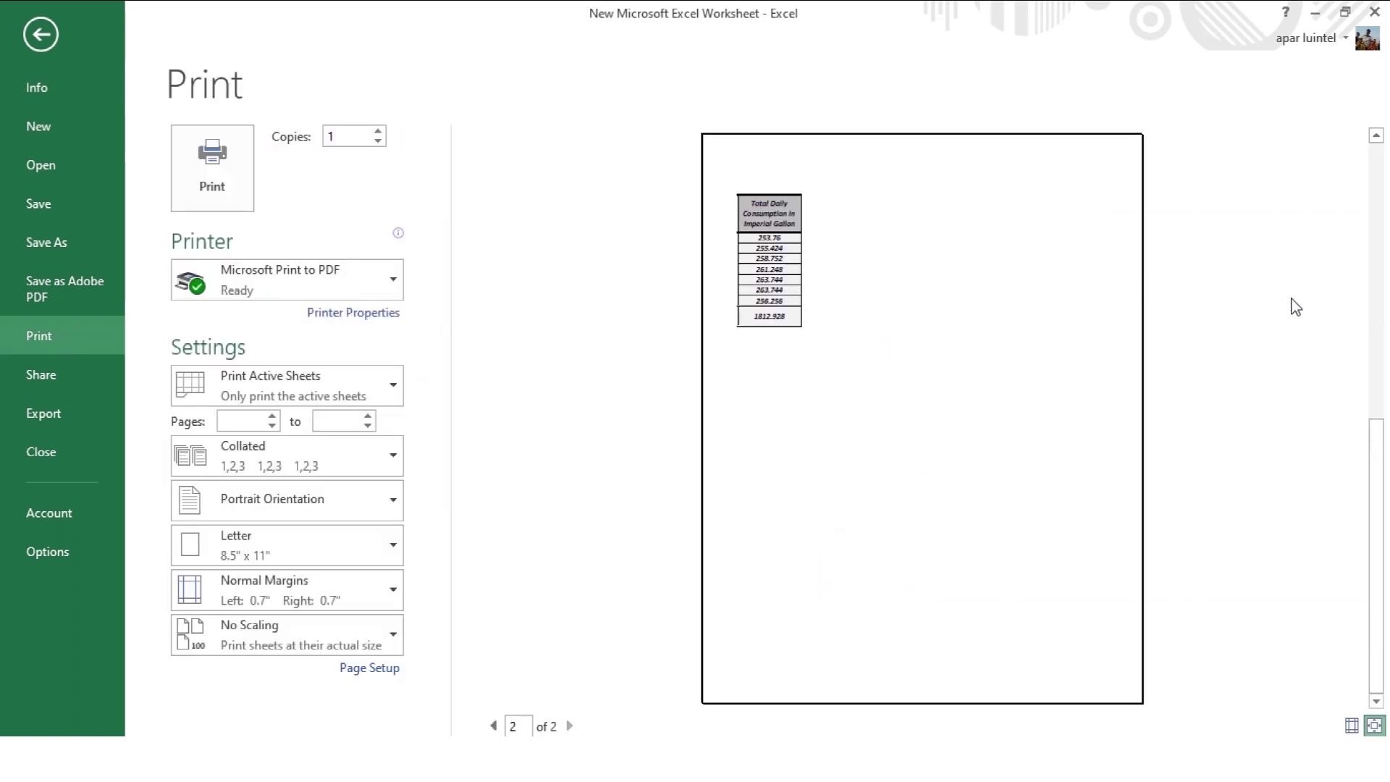
{"action": "scroll", "coordinate": [1009, 331], "scroll_direction": "up", "scroll_amount": 1}
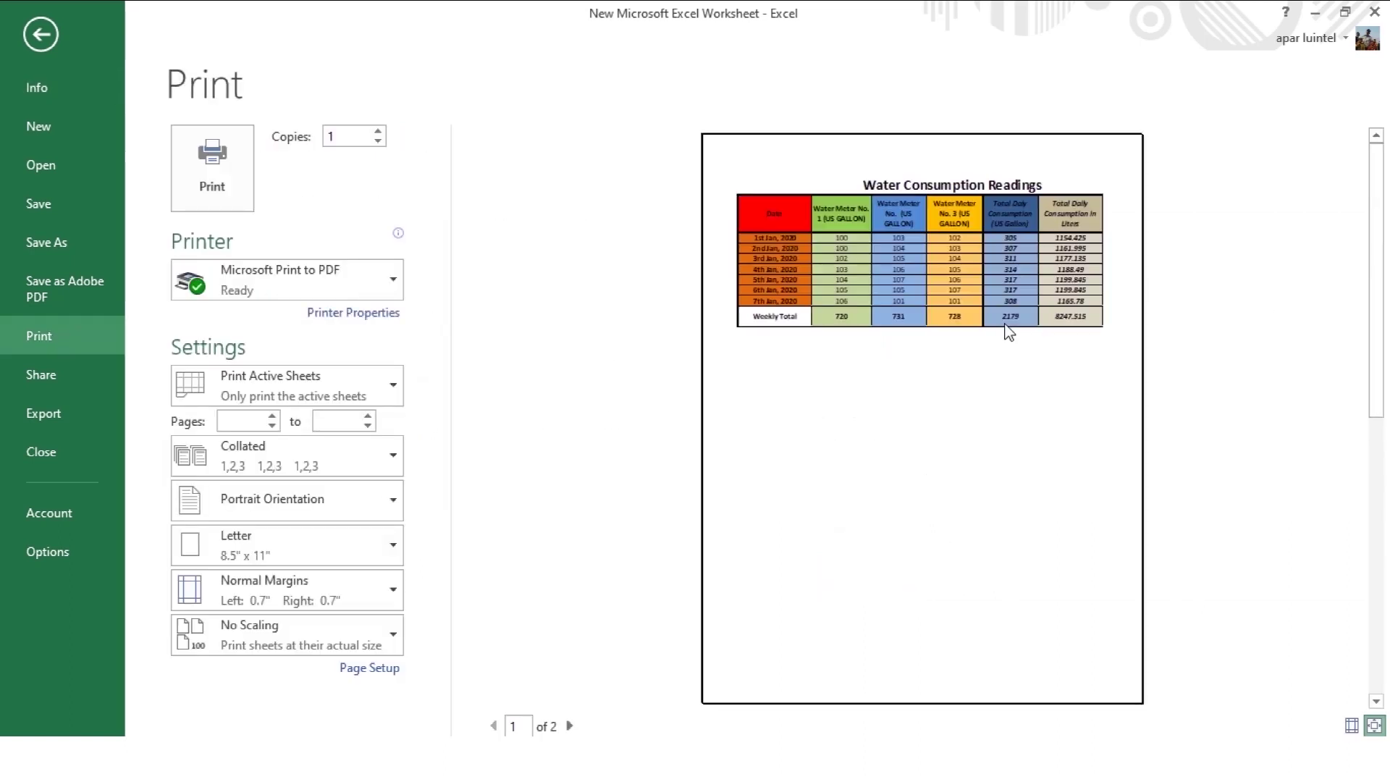
{"action": "scroll", "coordinate": [1008, 331], "scroll_direction": "down", "scroll_amount": 1}
{"action": "scroll", "coordinate": [1009, 332], "scroll_direction": "up", "scroll_amount": 1}
{"action": "left_click", "coordinate": [258, 498]}
{"action": "left_click", "coordinate": [253, 591]}
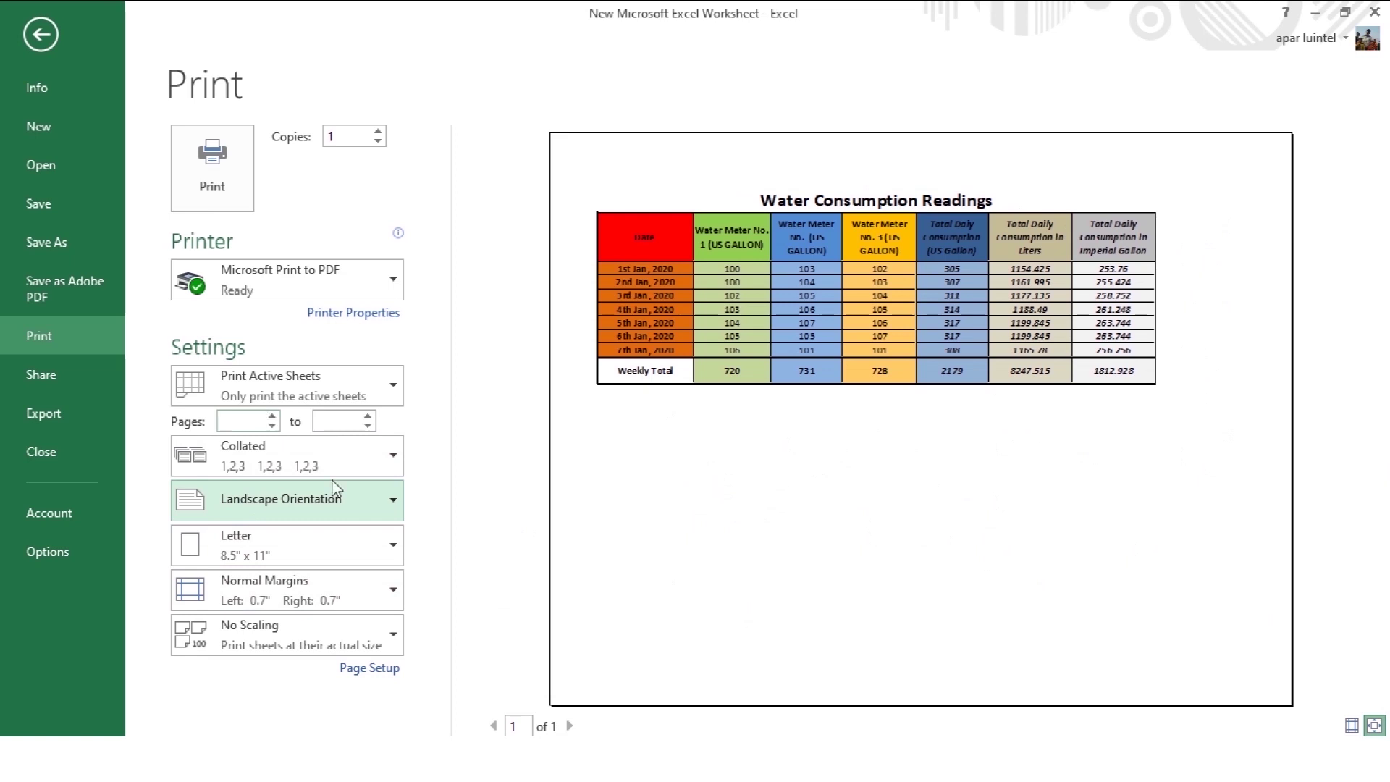
Tune the Page Setup 'Adjust to' scaling so the table fills one landscape page.
{"action": "left_click", "coordinate": [369, 668]}
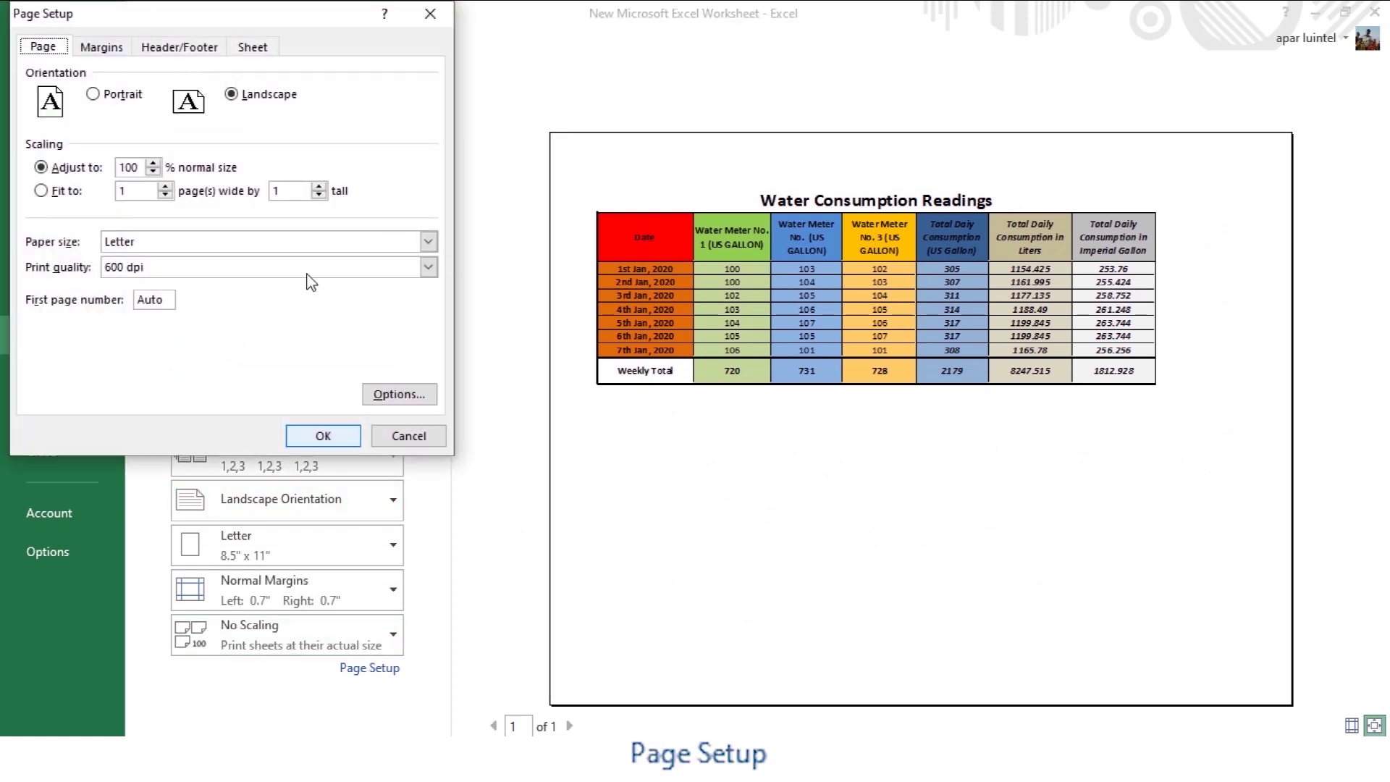
{"action": "left_click", "coordinate": [153, 163]}
{"action": "left_click", "coordinate": [153, 164]}
{"action": "left_click", "coordinate": [153, 164]}
{"action": "left_click", "coordinate": [323, 435]}
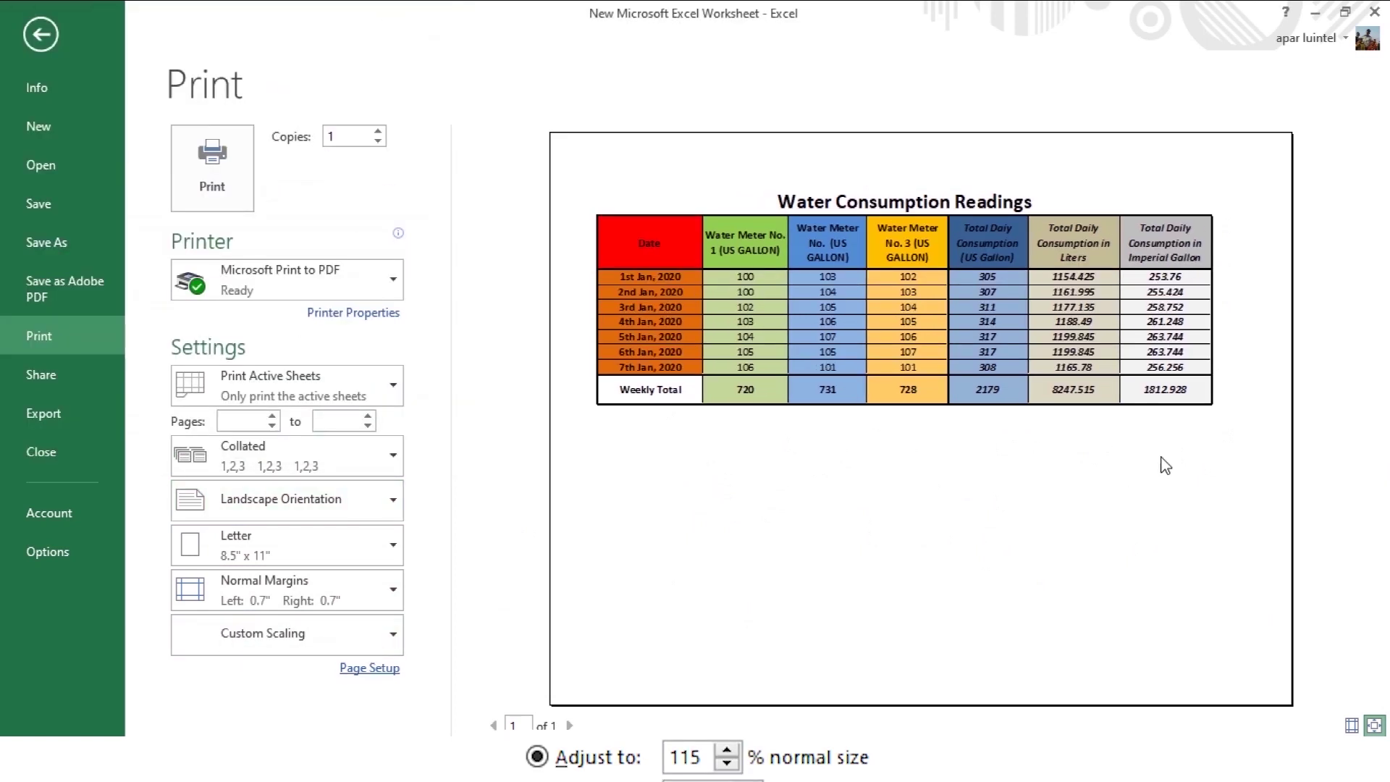
{"action": "left_click", "coordinate": [371, 668]}
{"action": "left_click", "coordinate": [323, 435]}
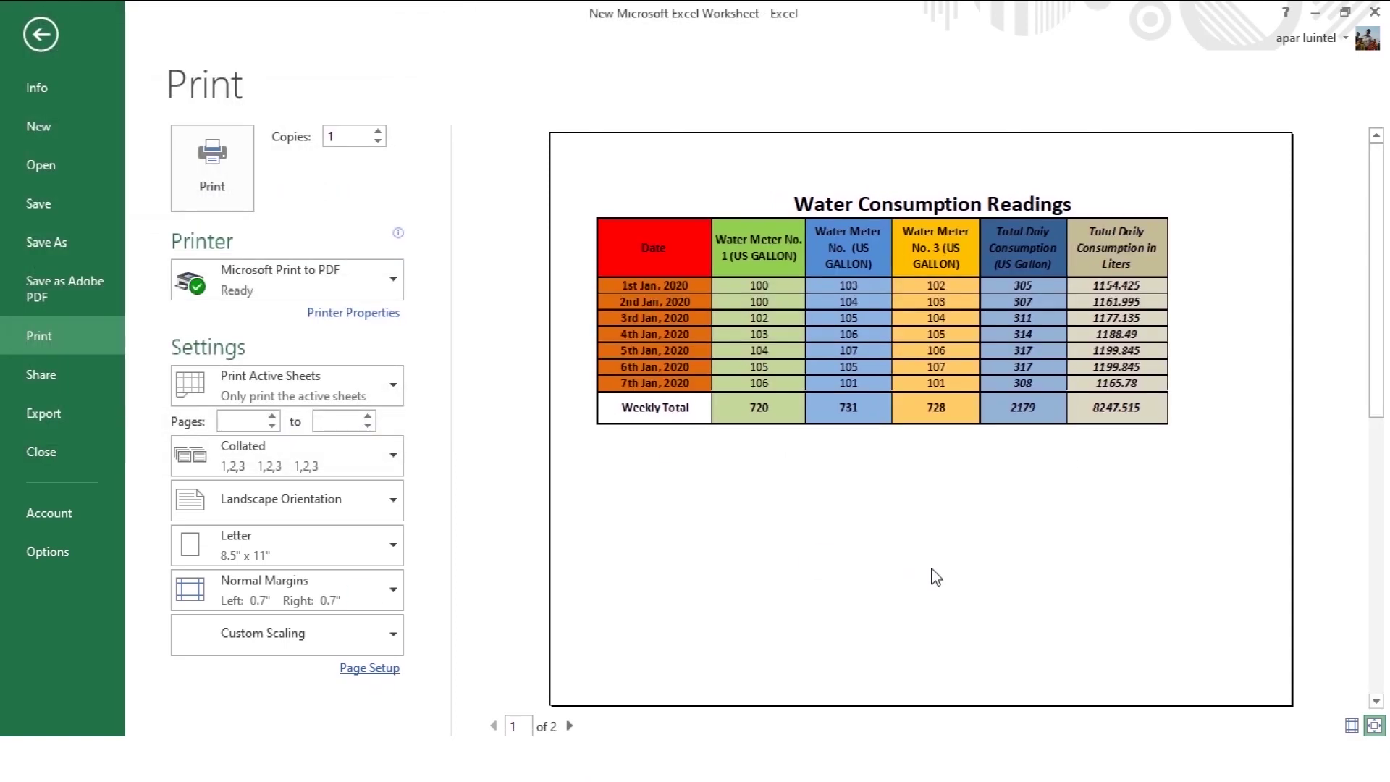
{"action": "scroll", "coordinate": [934, 579], "scroll_direction": "down", "scroll_amount": 1}
{"action": "scroll", "coordinate": [1012, 594], "scroll_direction": "up", "scroll_amount": 1}
{"action": "scroll", "coordinate": [1012, 595], "scroll_direction": "down", "scroll_amount": 1}
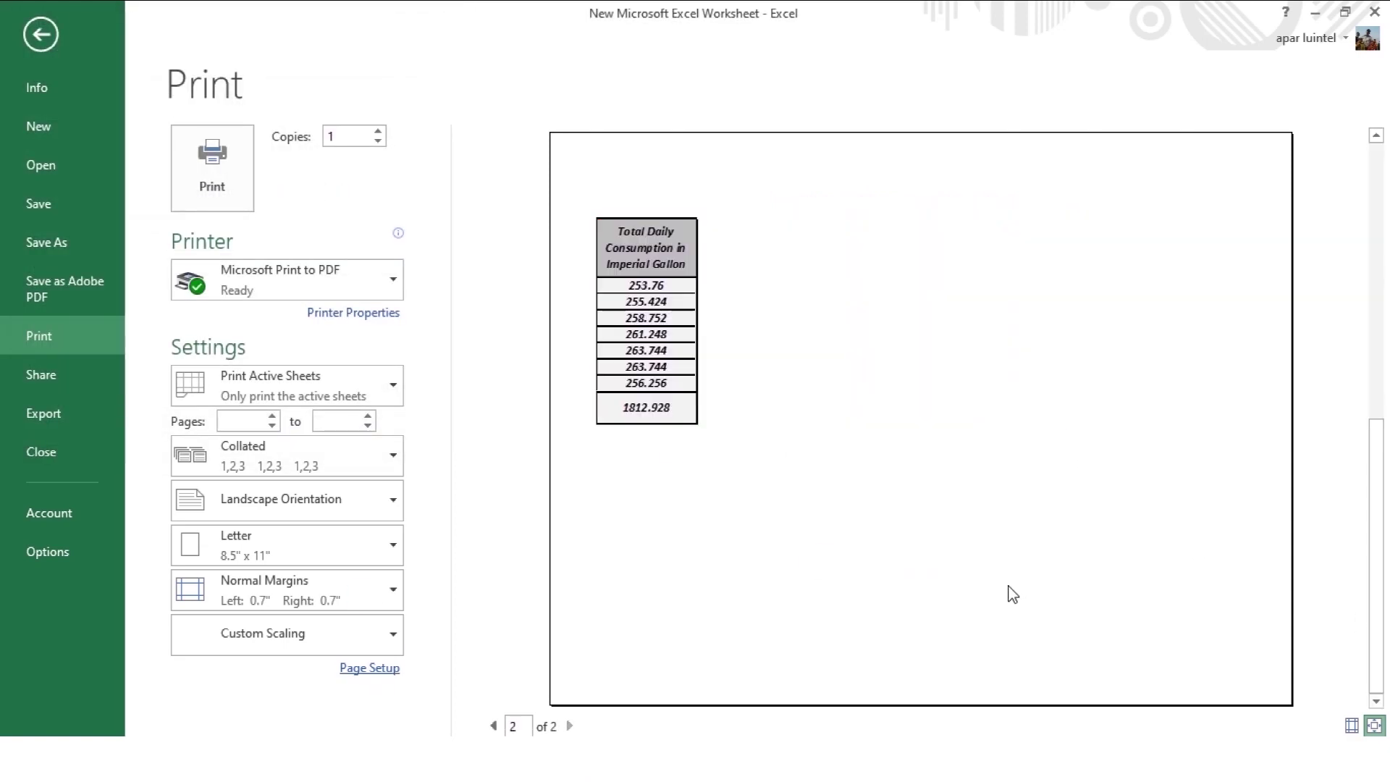
{"action": "scroll", "coordinate": [1009, 589], "scroll_direction": "up", "scroll_amount": 1}
{"action": "left_click", "coordinate": [371, 667]}
{"action": "left_click", "coordinate": [323, 436]}
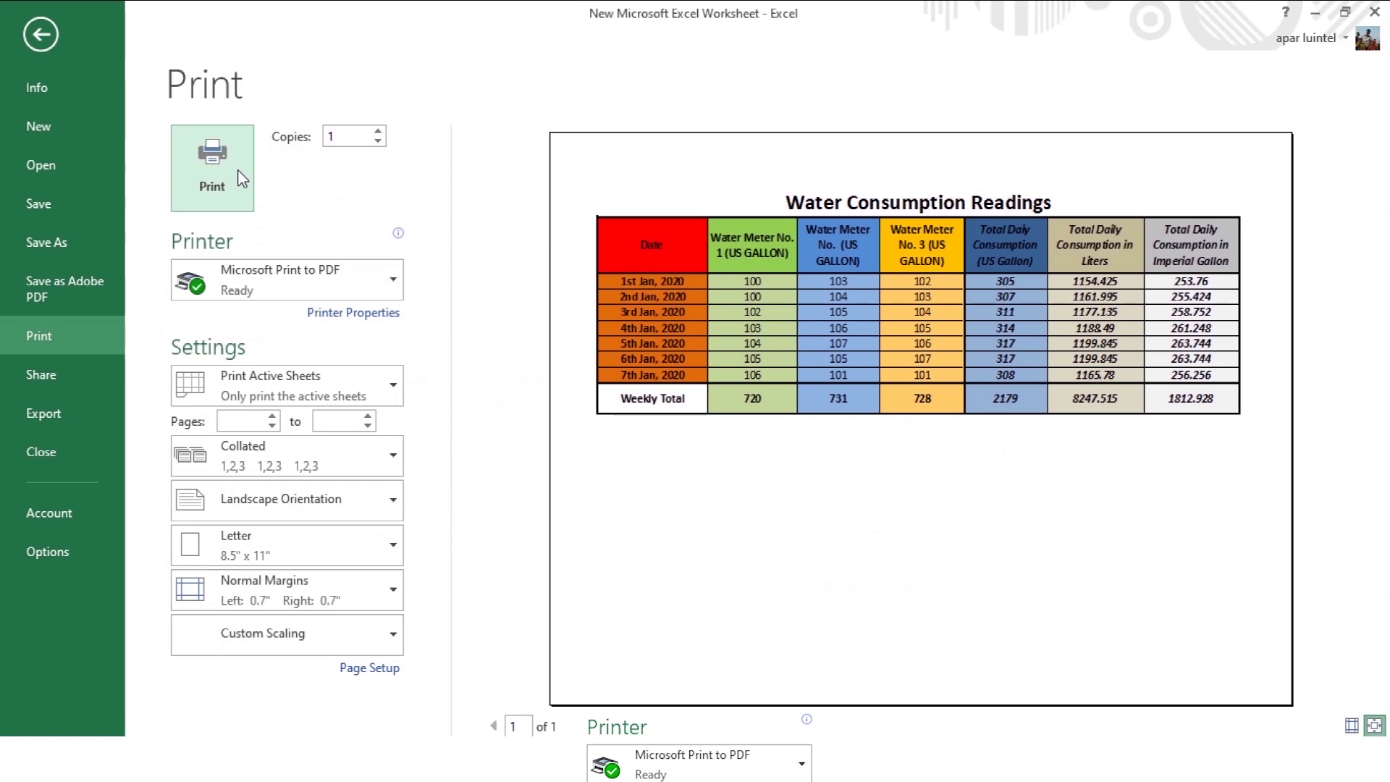
Print to PDF, cancel the Save Print Output As dialog, and select cell B13.
{"action": "left_click", "coordinate": [241, 178]}
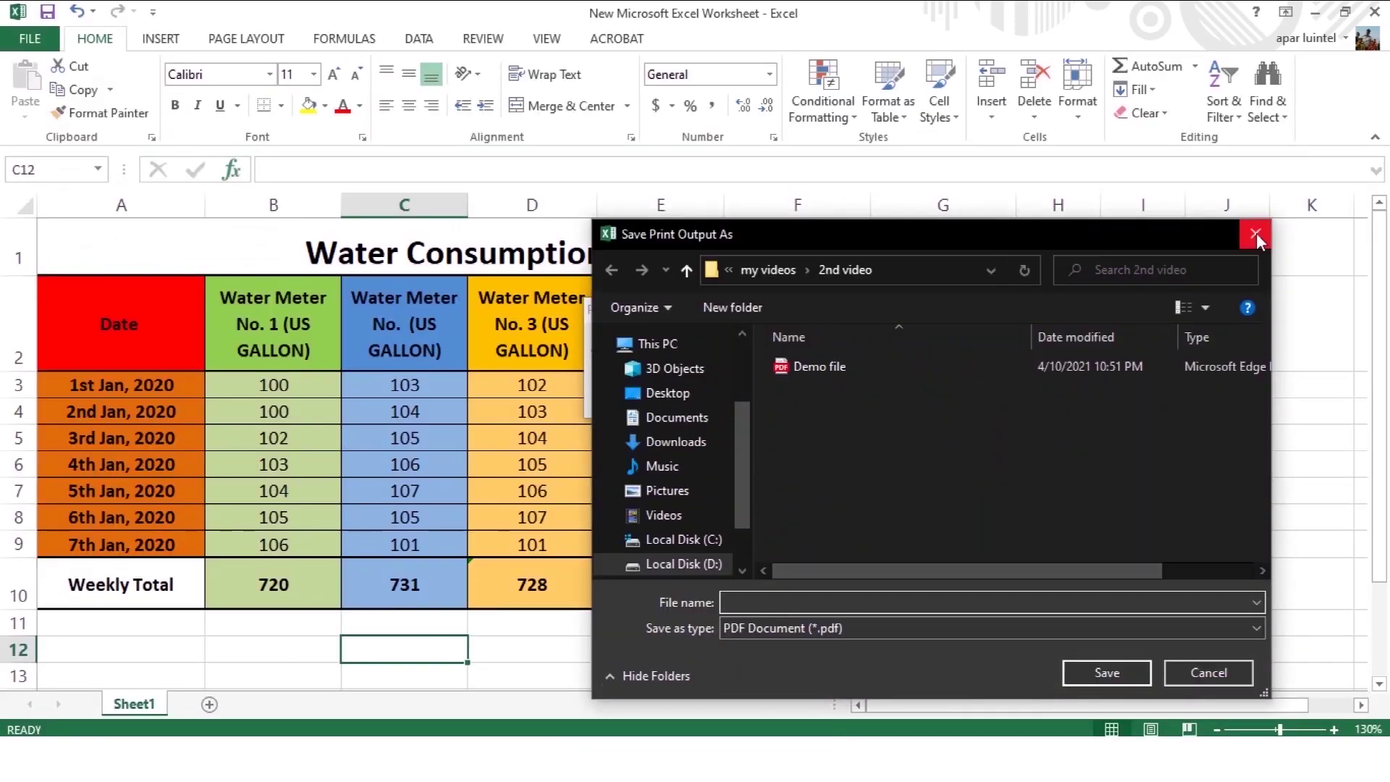
{"action": "left_click", "coordinate": [1257, 233]}
{"action": "left_click", "coordinate": [273, 675]}
{"action": "type", "text": "="}
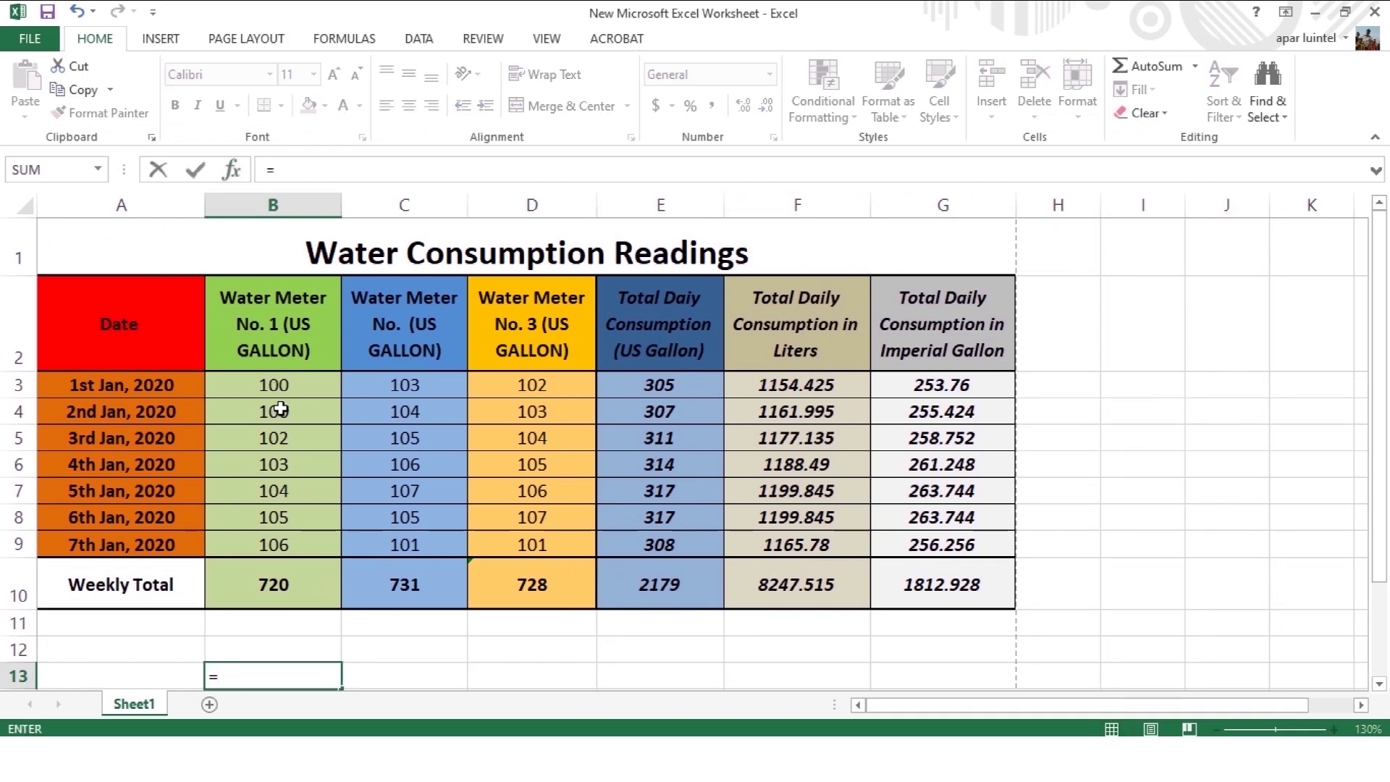
{"action": "left_click", "coordinate": [281, 410]}
{"action": "type", "text": "-"}
{"action": "left_click", "coordinate": [275, 384]}
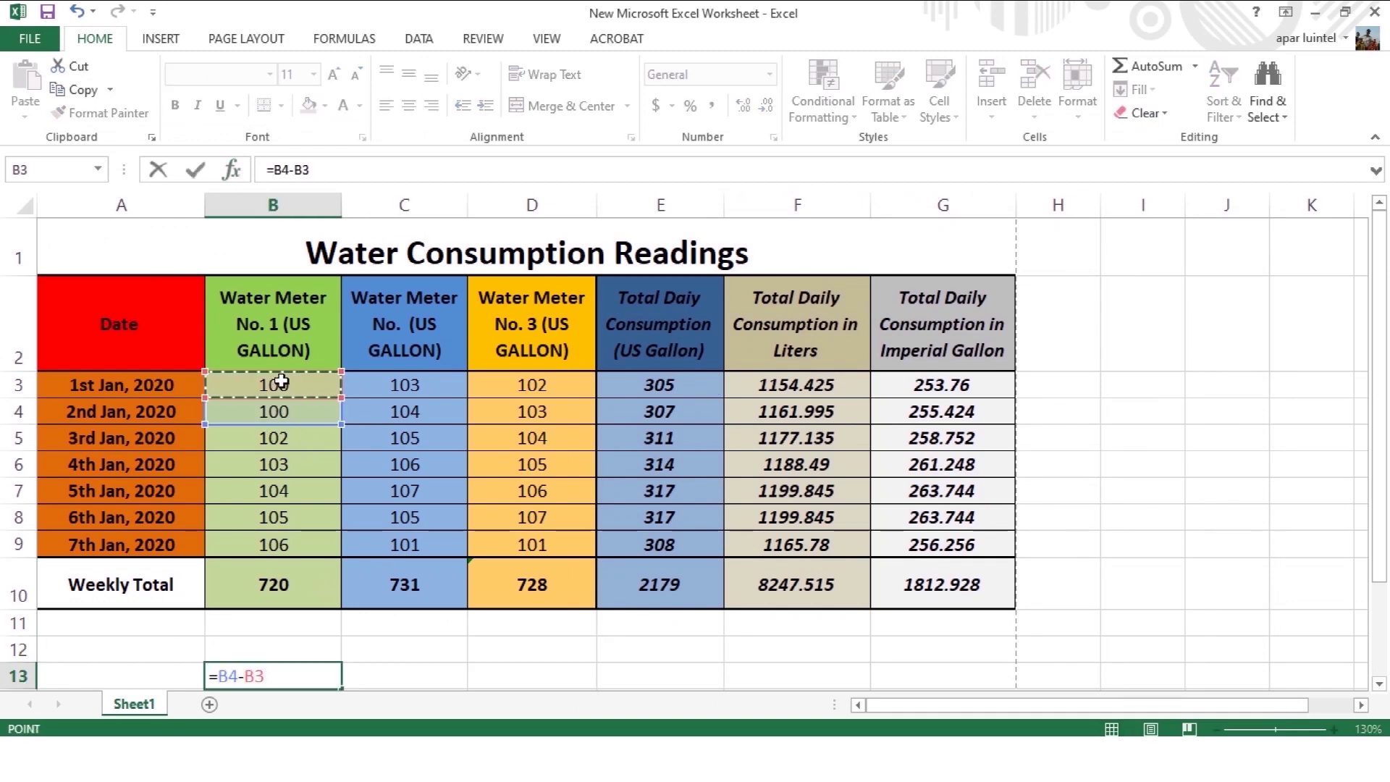
{"action": "key", "text": "Return"}
{"action": "scroll", "coordinate": [319, 488], "scroll_direction": "down", "scroll_amount": 1}
{"action": "left_click", "coordinate": [326, 496]}
{"action": "left_click_drag", "start_coordinate": [345, 512], "coordinate": [345, 637]}
{"action": "scroll", "coordinate": [324, 468], "scroll_direction": "up", "scroll_amount": 1}
{"action": "scroll", "coordinate": [325, 584], "scroll_direction": "down", "scroll_amount": 1}
{"action": "left_click", "coordinate": [326, 619]}
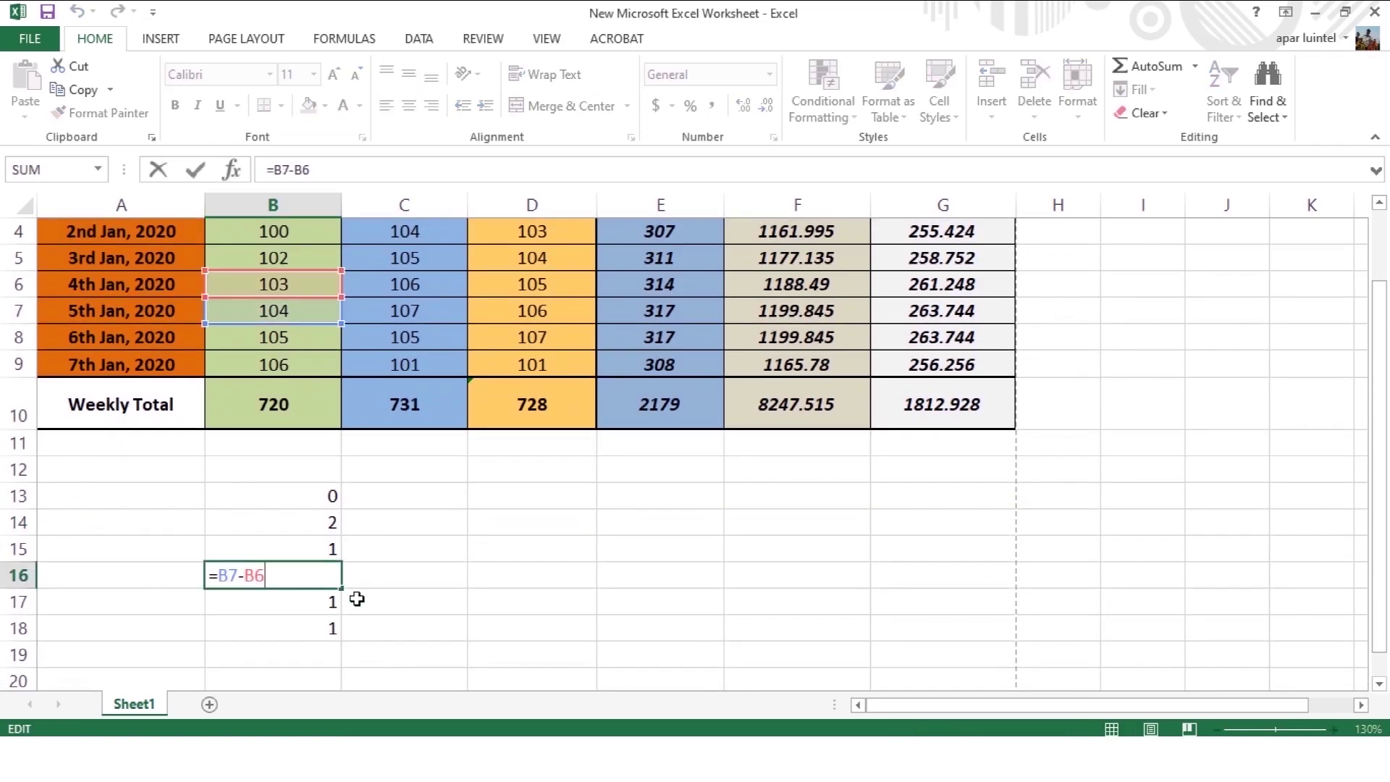
{"action": "scroll", "coordinate": [357, 598], "scroll_direction": "up", "scroll_amount": 1}
{"action": "scroll", "coordinate": [378, 482], "scroll_direction": "down", "scroll_amount": 1}
{"action": "key", "text": "ctrl+Return"}
{"action": "scroll", "coordinate": [434, 506], "scroll_direction": "up", "scroll_amount": 1}
{"action": "scroll", "coordinate": [420, 504], "scroll_direction": "down", "scroll_amount": 2, "text": "ctrl"}
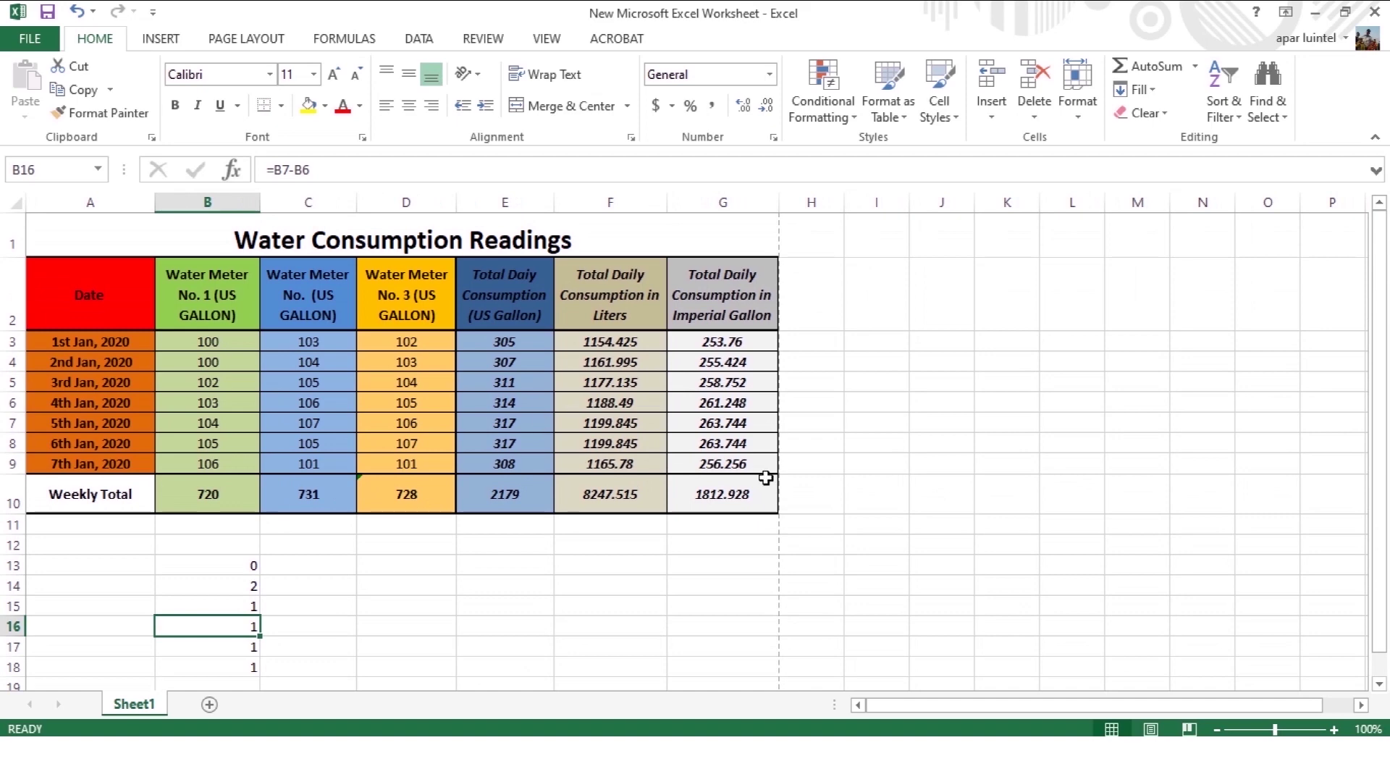
{"action": "left_click", "coordinate": [318, 563]}
{"action": "type", "text": "="}
{"action": "left_click", "coordinate": [304, 494]}
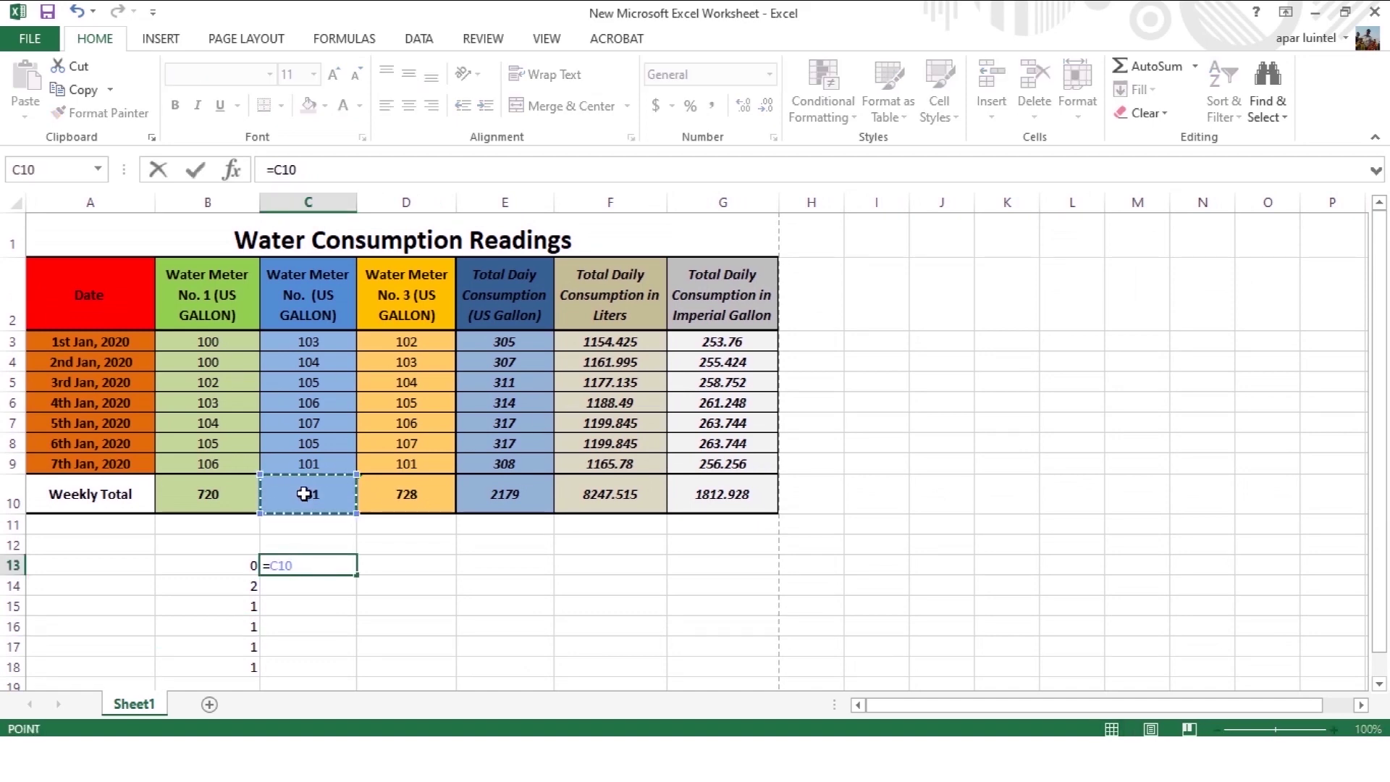
{"action": "type", "text": "/"}
{"action": "left_click", "coordinate": [573, 494]}
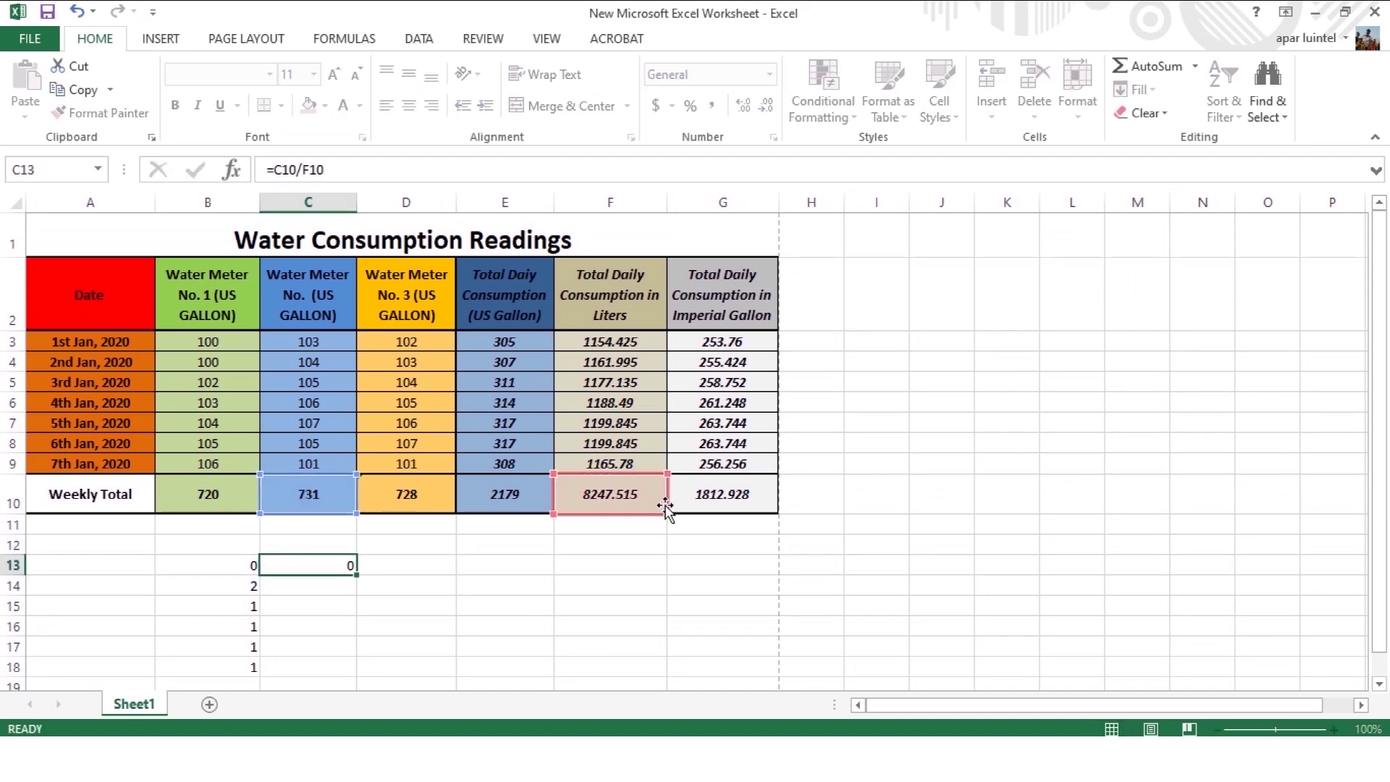
{"action": "key", "text": "Return"}
{"action": "double_click", "coordinate": [356, 563]}
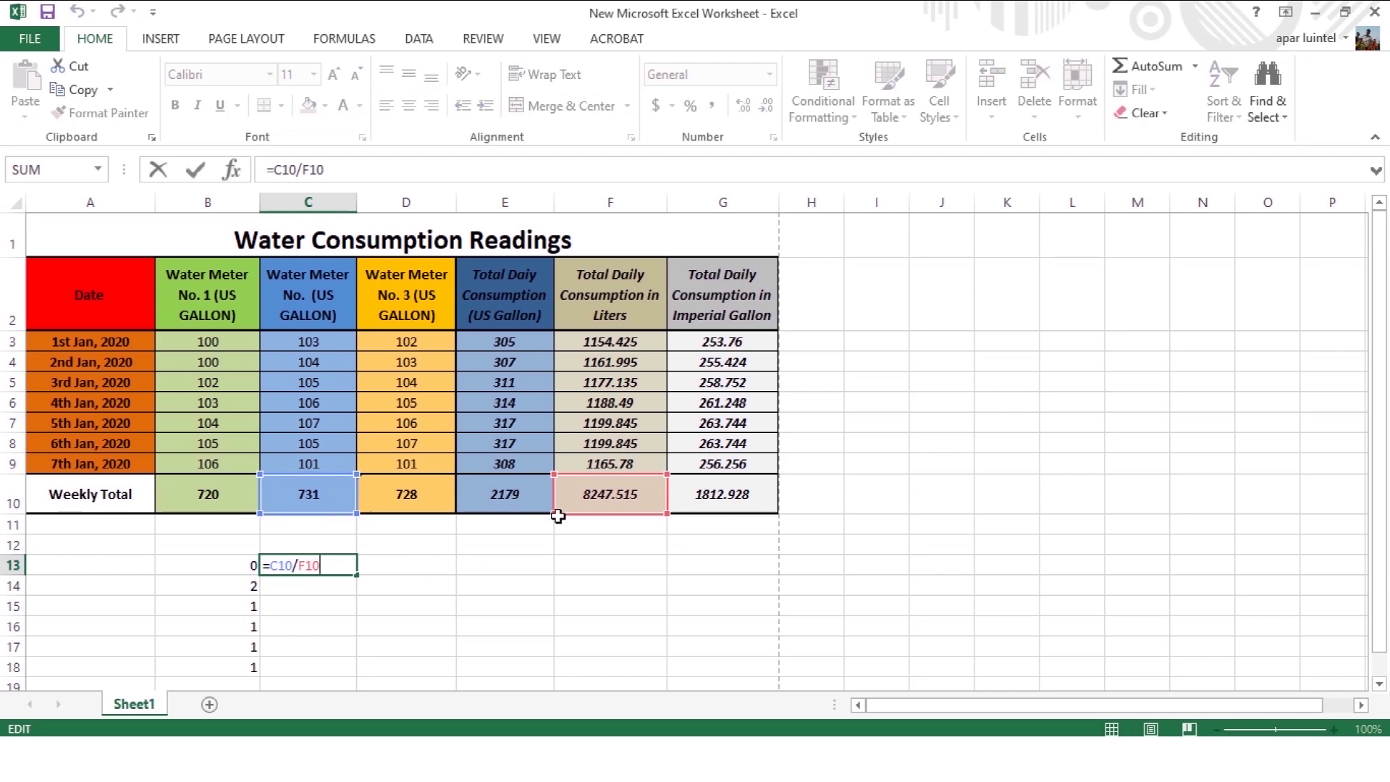
{"action": "key", "text": "Escape"}
{"action": "left_click_drag", "start_coordinate": [208, 544], "coordinate": [335, 589]}
{"action": "key", "text": "Delete"}
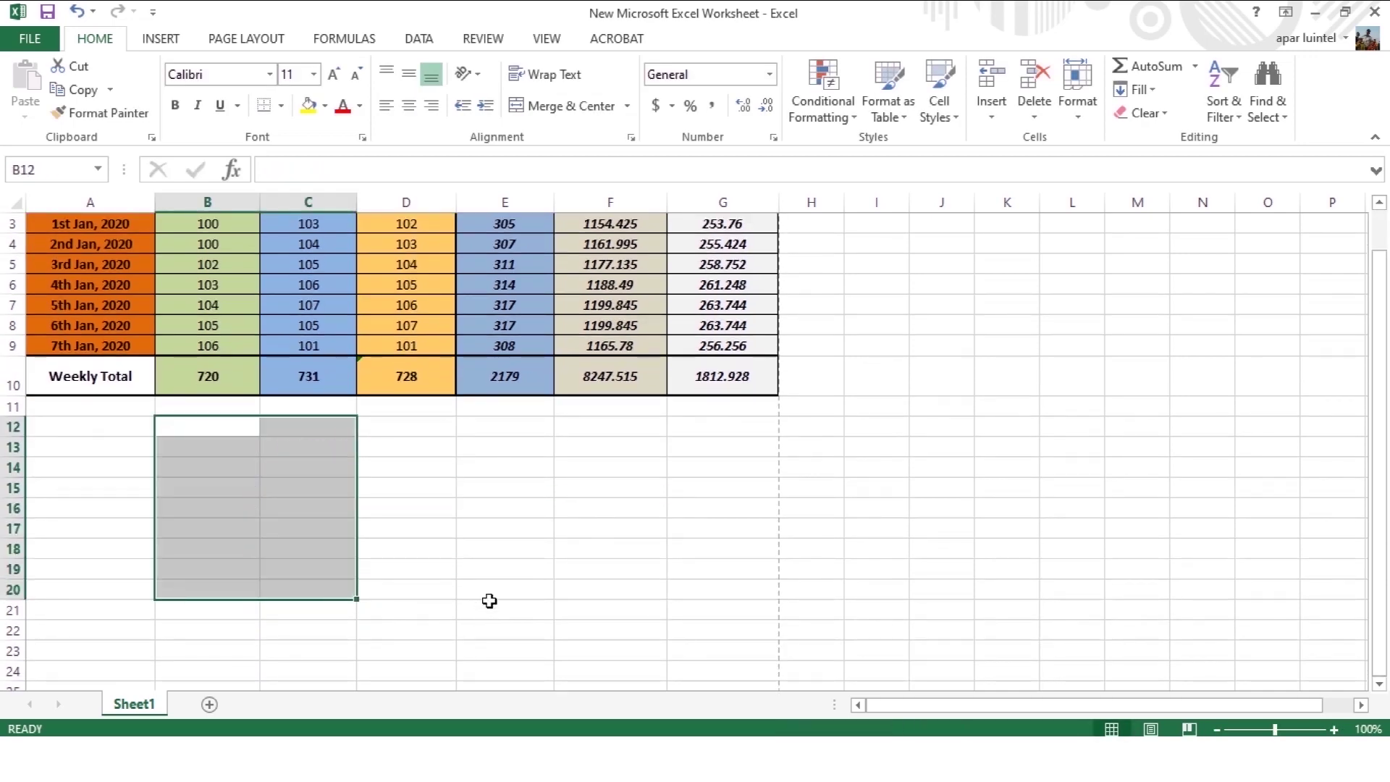
{"action": "scroll", "coordinate": [489, 601], "scroll_direction": "up", "scroll_amount": 1}
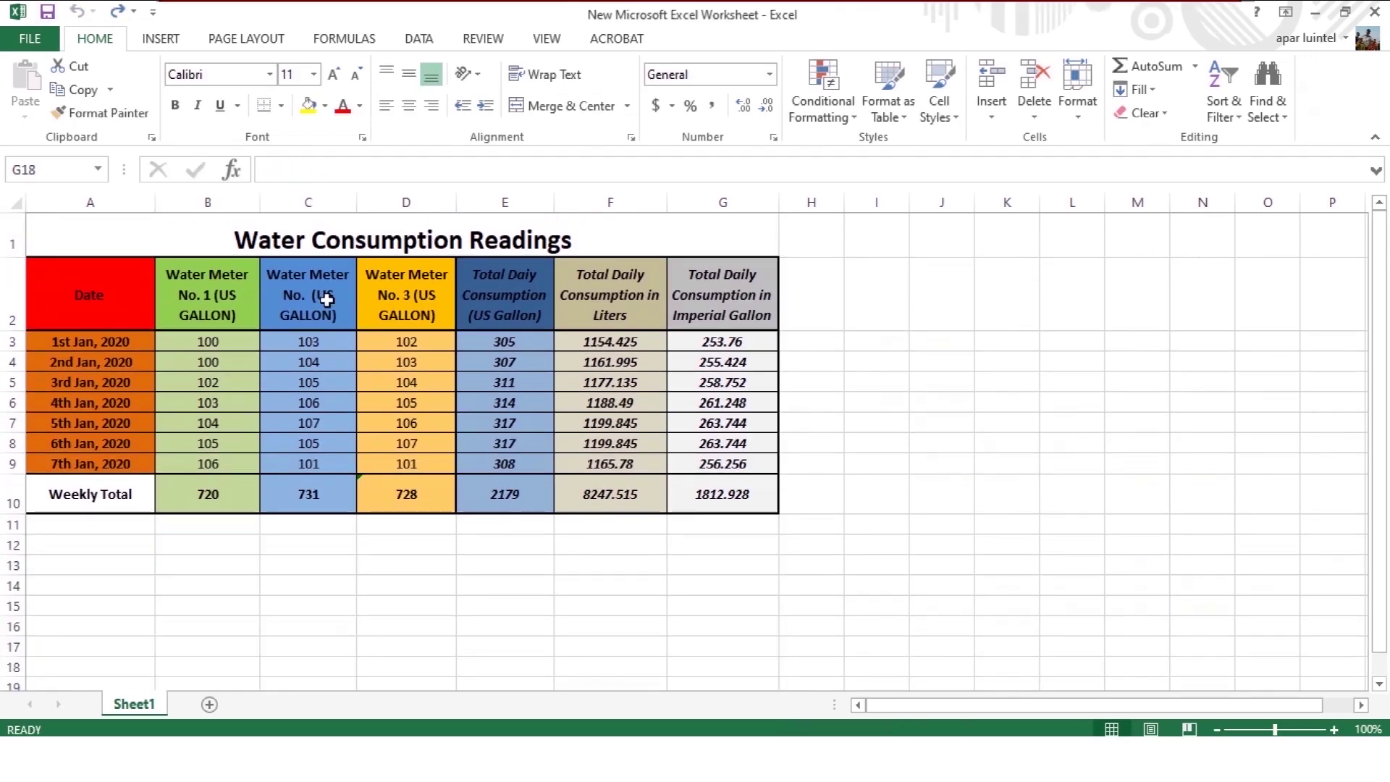
{"action": "left_click", "coordinate": [305, 294]}
Insert '2' after 'No.' in C2 so it reads Water Meter No. 2 (US GALLON).
{"action": "double_click", "coordinate": [327, 293]}
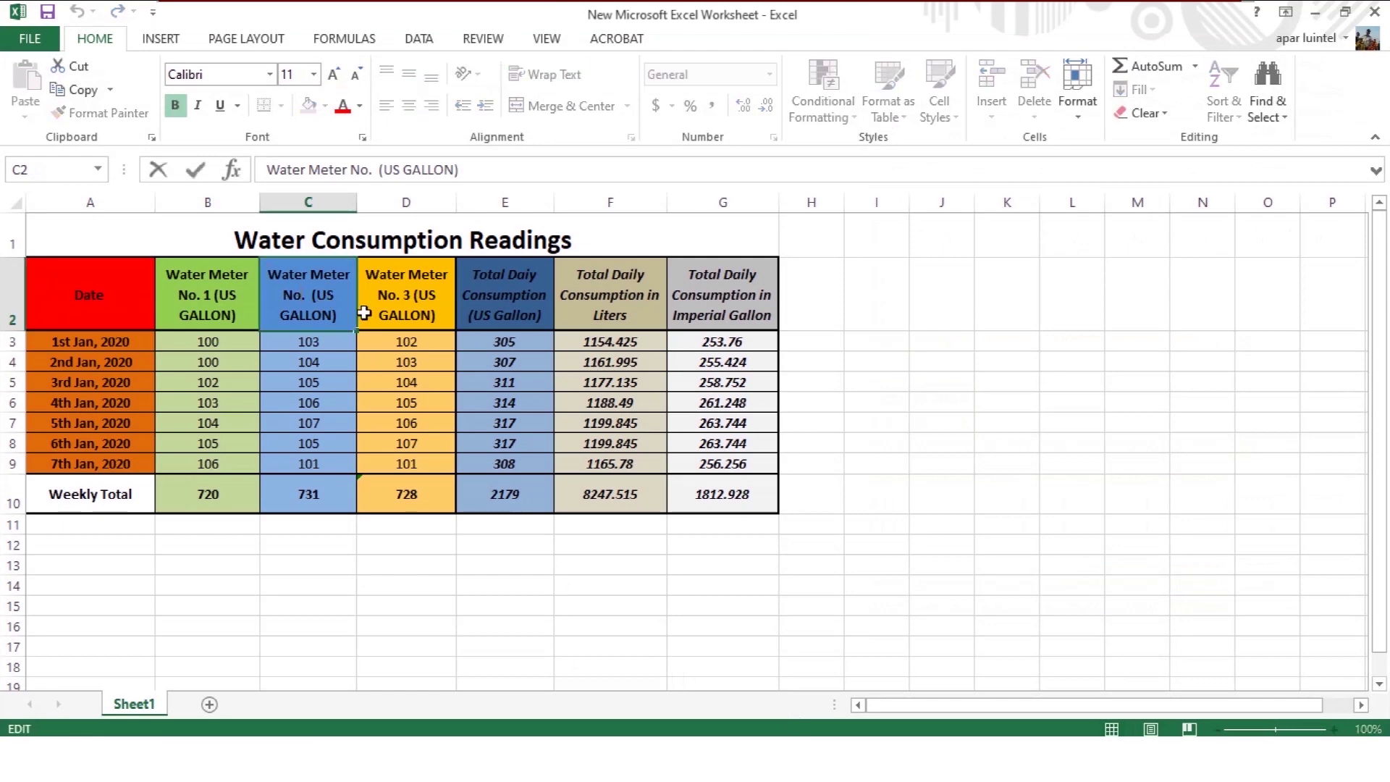
{"action": "type", "text": "2"}
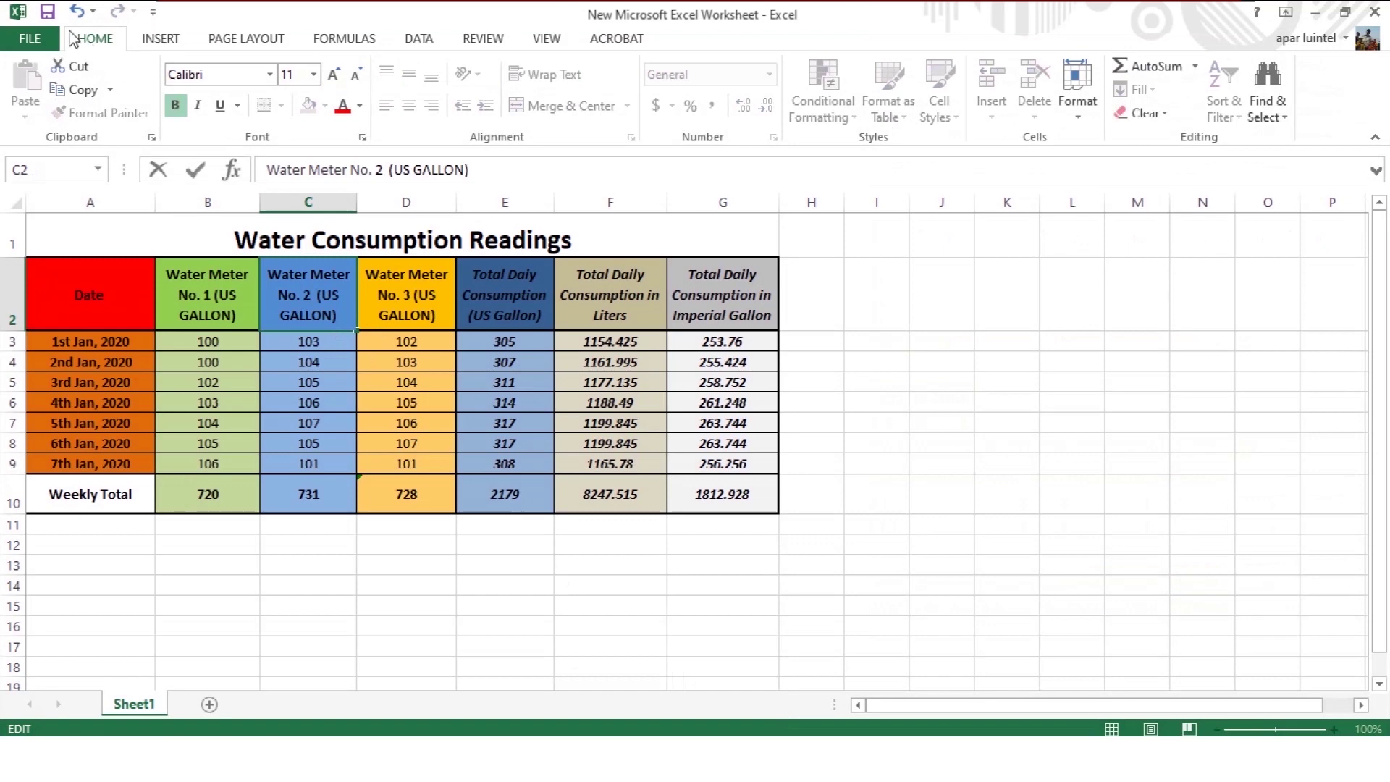
{"action": "left_click", "coordinate": [195, 169]}
{"action": "left_click", "coordinate": [390, 604]}
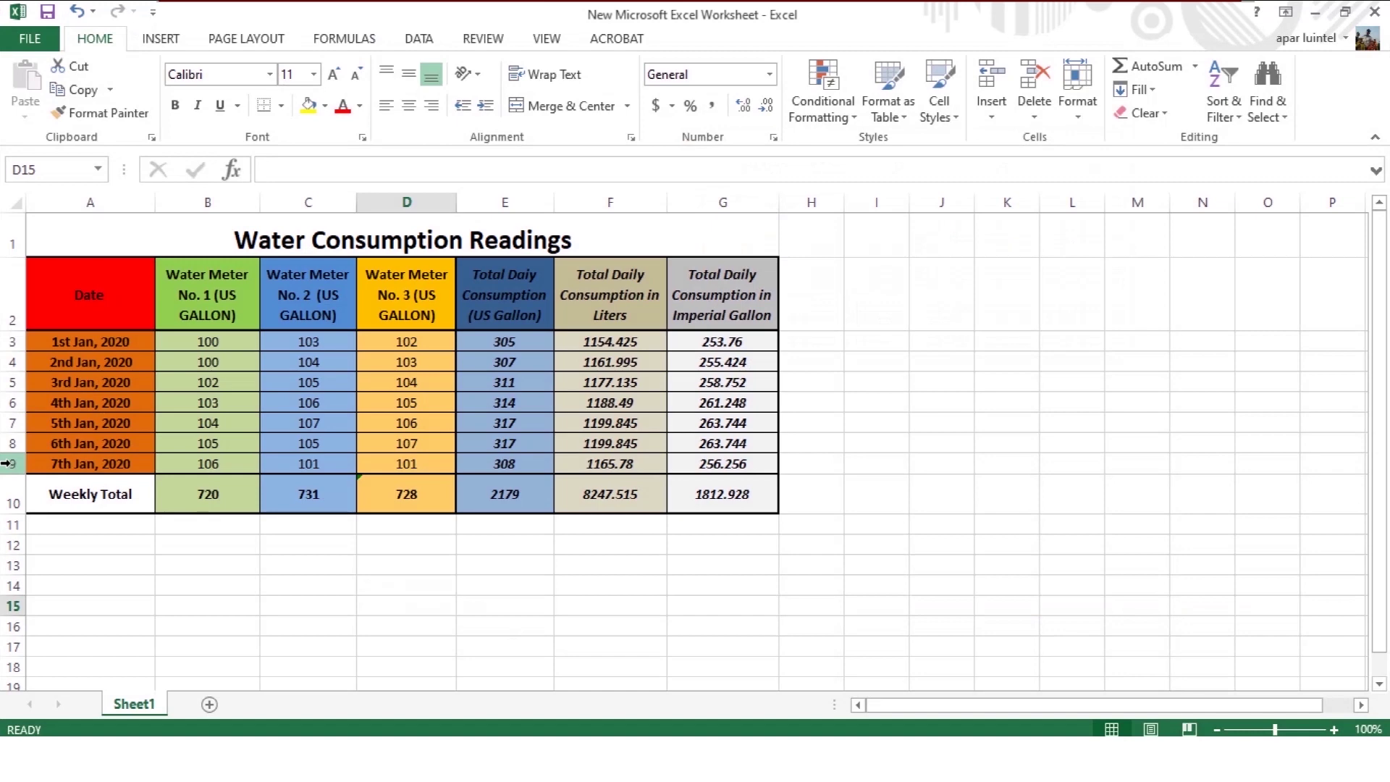
{"action": "left_click", "coordinate": [8, 463]}
{"action": "right_click", "coordinate": [7, 464]}
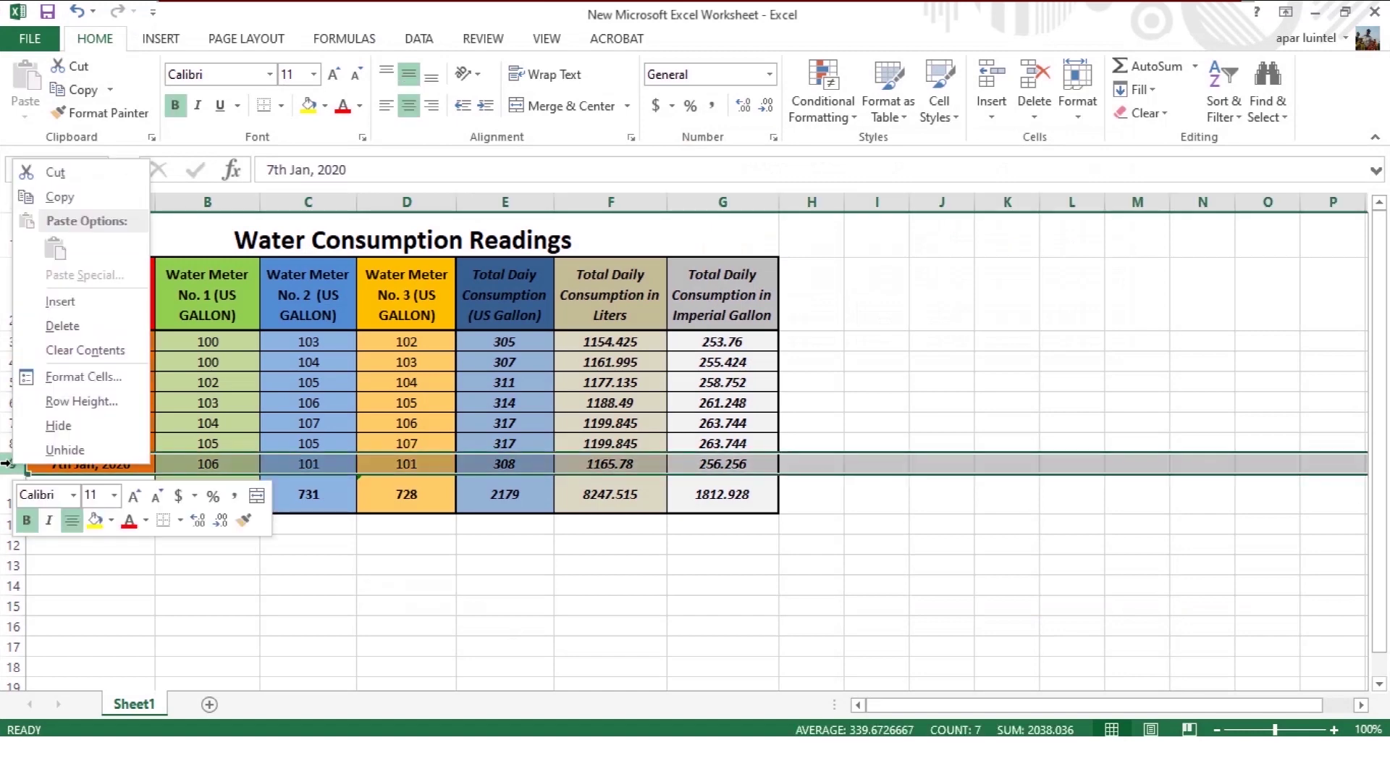
{"action": "left_click", "coordinate": [60, 301]}
{"action": "left_click", "coordinate": [186, 583]}
{"action": "left_click", "coordinate": [273, 197]}
{"action": "right_click", "coordinate": [274, 196]}
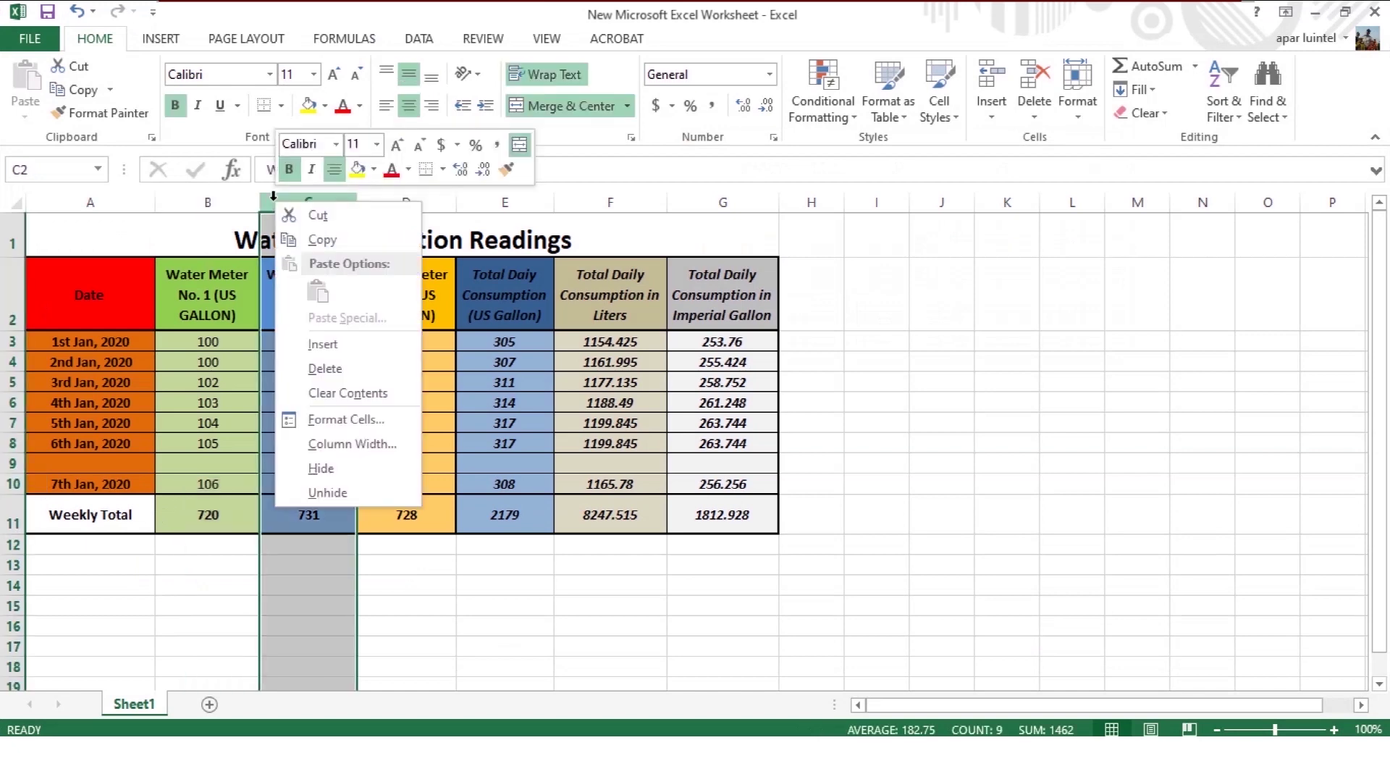
{"action": "left_click", "coordinate": [323, 344]}
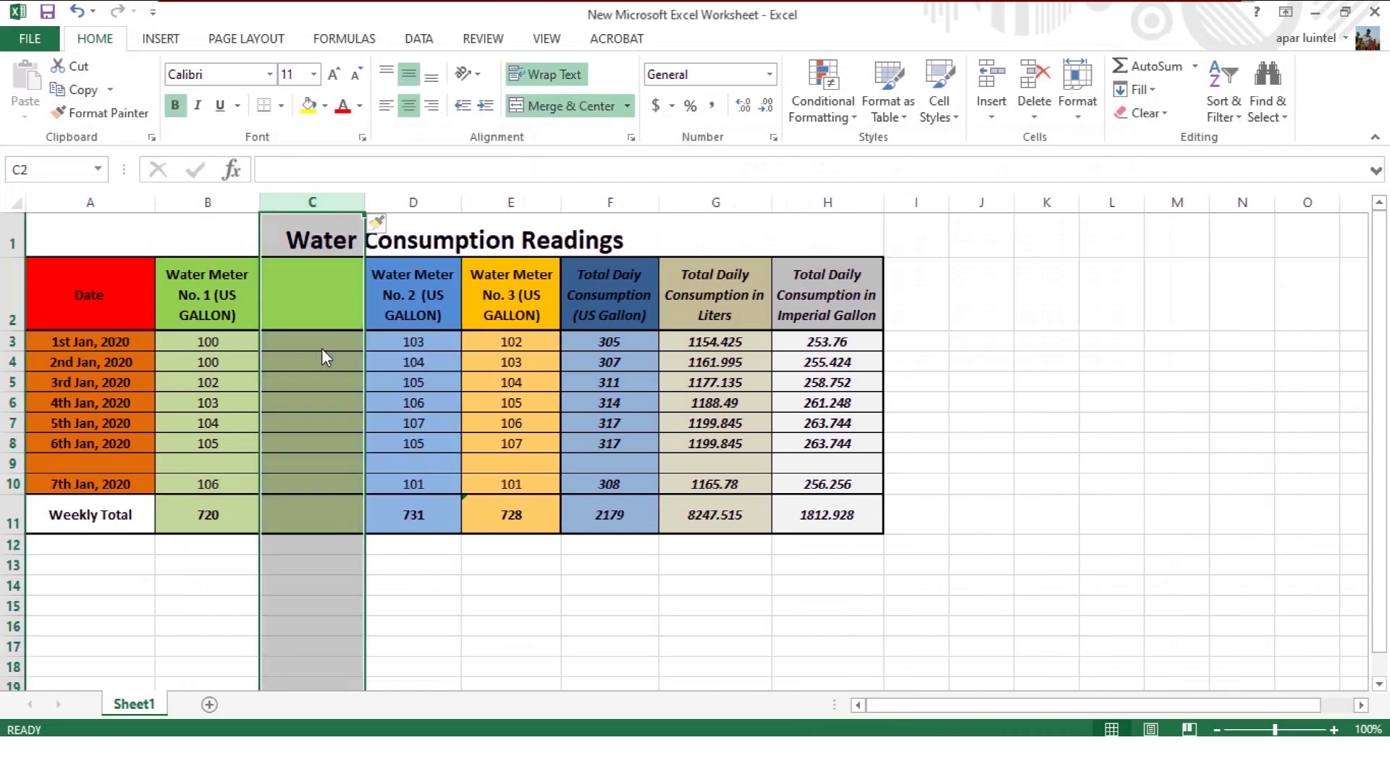
{"action": "left_click", "coordinate": [547, 580]}
{"action": "key", "text": "ctrl+z"}
{"action": "key", "text": "ctrl+z"}
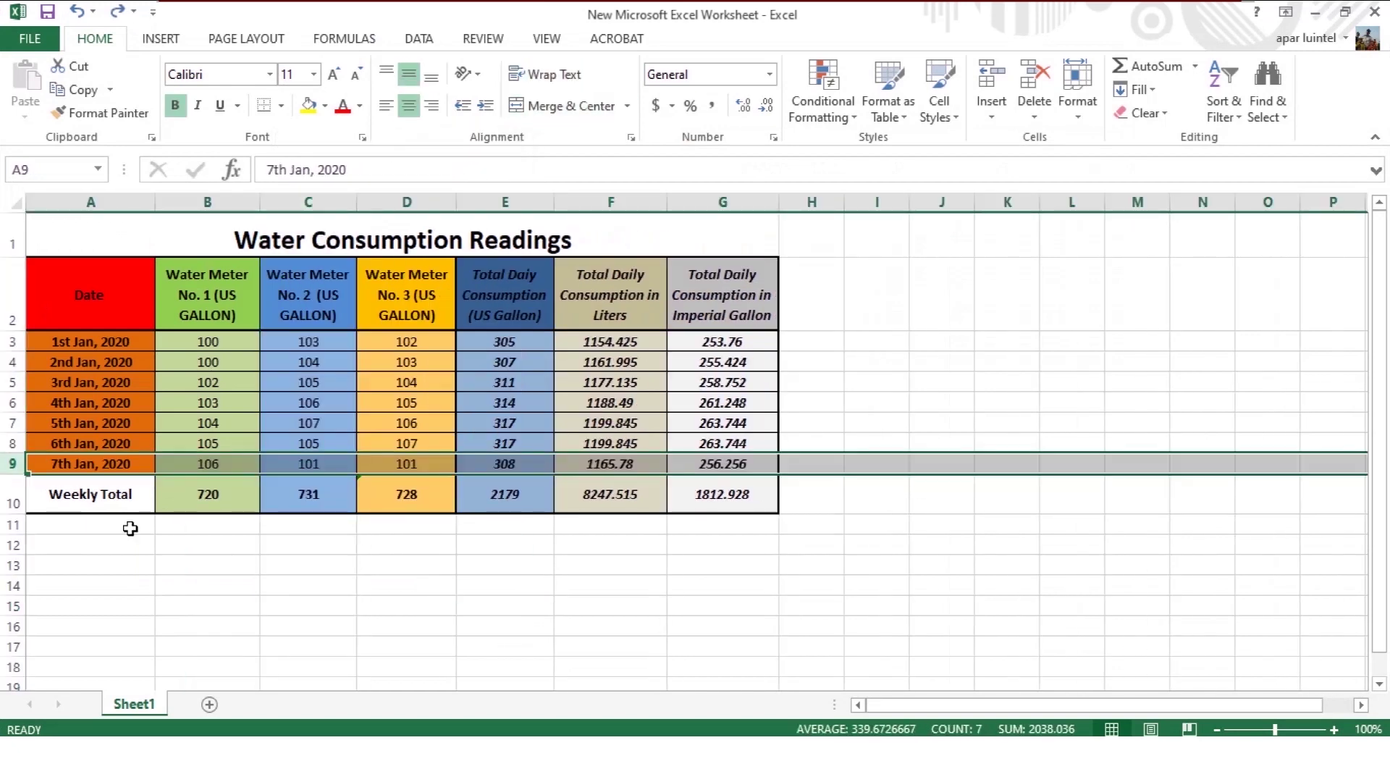